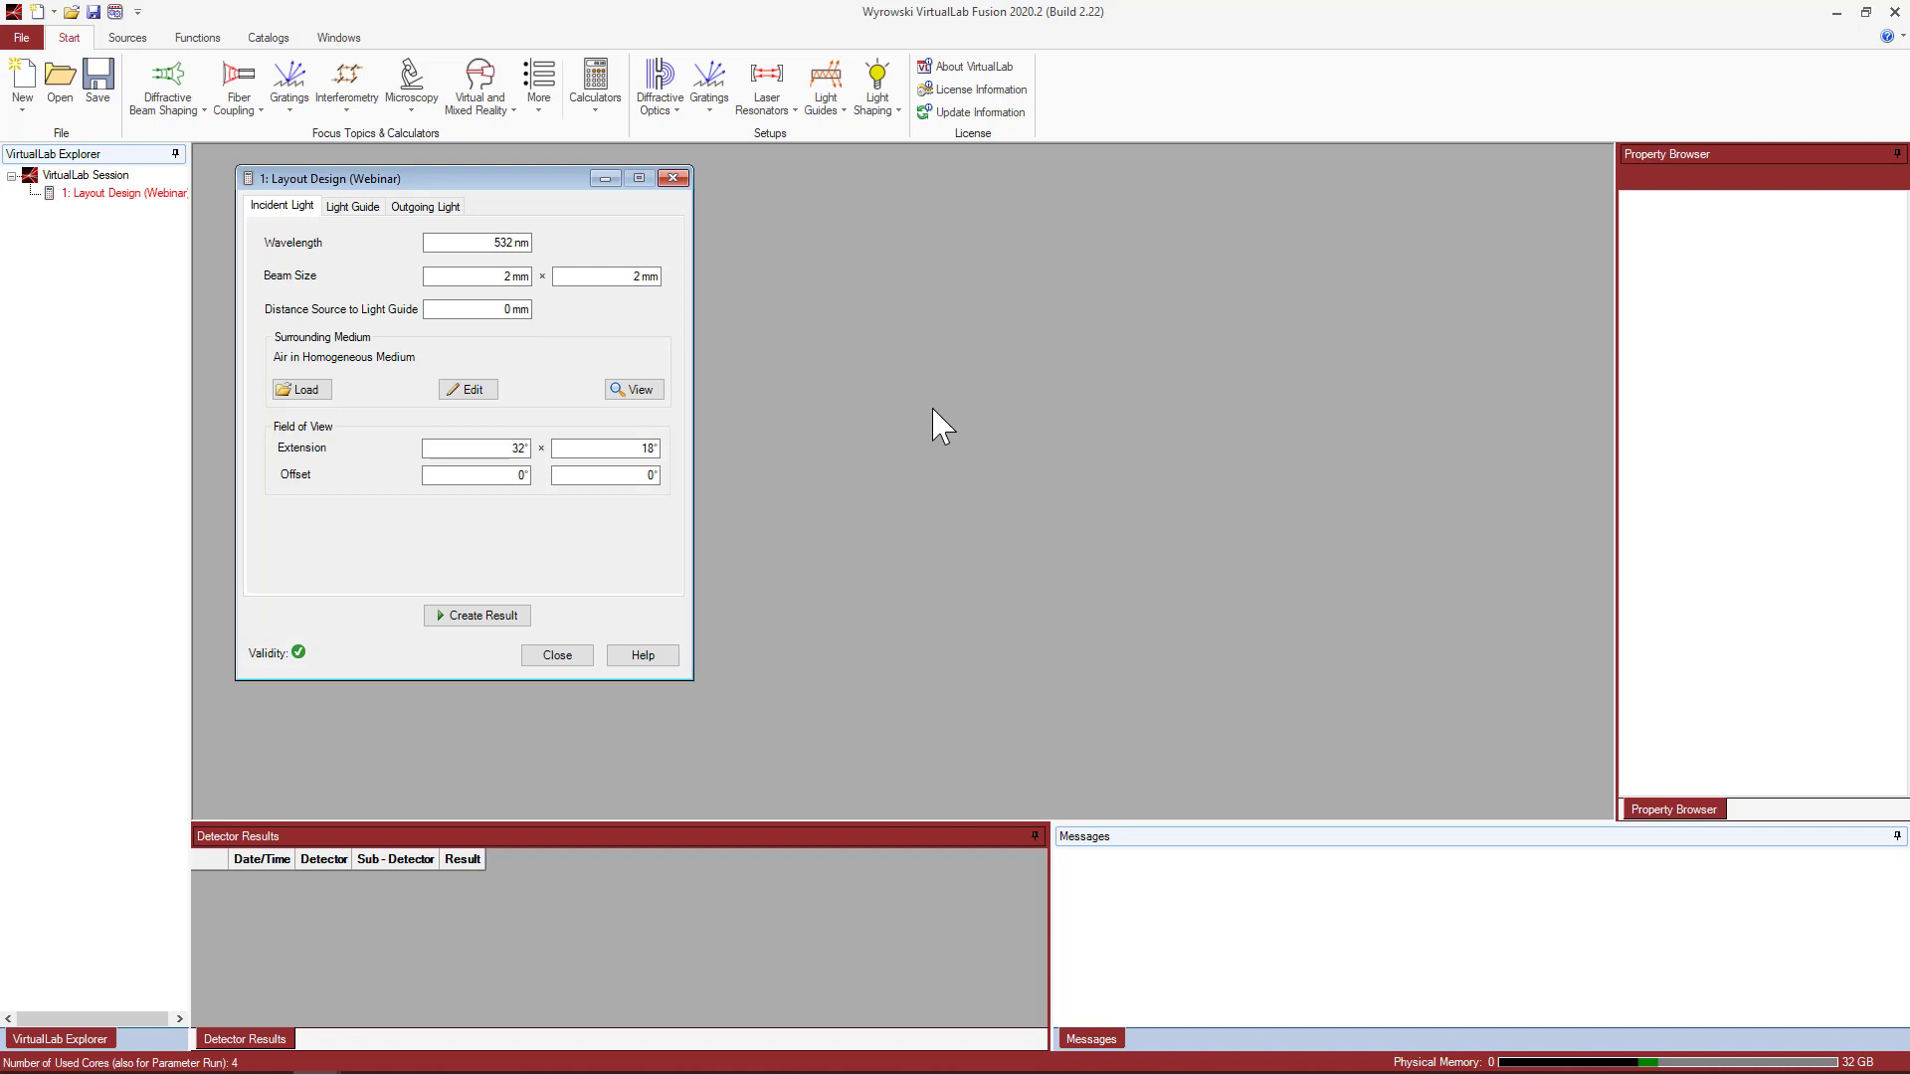
Review the incident light, light guide and outgoing light settings of the layout design and generate its result.
left_click(831, 107)
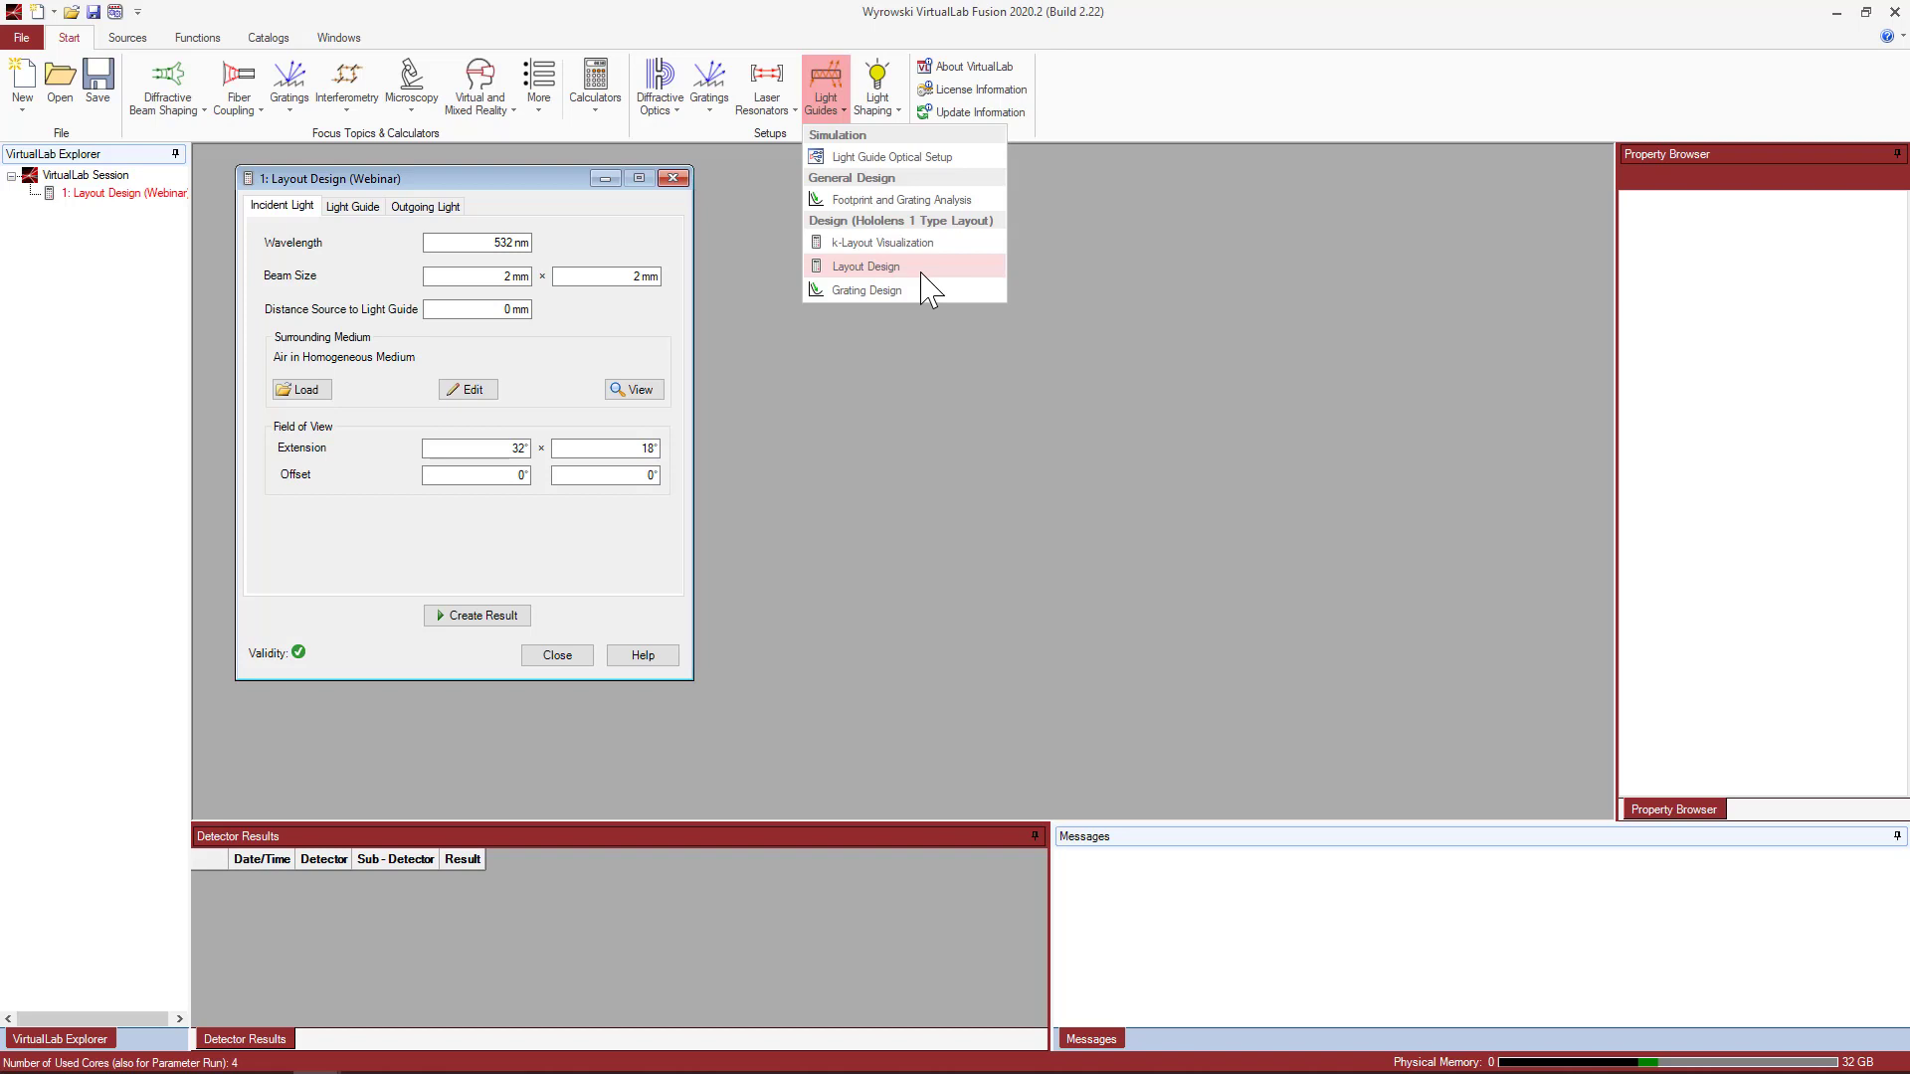
left_click_drag(507, 189, 524, 204)
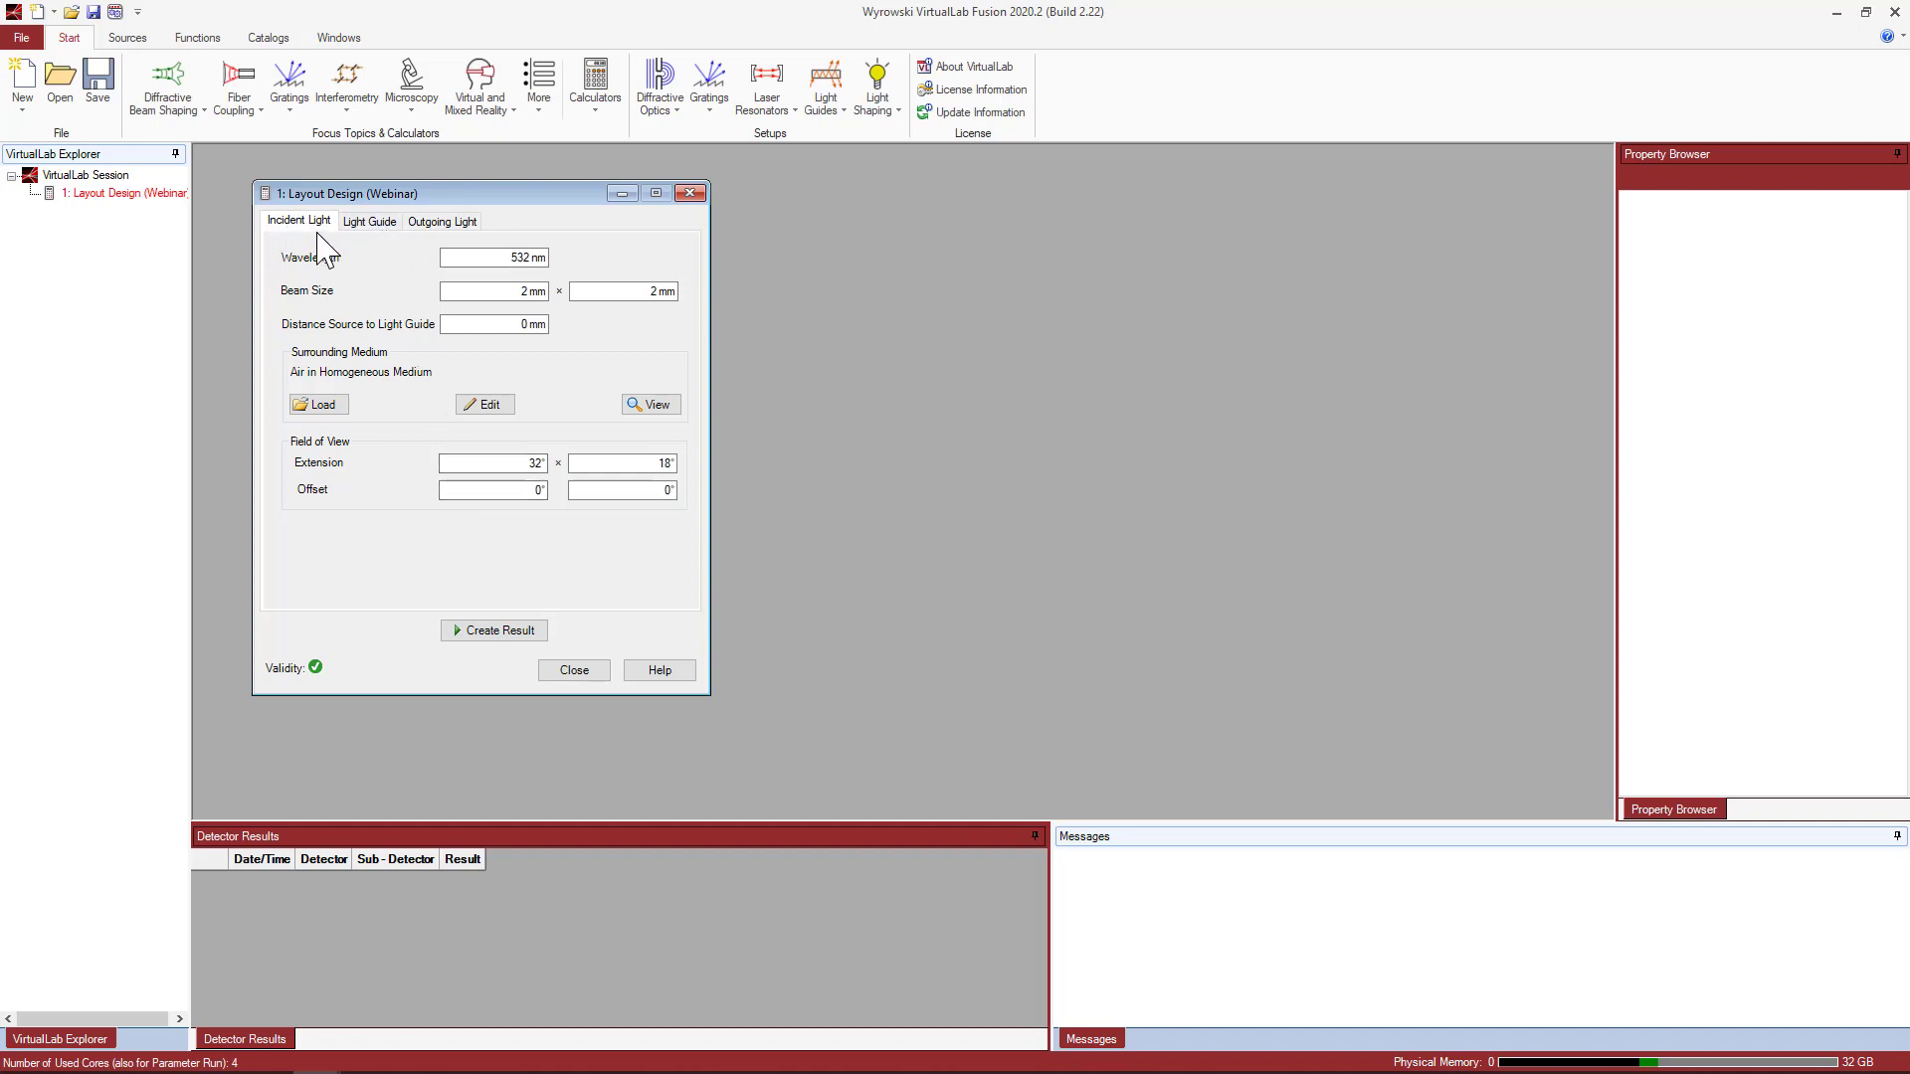
left_click(380, 226)
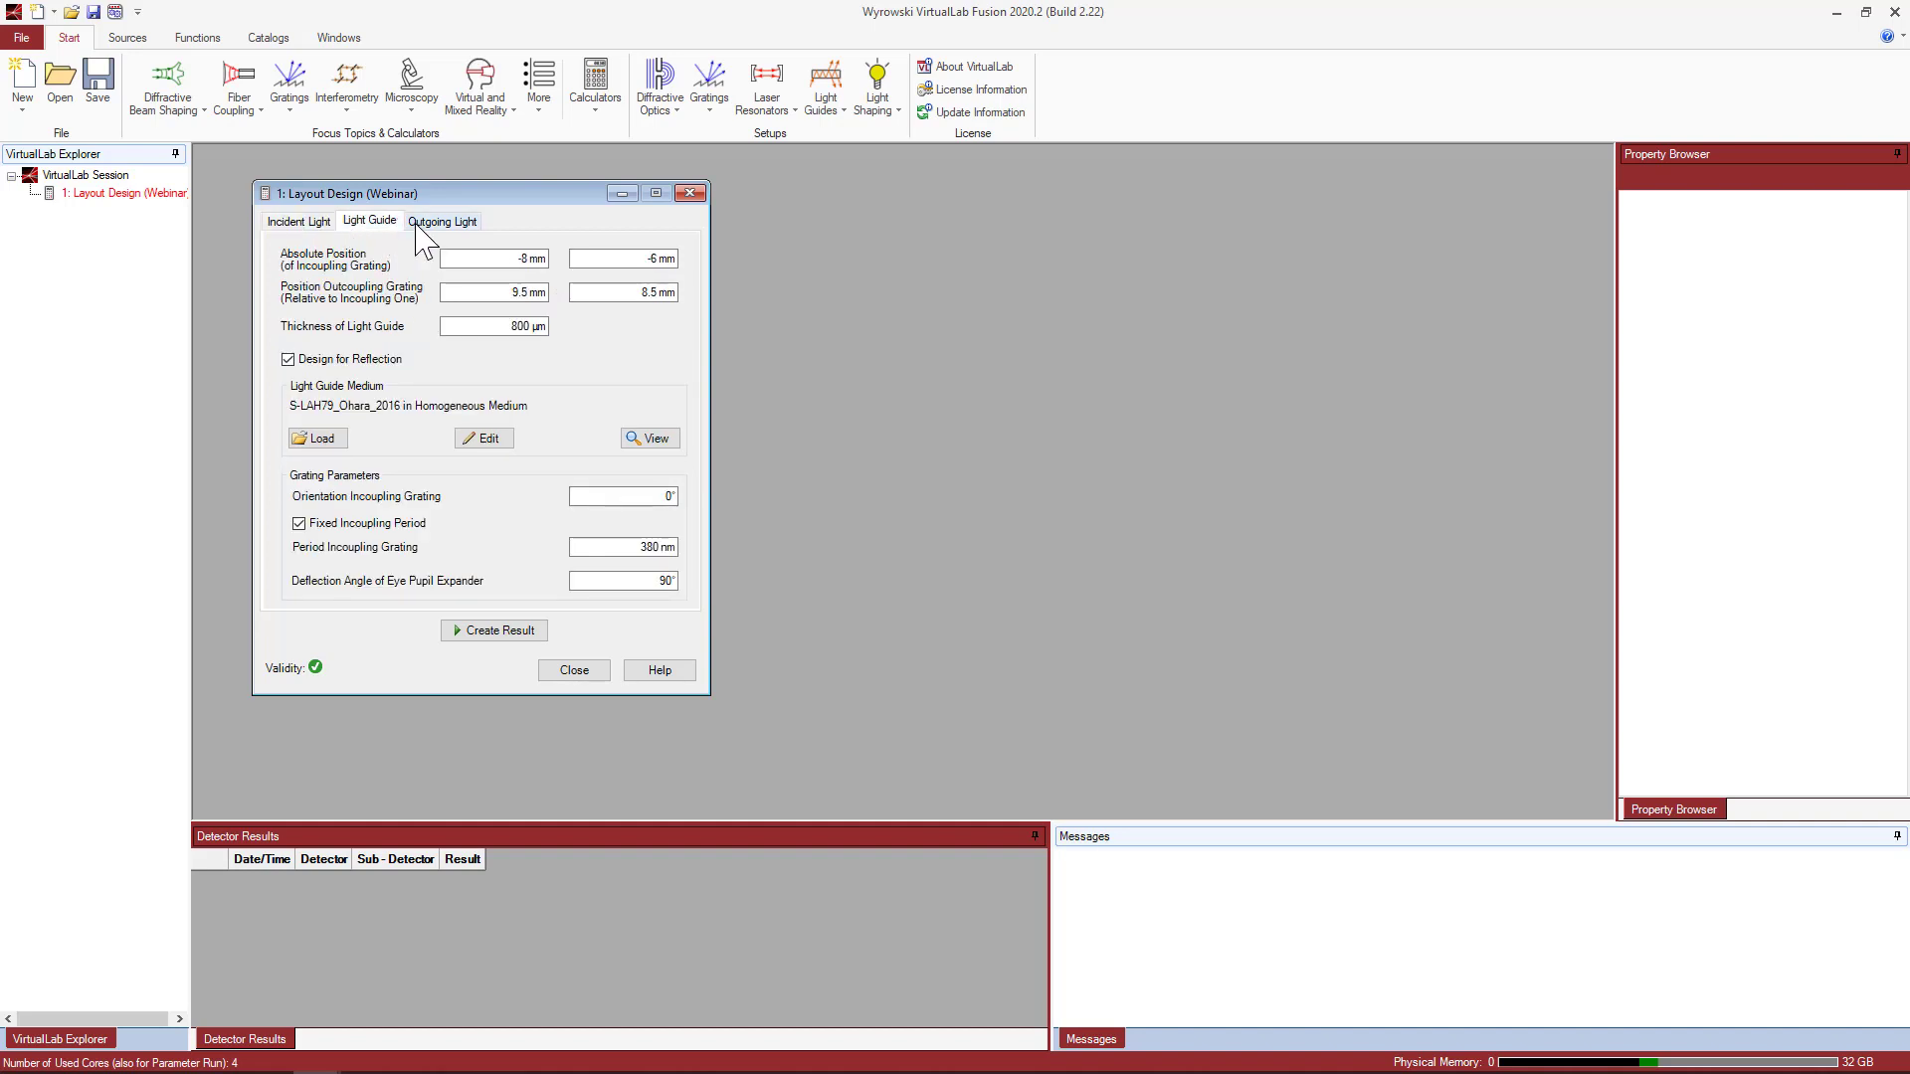
left_click(420, 218)
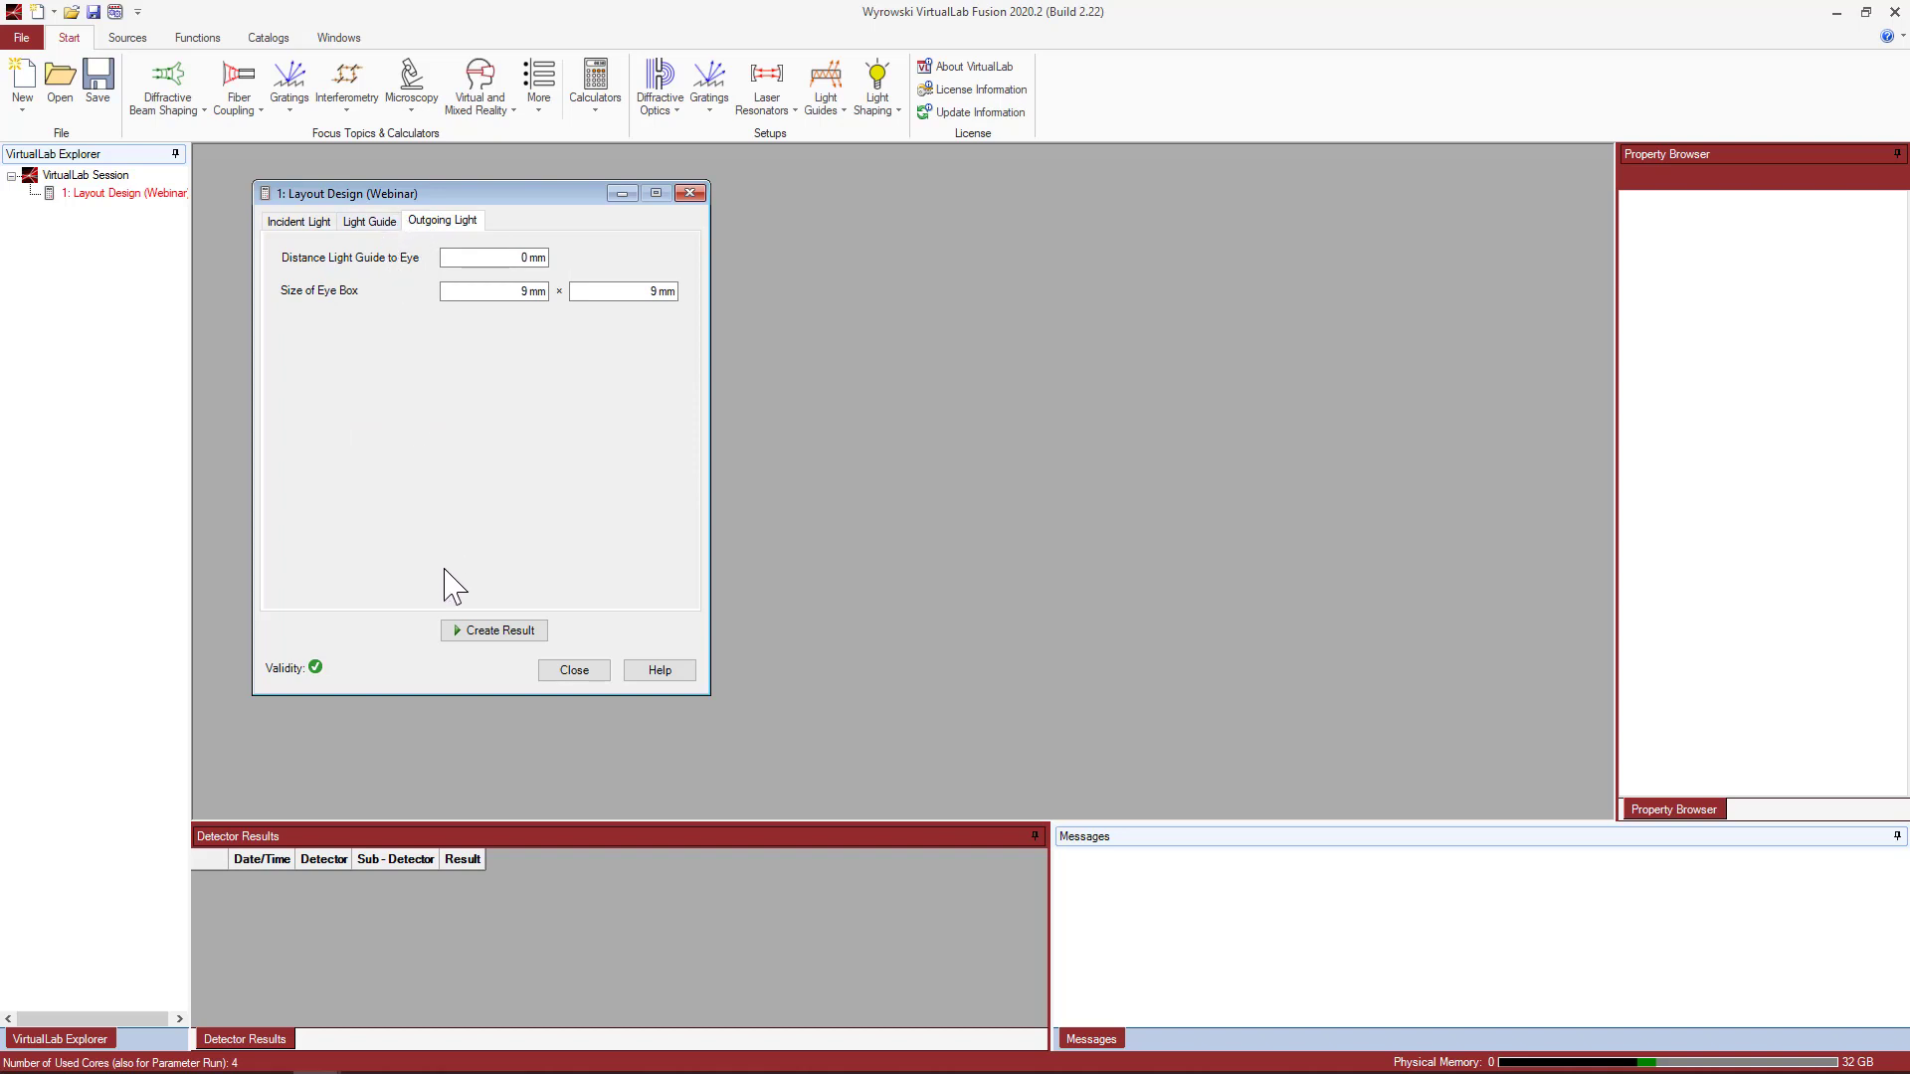
left_click(507, 632)
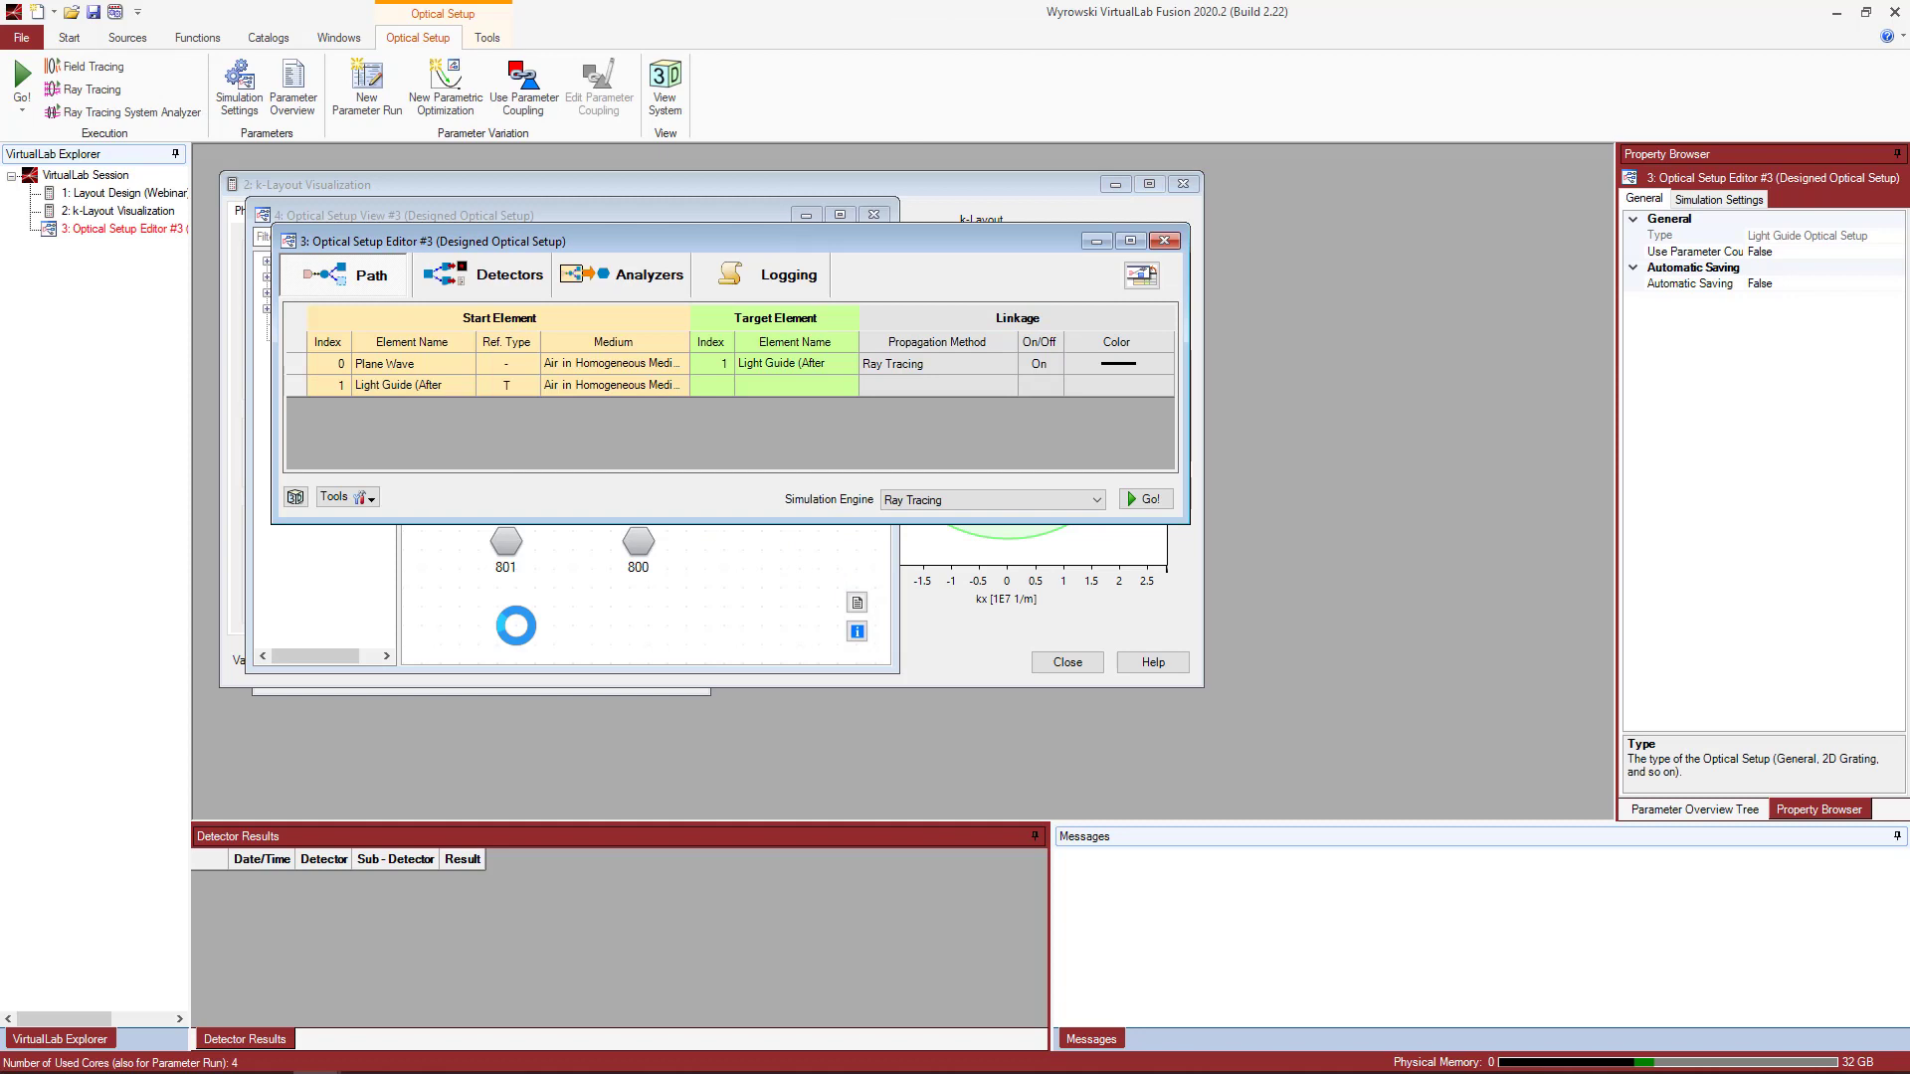
Separate the designed optical setup's editor and view windows, and bring the k-Layout Visualization to the front.
left_click_drag(467, 244, 1028, 520)
left_click_drag(659, 243, 651, 368)
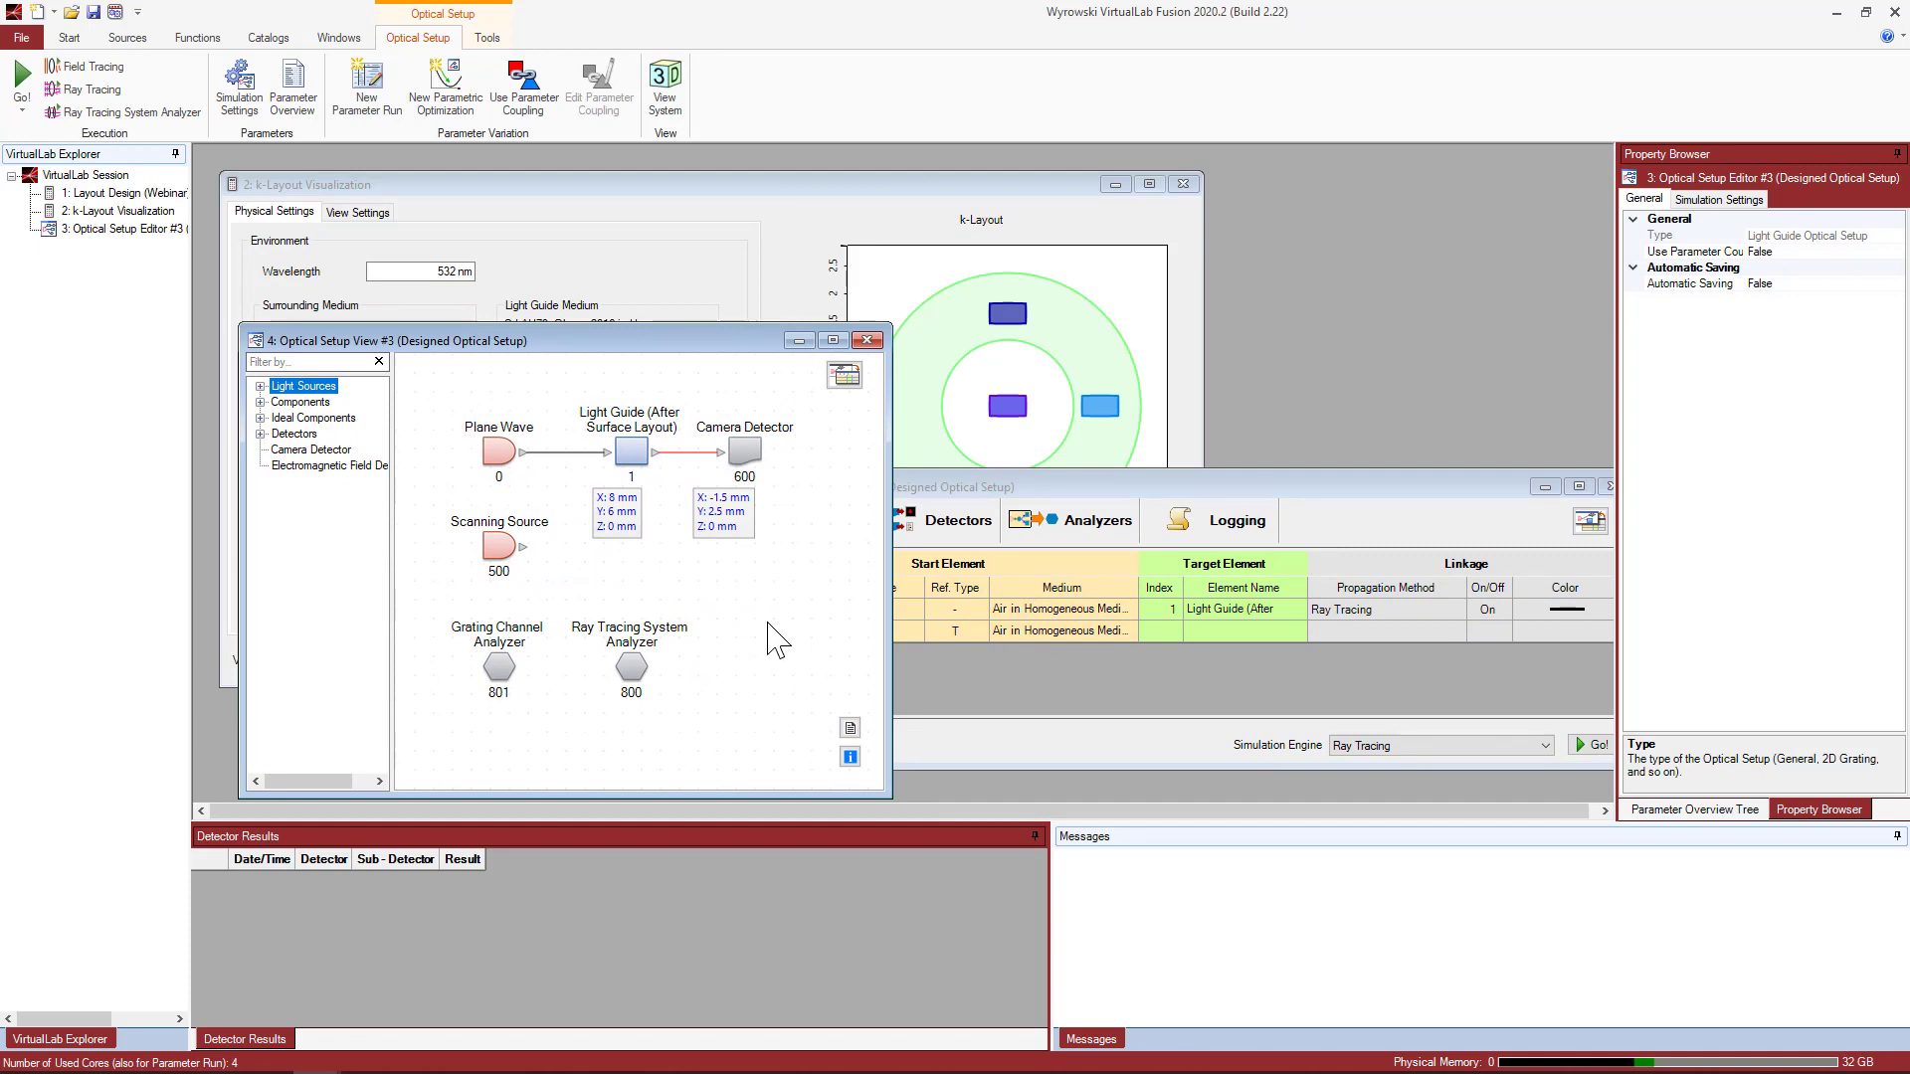
left_click(775, 206)
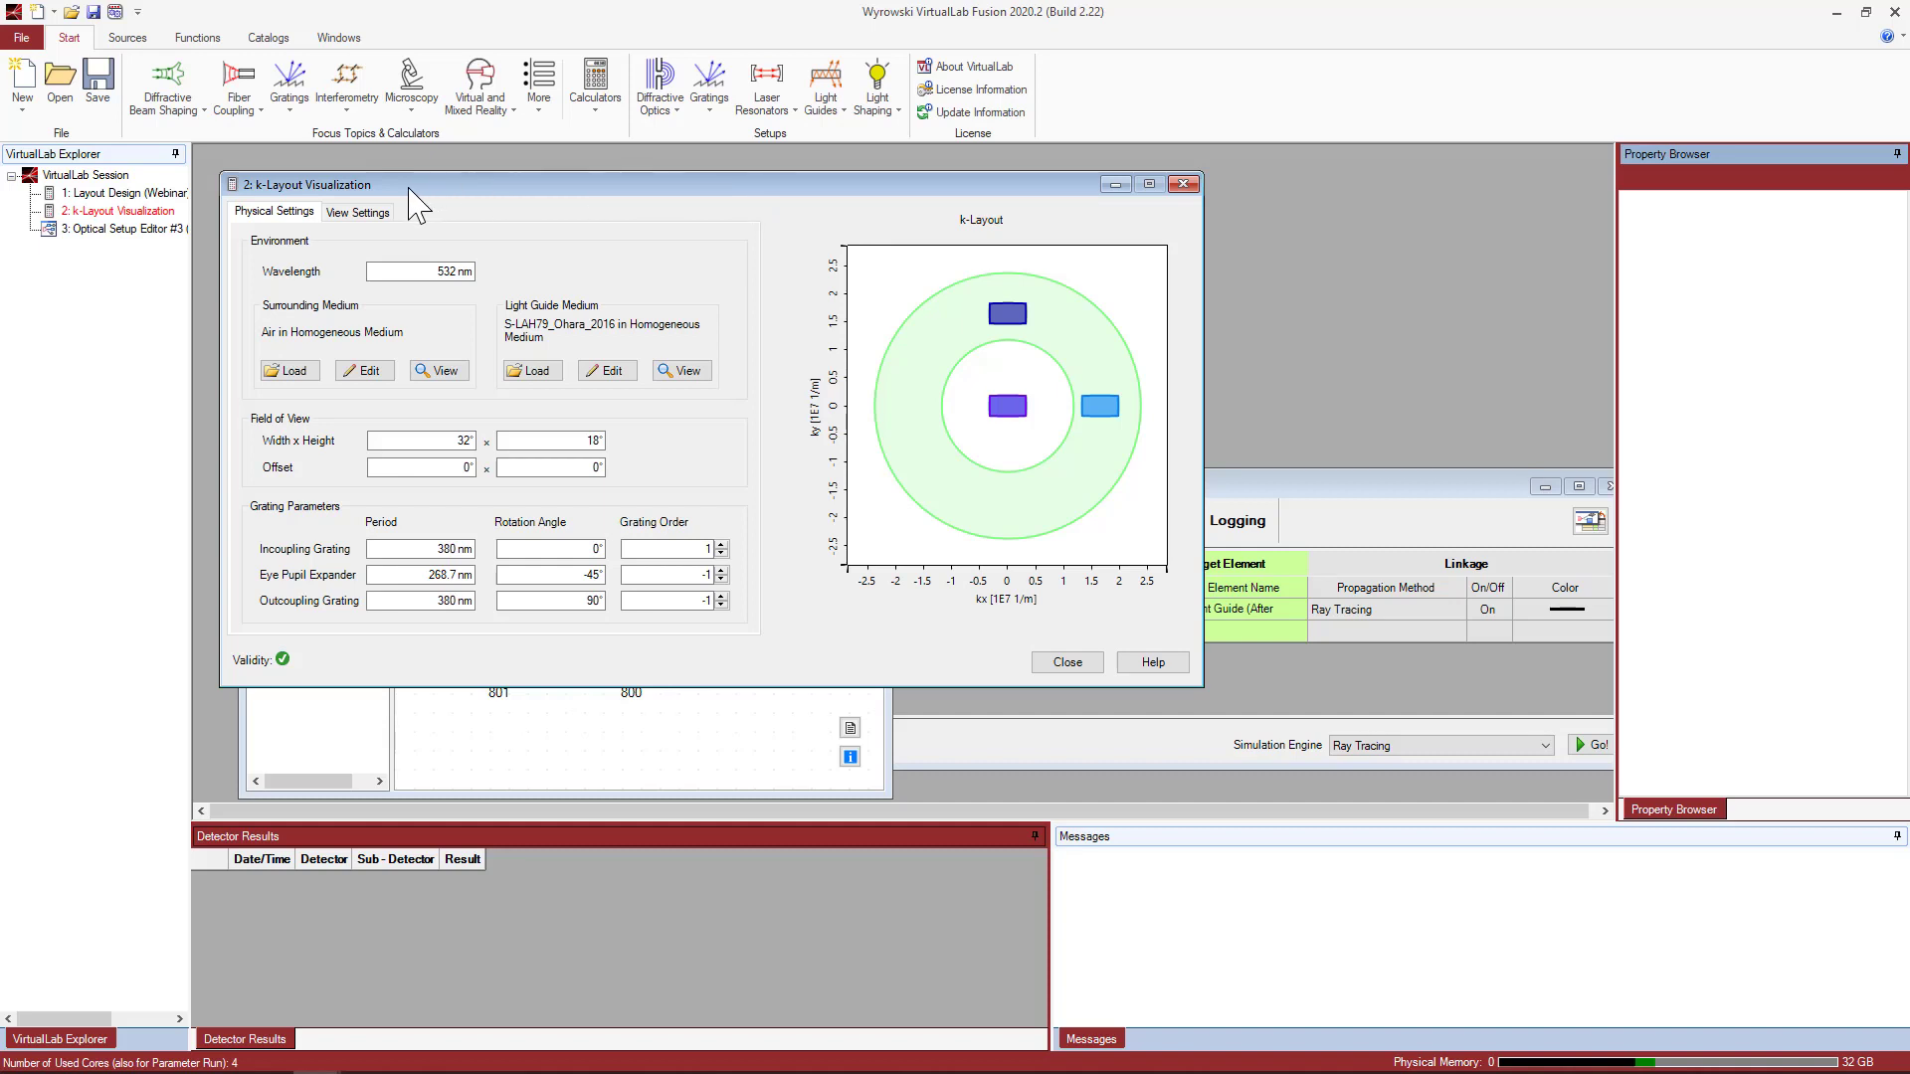
left_click_drag(475, 195, 488, 205)
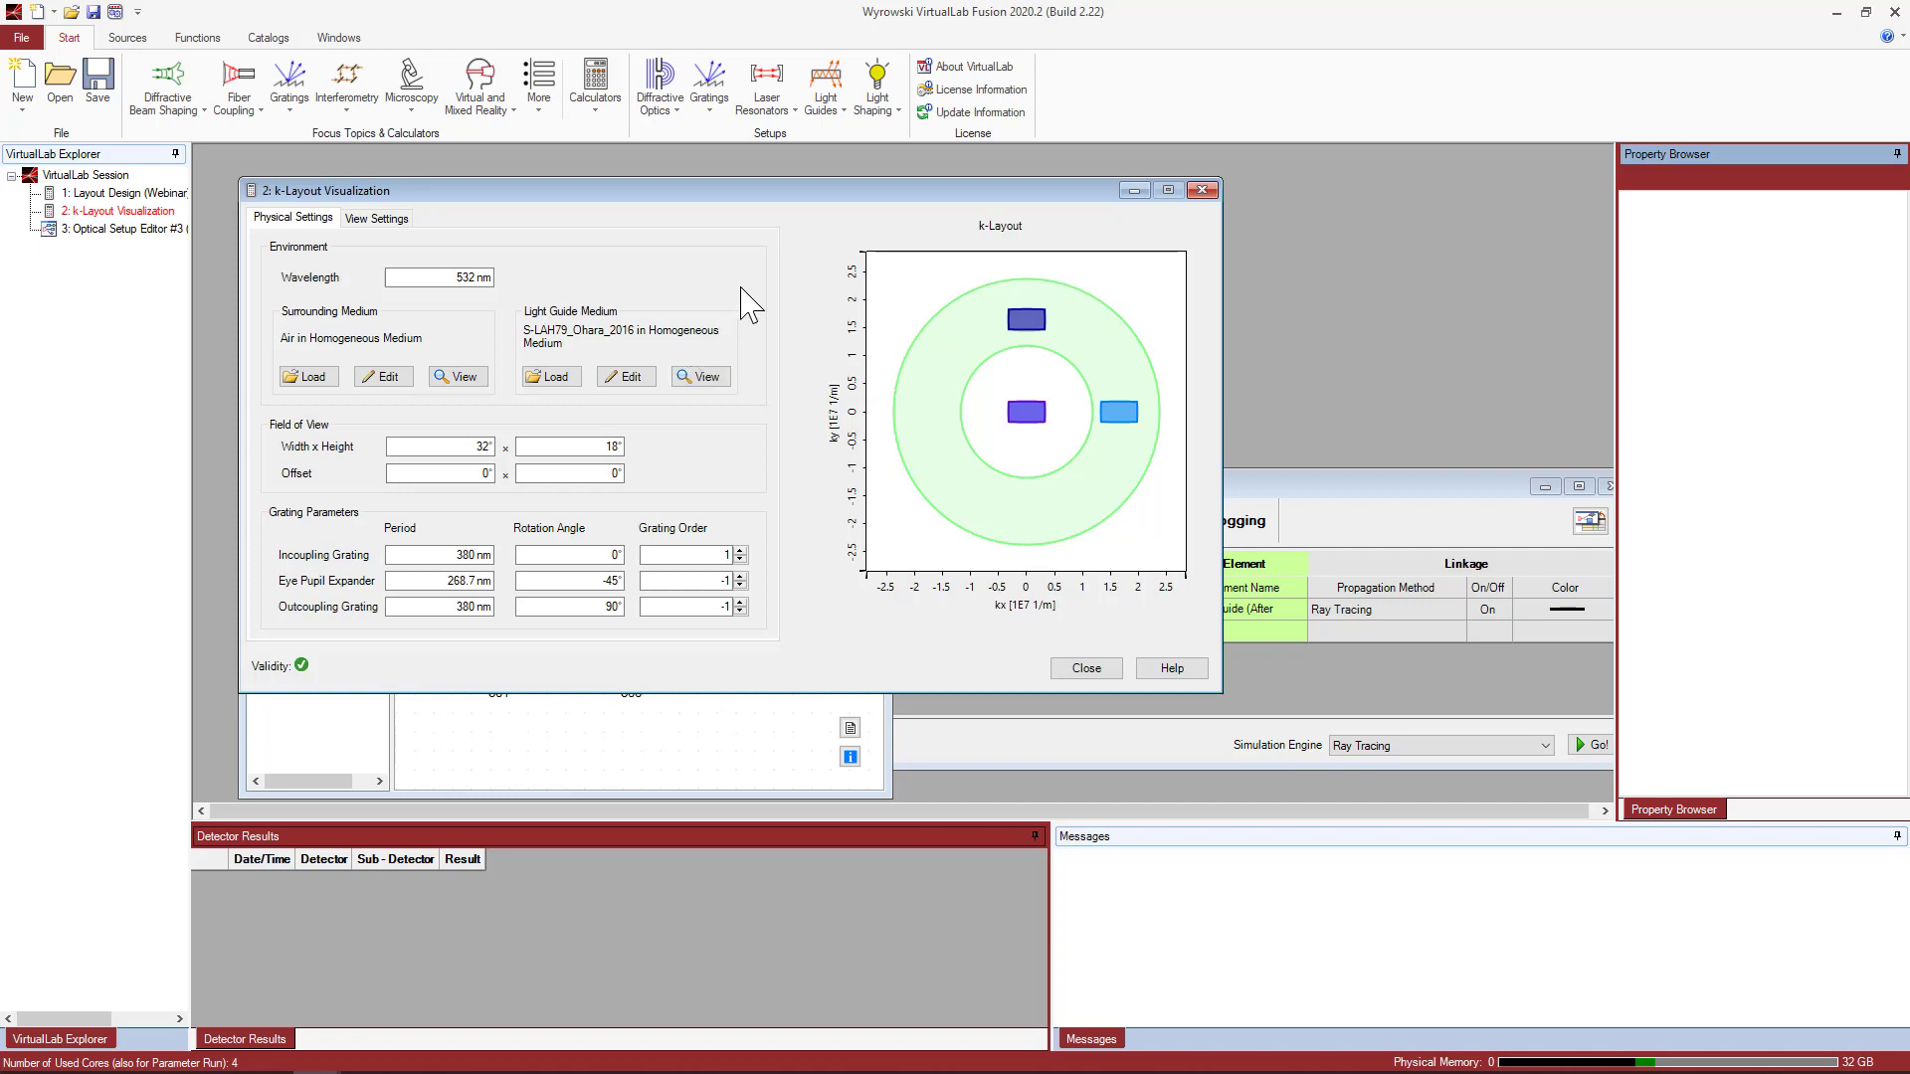
left_click(825, 95)
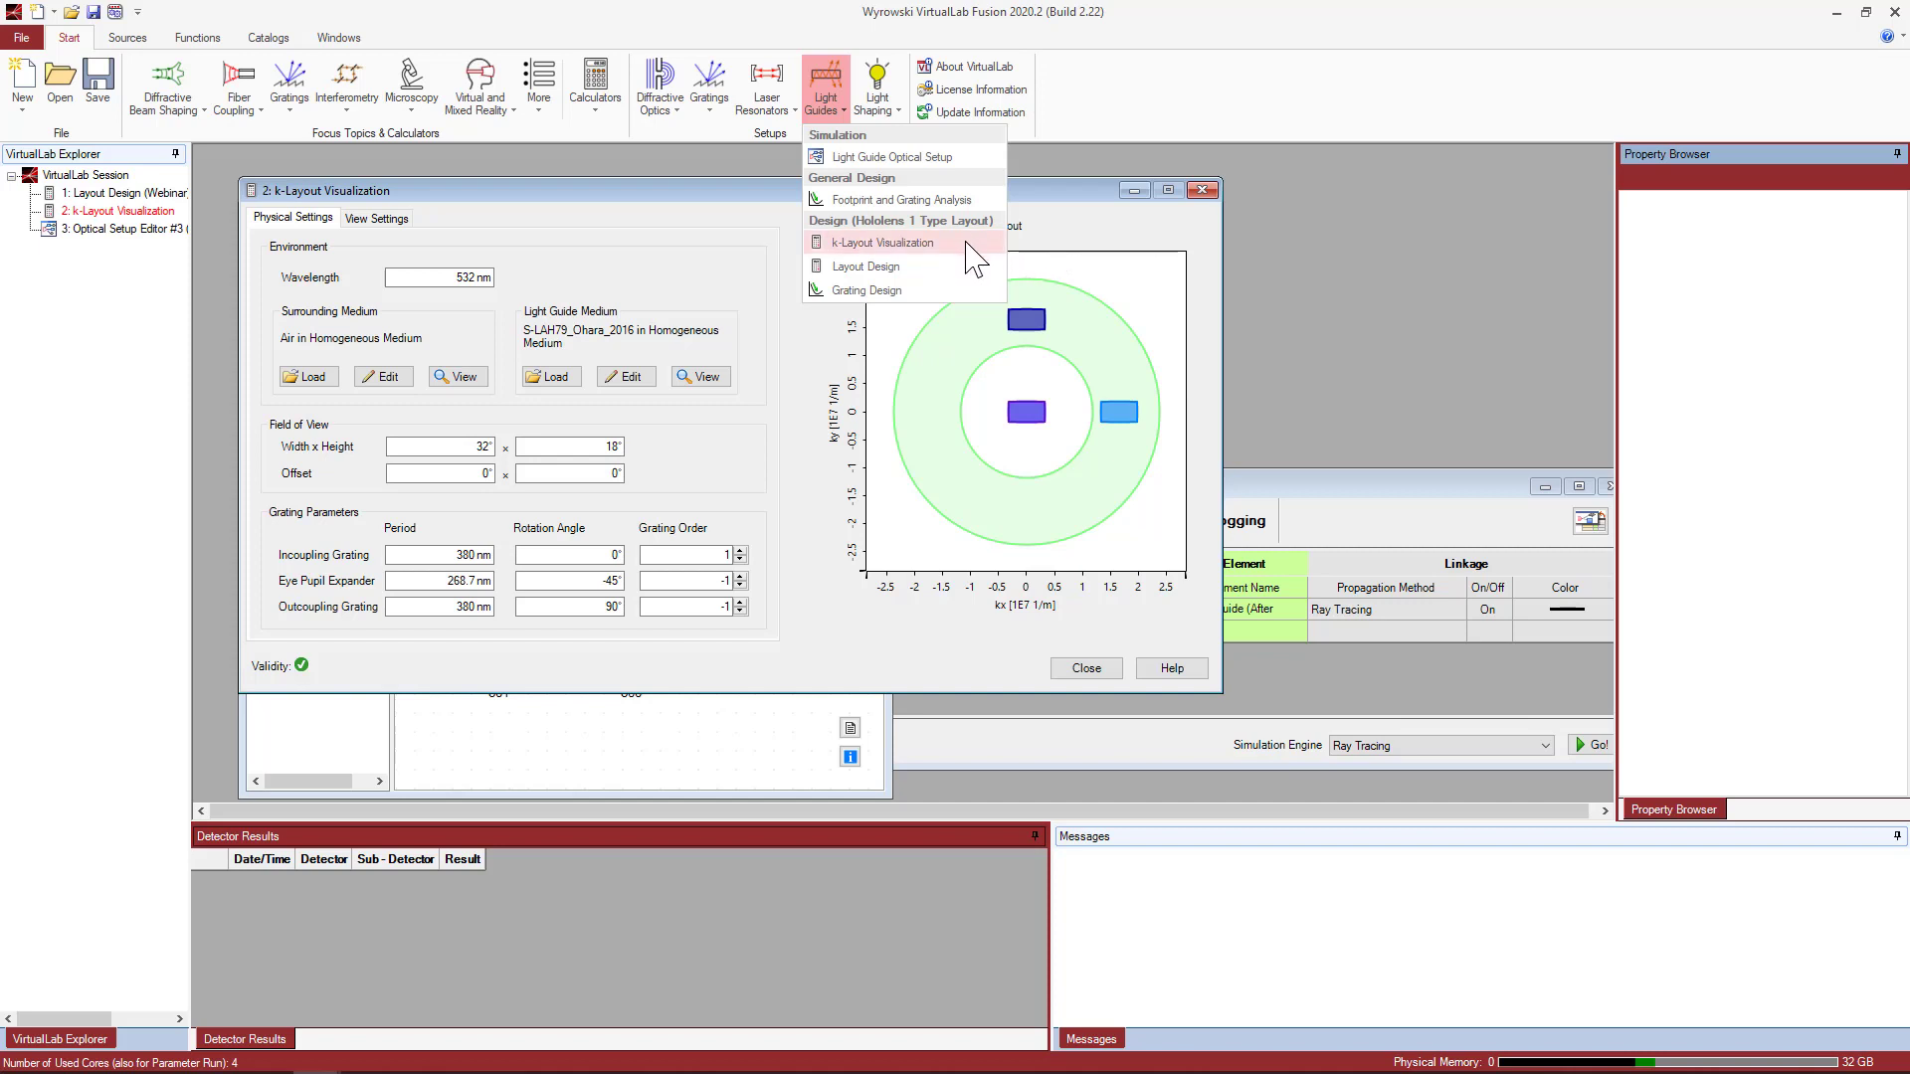
left_click(1064, 195)
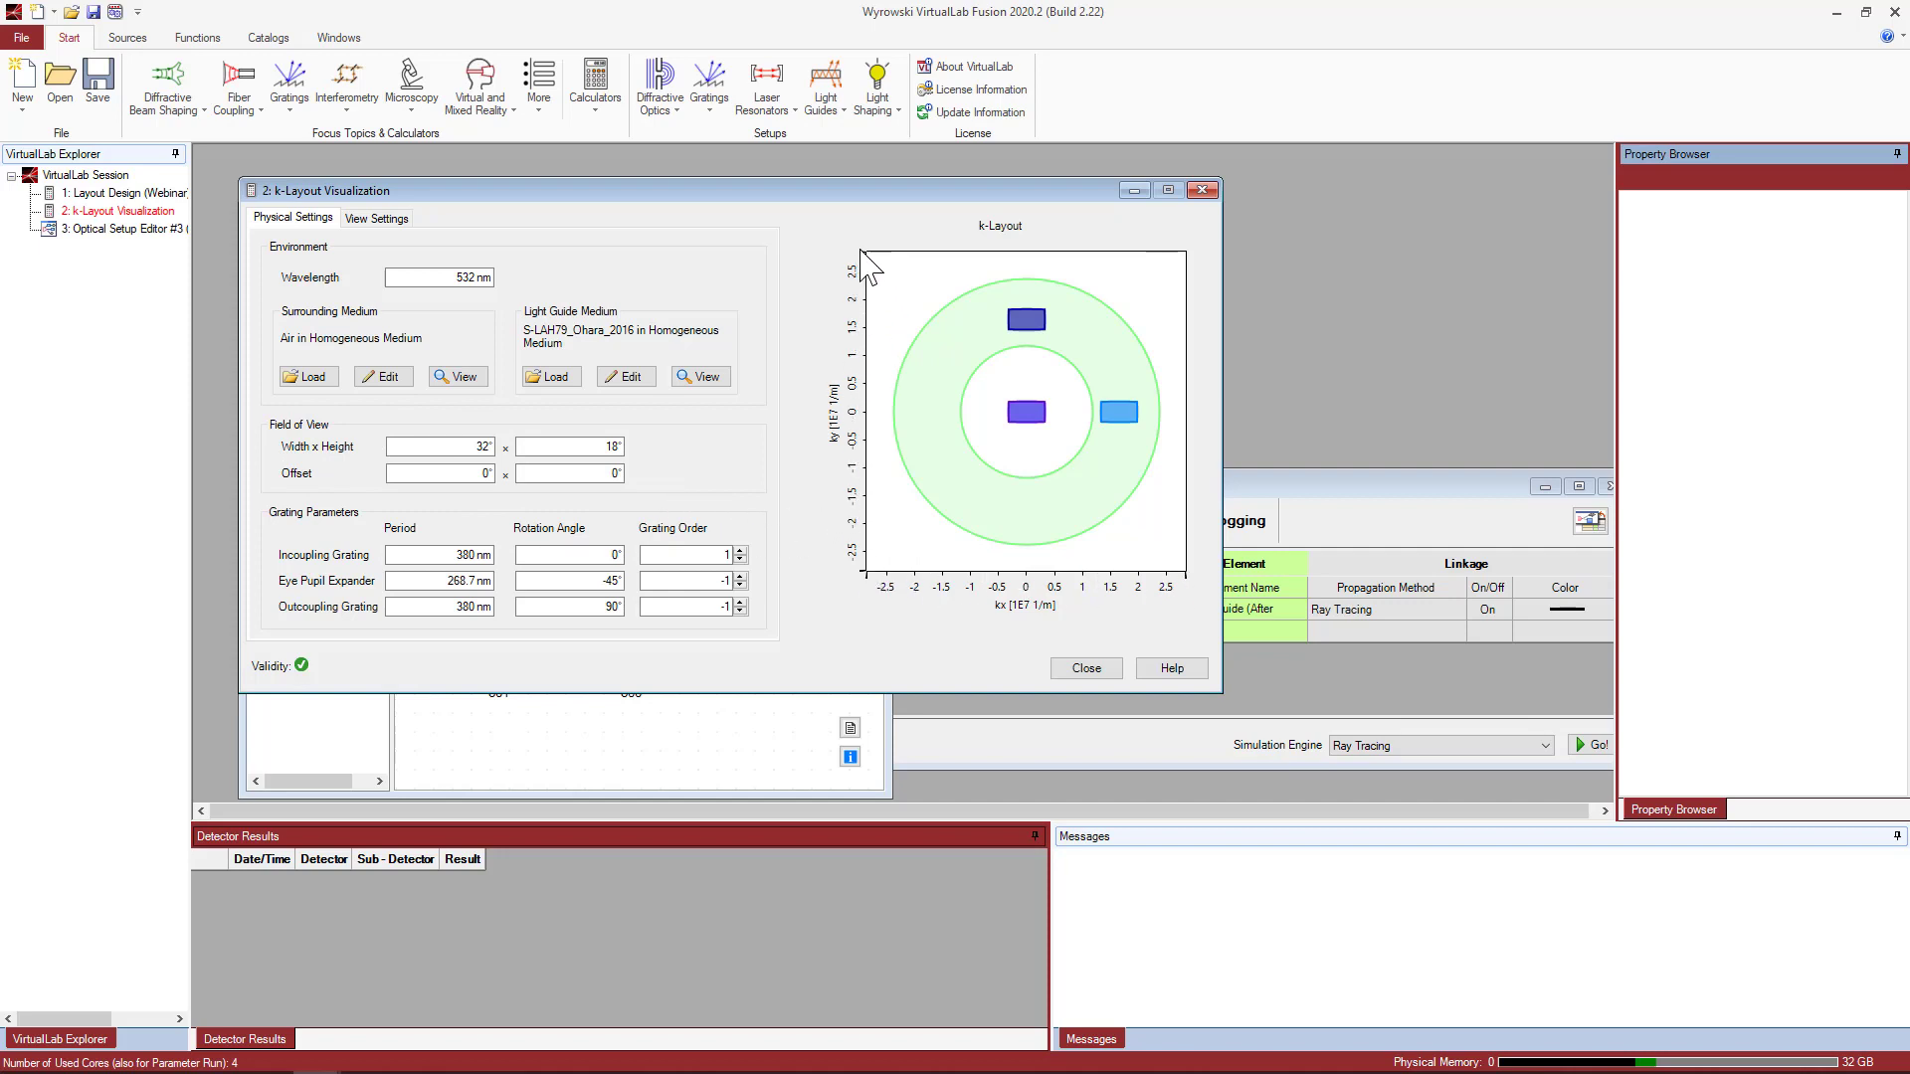
Set the rotation angle of the Eye Pupil Expander grating to -50° in the k-Layout Visualization.
mouse_move(864, 253)
double_click(612, 581)
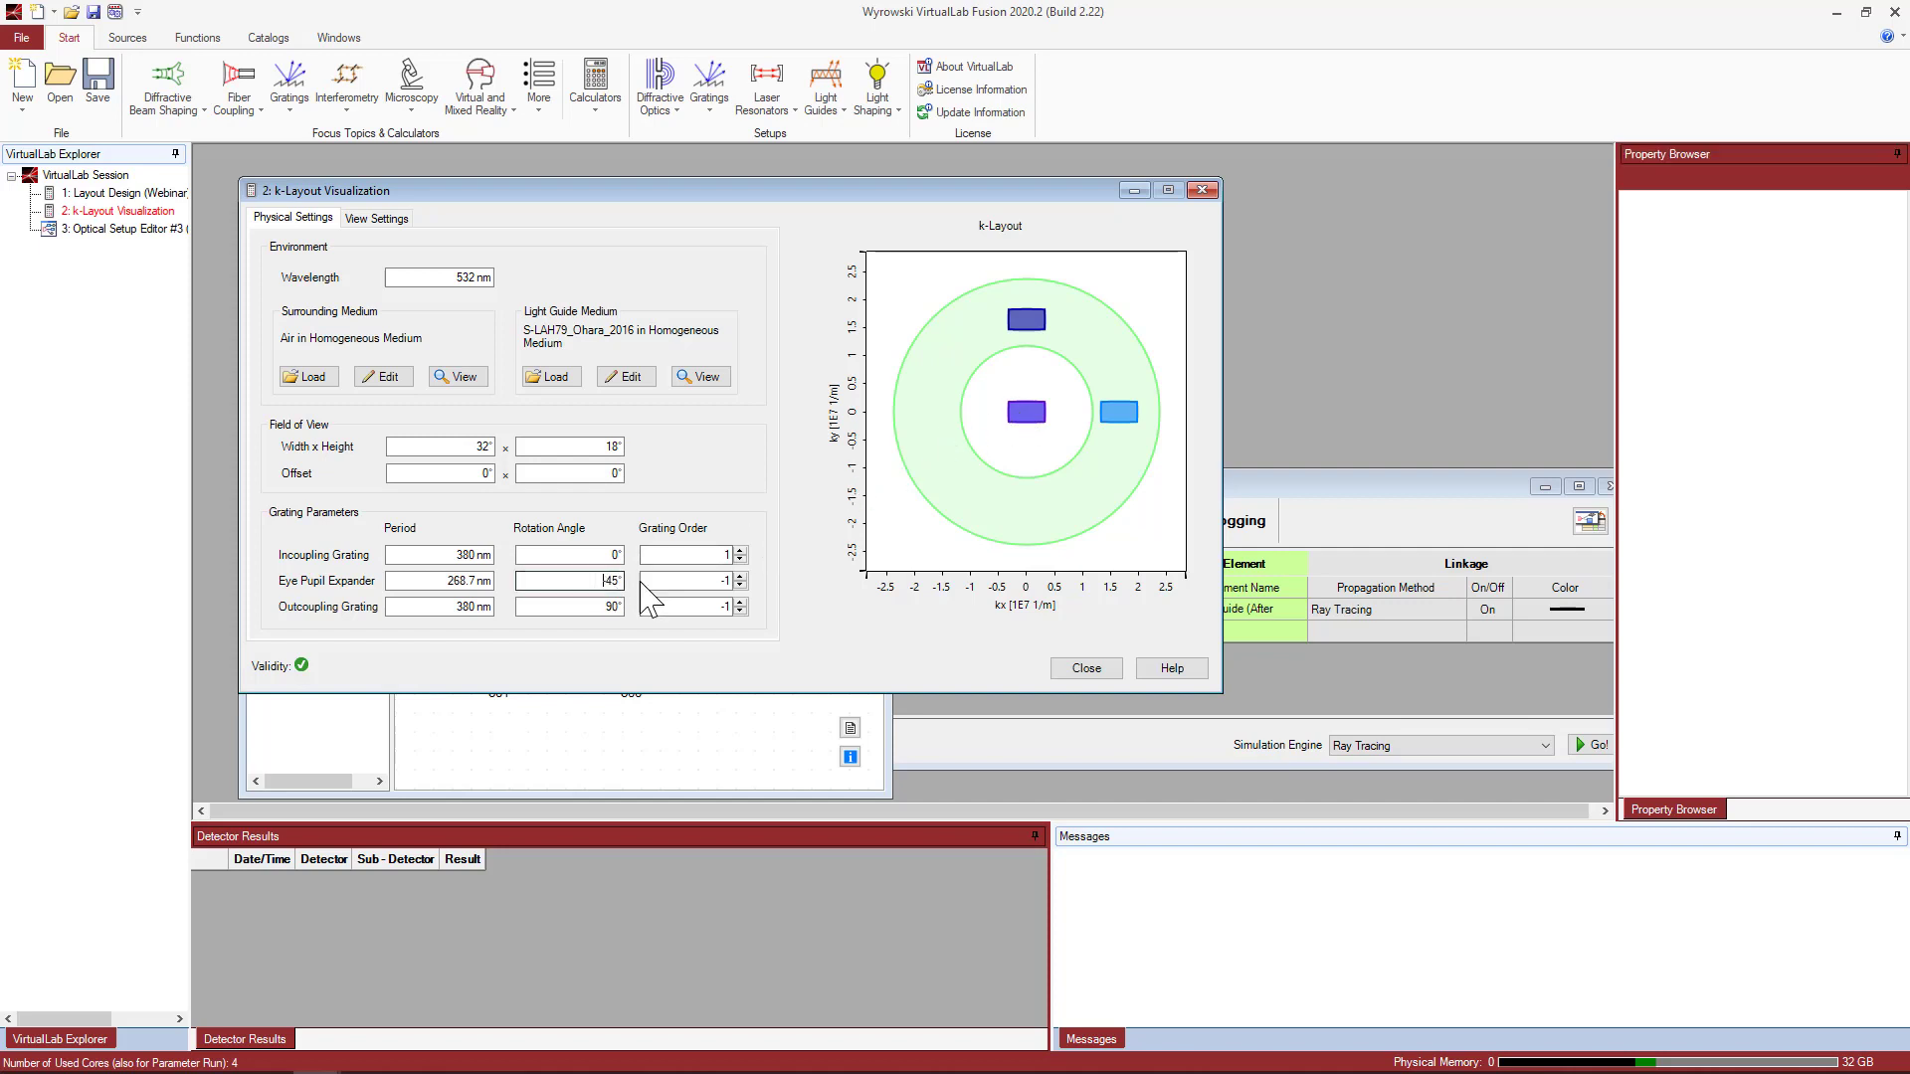
type("50")
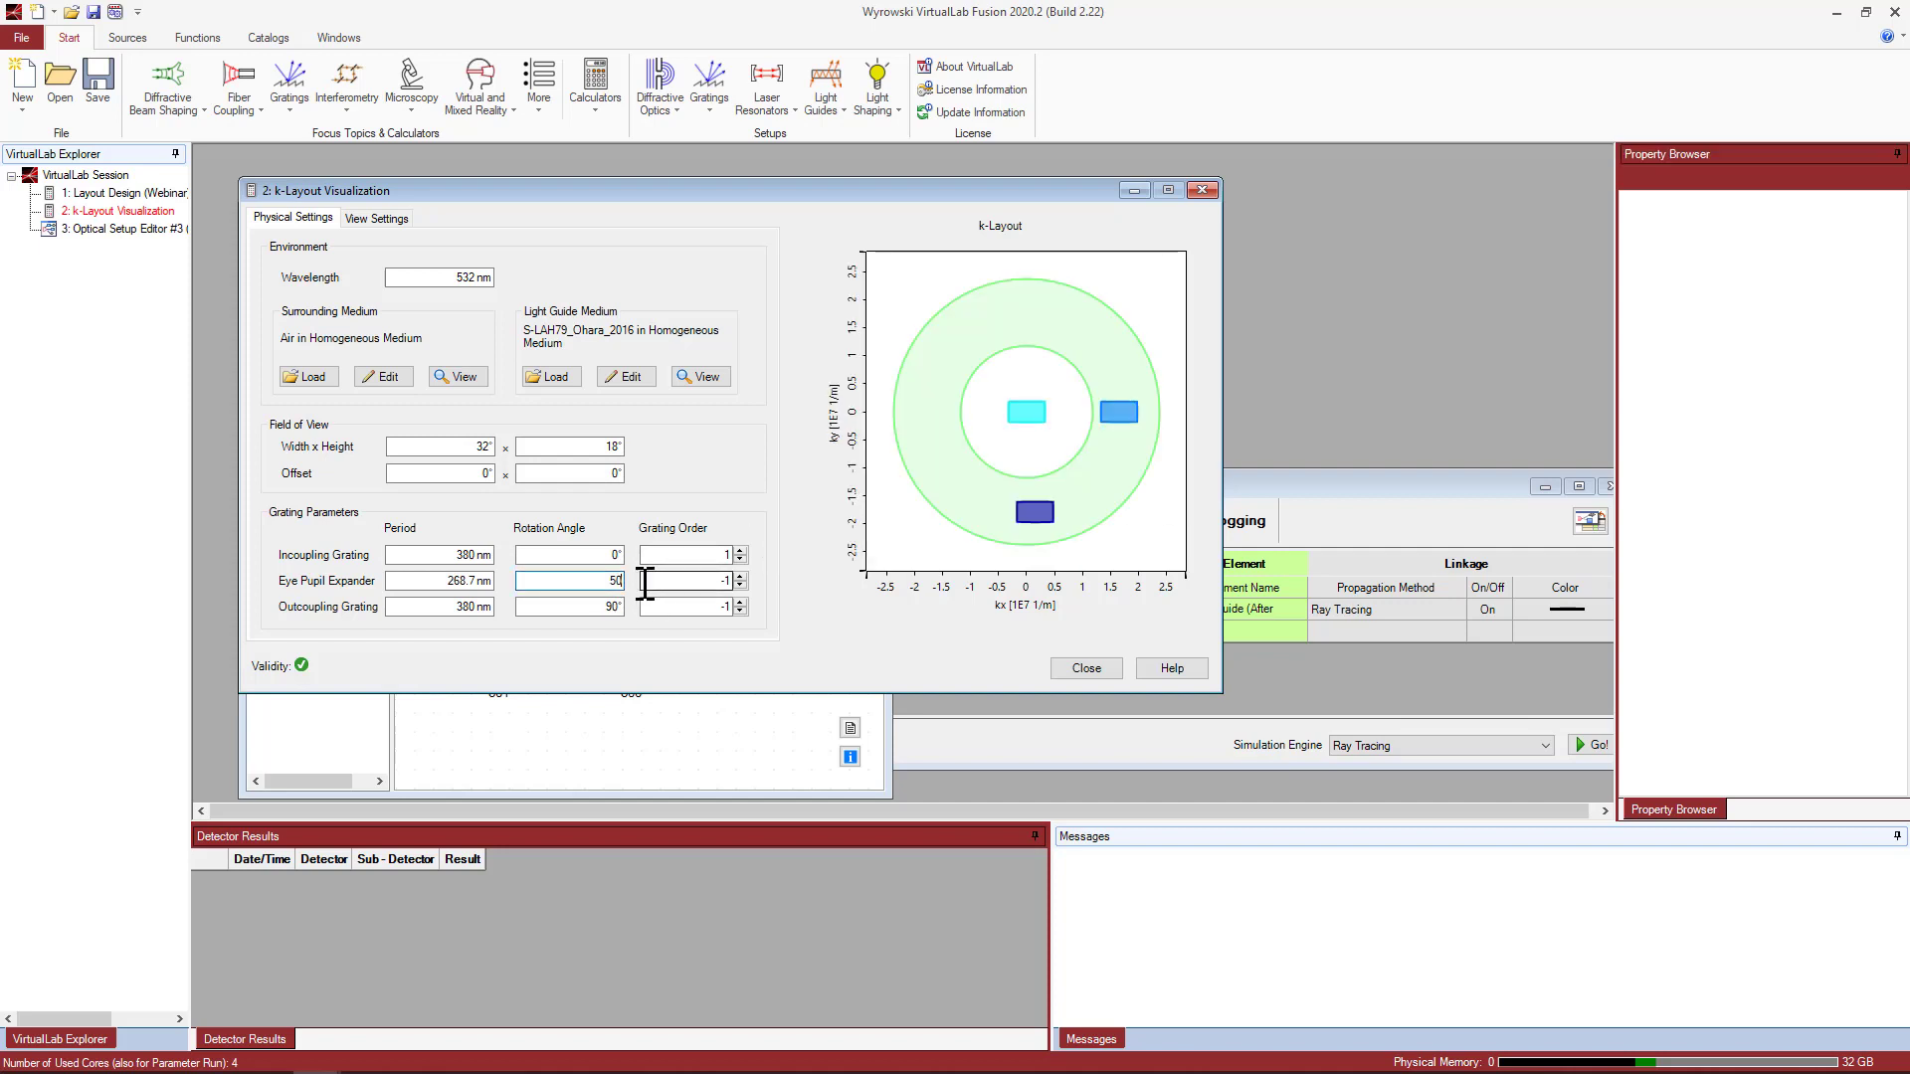
left_click(604, 581)
type("-")
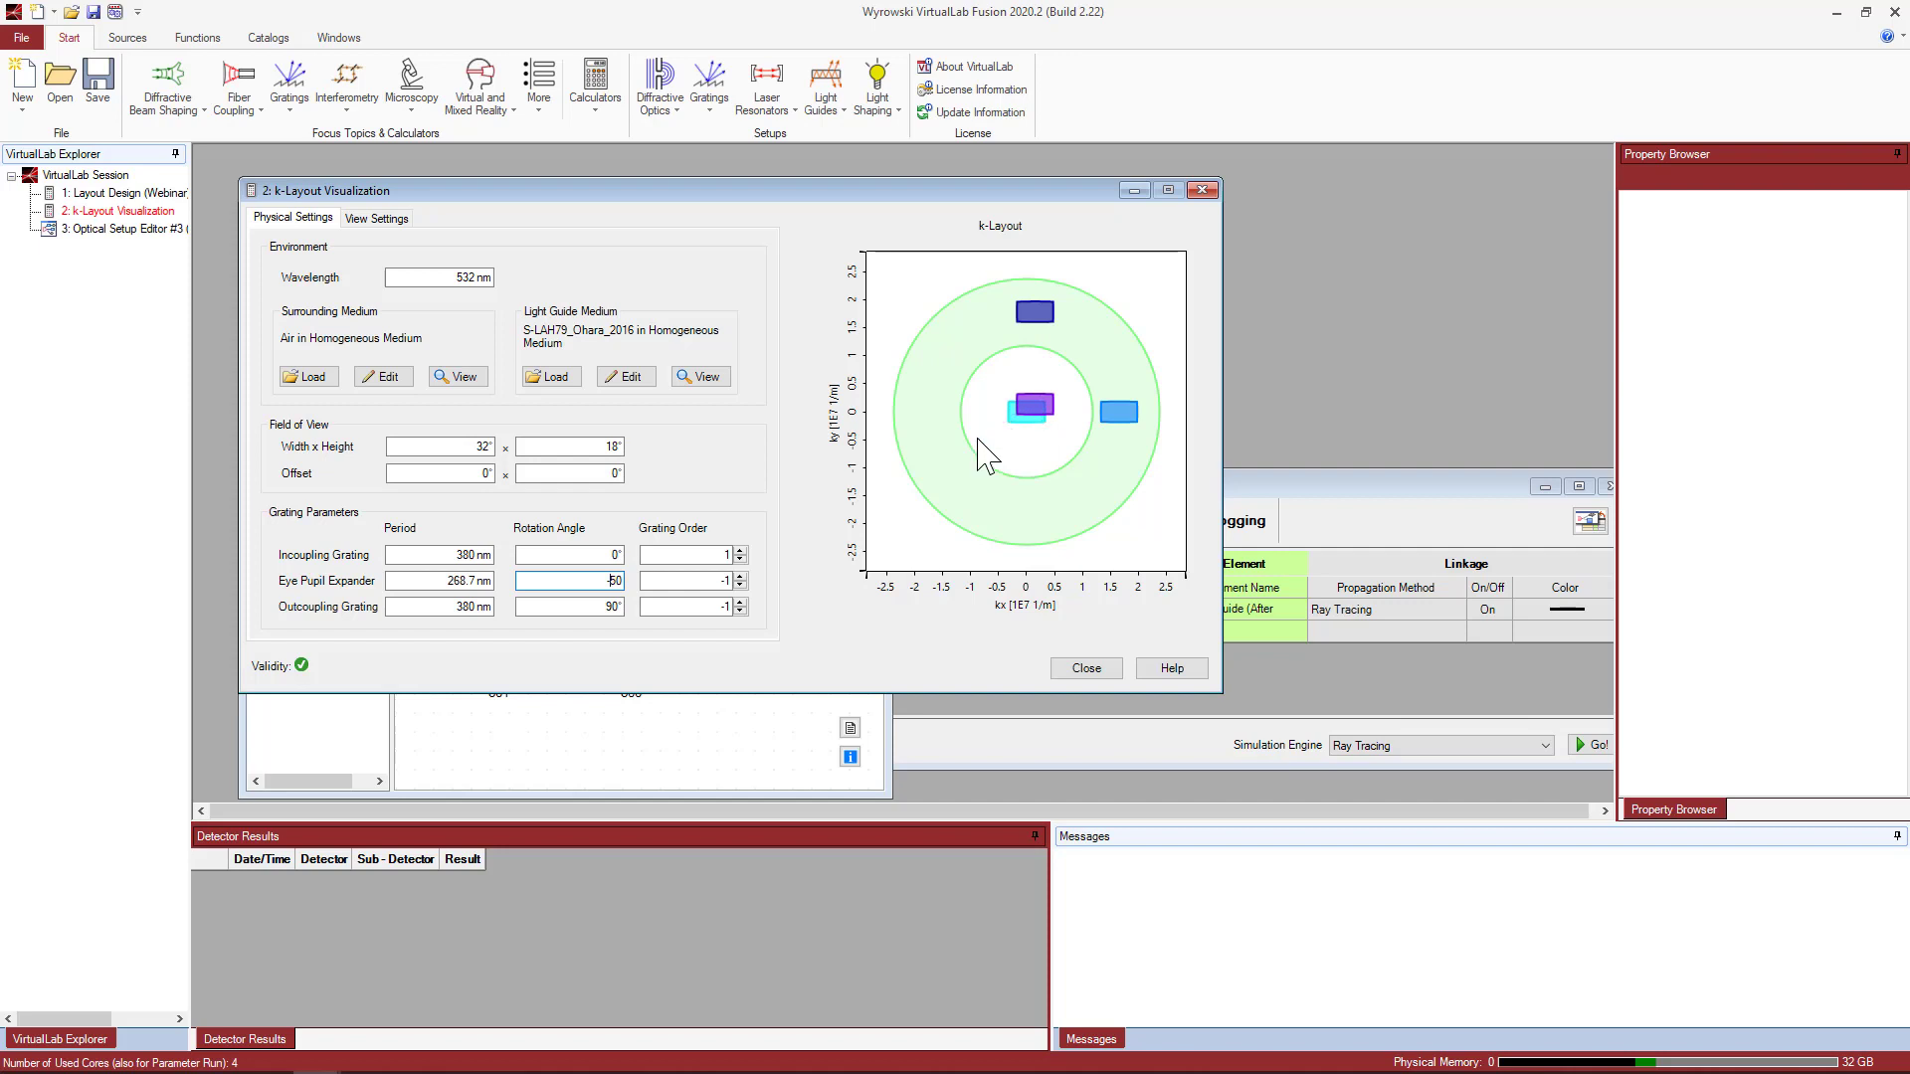
Return the rotation angle of the Eye Pupil Expander grating to -45°.
left_click_drag(595, 583, 638, 582)
type("-45")
left_click(597, 555)
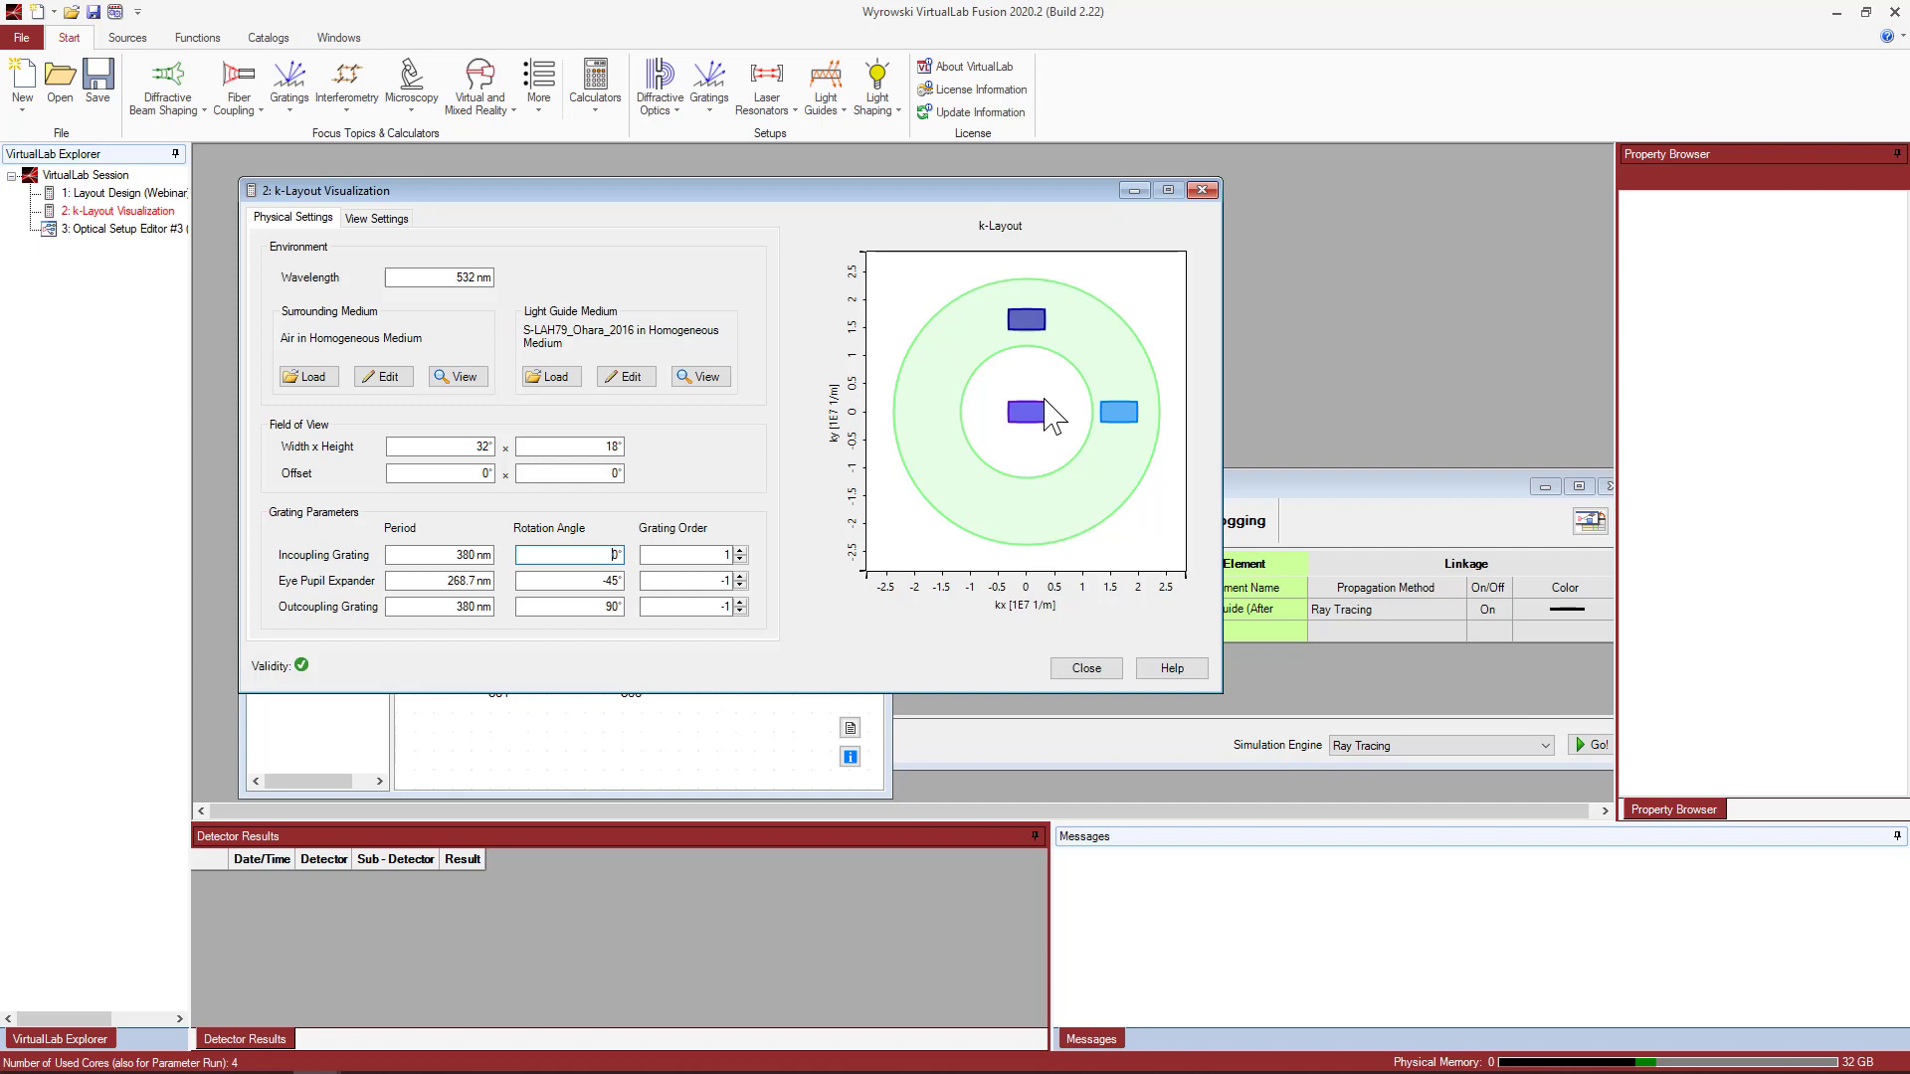
Minimize the k-Layout Visualization and Layout Design windows, and rearrange the optical setup view and editor in the workspace.
left_click(1134, 190)
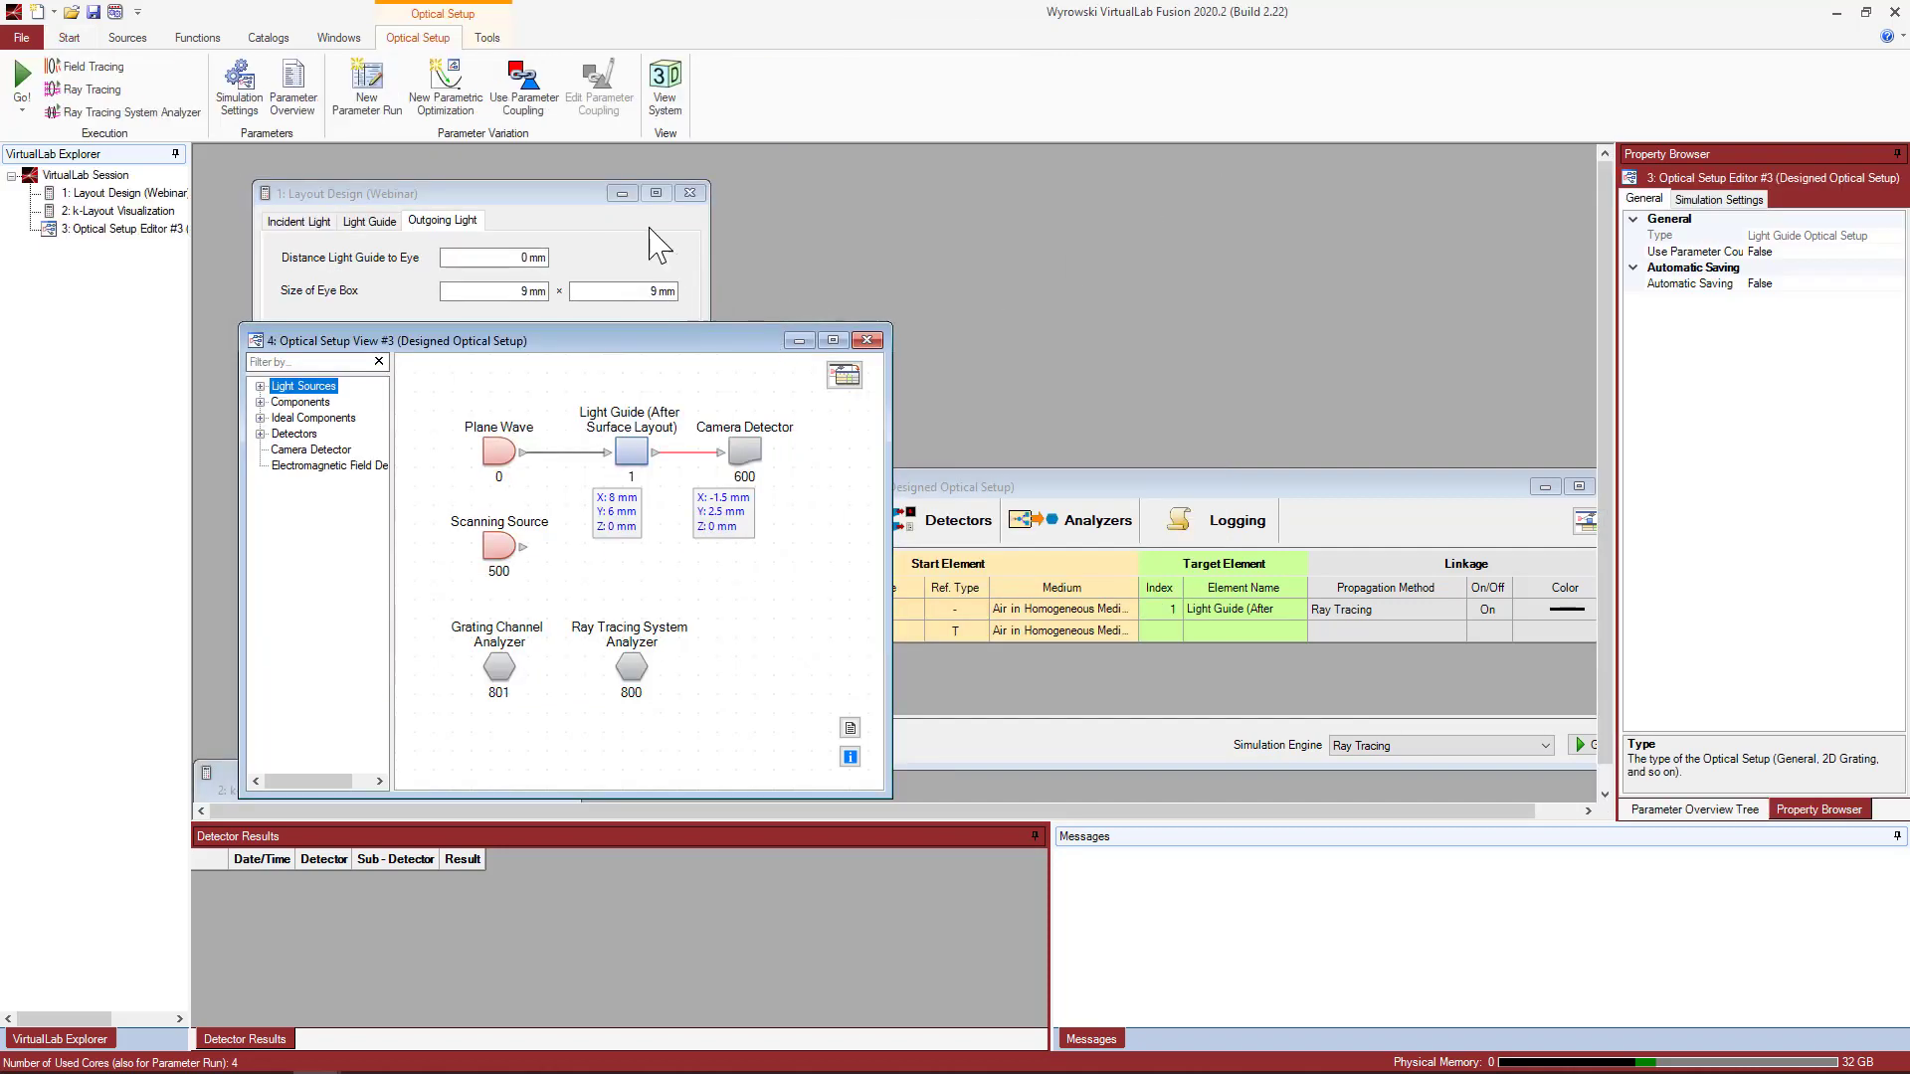
left_click(621, 193)
left_click_drag(640, 338, 627, 182)
left_click_drag(1034, 492, 959, 327)
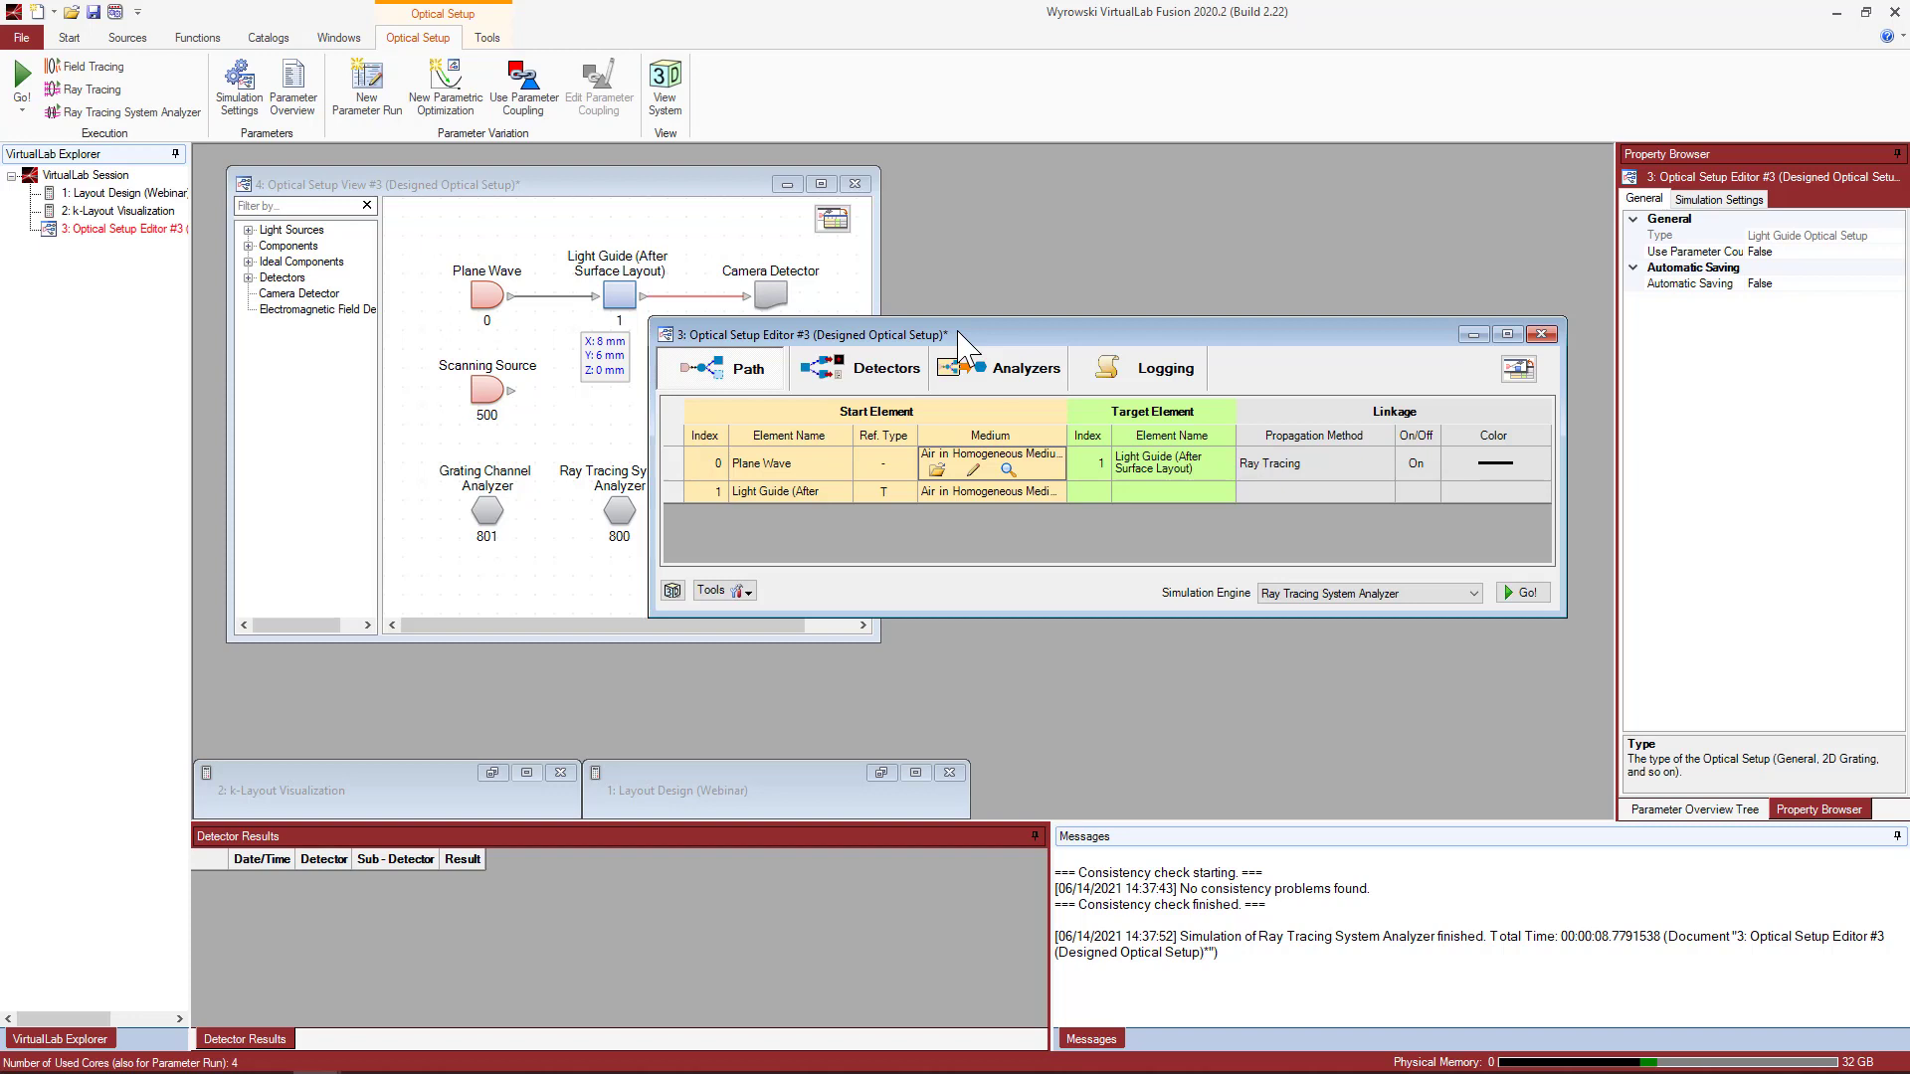
Run the Ray Tracing System Analyzer on the designed optical setup and place the 3D ray distribution beside the setup view.
left_click(717, 198)
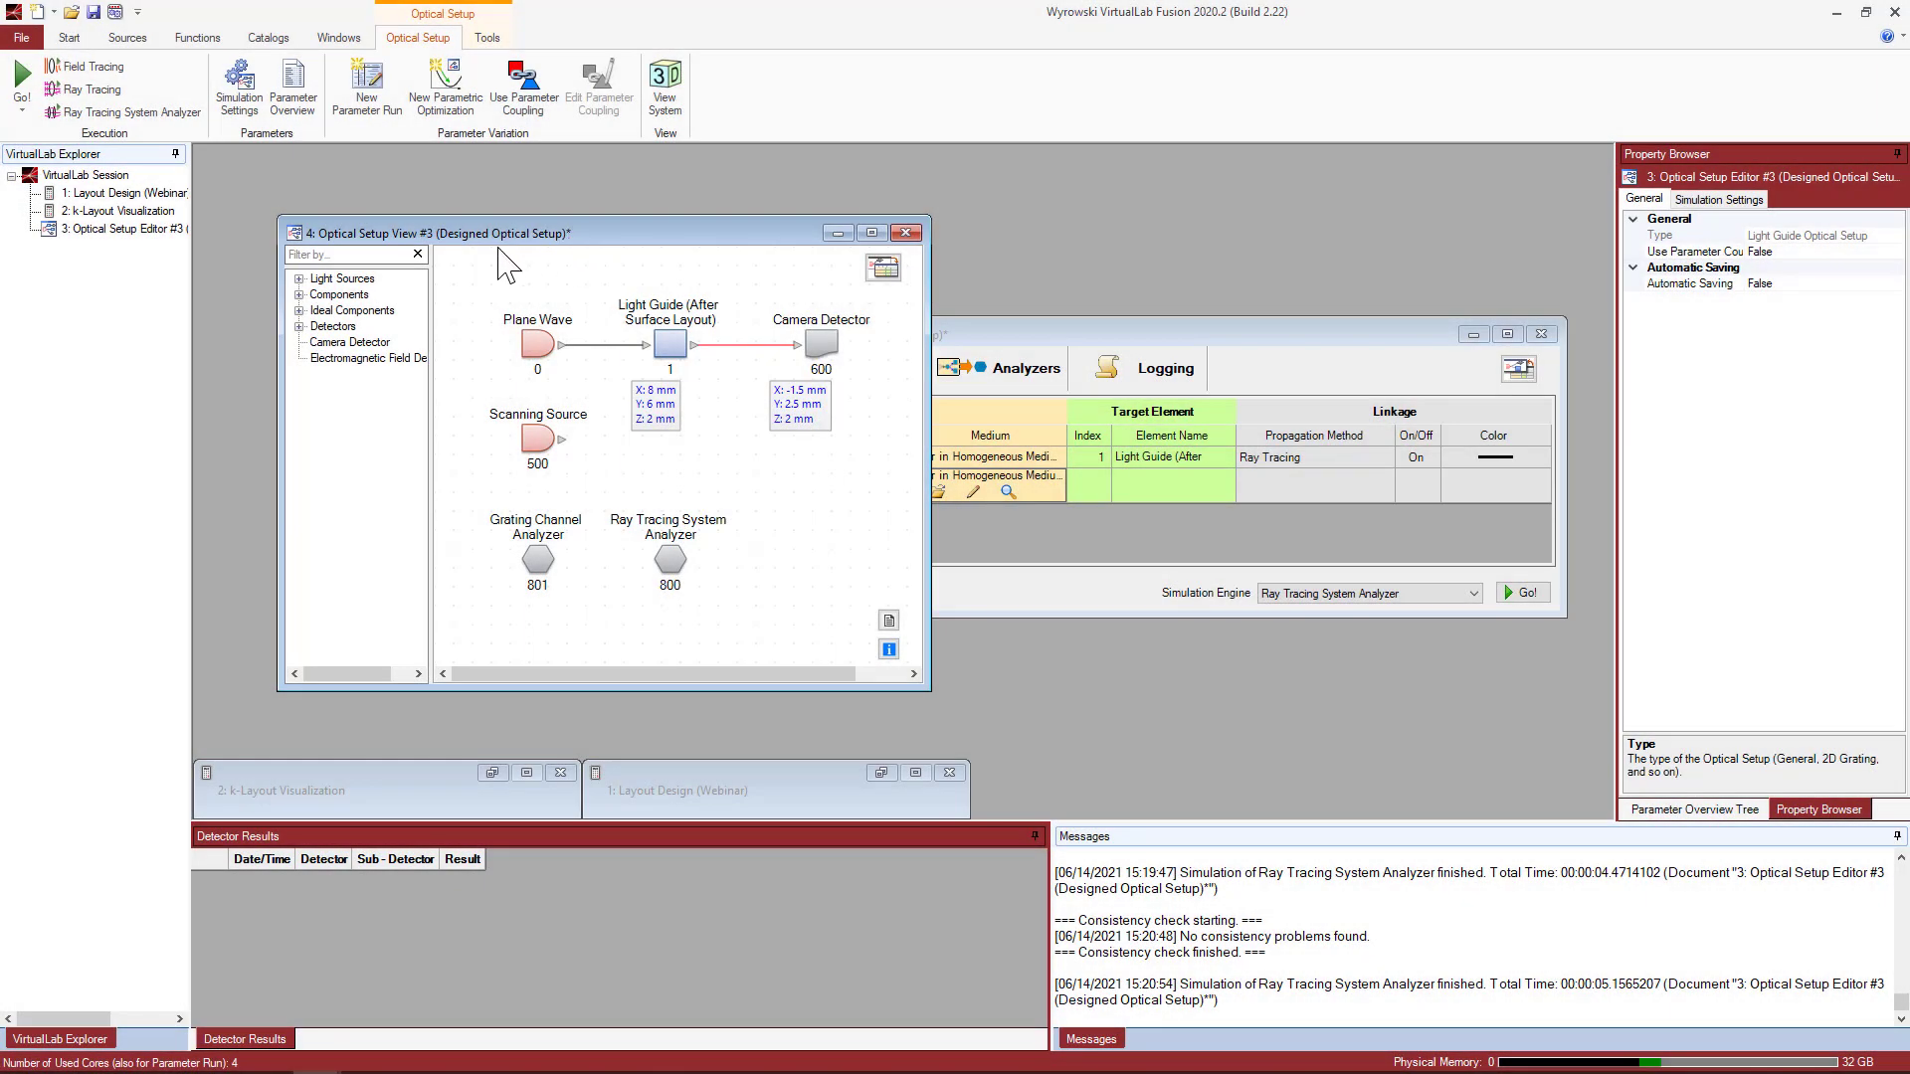
left_click(145, 115)
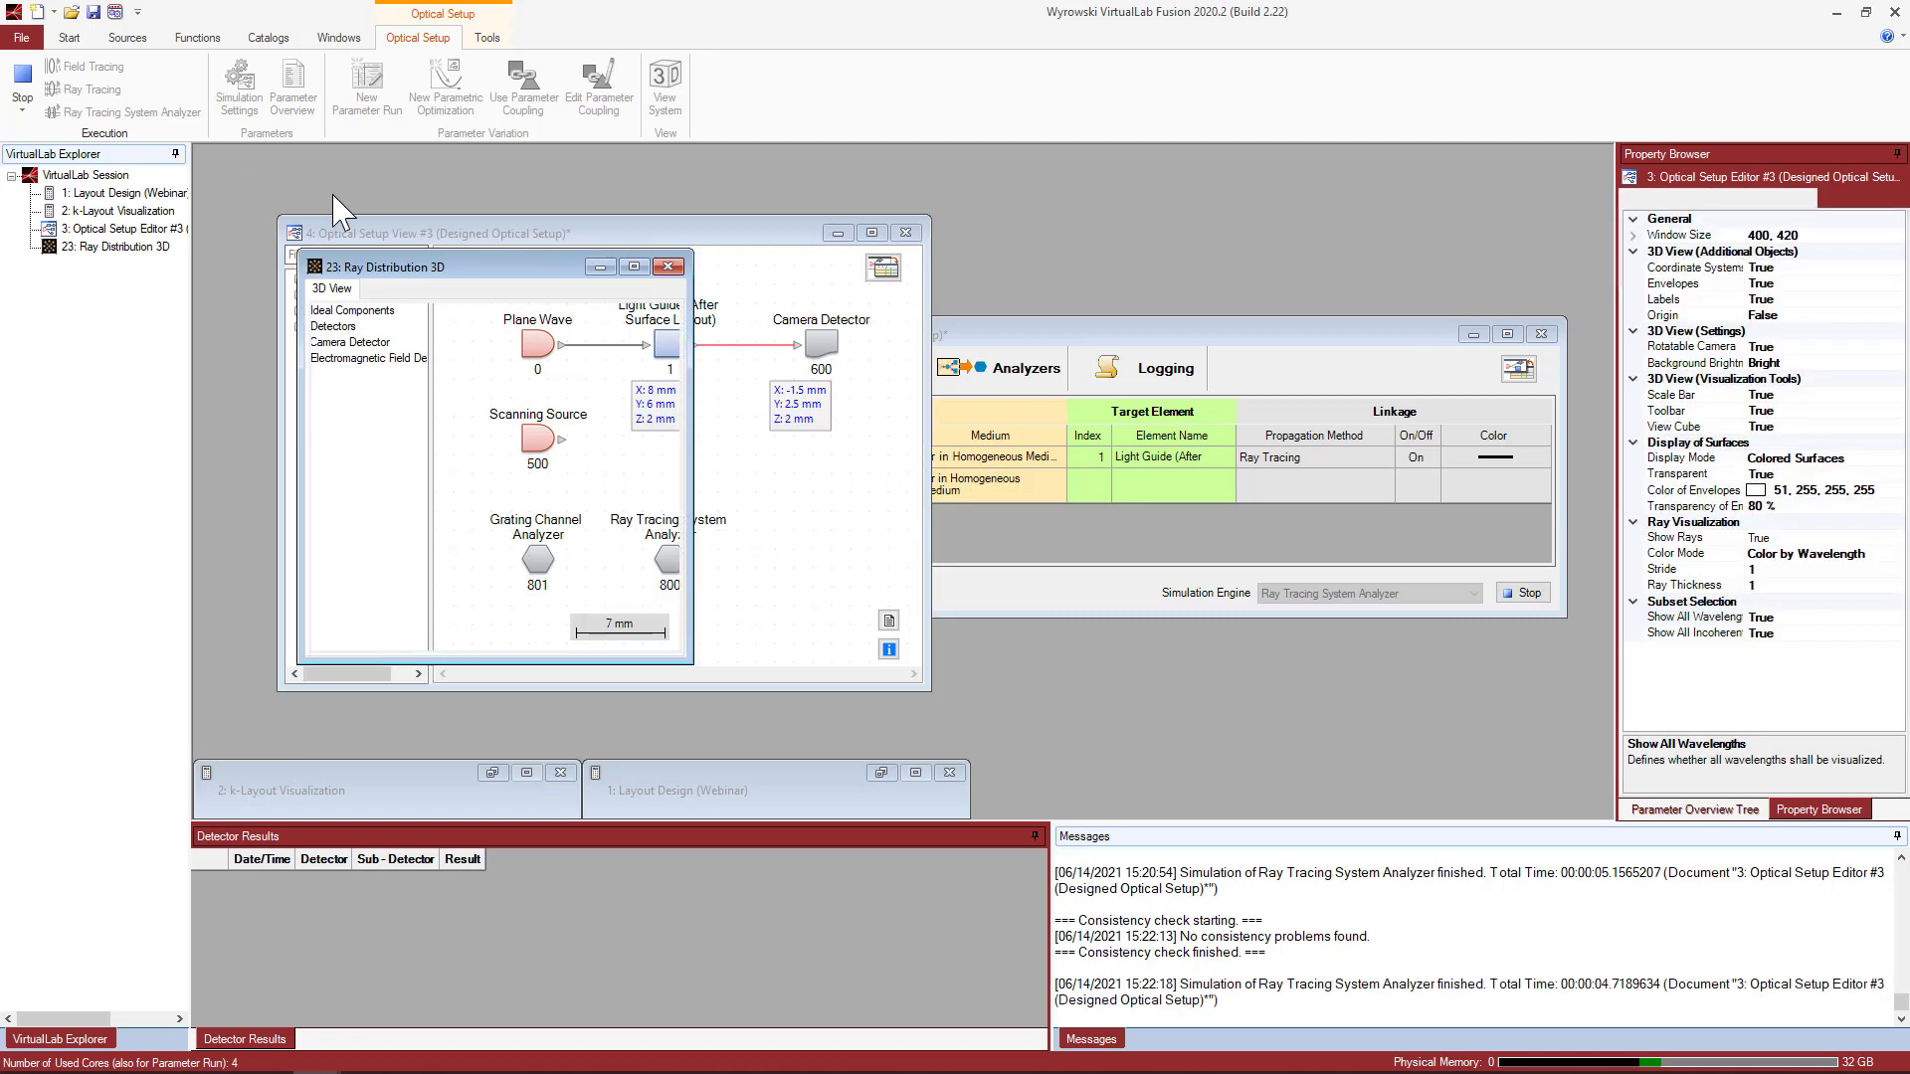
left_click_drag(386, 264, 1092, 235)
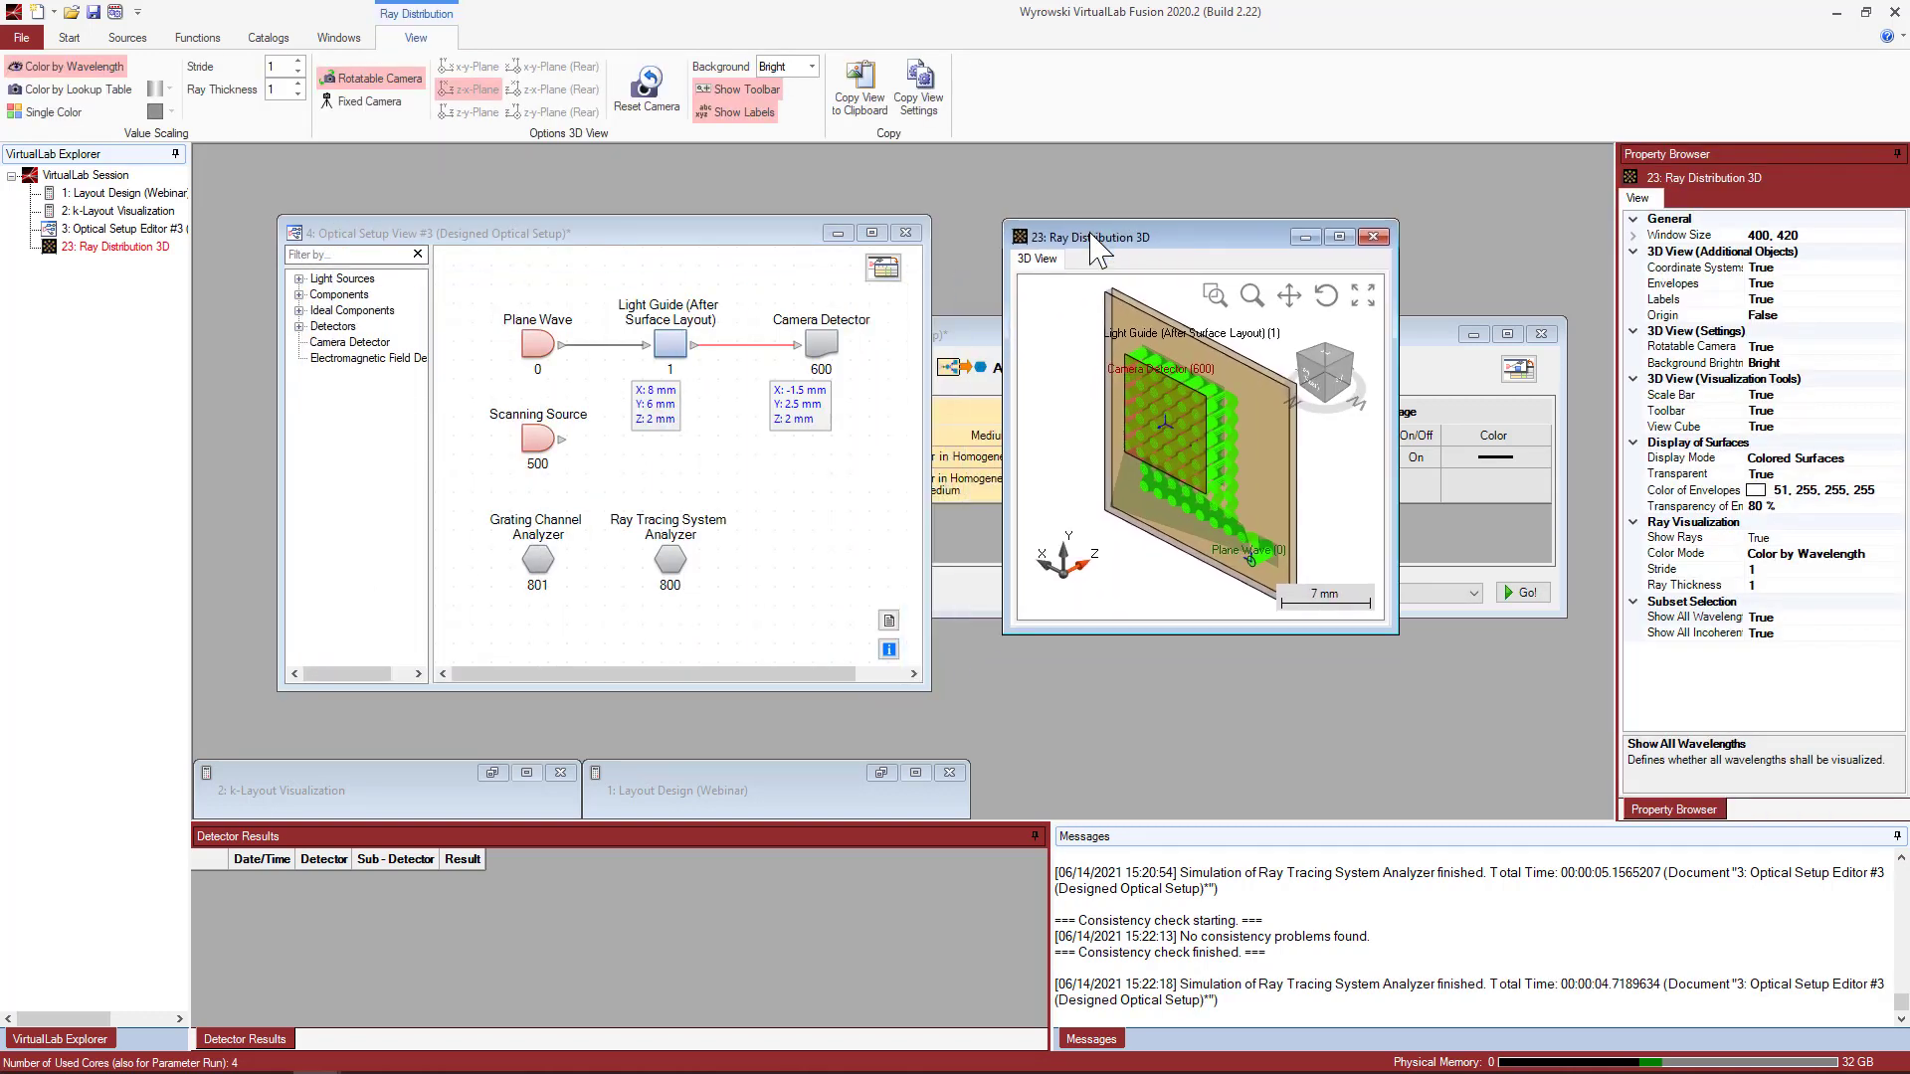
Hide the rays in the 3D ray distribution, enlarge its window and rotate the light guide to inspect its grating regions.
left_click(1765, 537)
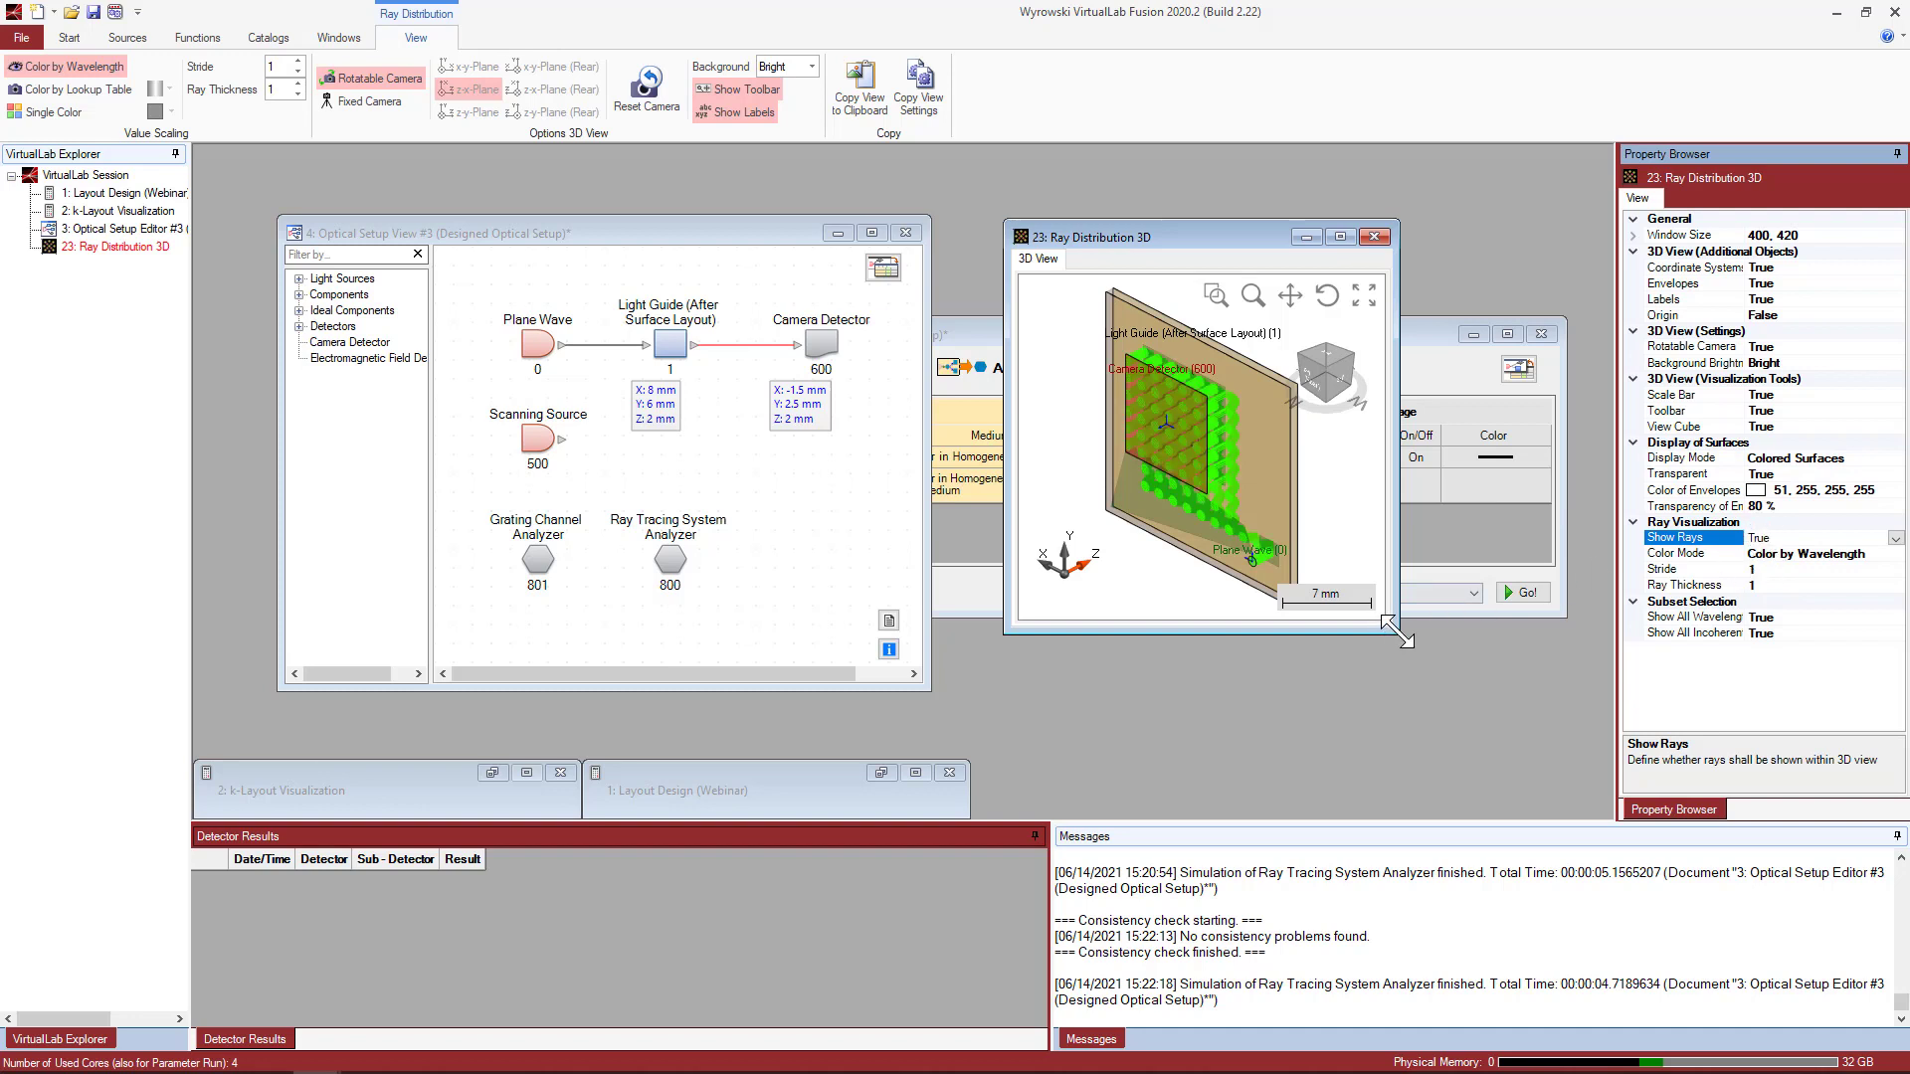
double_click(1769, 537)
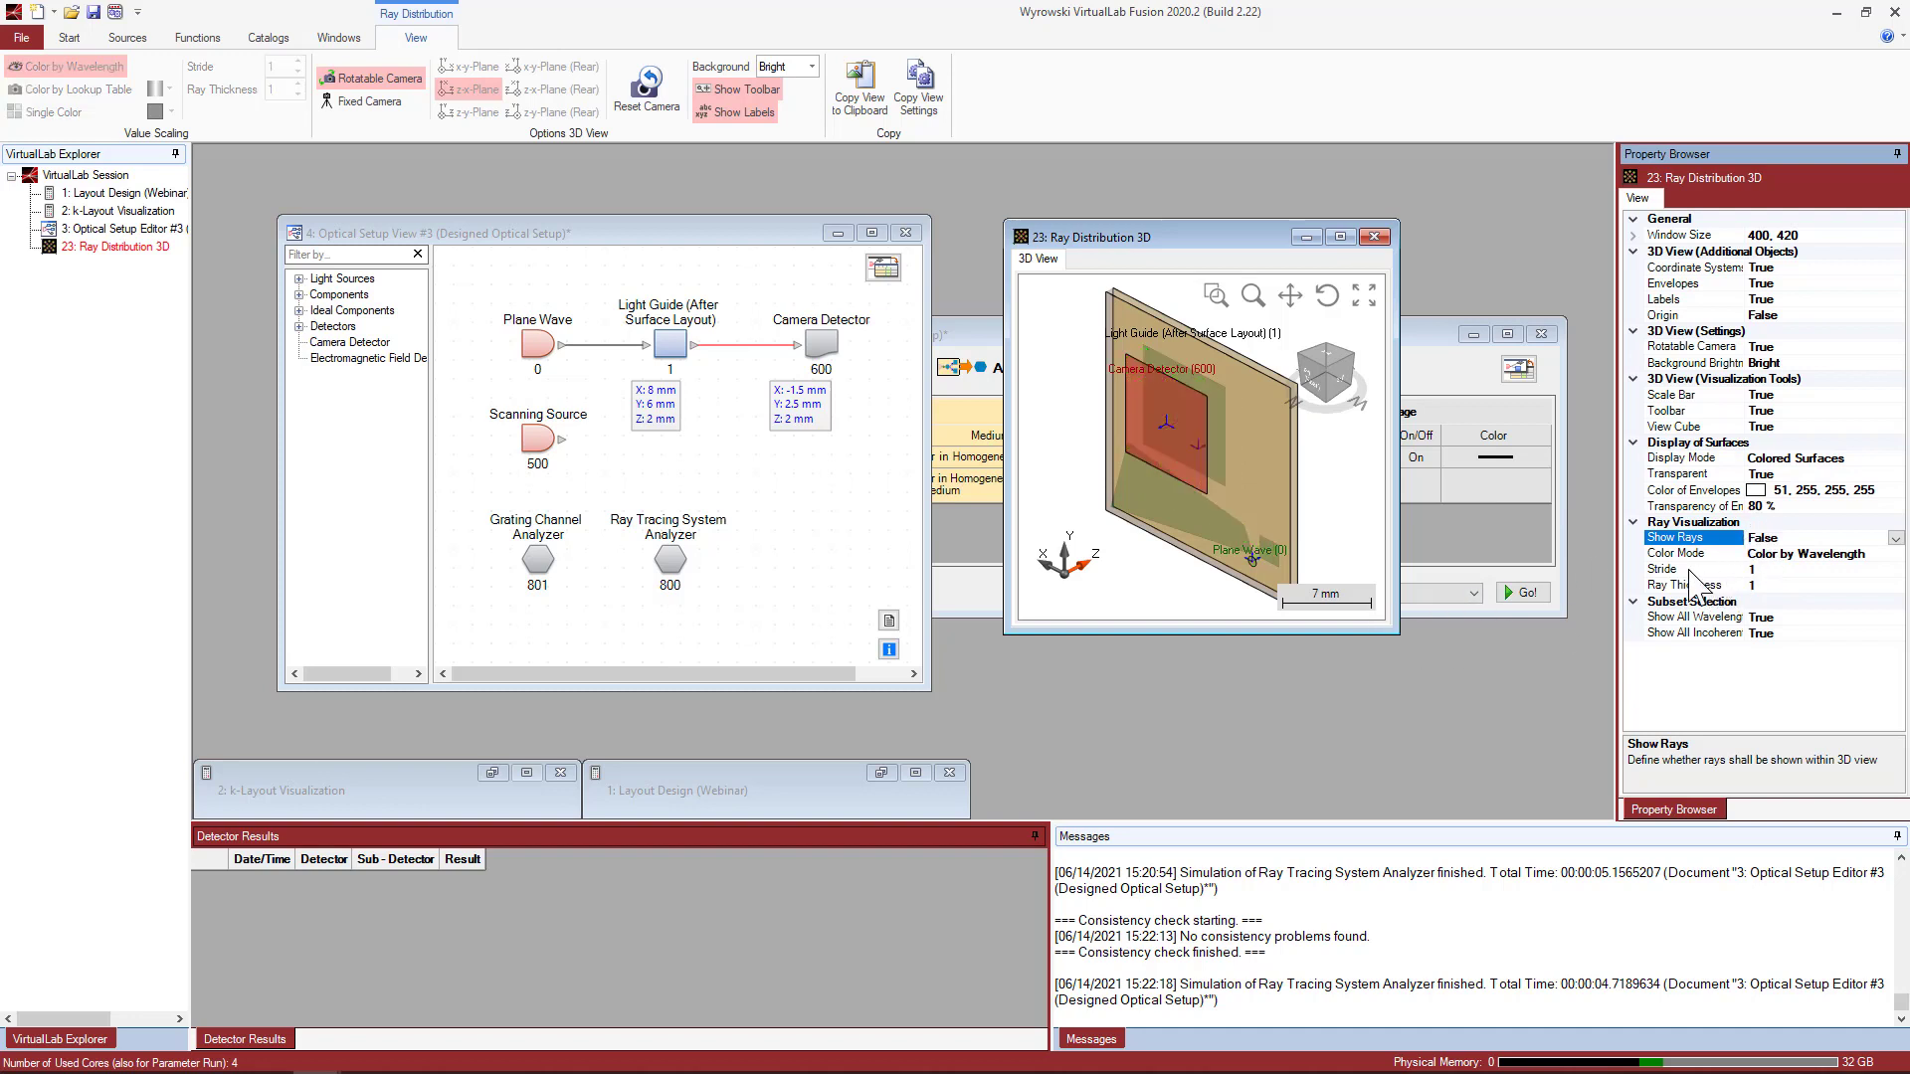
left_click_drag(1395, 629, 1581, 768)
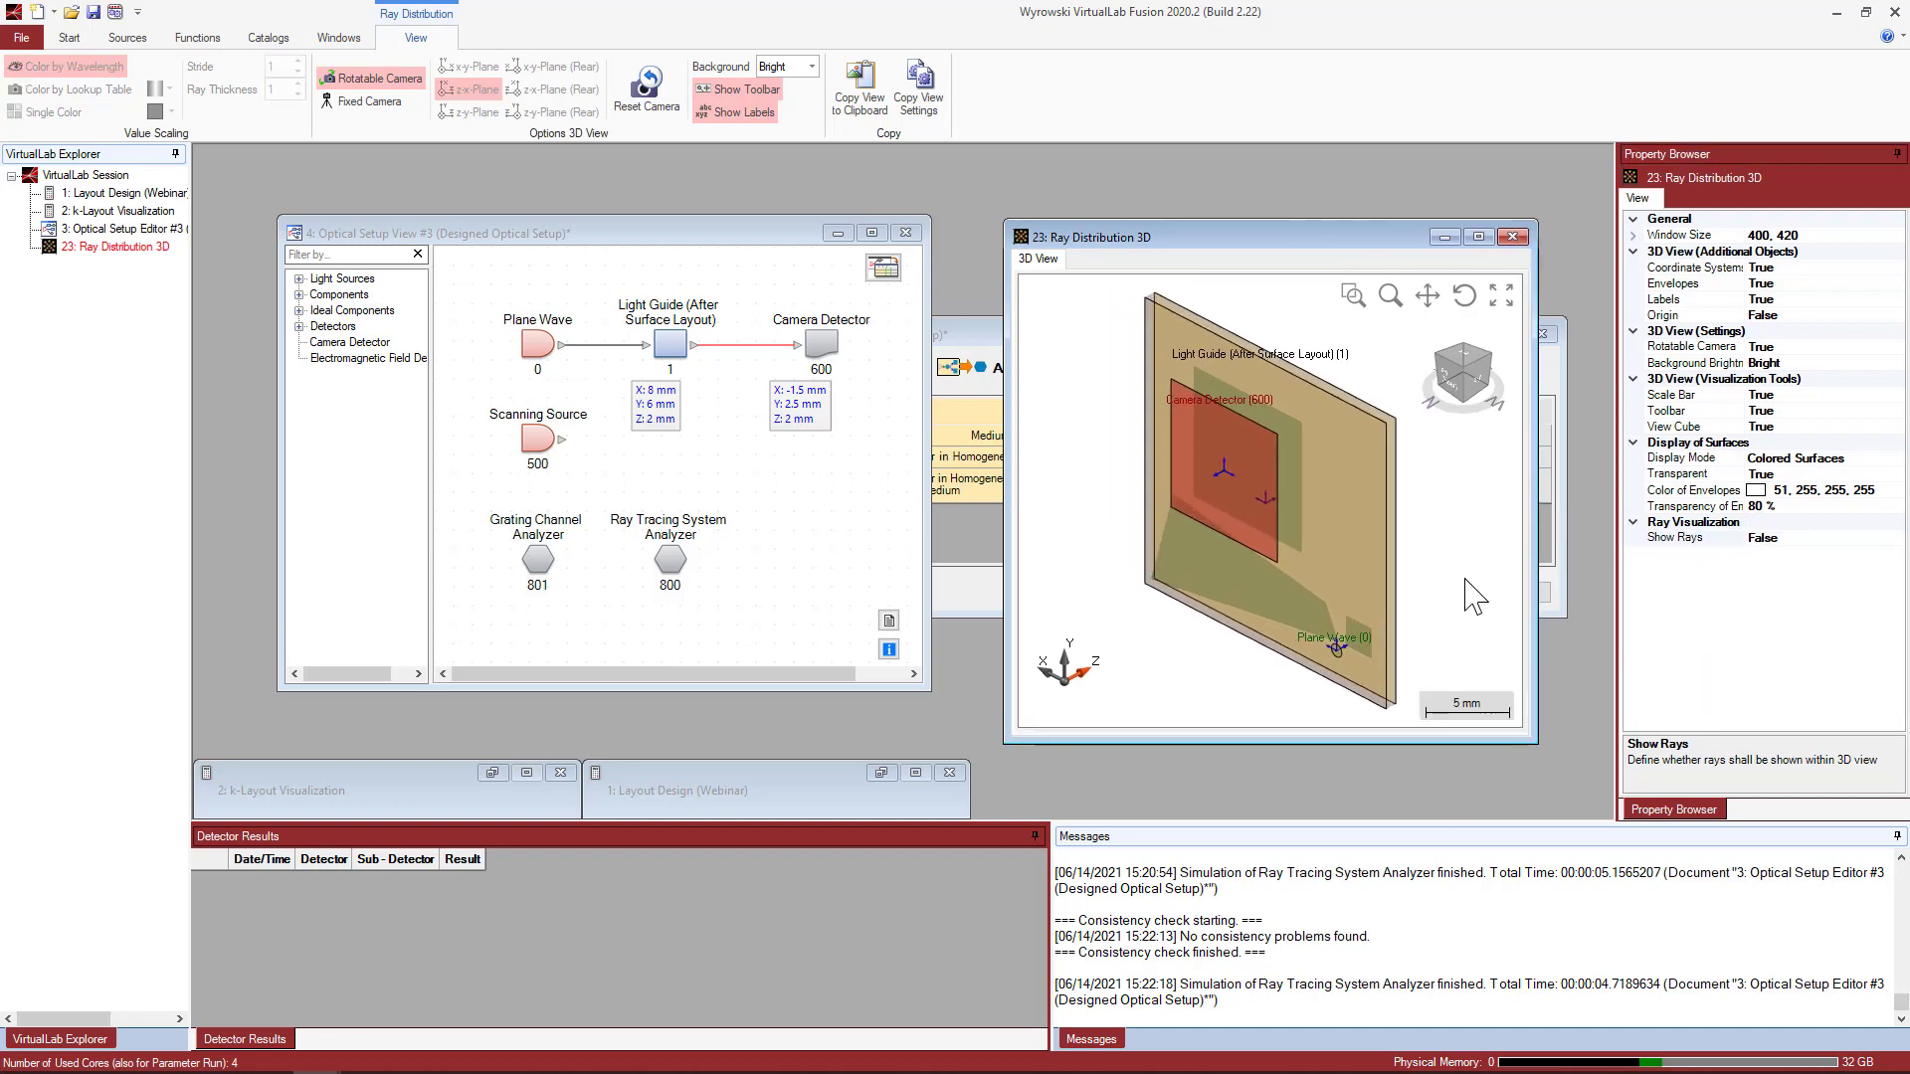
left_click_drag(1412, 244, 1265, 197)
left_click(1316, 245)
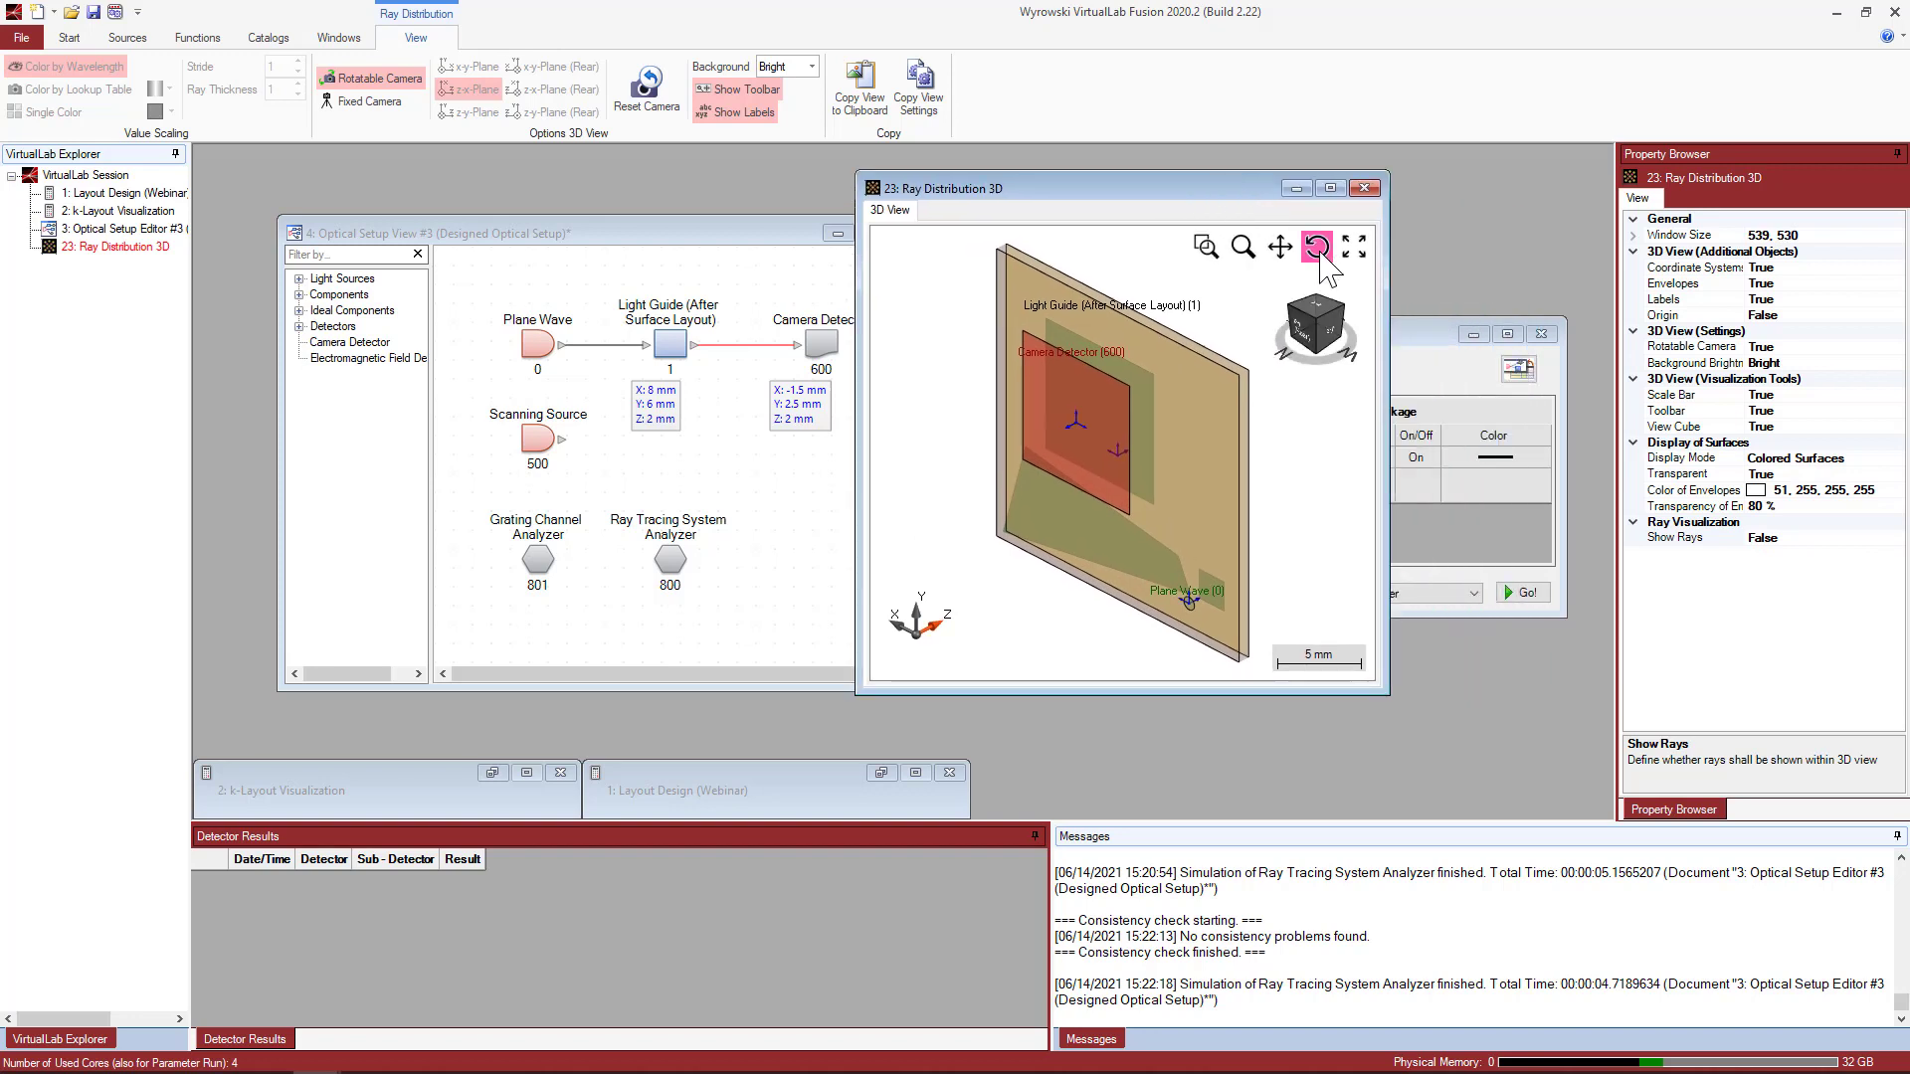
left_click_drag(1178, 463, 1238, 554)
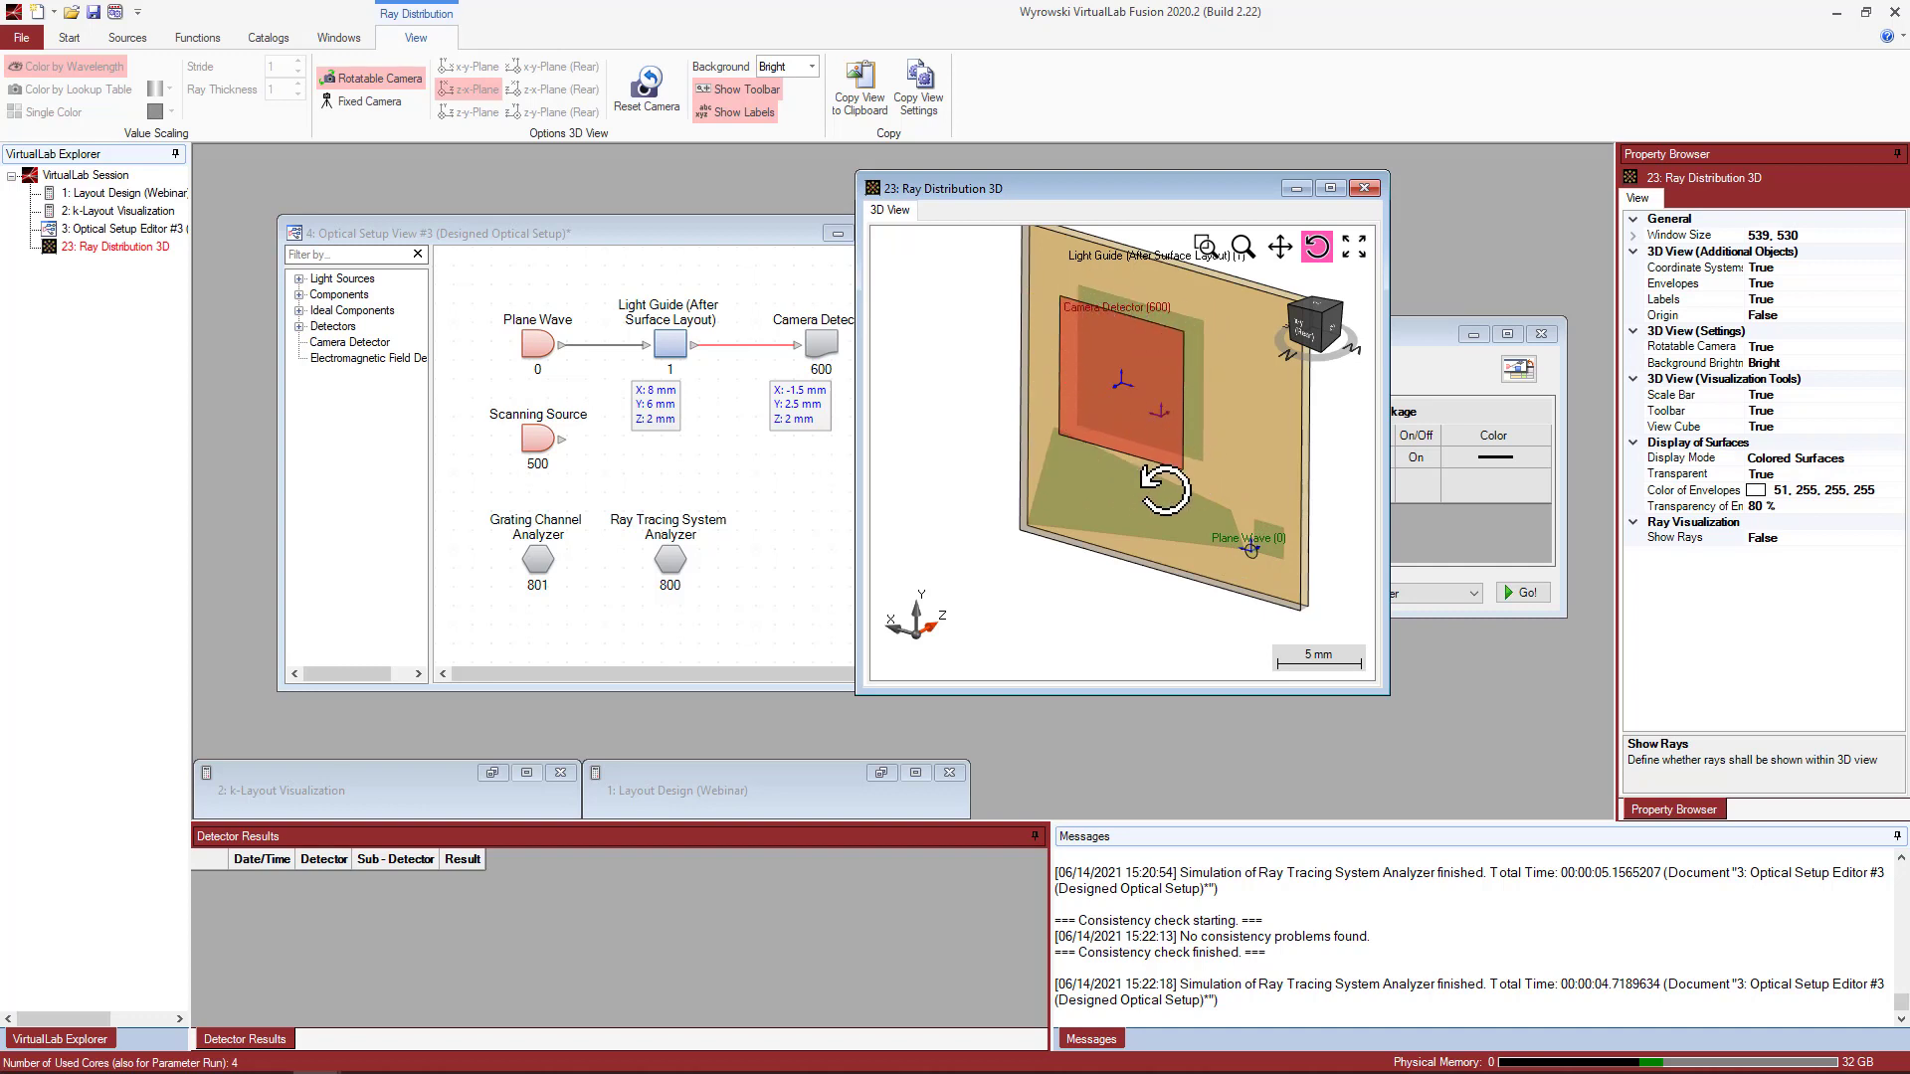
Show the rays in the 3D view again and examine their path through the light guide from several angles.
left_click(1787, 542)
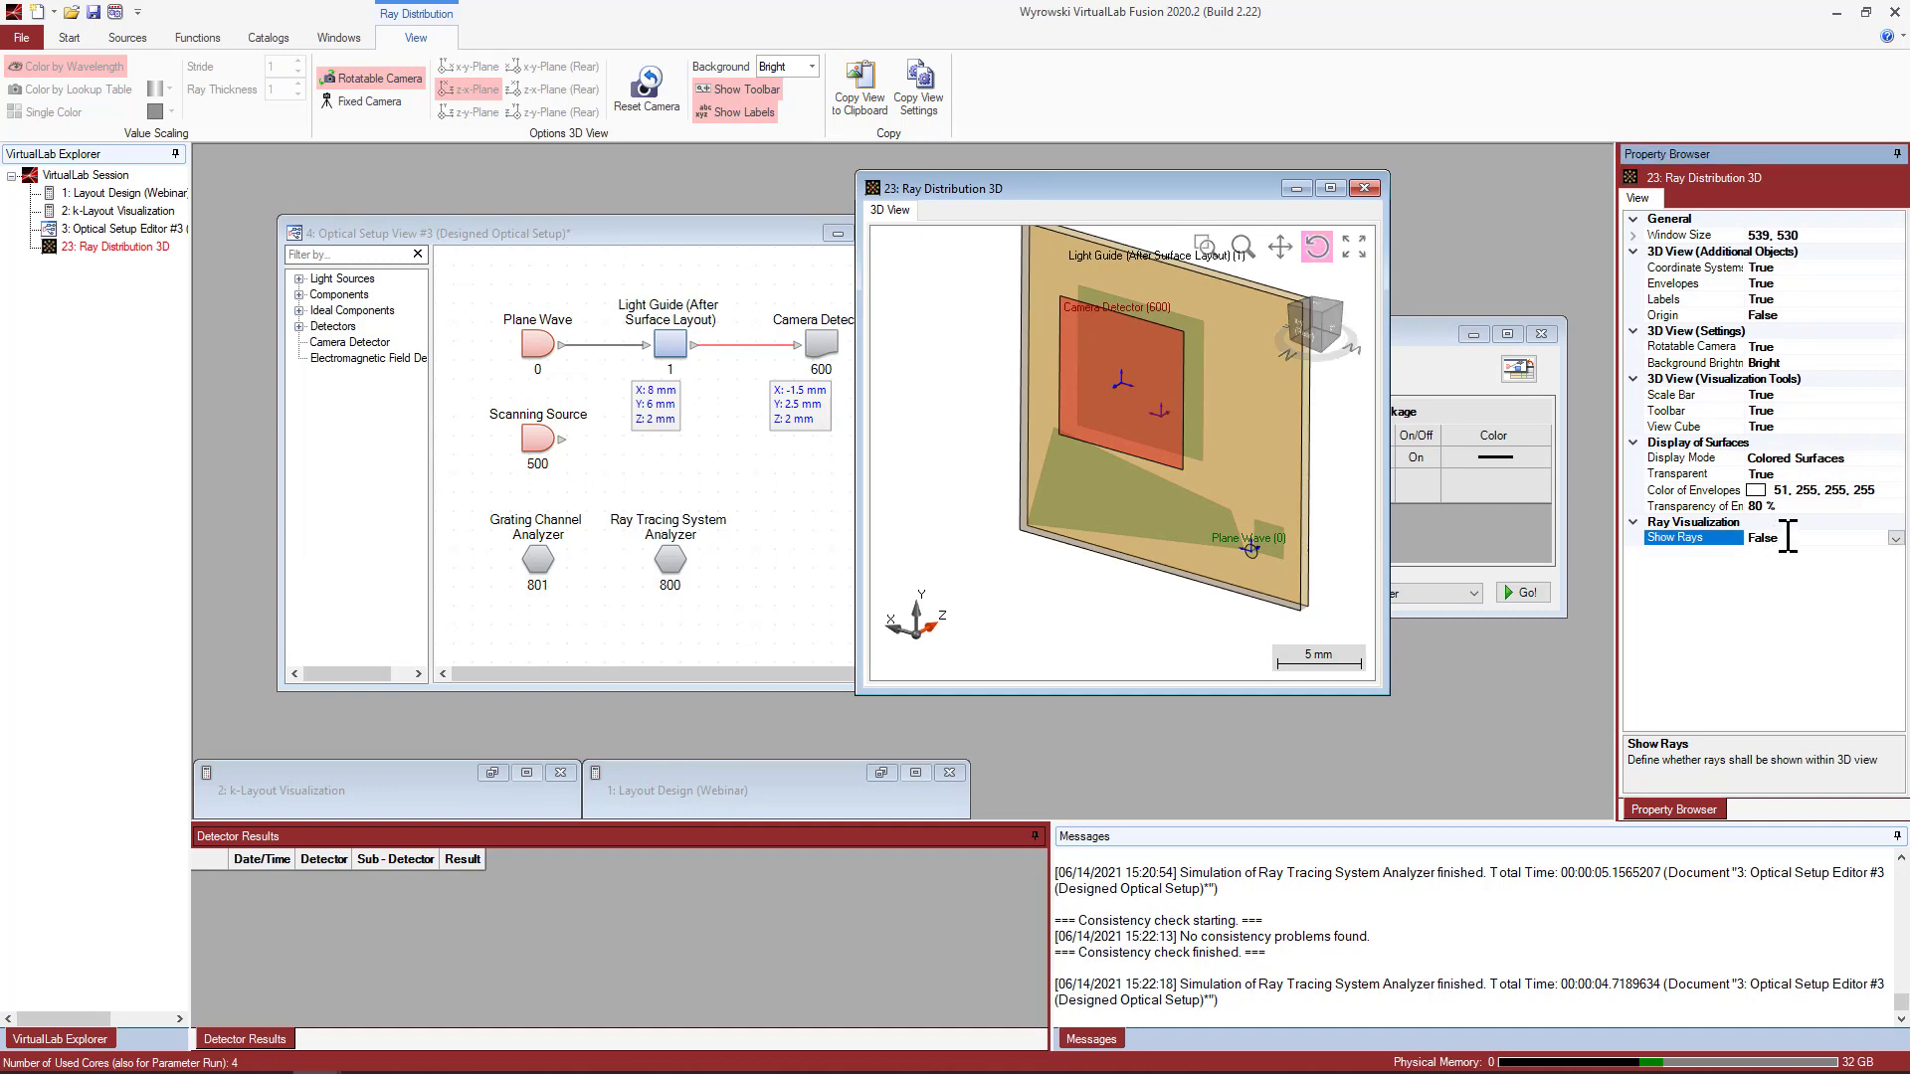
double_click(1787, 537)
left_click_drag(1101, 503, 1151, 482)
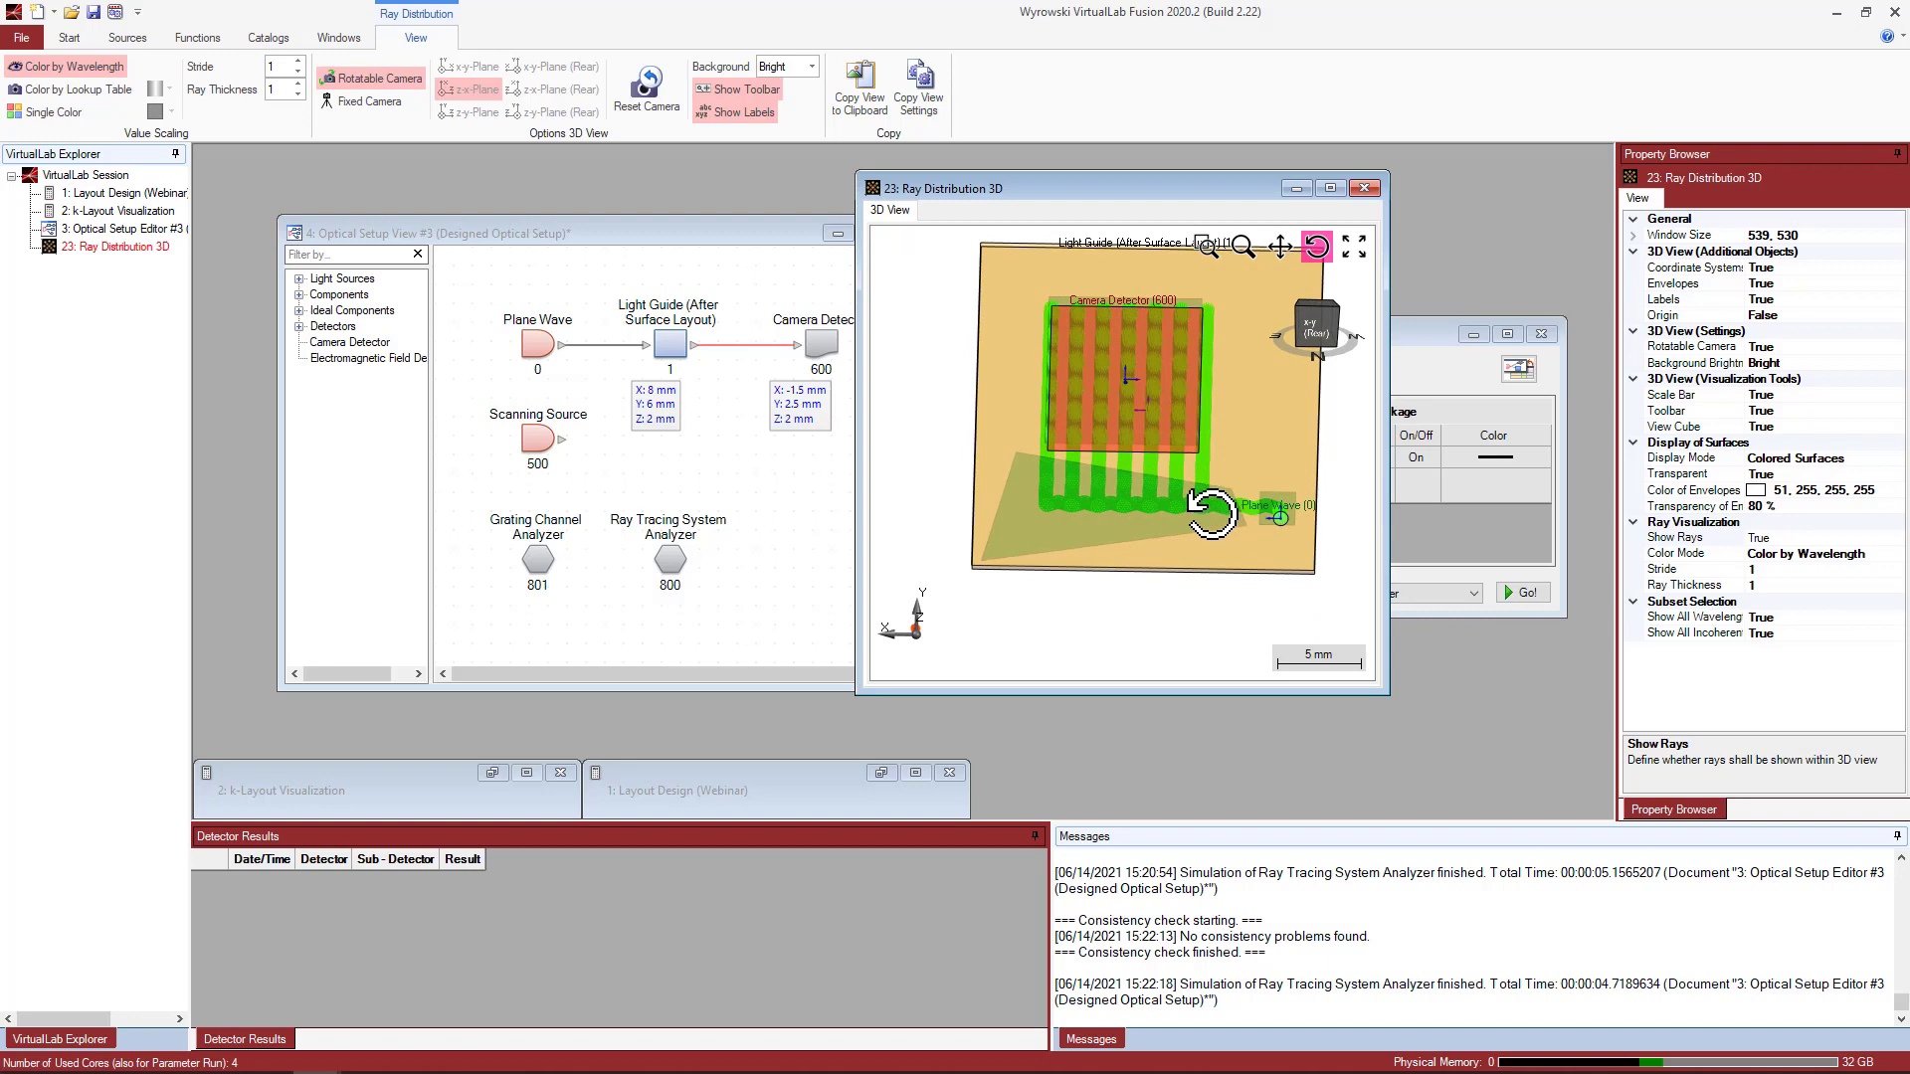
left_click_drag(1283, 517, 1149, 512)
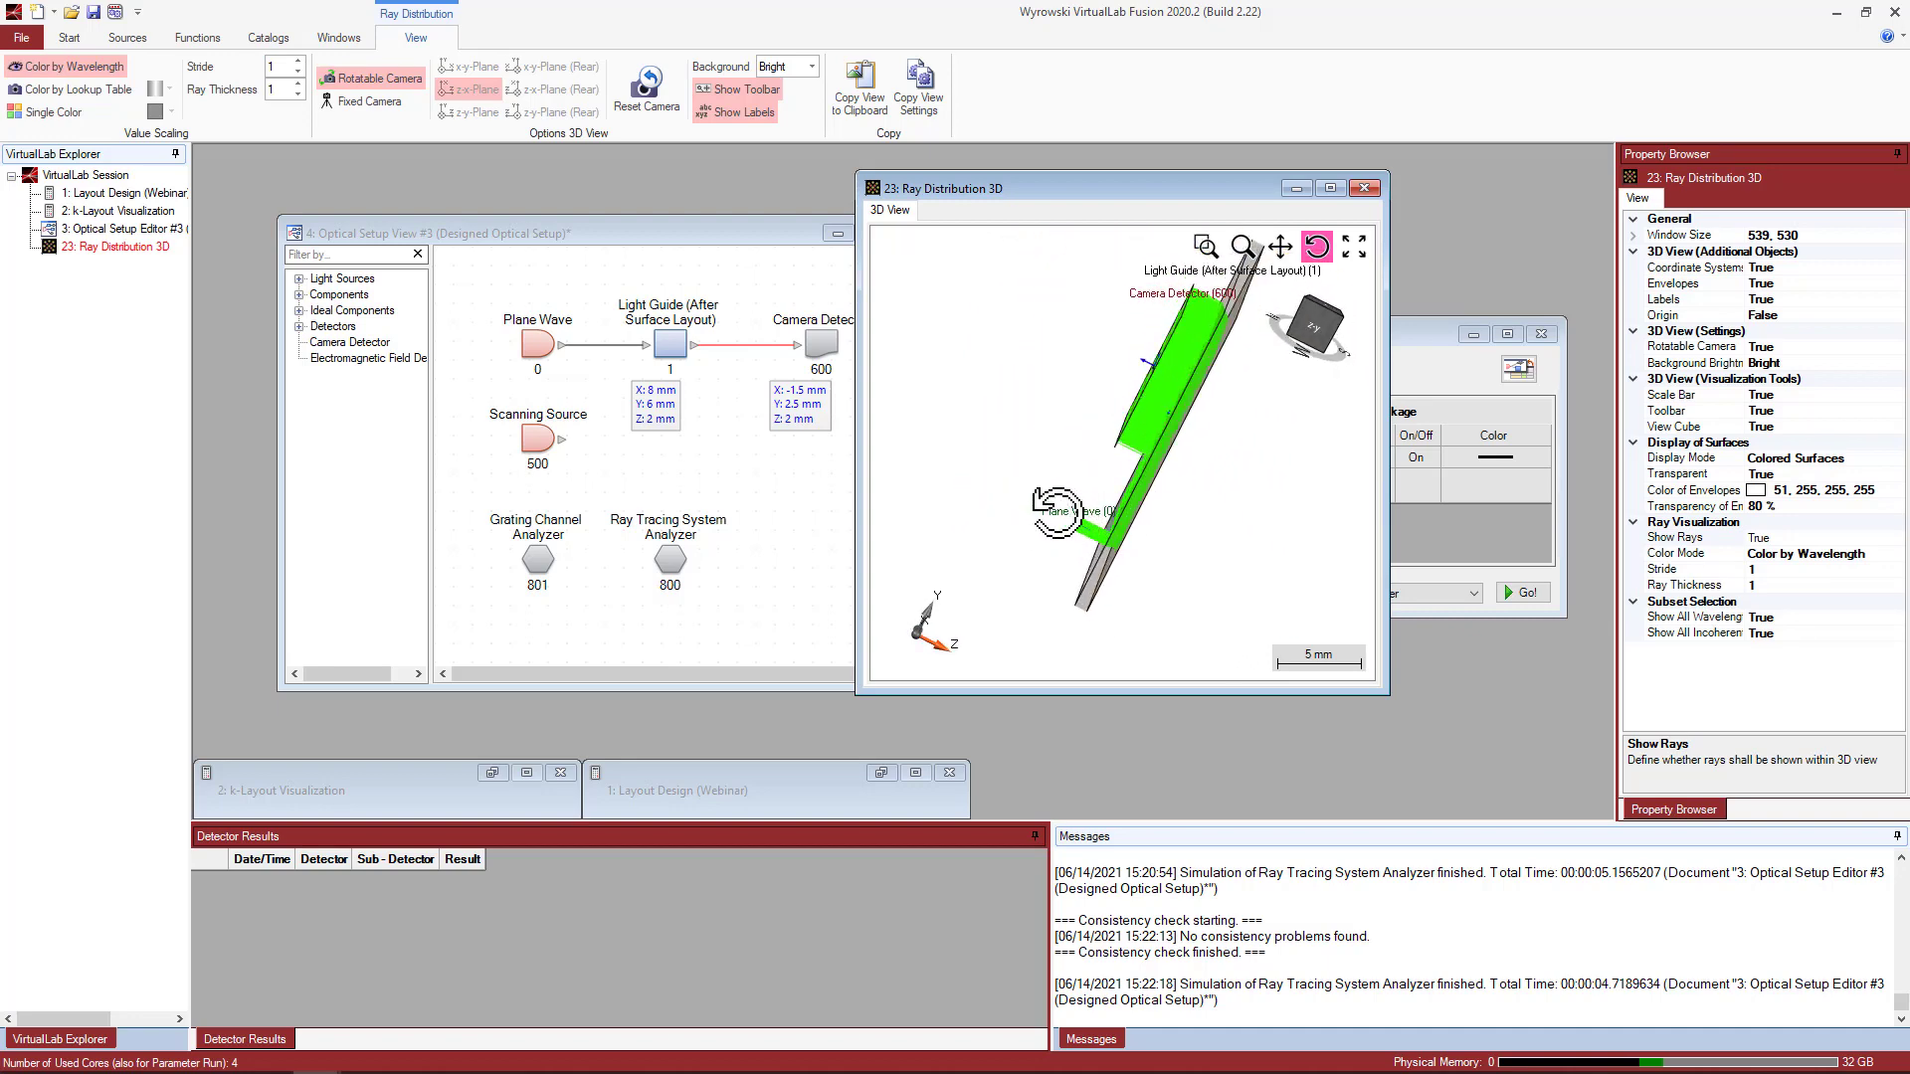
left_click_drag(1116, 545, 1190, 280)
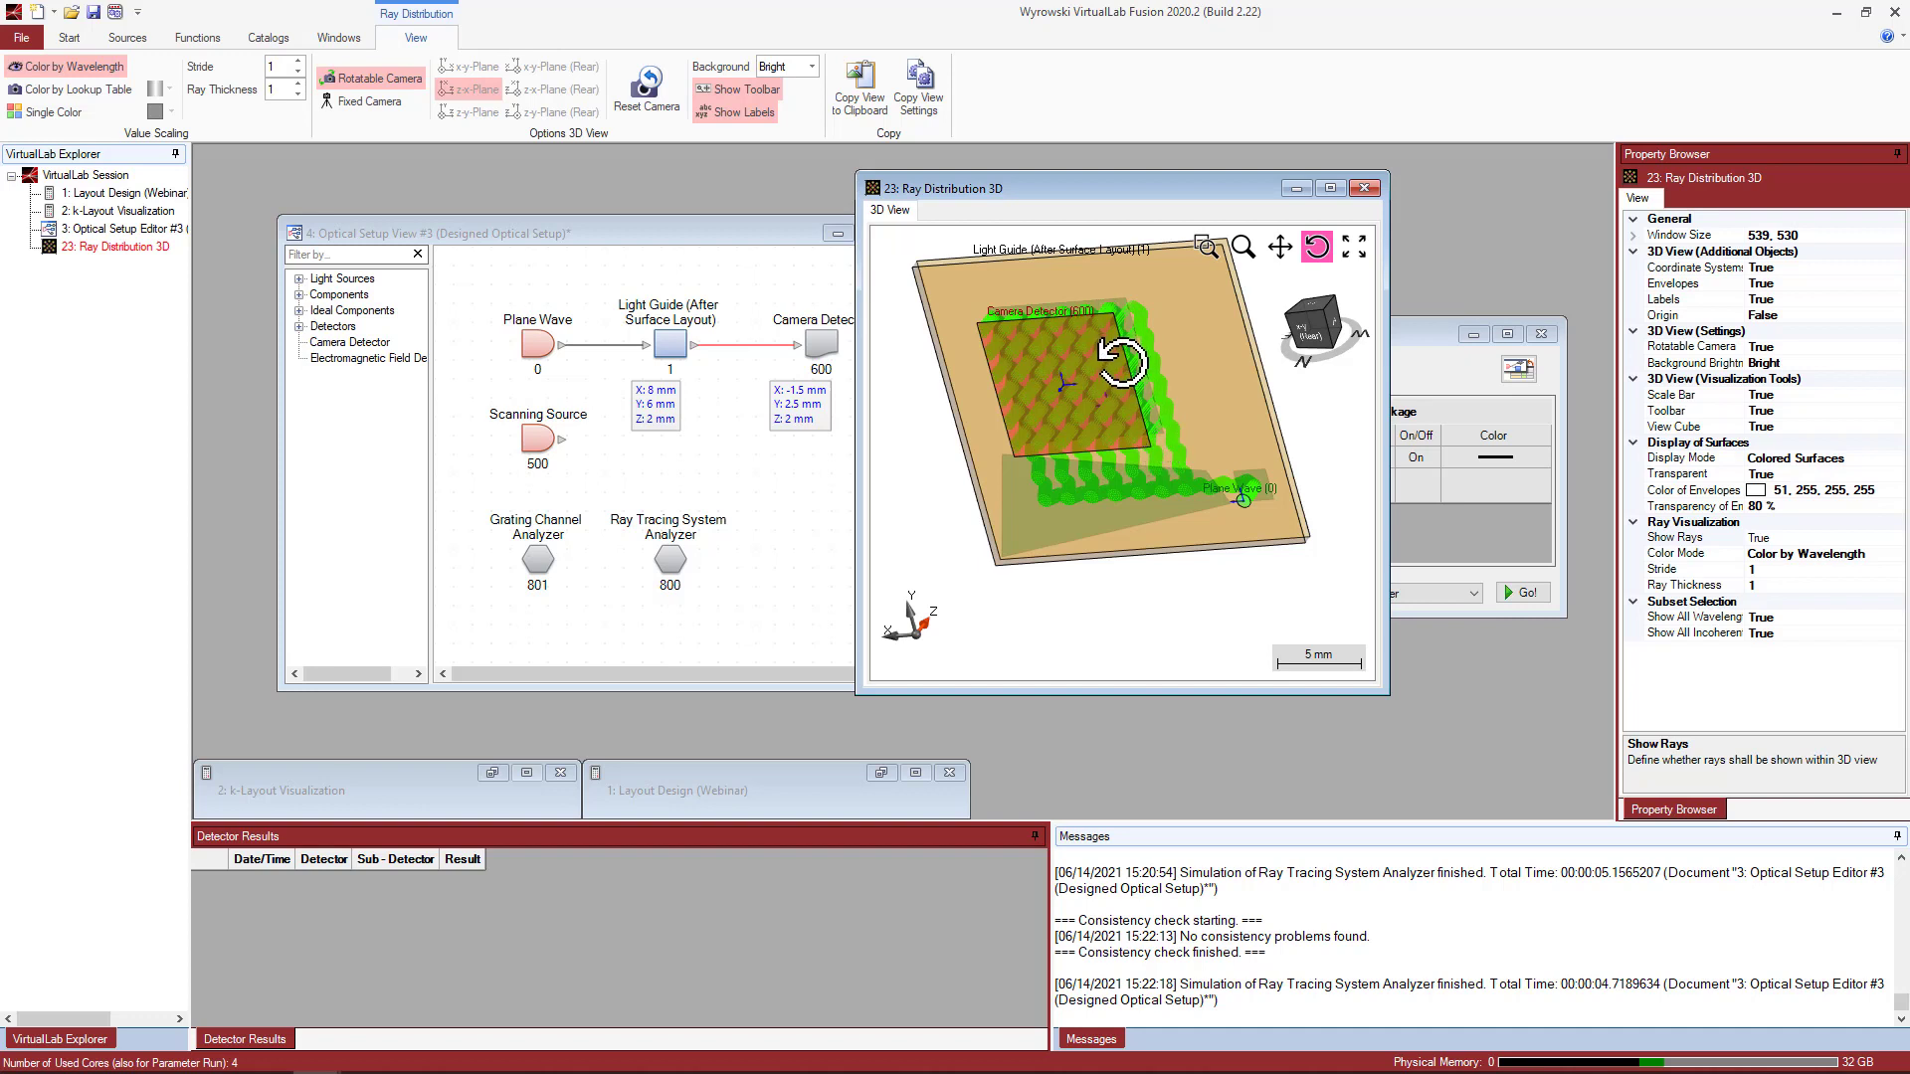
left_click_drag(1083, 371, 1077, 419)
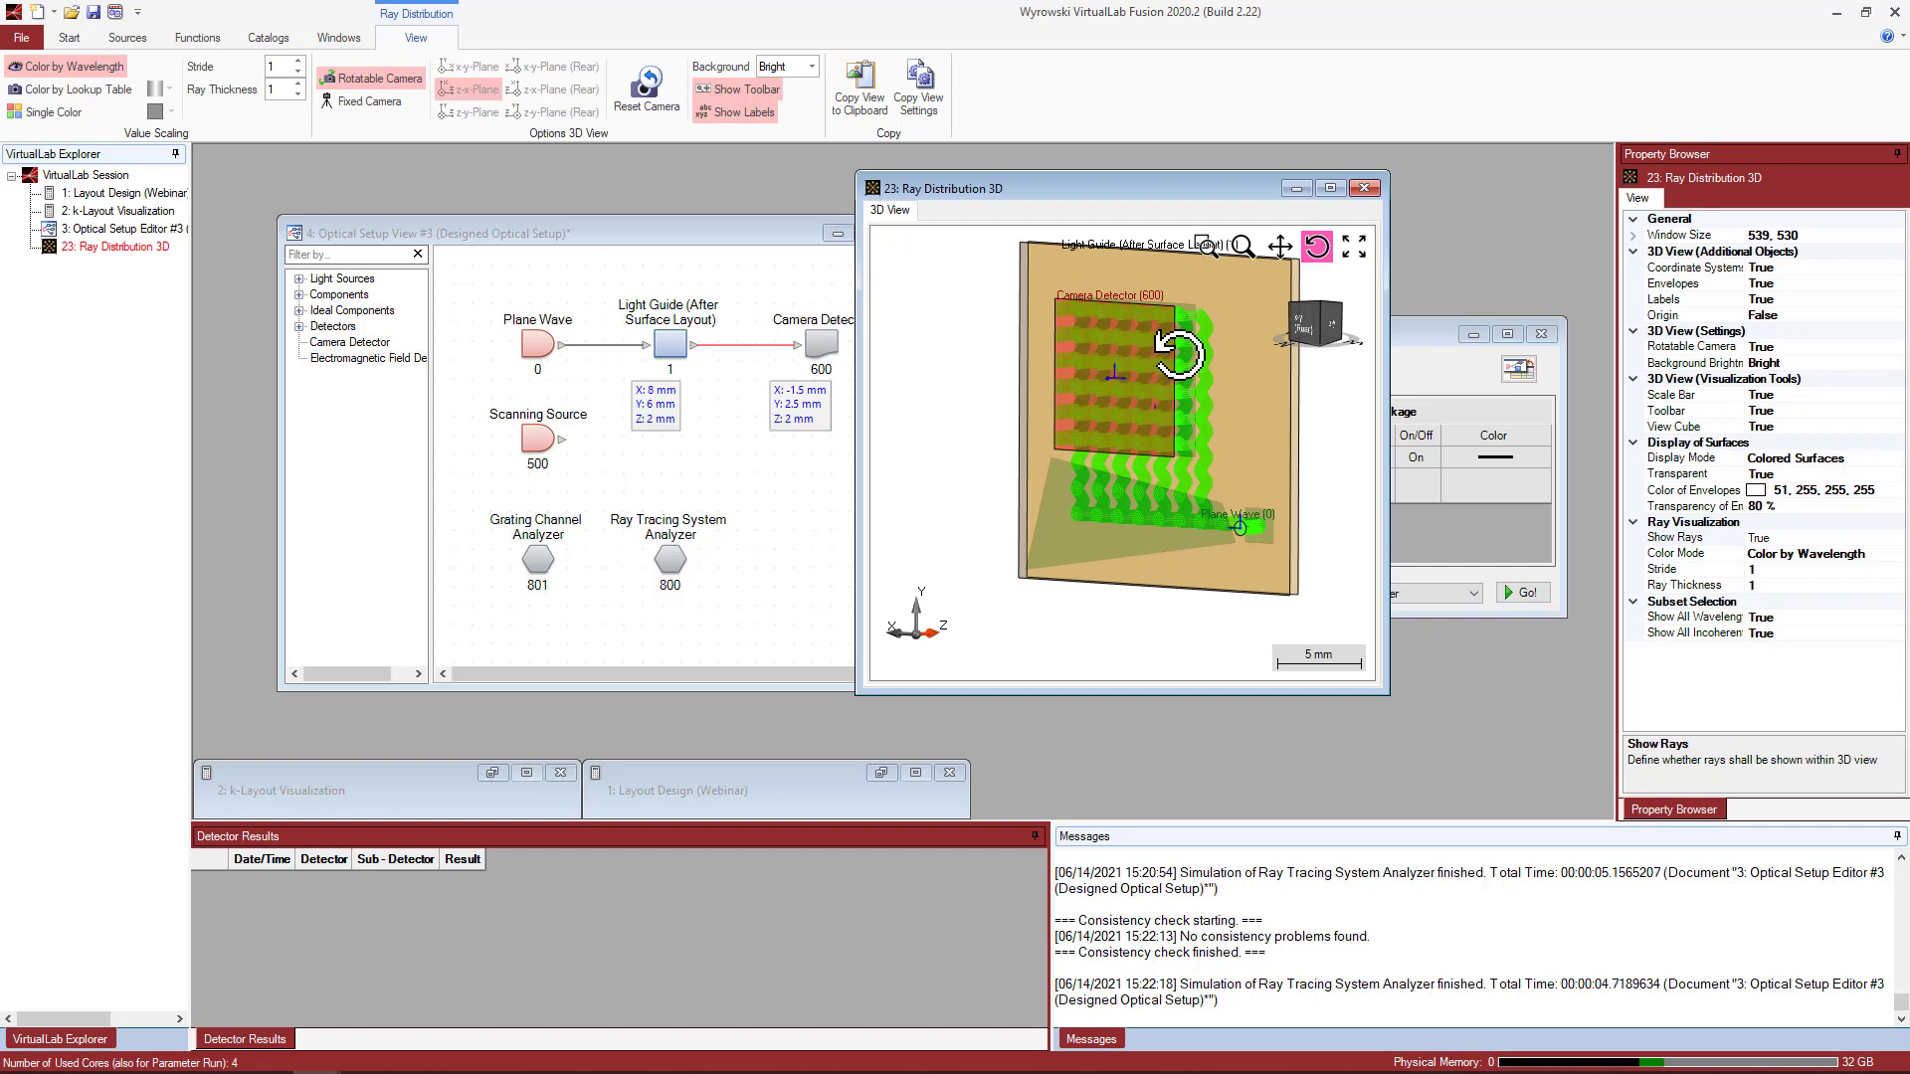
Turn off "Show Only Paths That Hit a Detector in 3D View" in the field tracing simulation settings and rerun the Ray Tracing System Analyzer.
left_click_drag(1137, 209, 1379, 221)
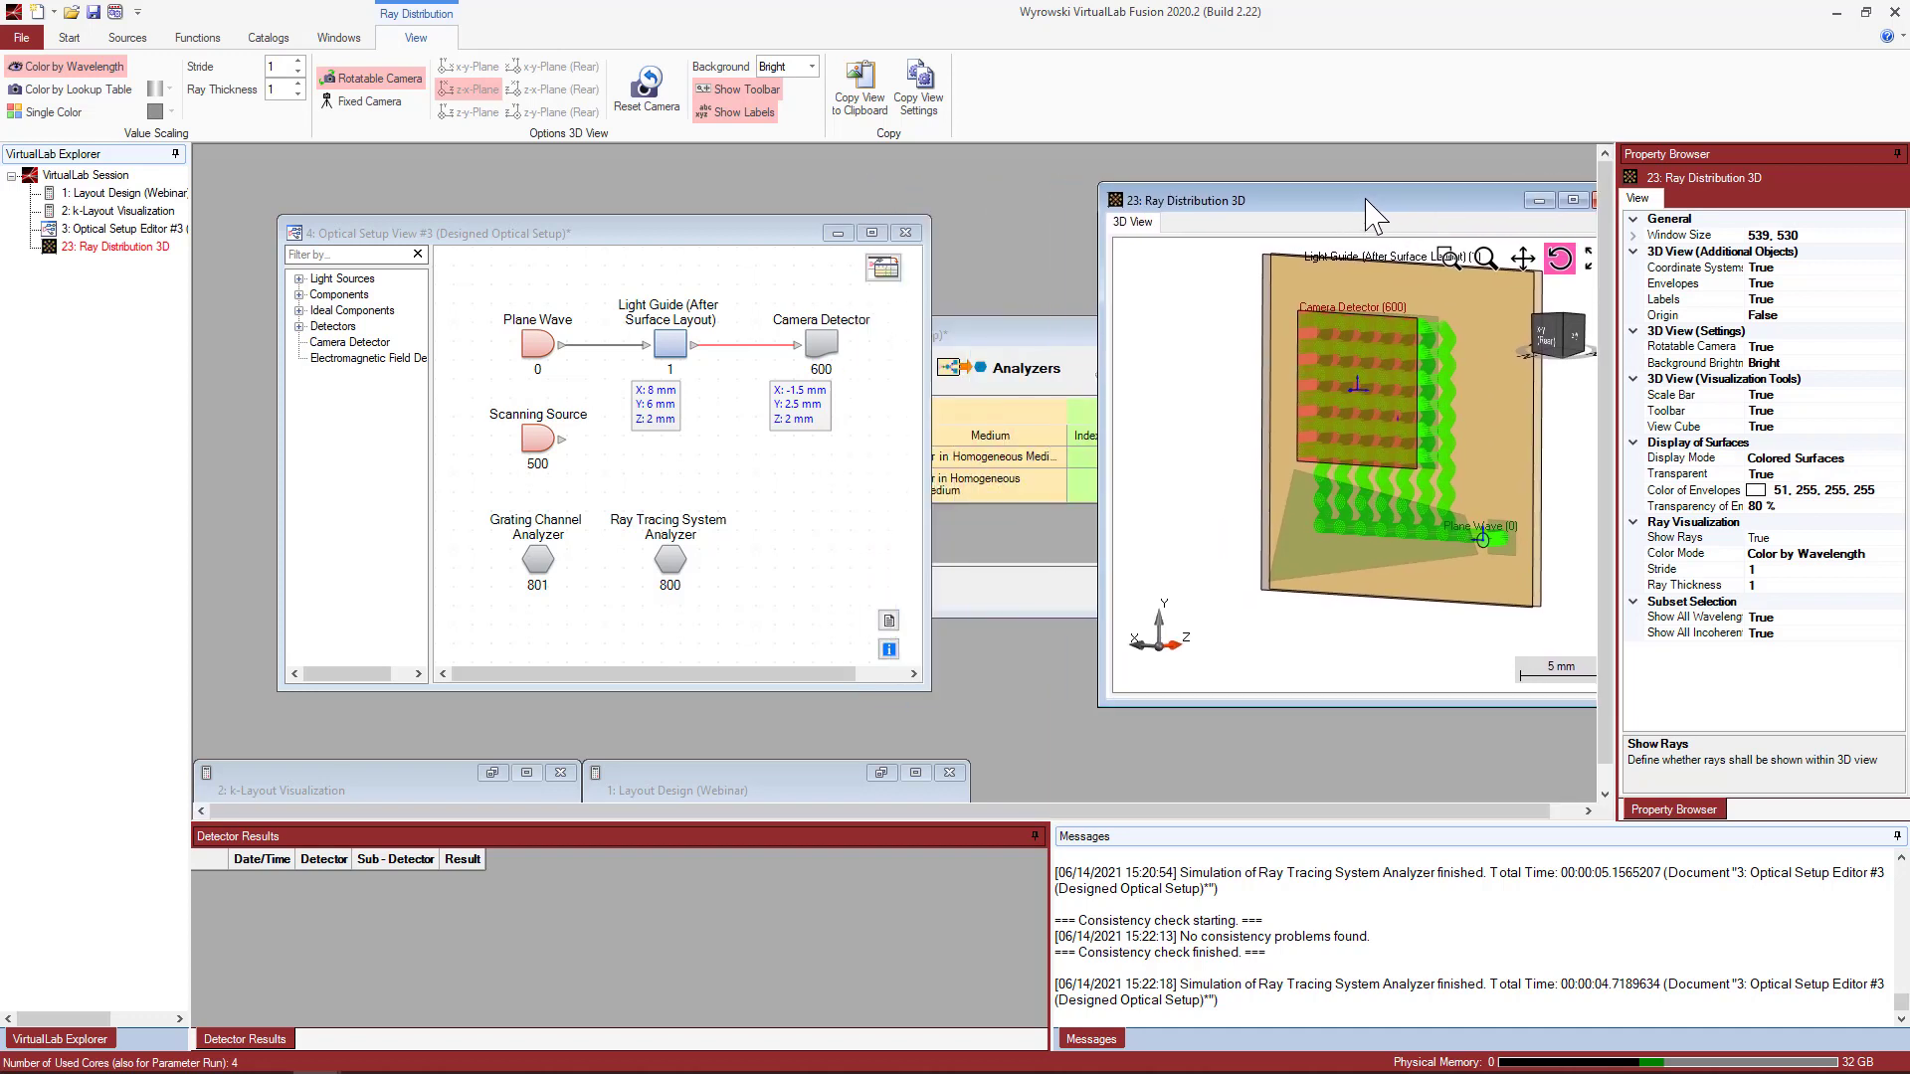
left_click(753, 232)
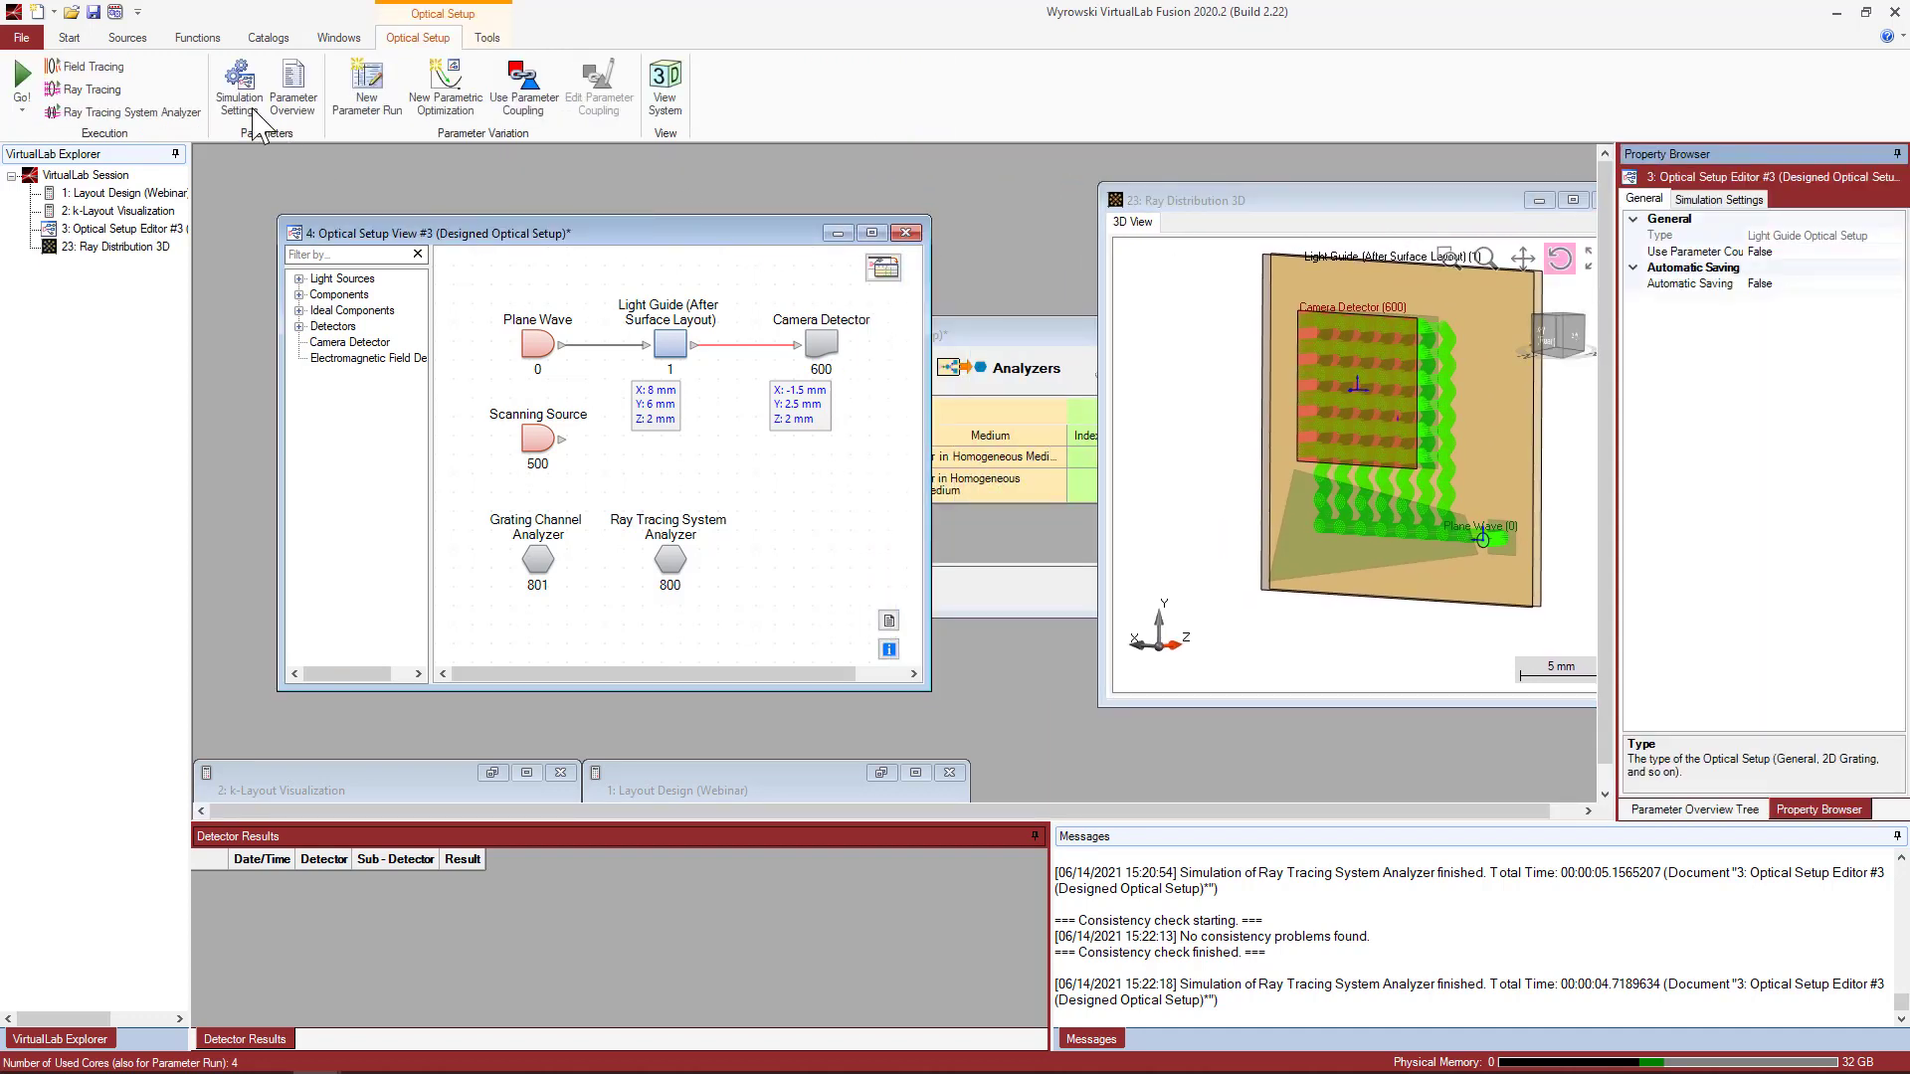
left_click(243, 100)
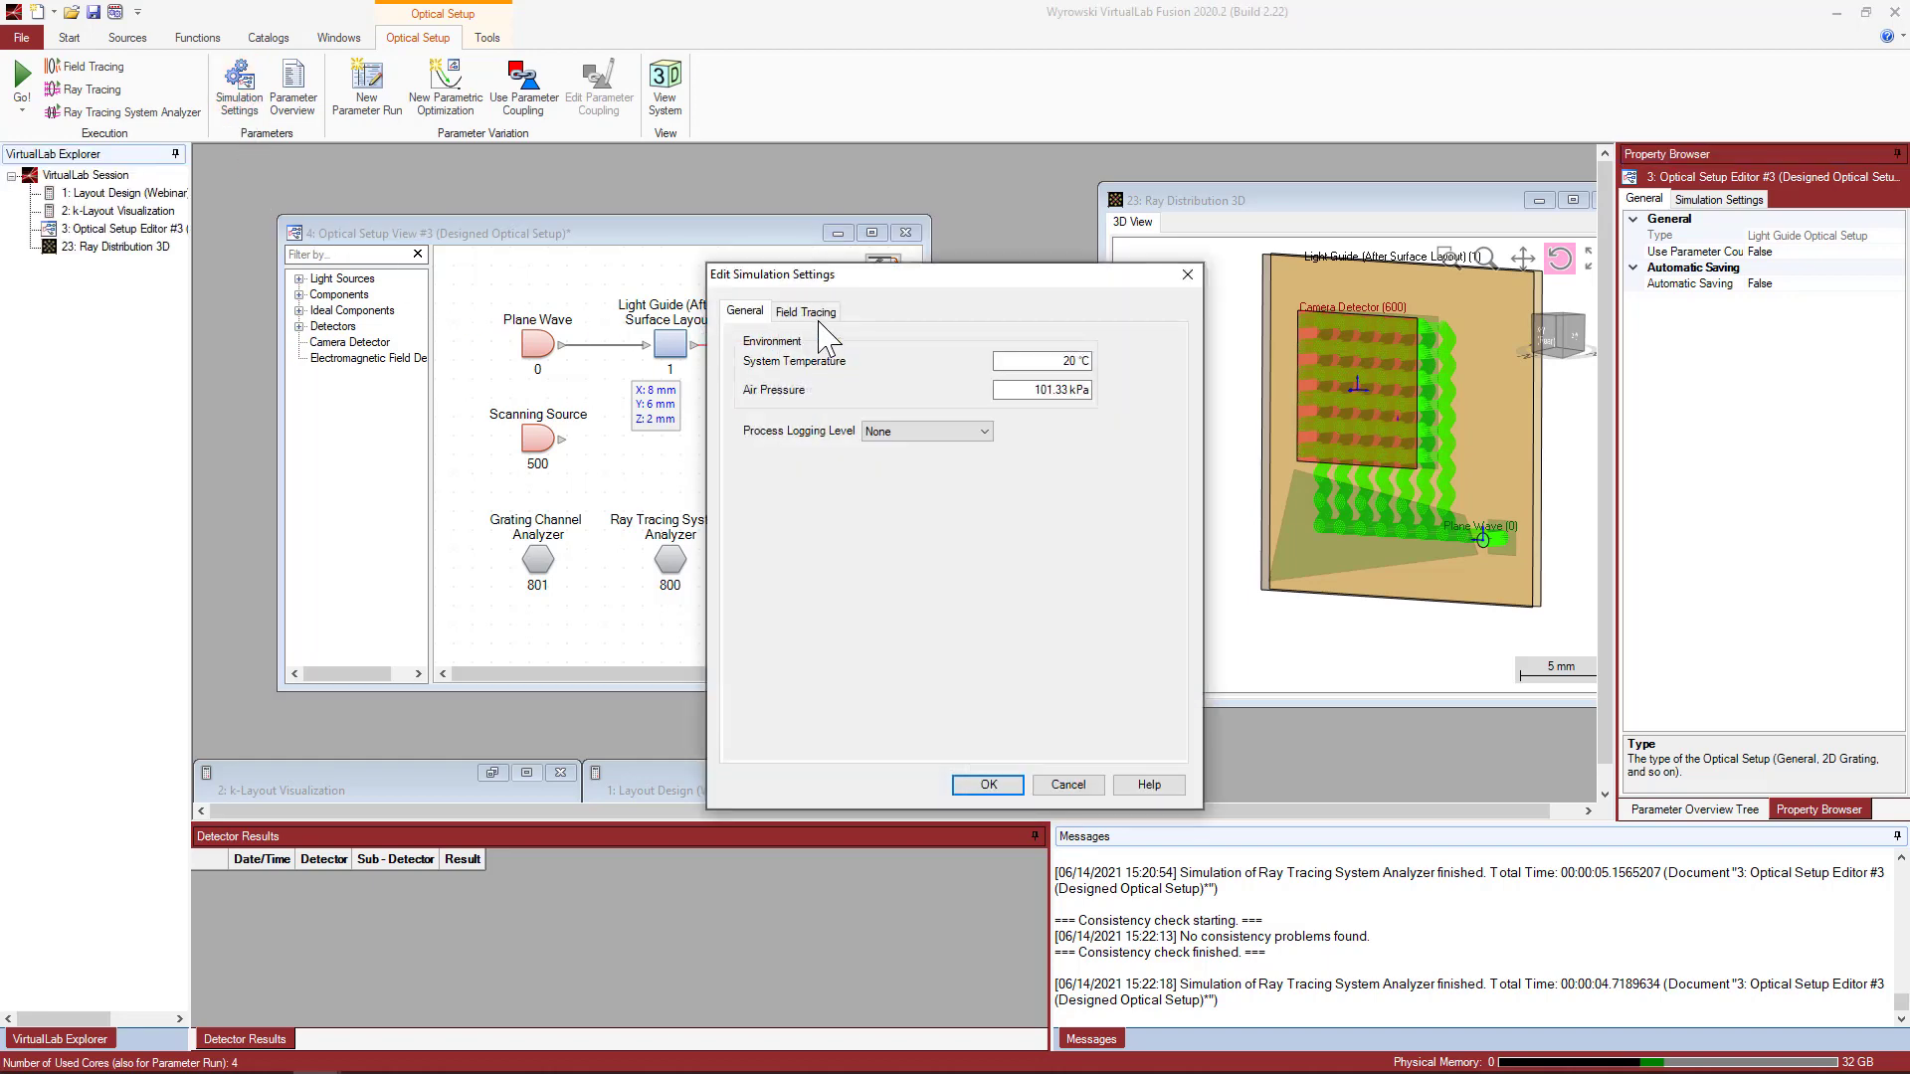
left_click(808, 313)
left_click(819, 736)
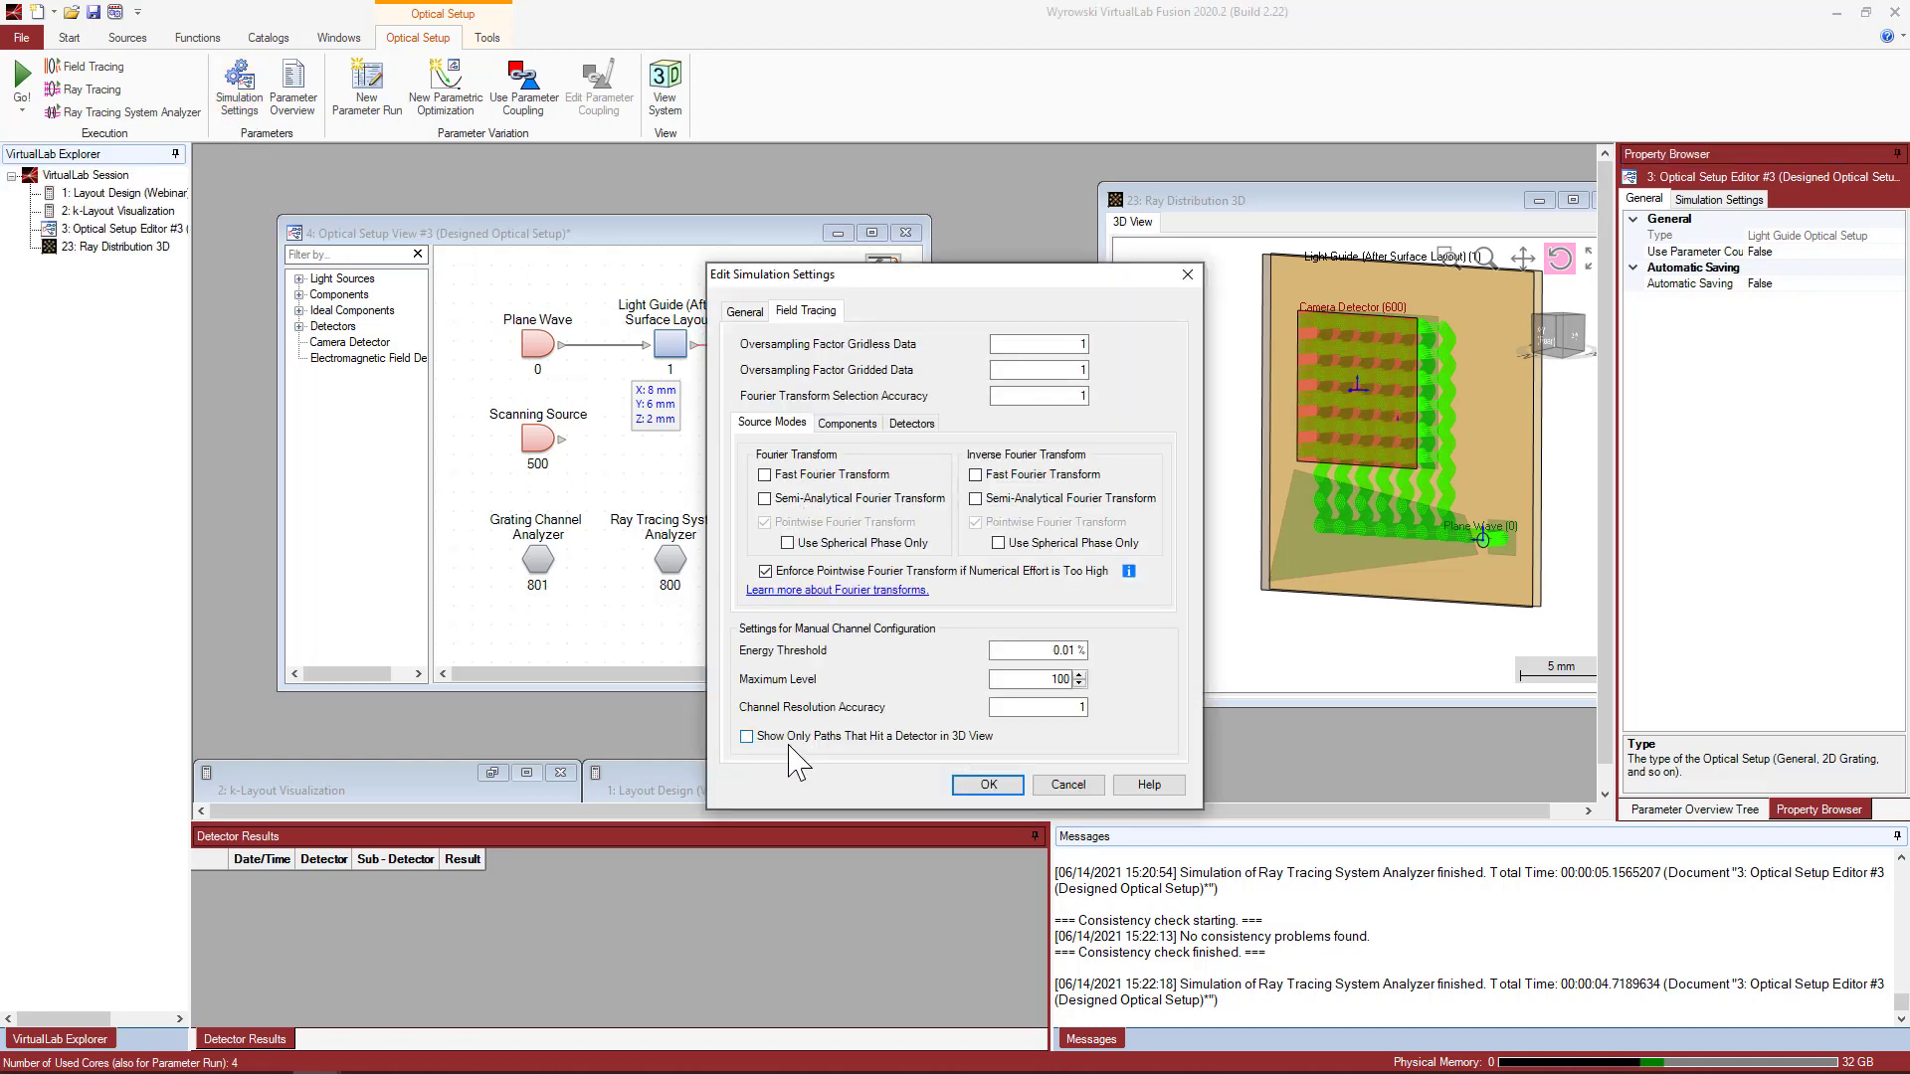
left_click(984, 785)
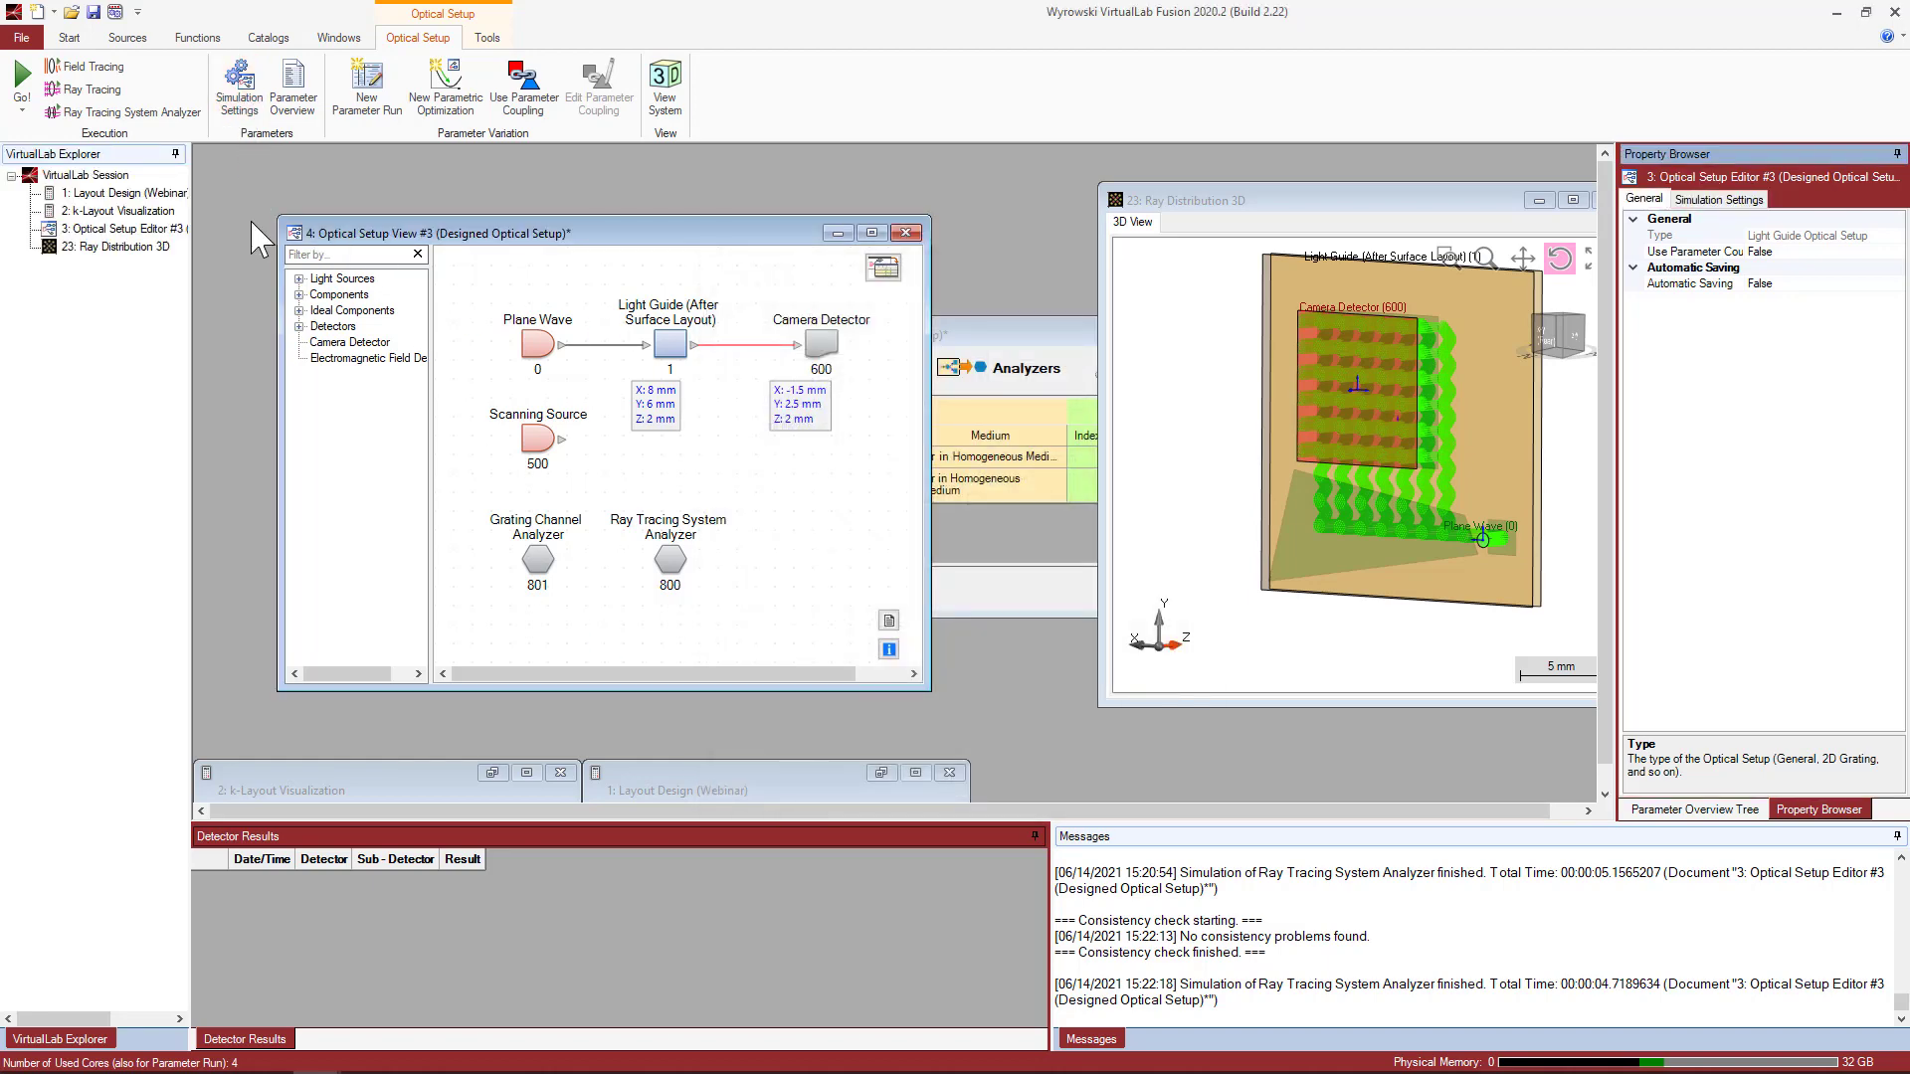
left_click(163, 112)
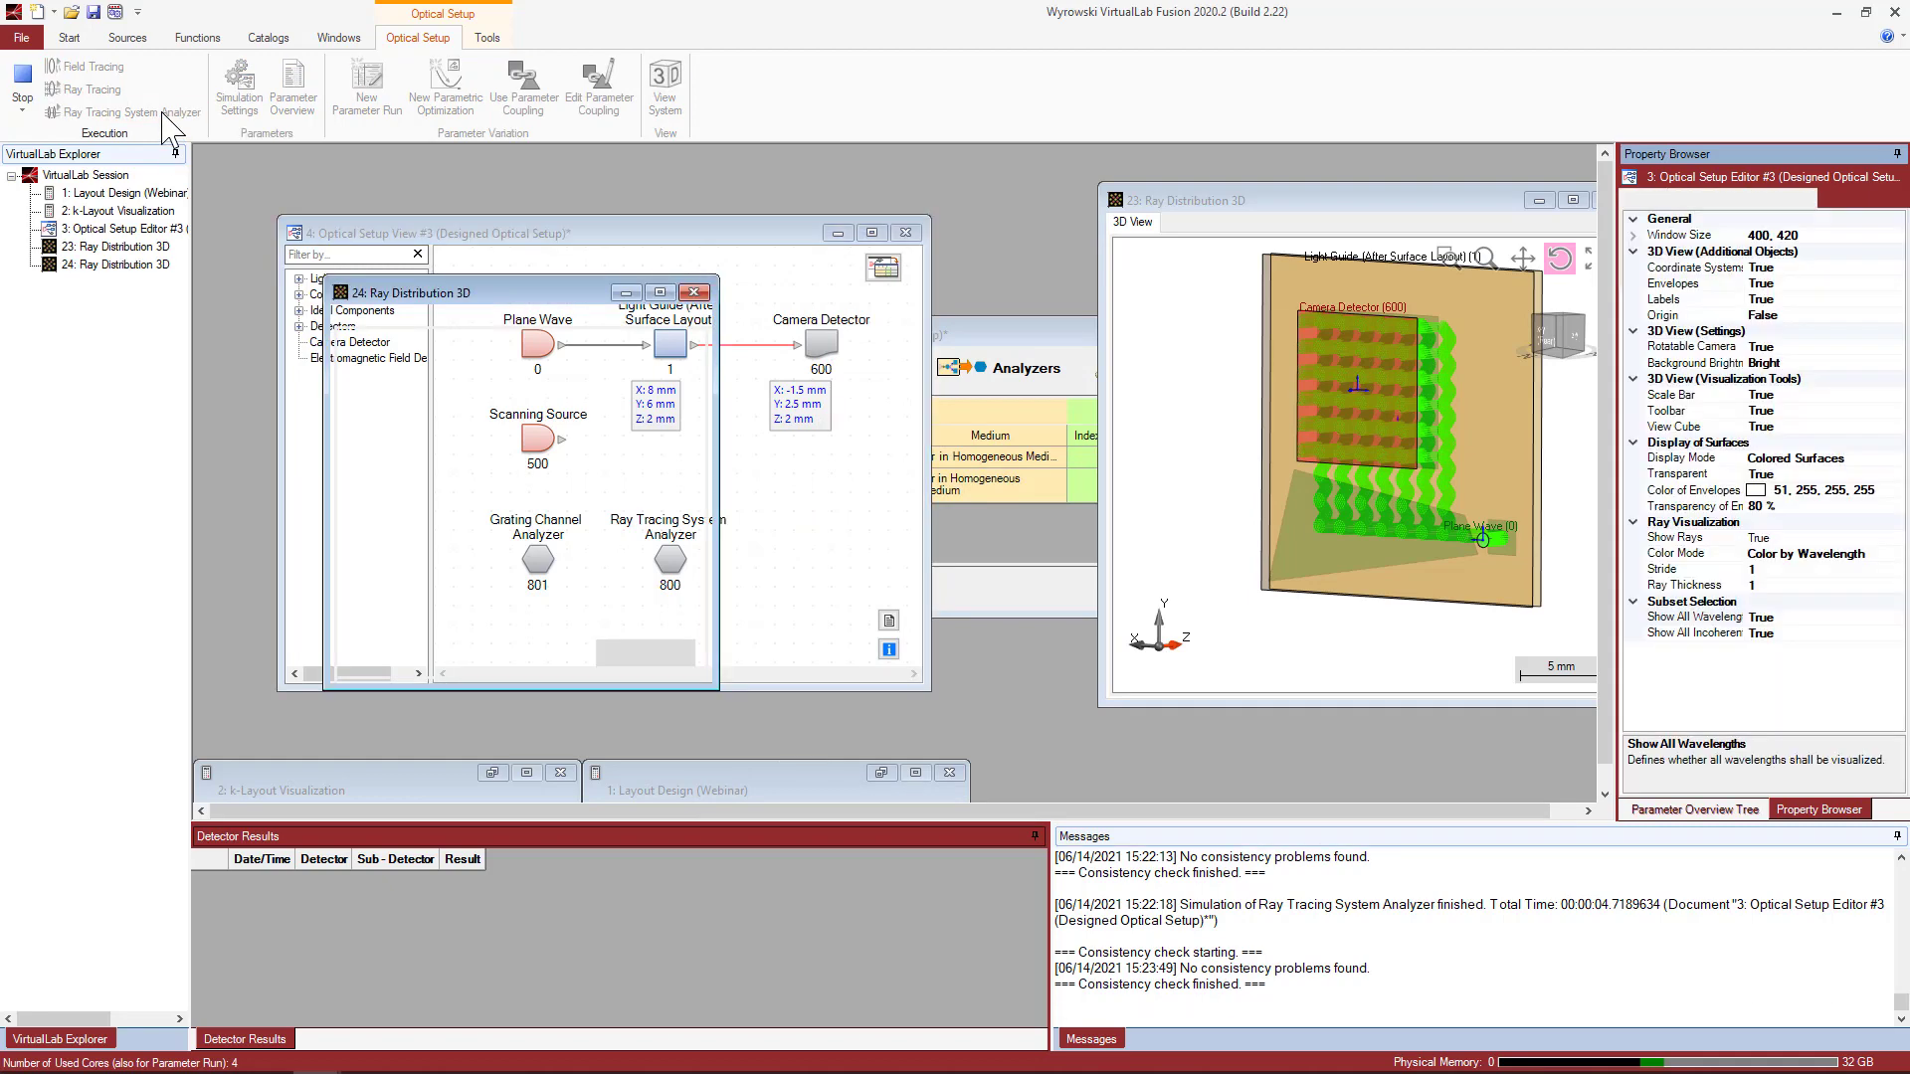
Move and enlarge the new 3D ray distribution window, then rotate the light guide to view its grating regions from the front.
left_click_drag(430, 295, 852, 180)
left_click_drag(1140, 574, 1382, 681)
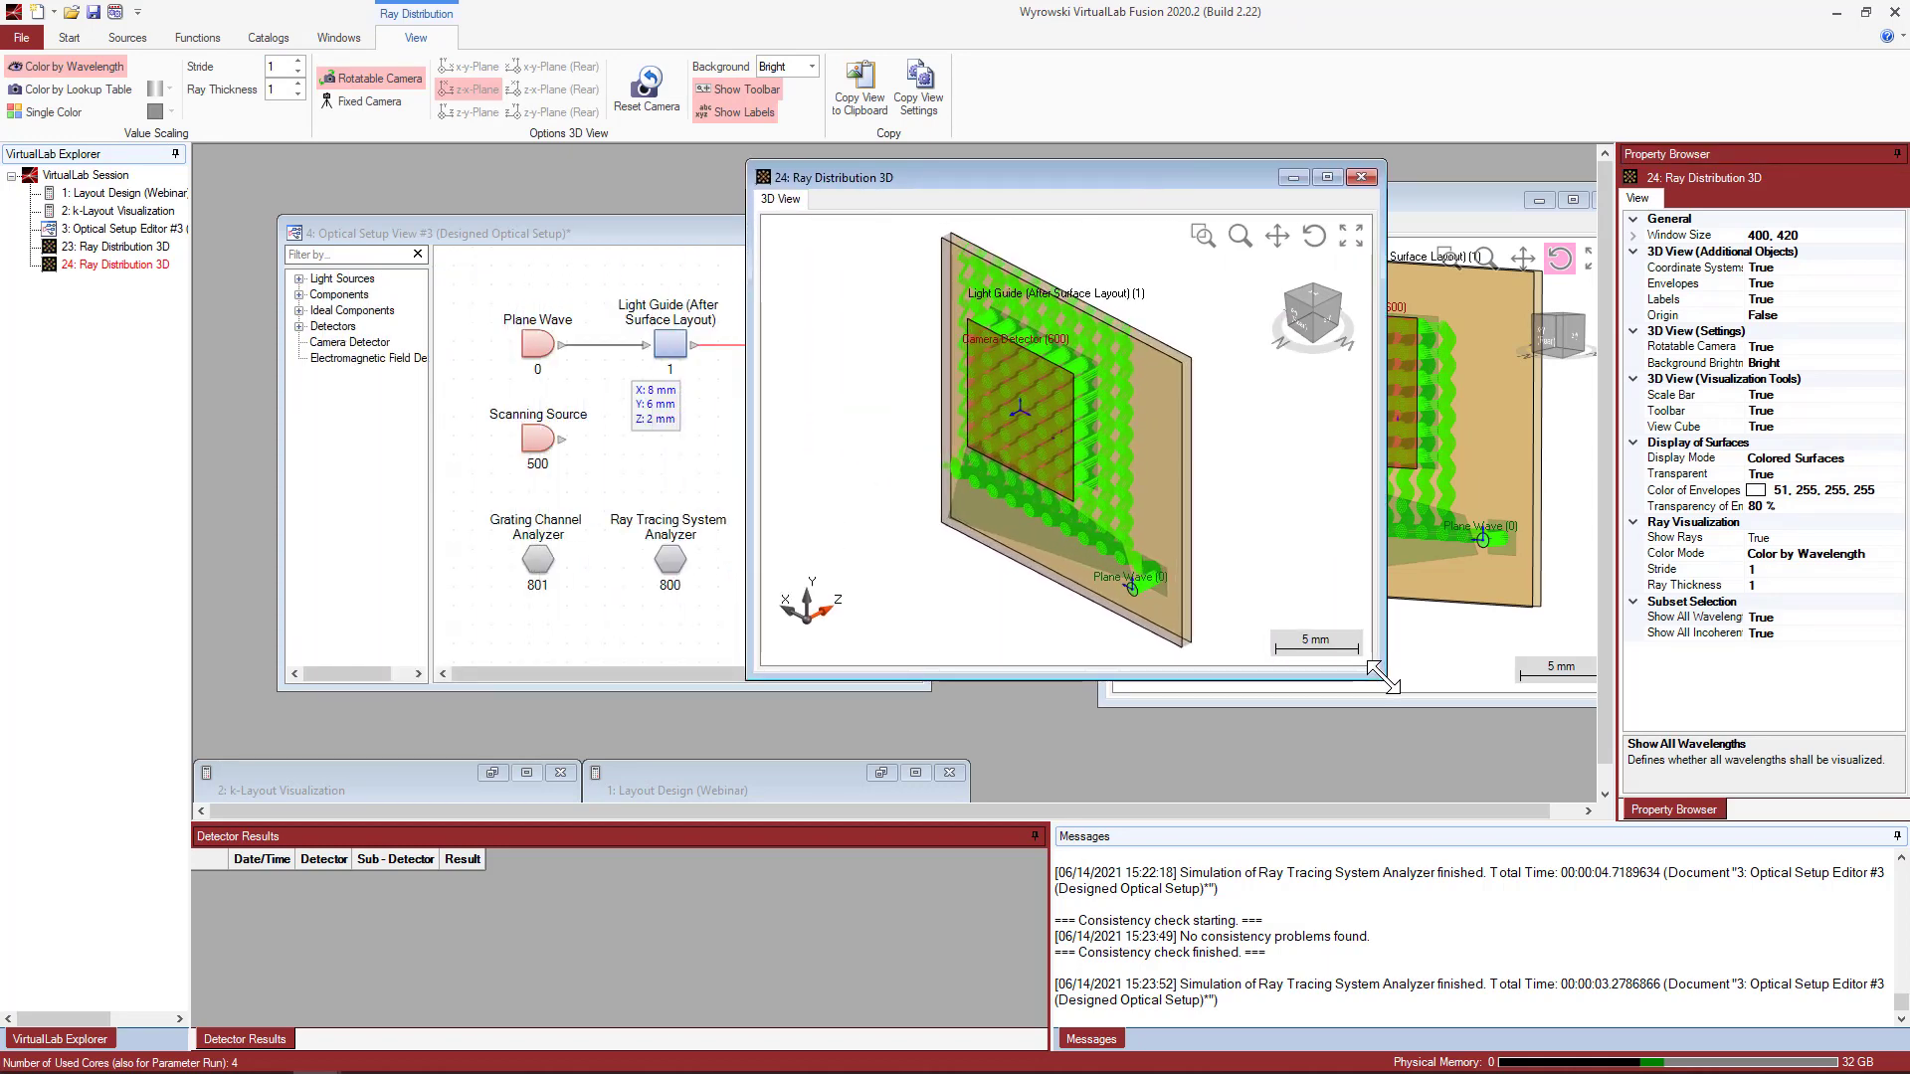
left_click(1313, 236)
left_click_drag(1024, 376, 960, 486)
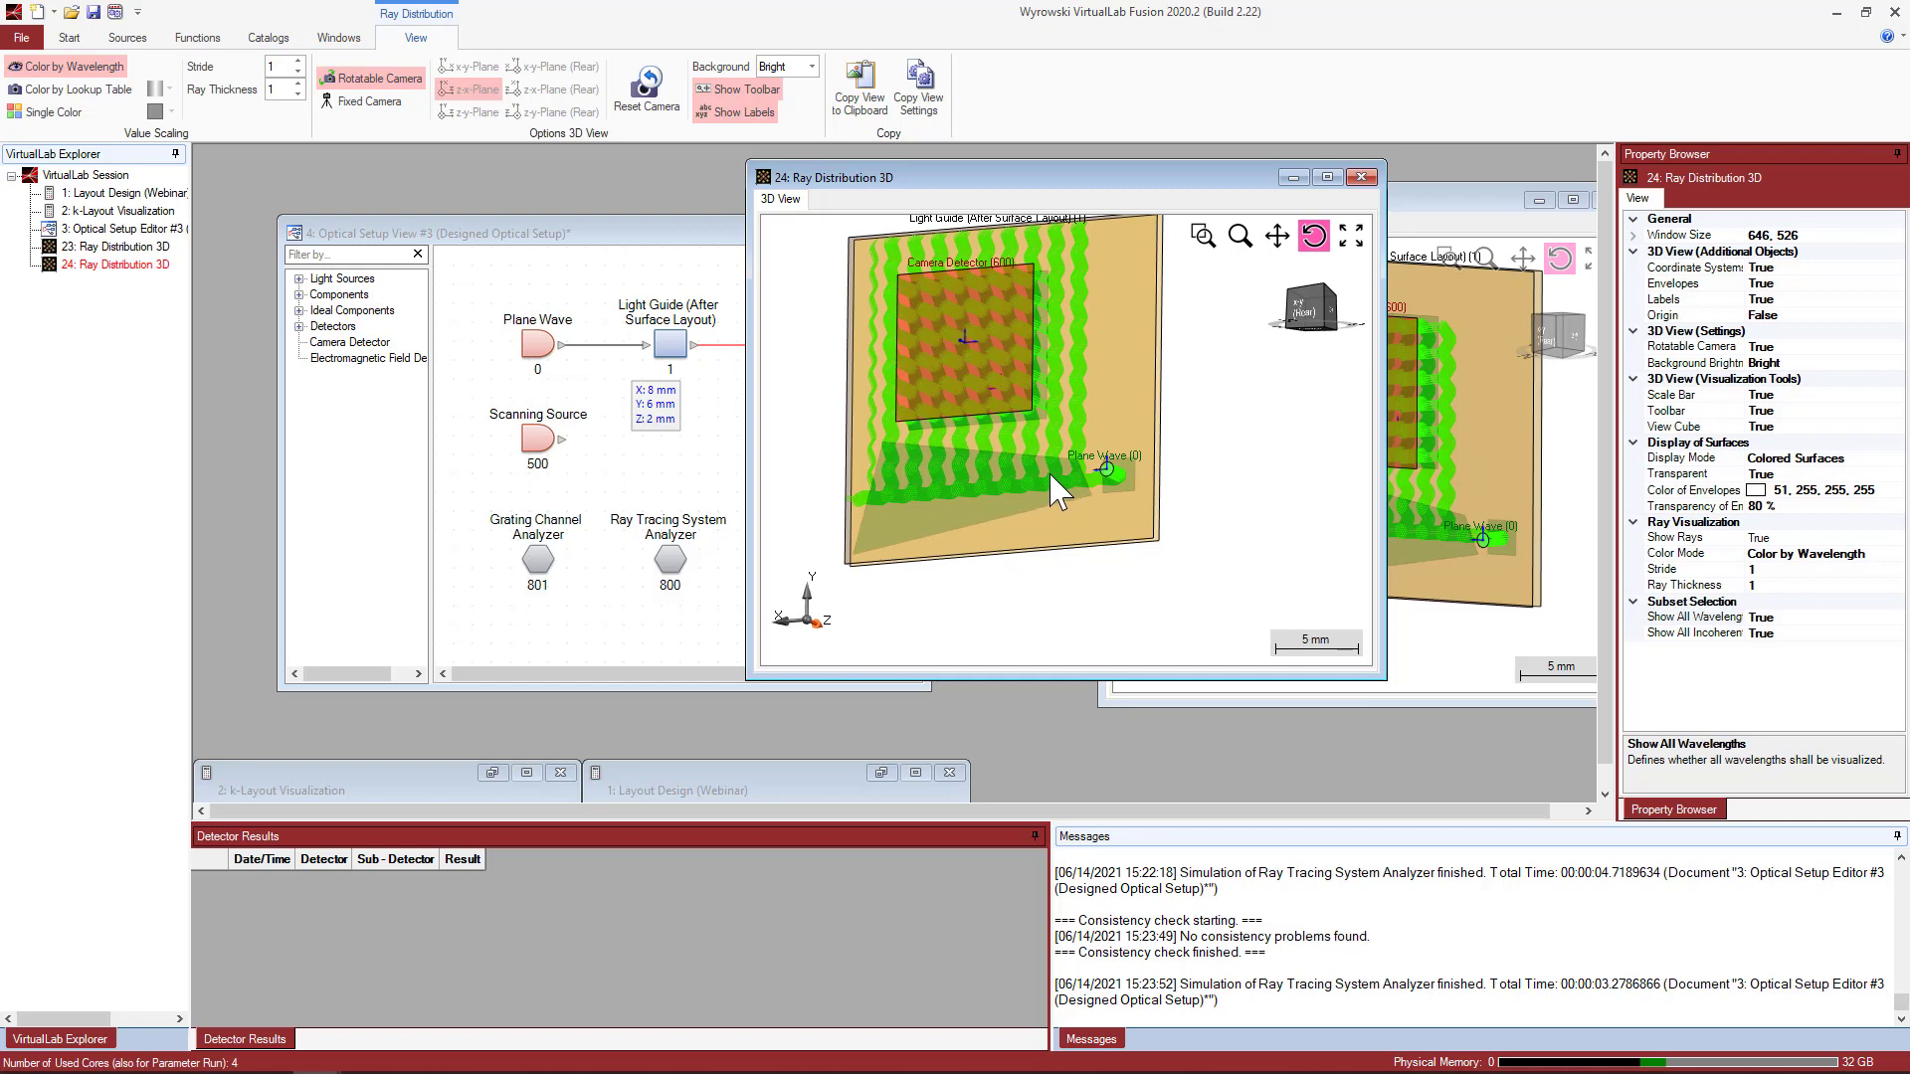
Examine the ray paths from the plane wave source through the light guide gratings, both close up and as a whole.
scroll(1042, 477, "up", 3)
left_click_drag(1042, 469, 997, 502)
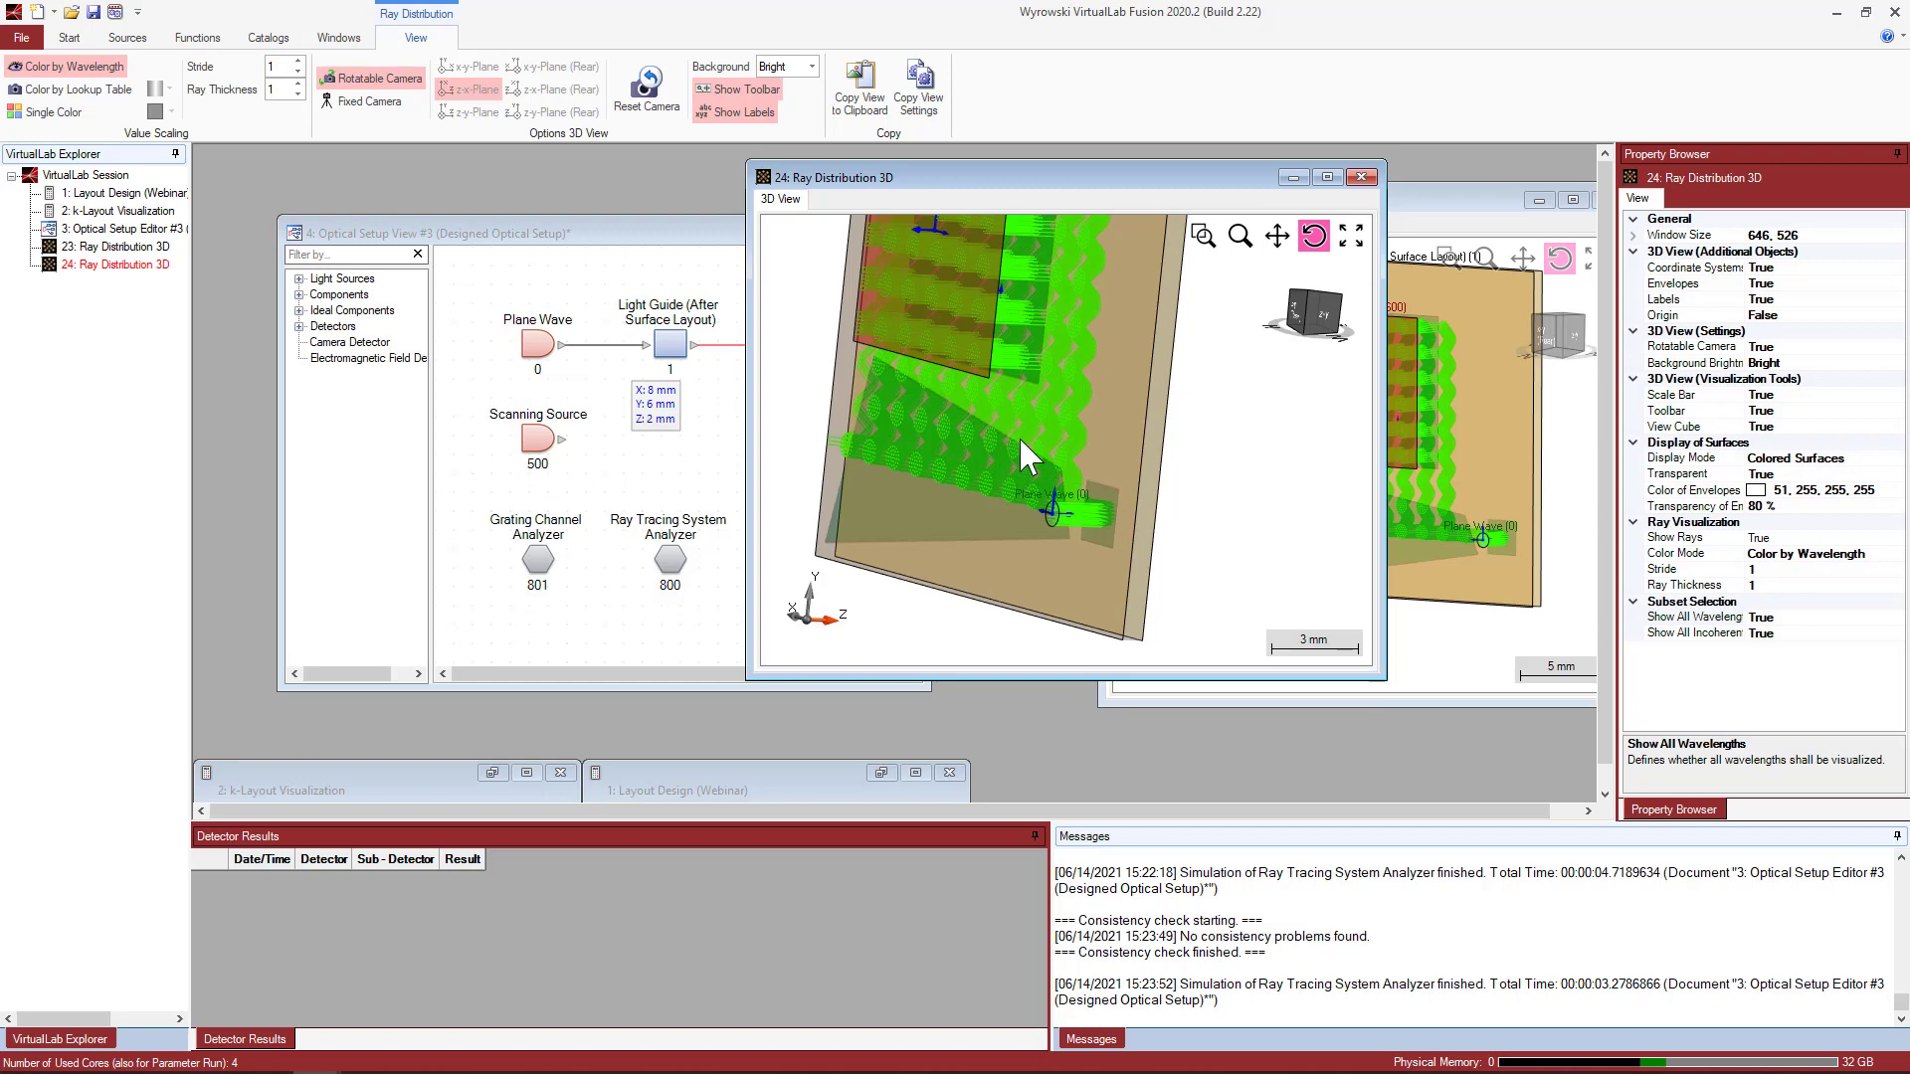
scroll(1019, 448, "up", 3)
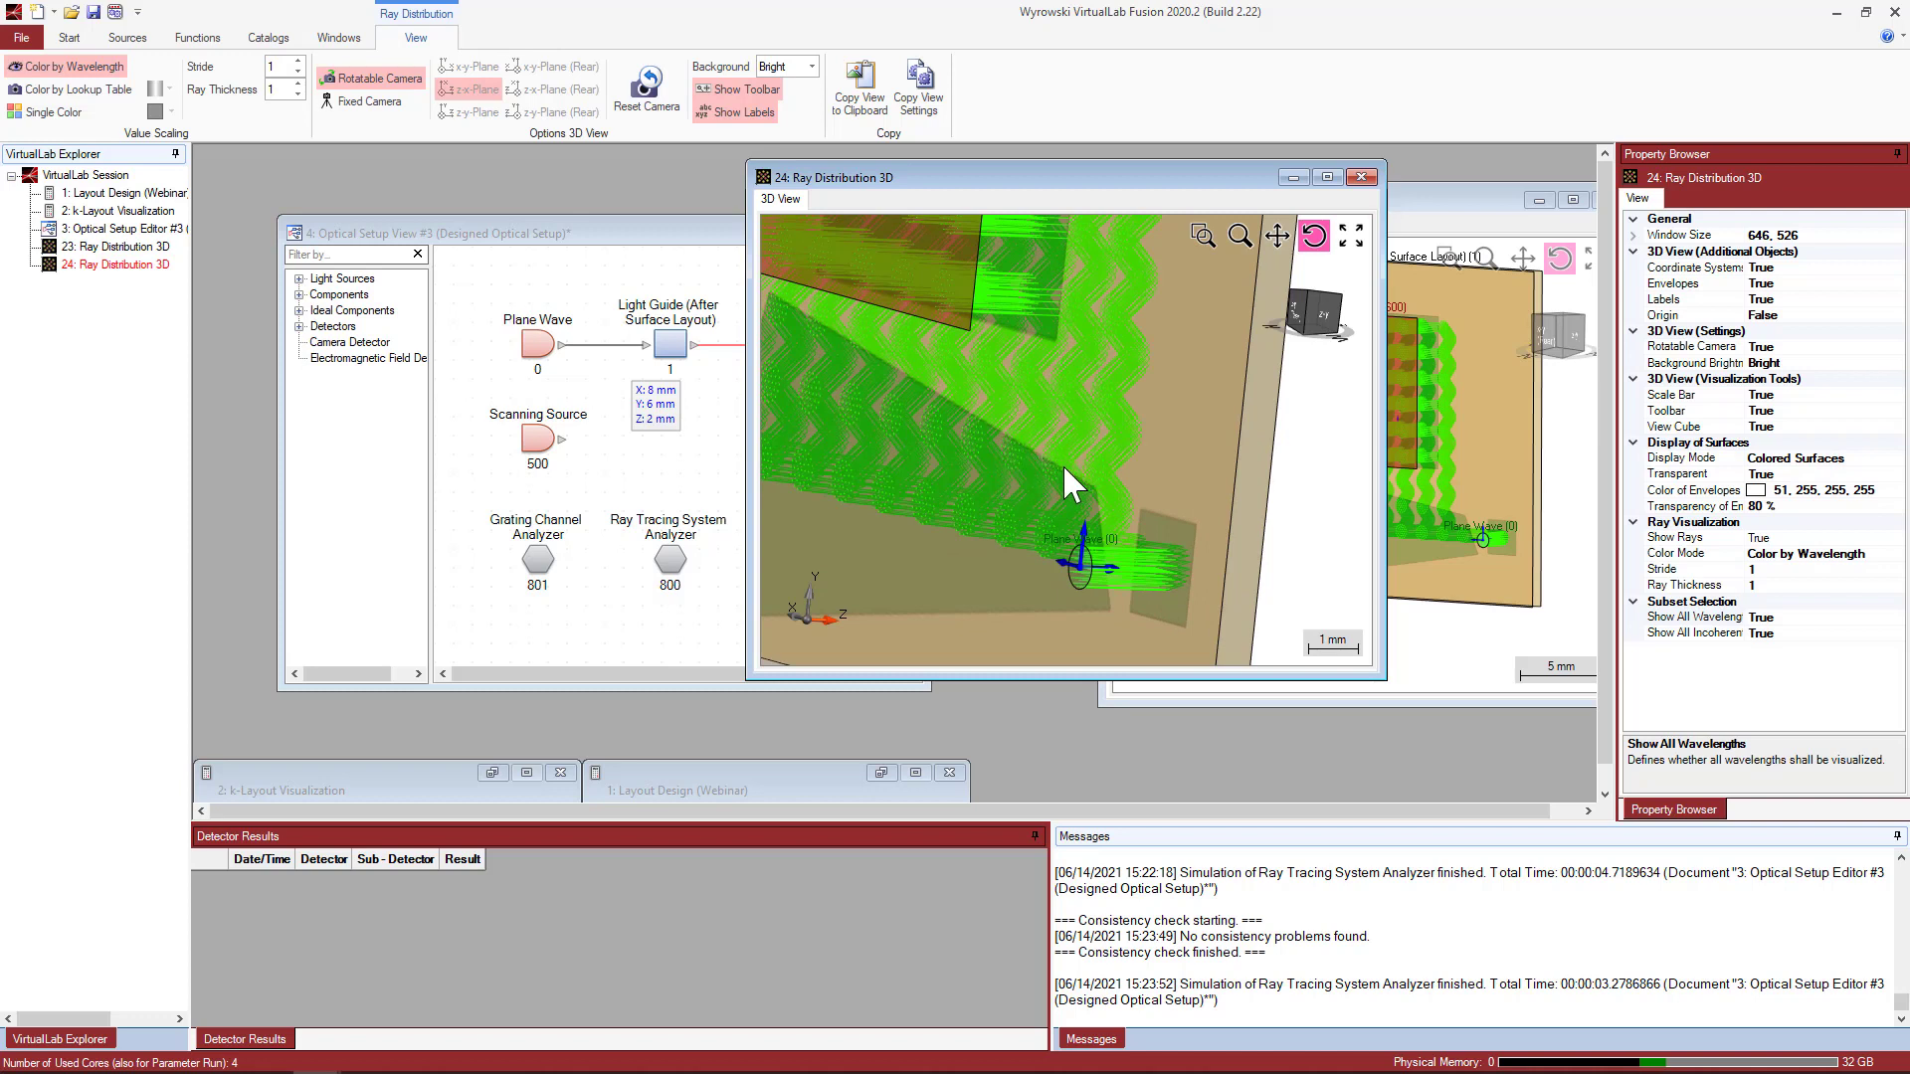
left_click(1276, 235)
left_click_drag(1050, 463, 1121, 478)
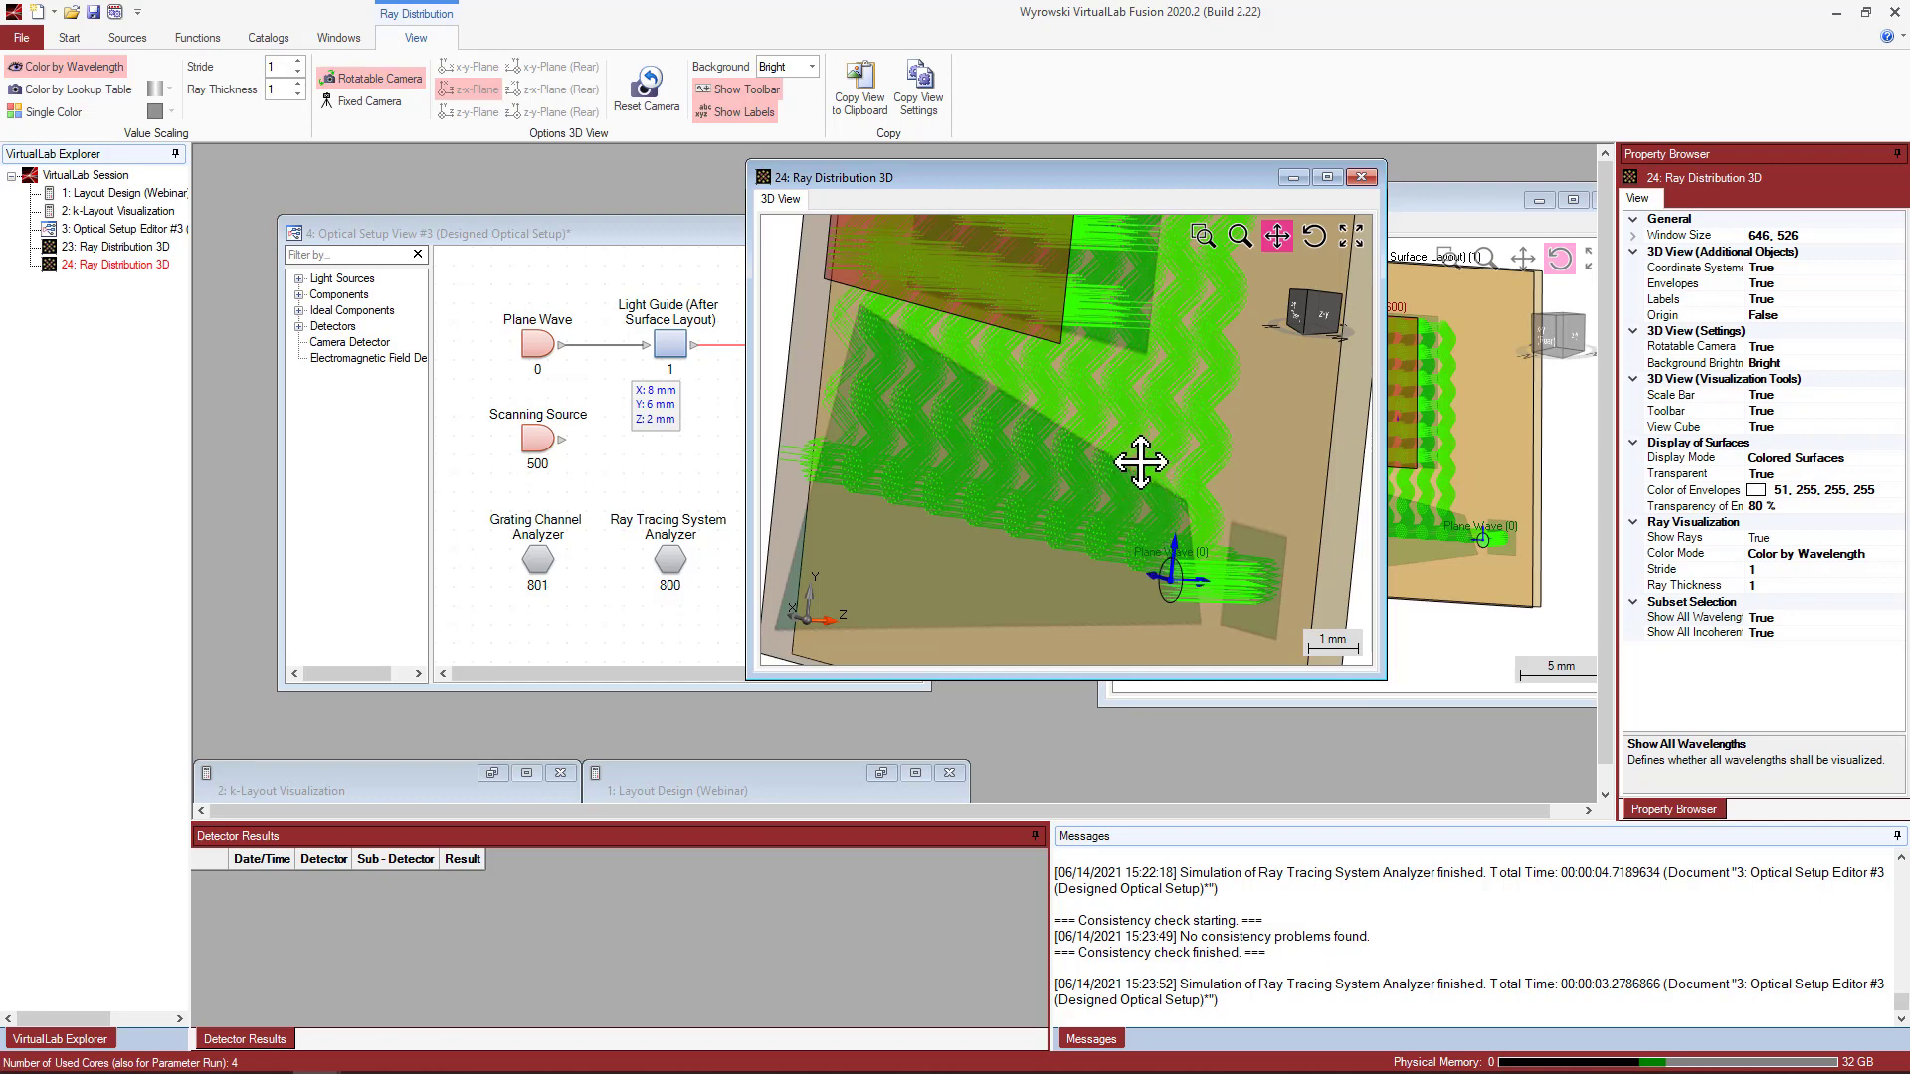
left_click(1314, 236)
scroll(1137, 356, "down", 5)
scroll(1089, 372, "down", 1)
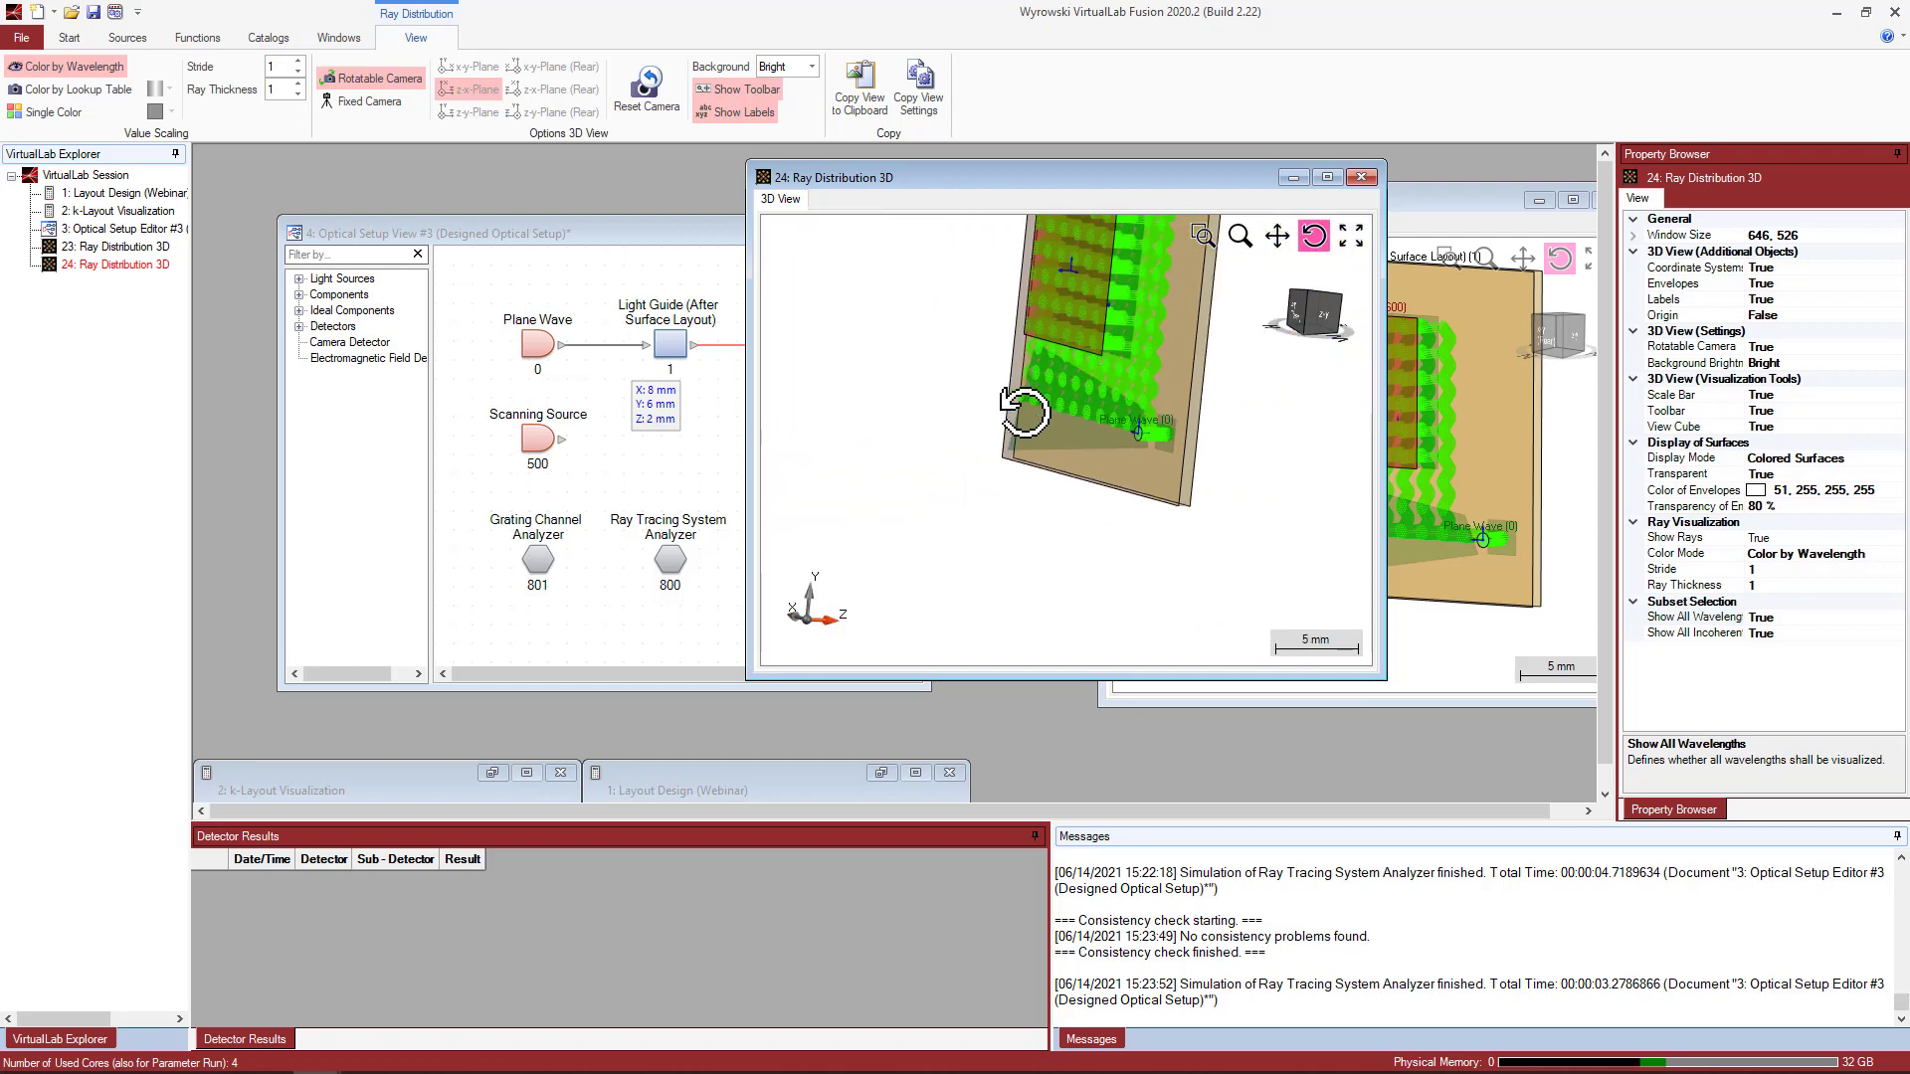
left_click_drag(1023, 408, 1056, 416)
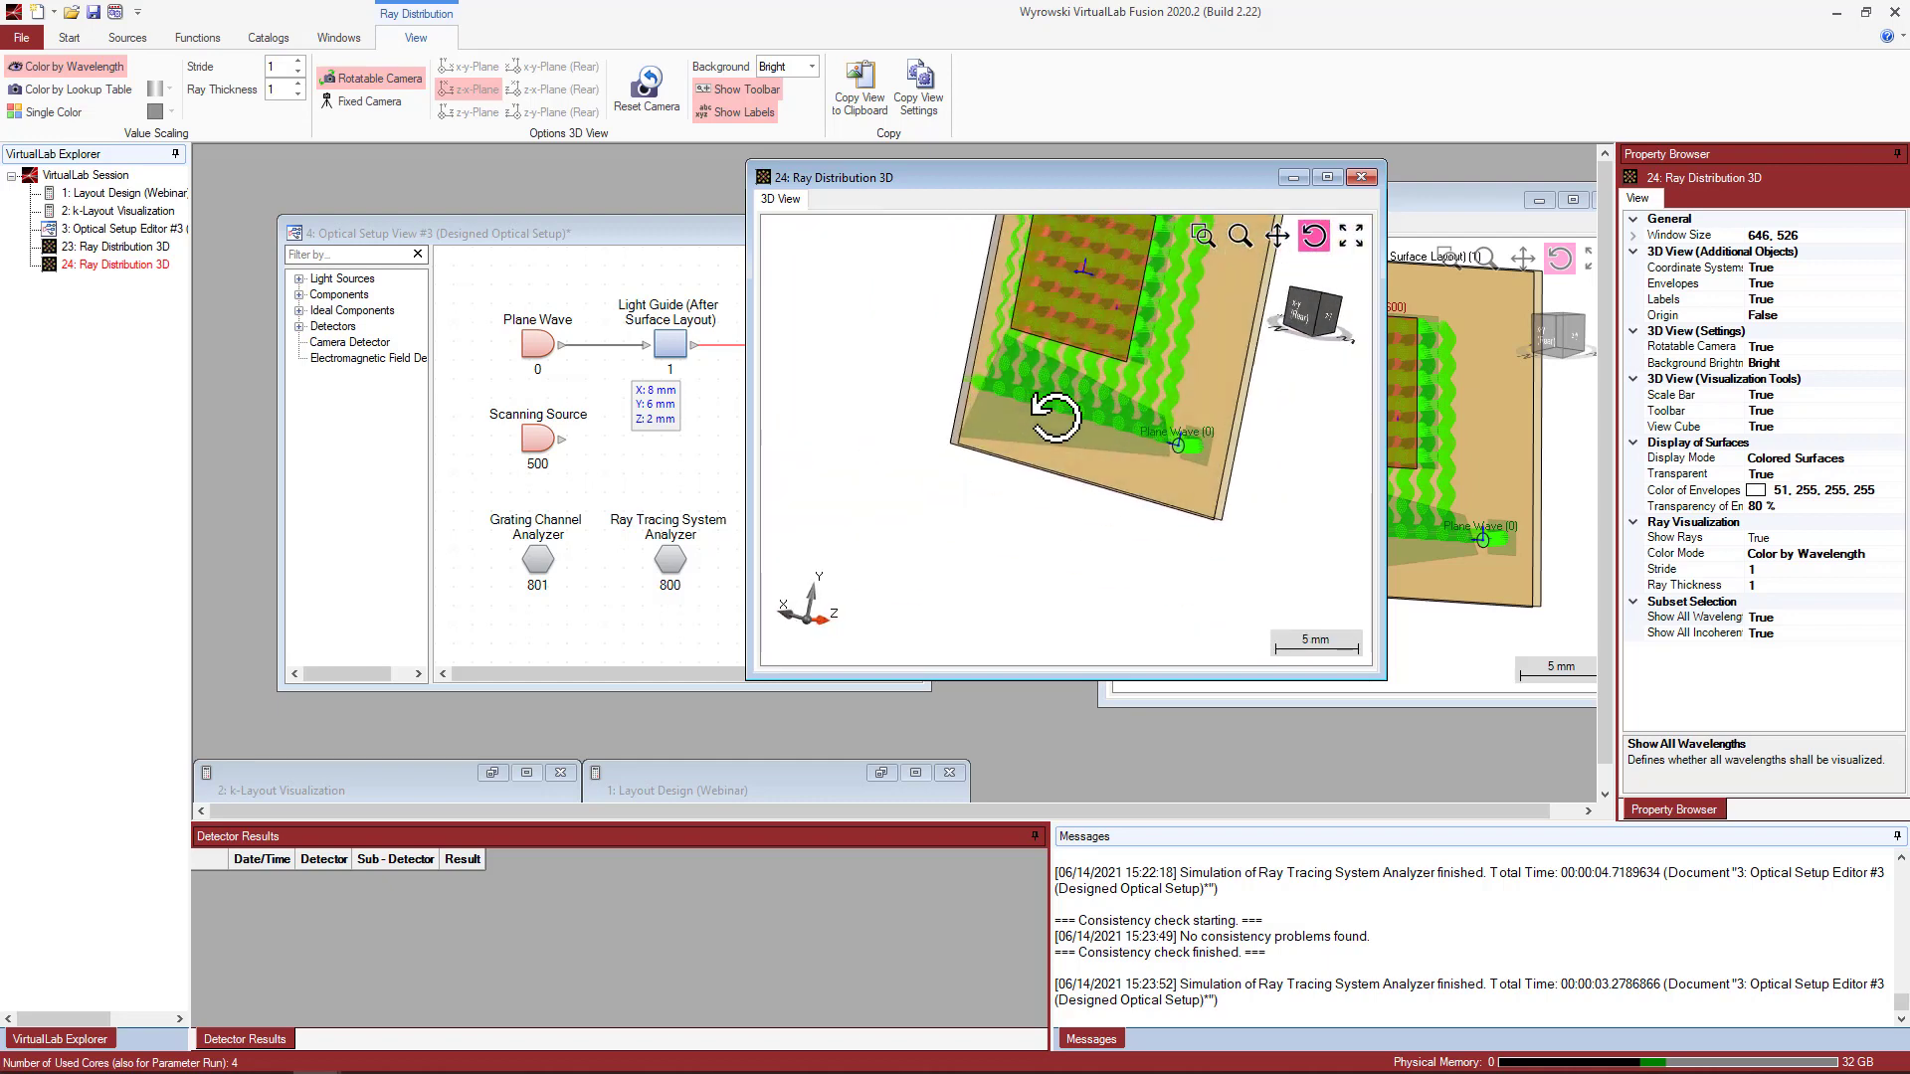
Move the ray distribution aside and toggle the setup's active light source from Plane Wave to Scanning Source.
left_click_drag(933, 177, 1175, 225)
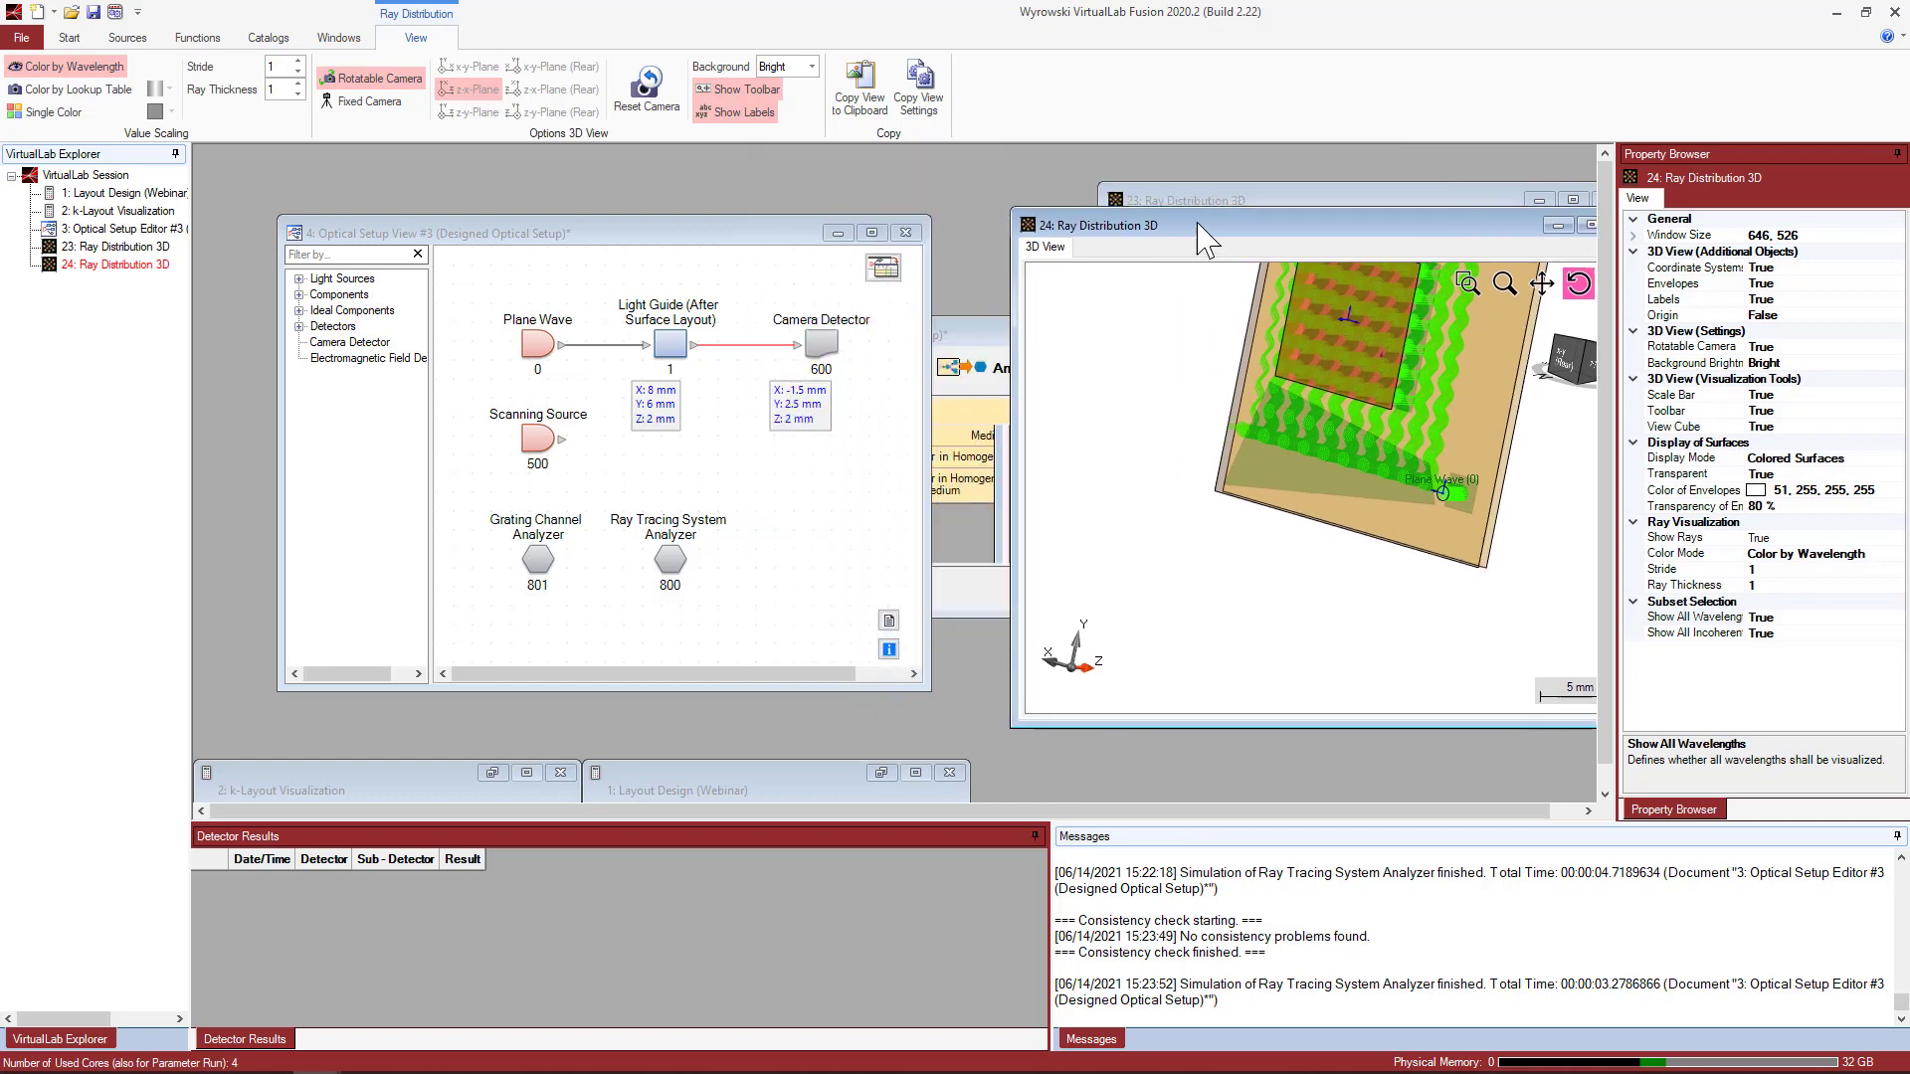
left_click(742, 245)
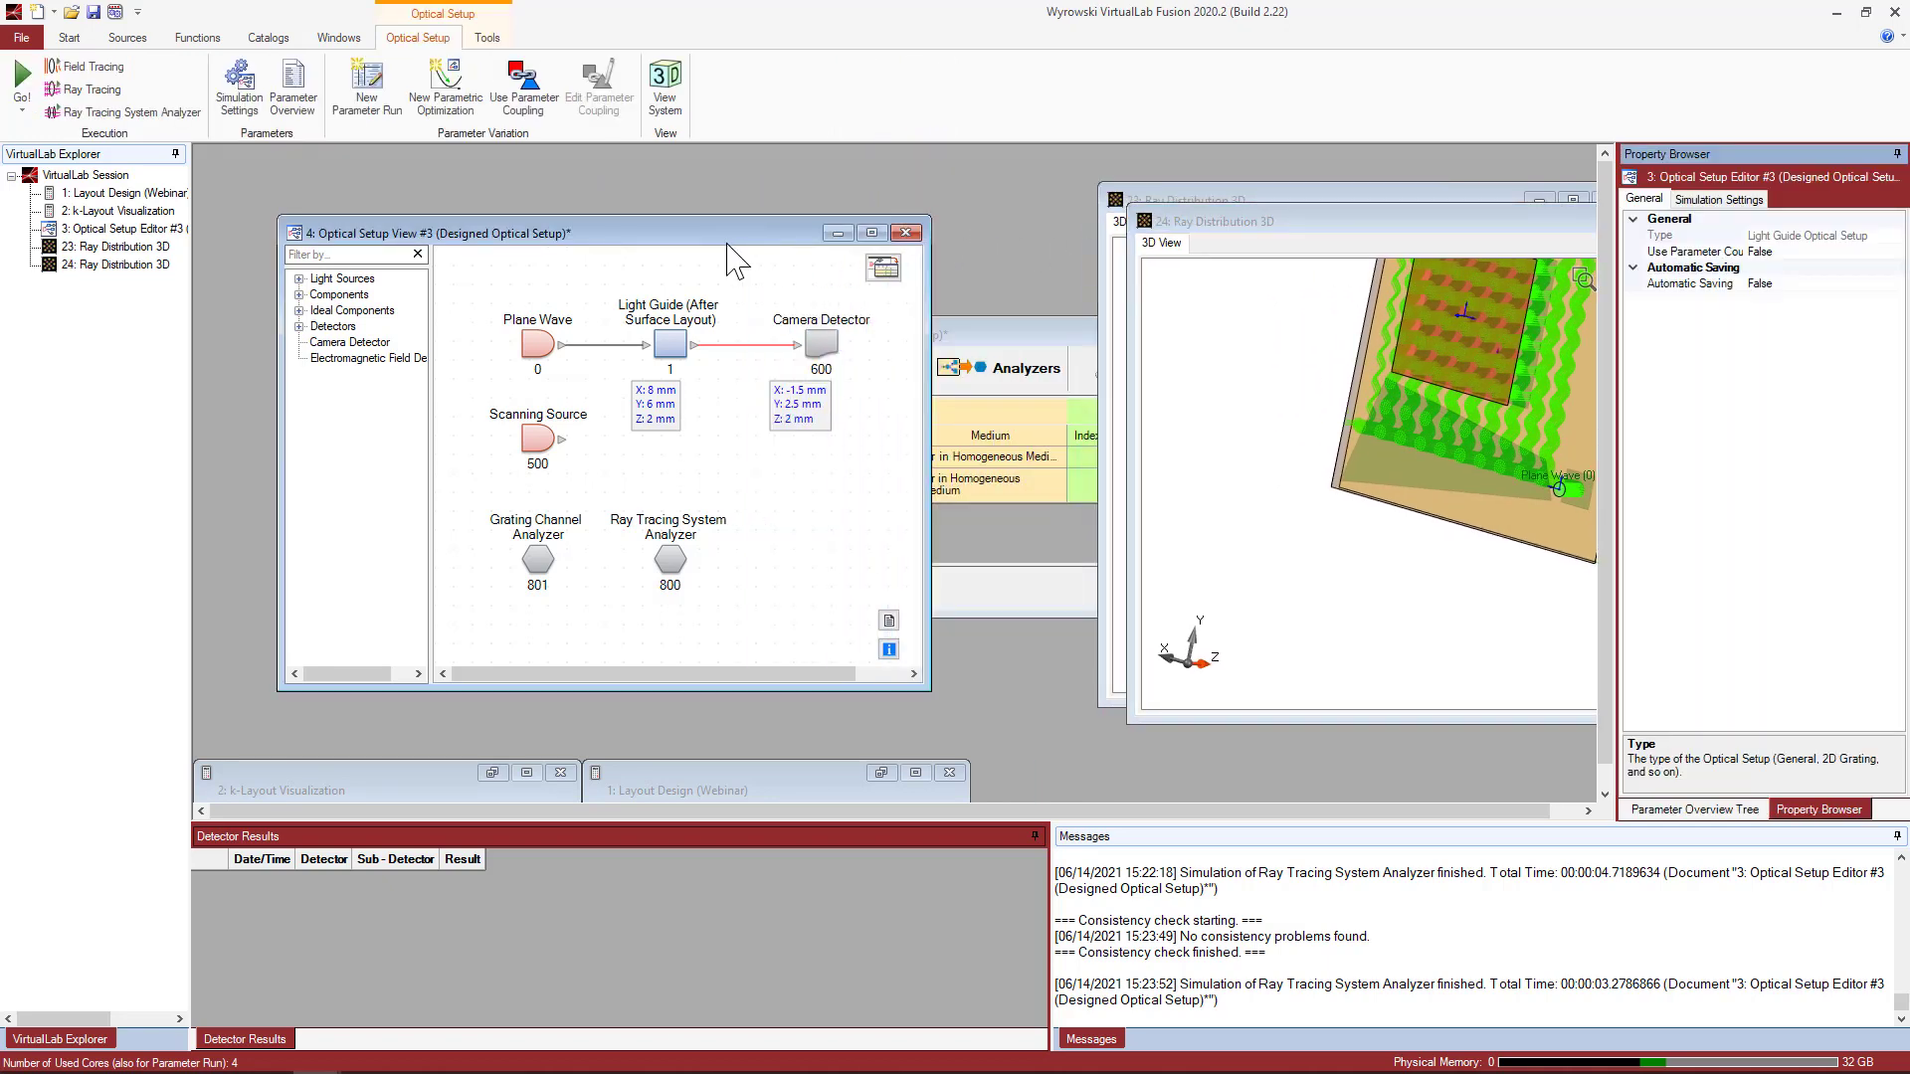
left_click(488, 38)
left_click(72, 111)
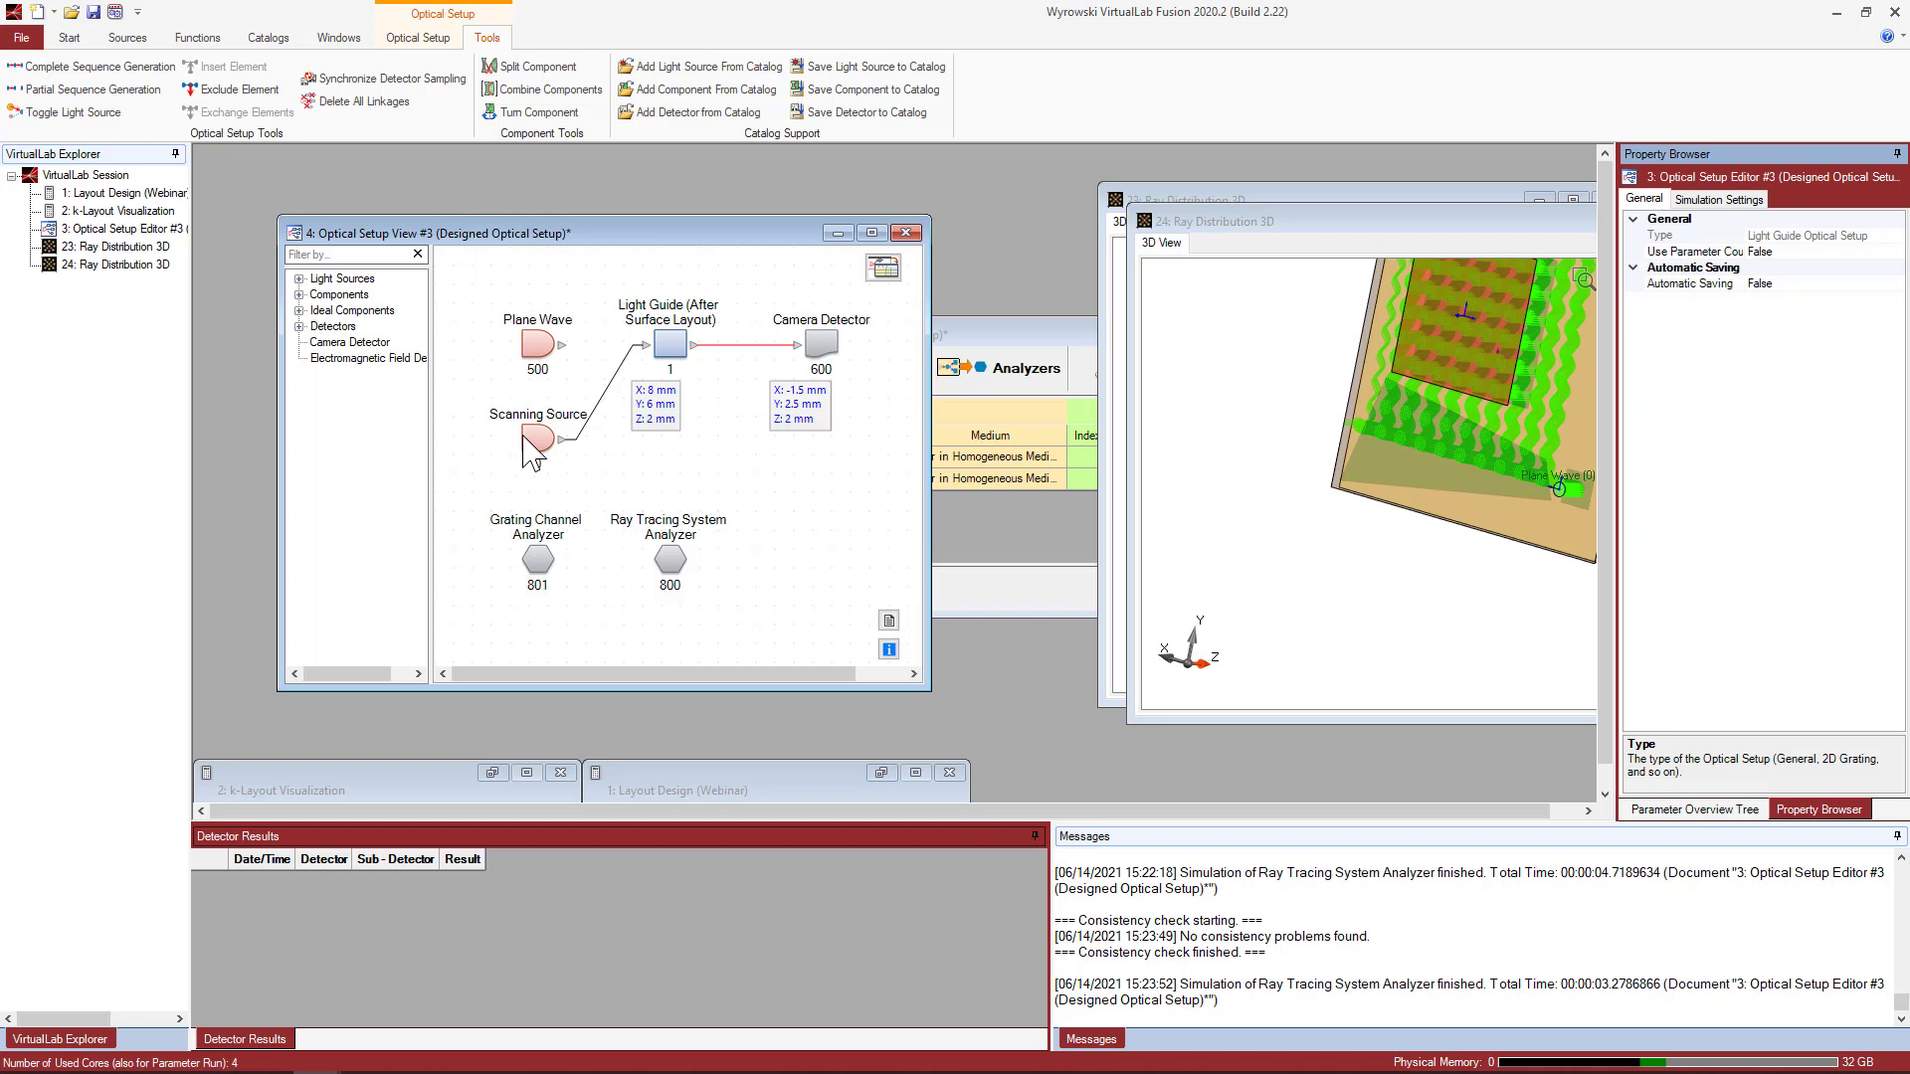
Review the basic and specific parameters of the Scanning Source, including its number of directions, wavelength and field of view.
left_click(537, 444)
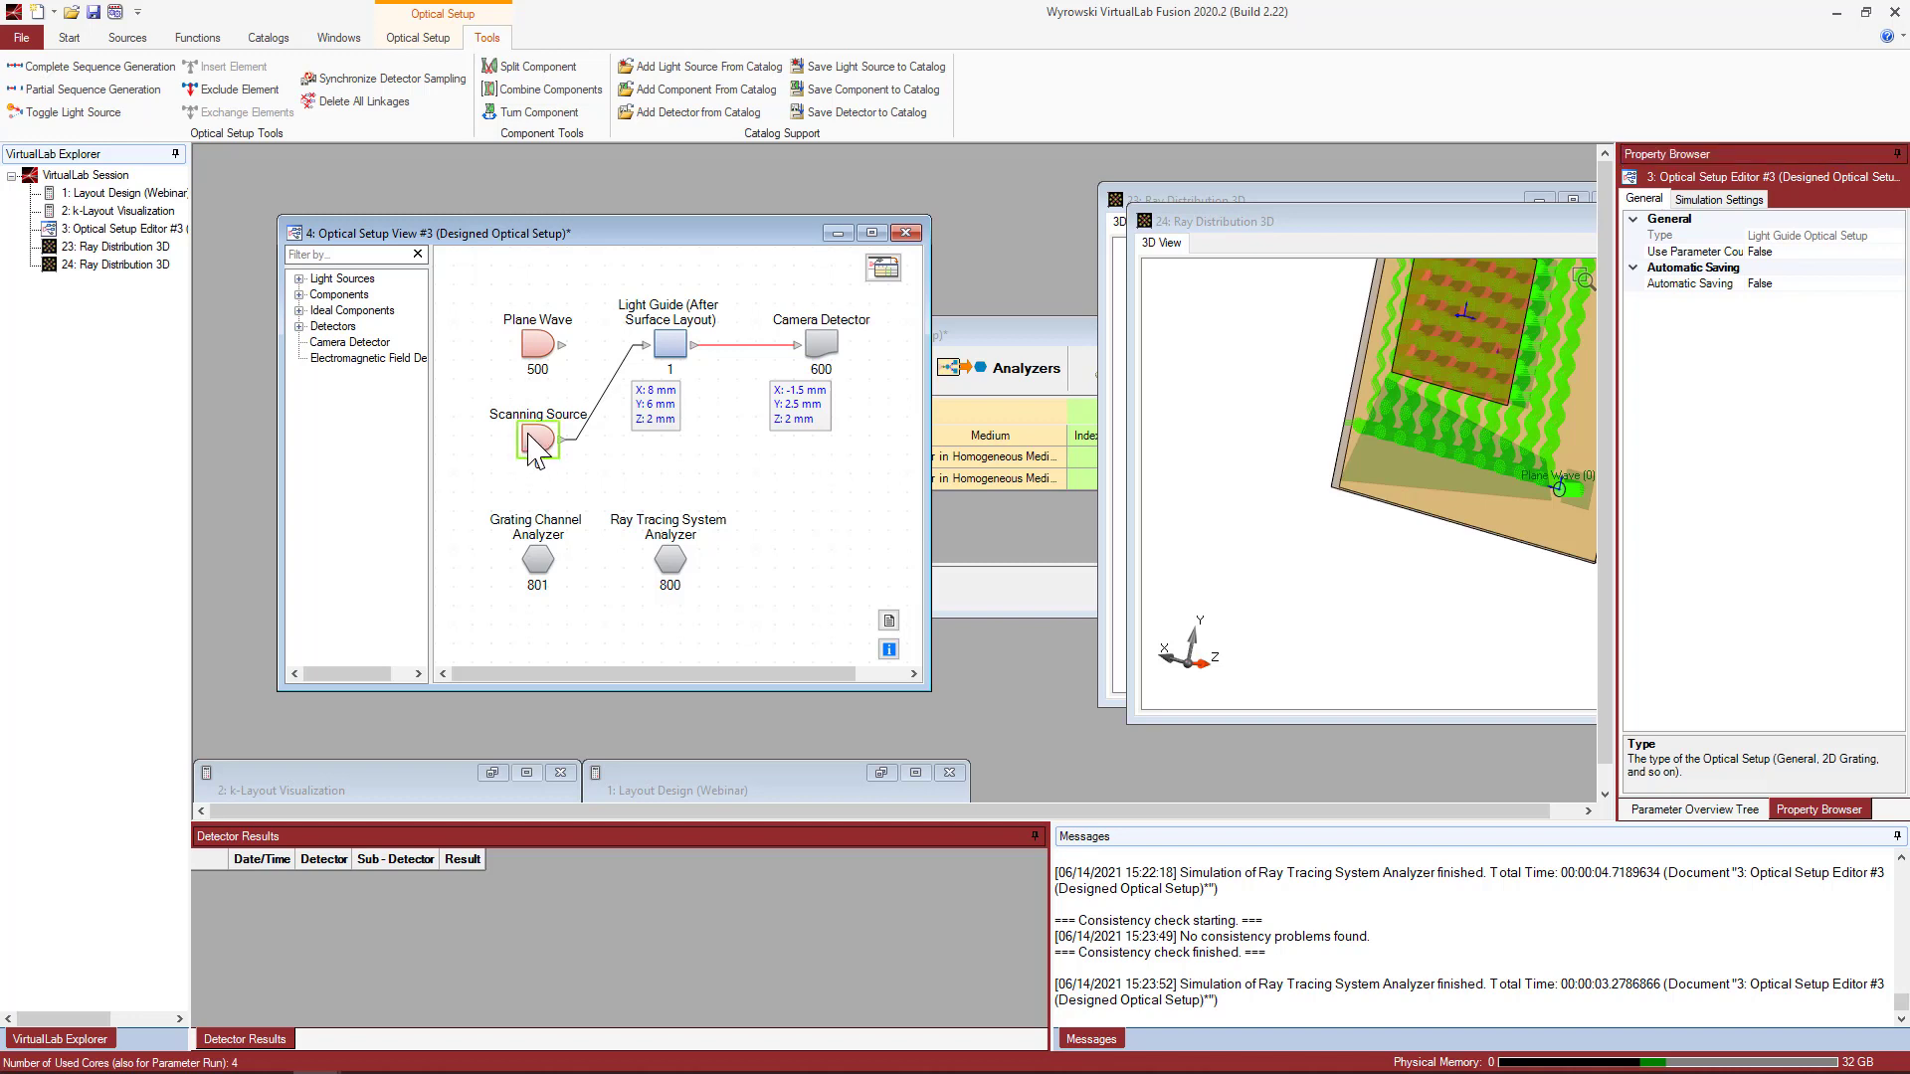
double_click(538, 444)
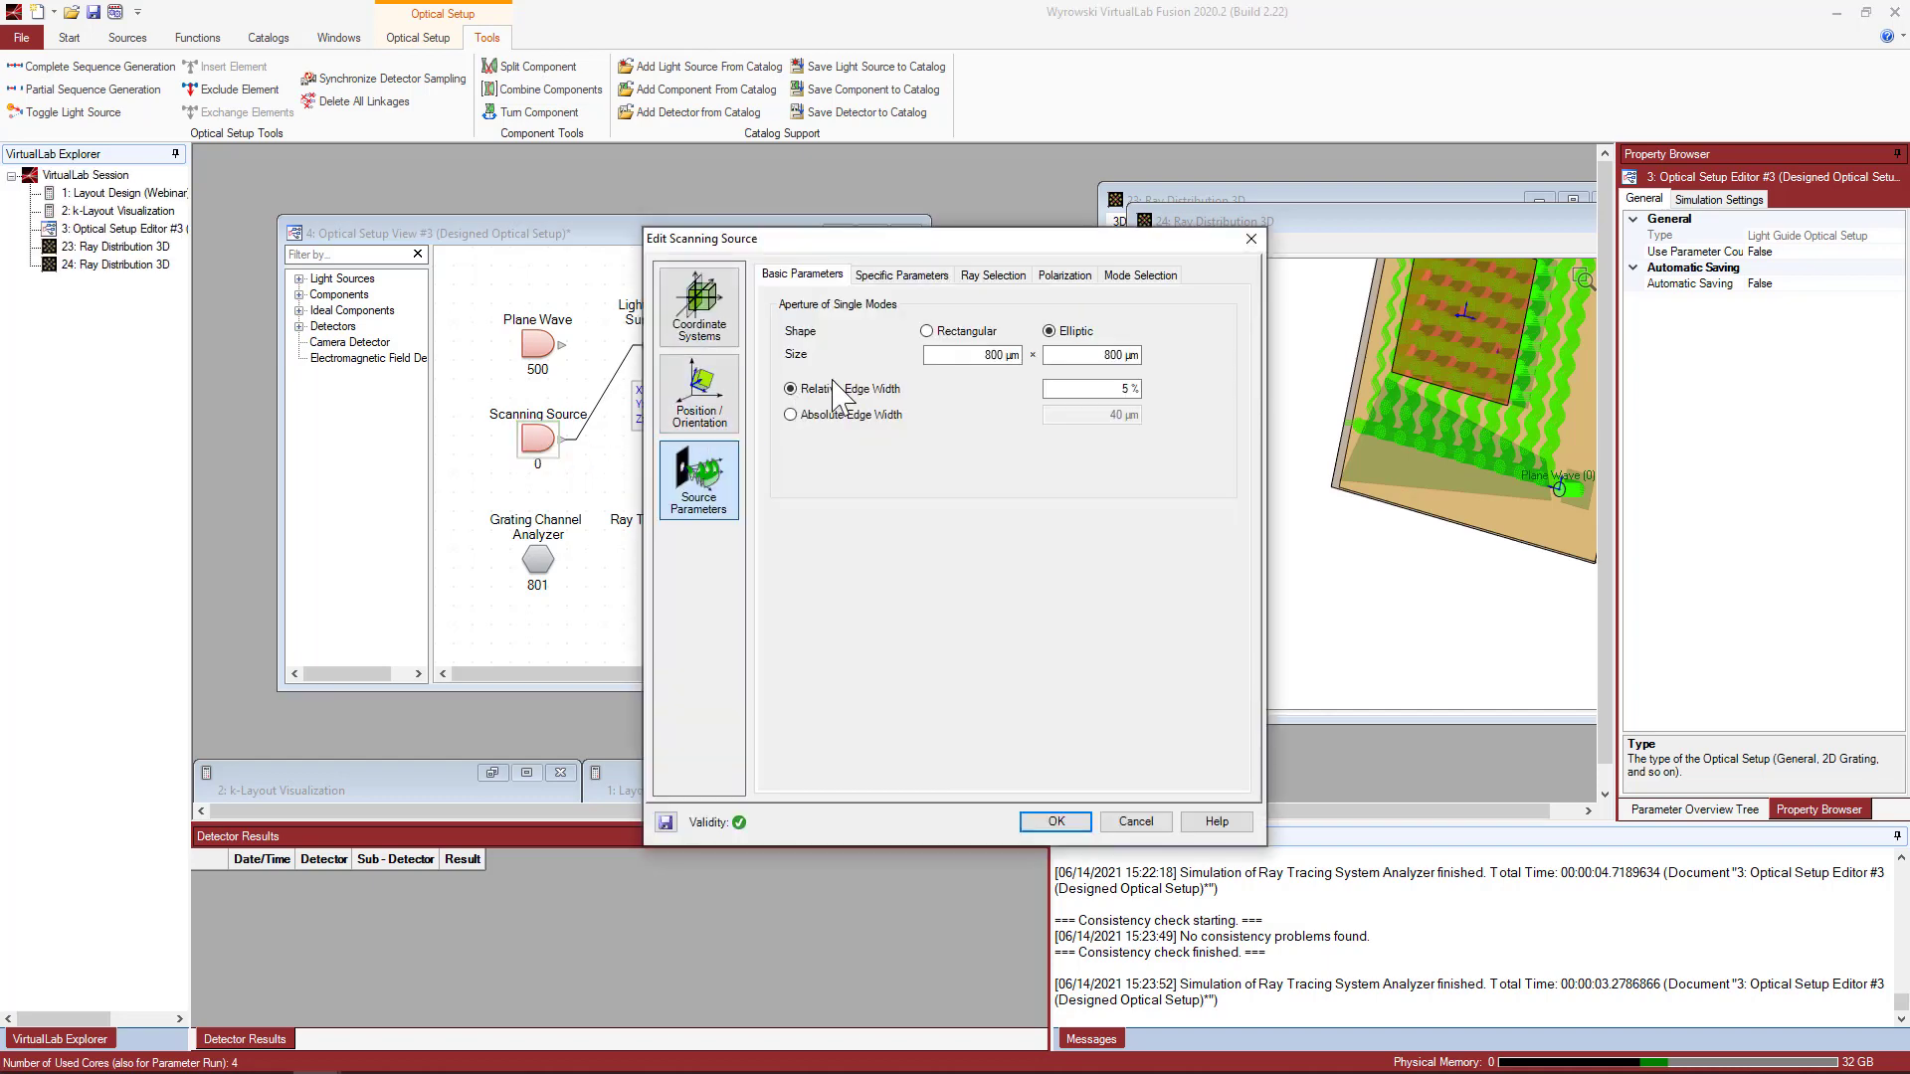
left_click(906, 278)
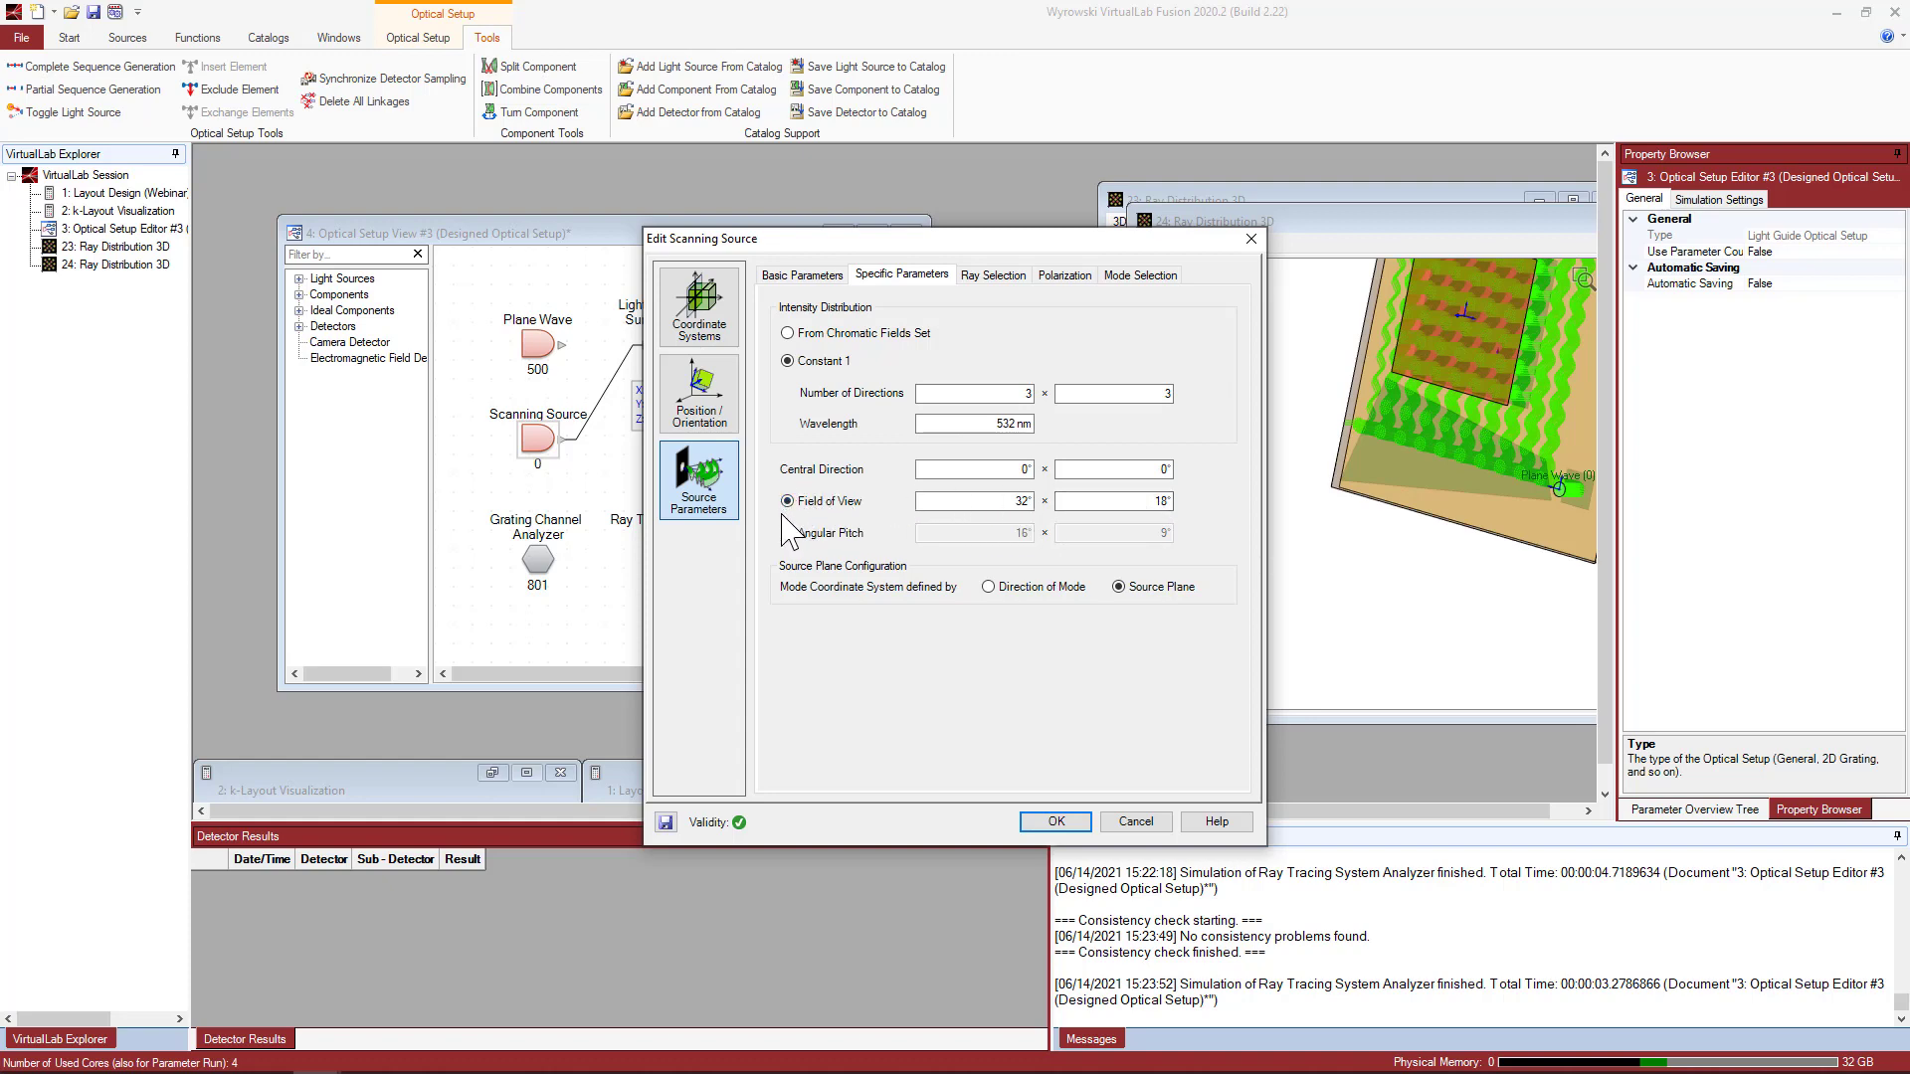
left_click(1022, 818)
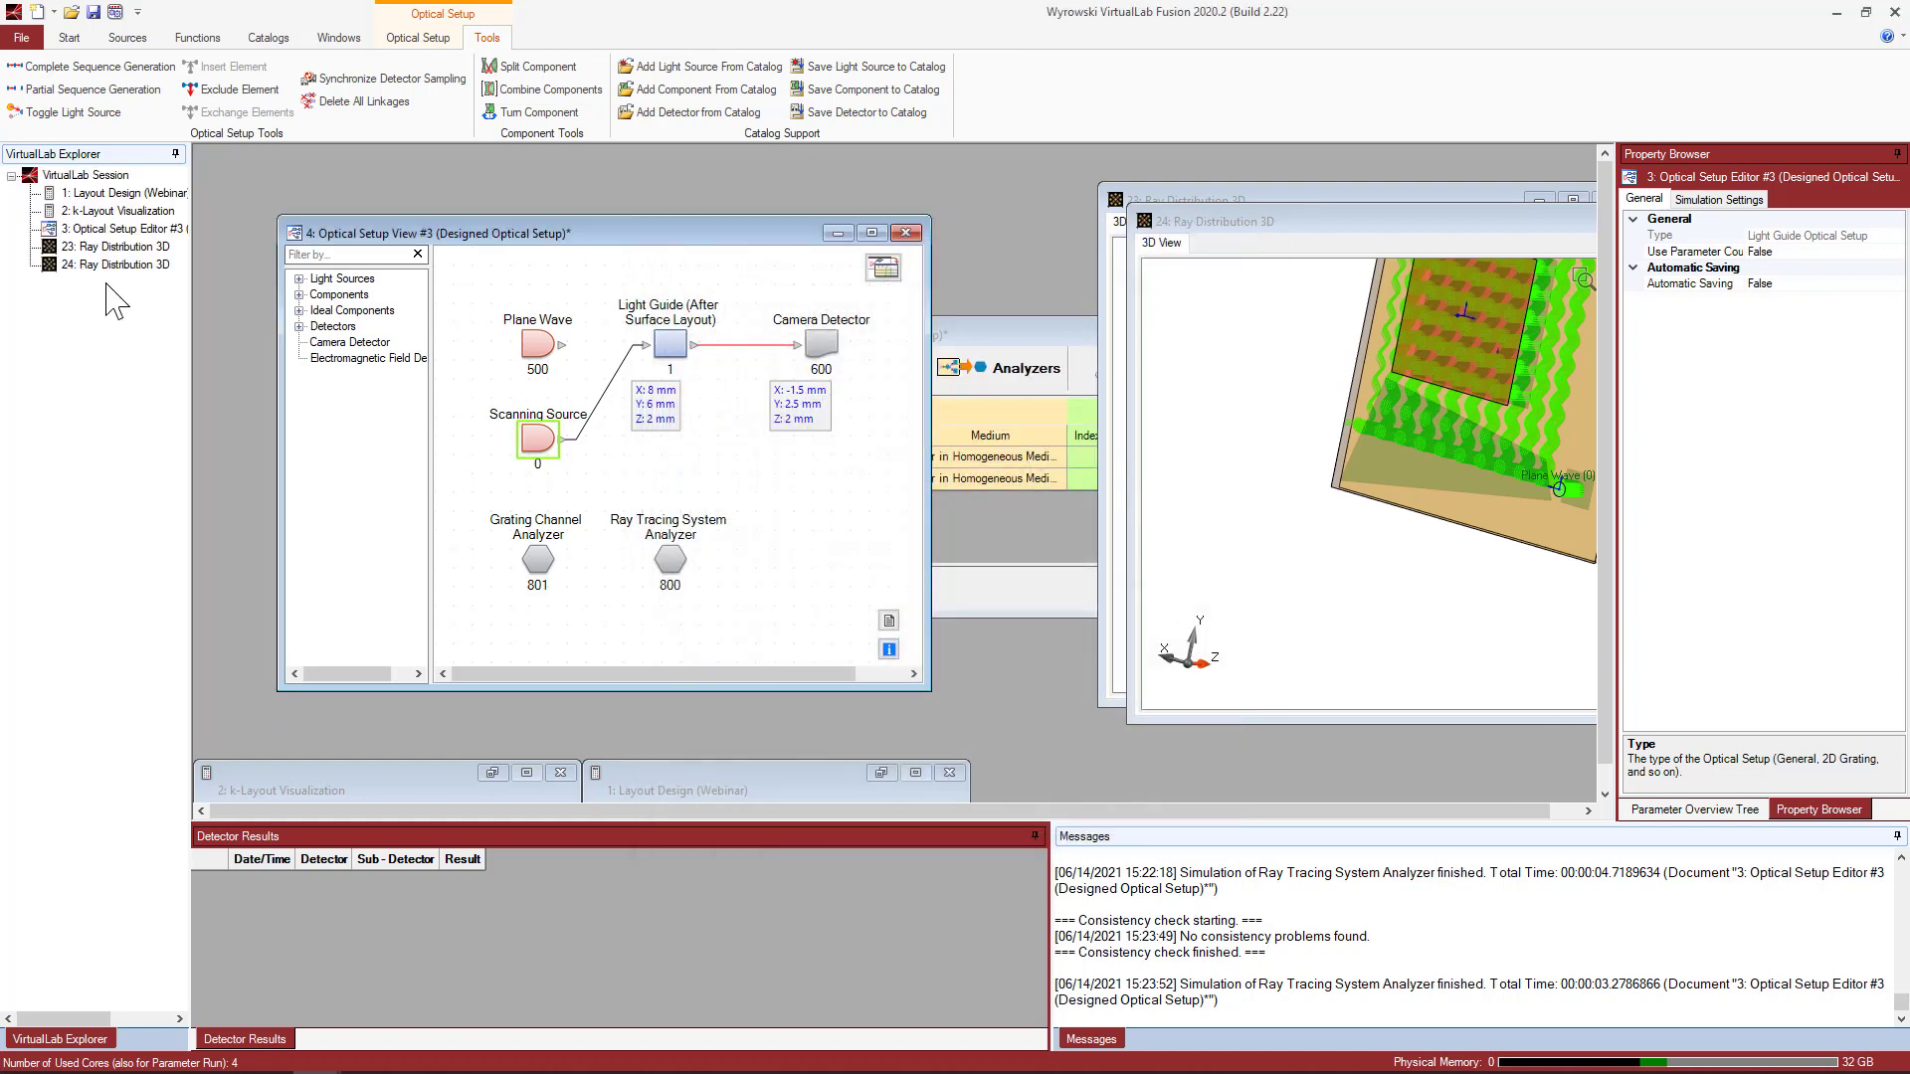
Run the Ray Tracing System Analyzer with the Scanning Source, then reposition and enlarge the resulting 3D ray distribution window.
left_click(418, 37)
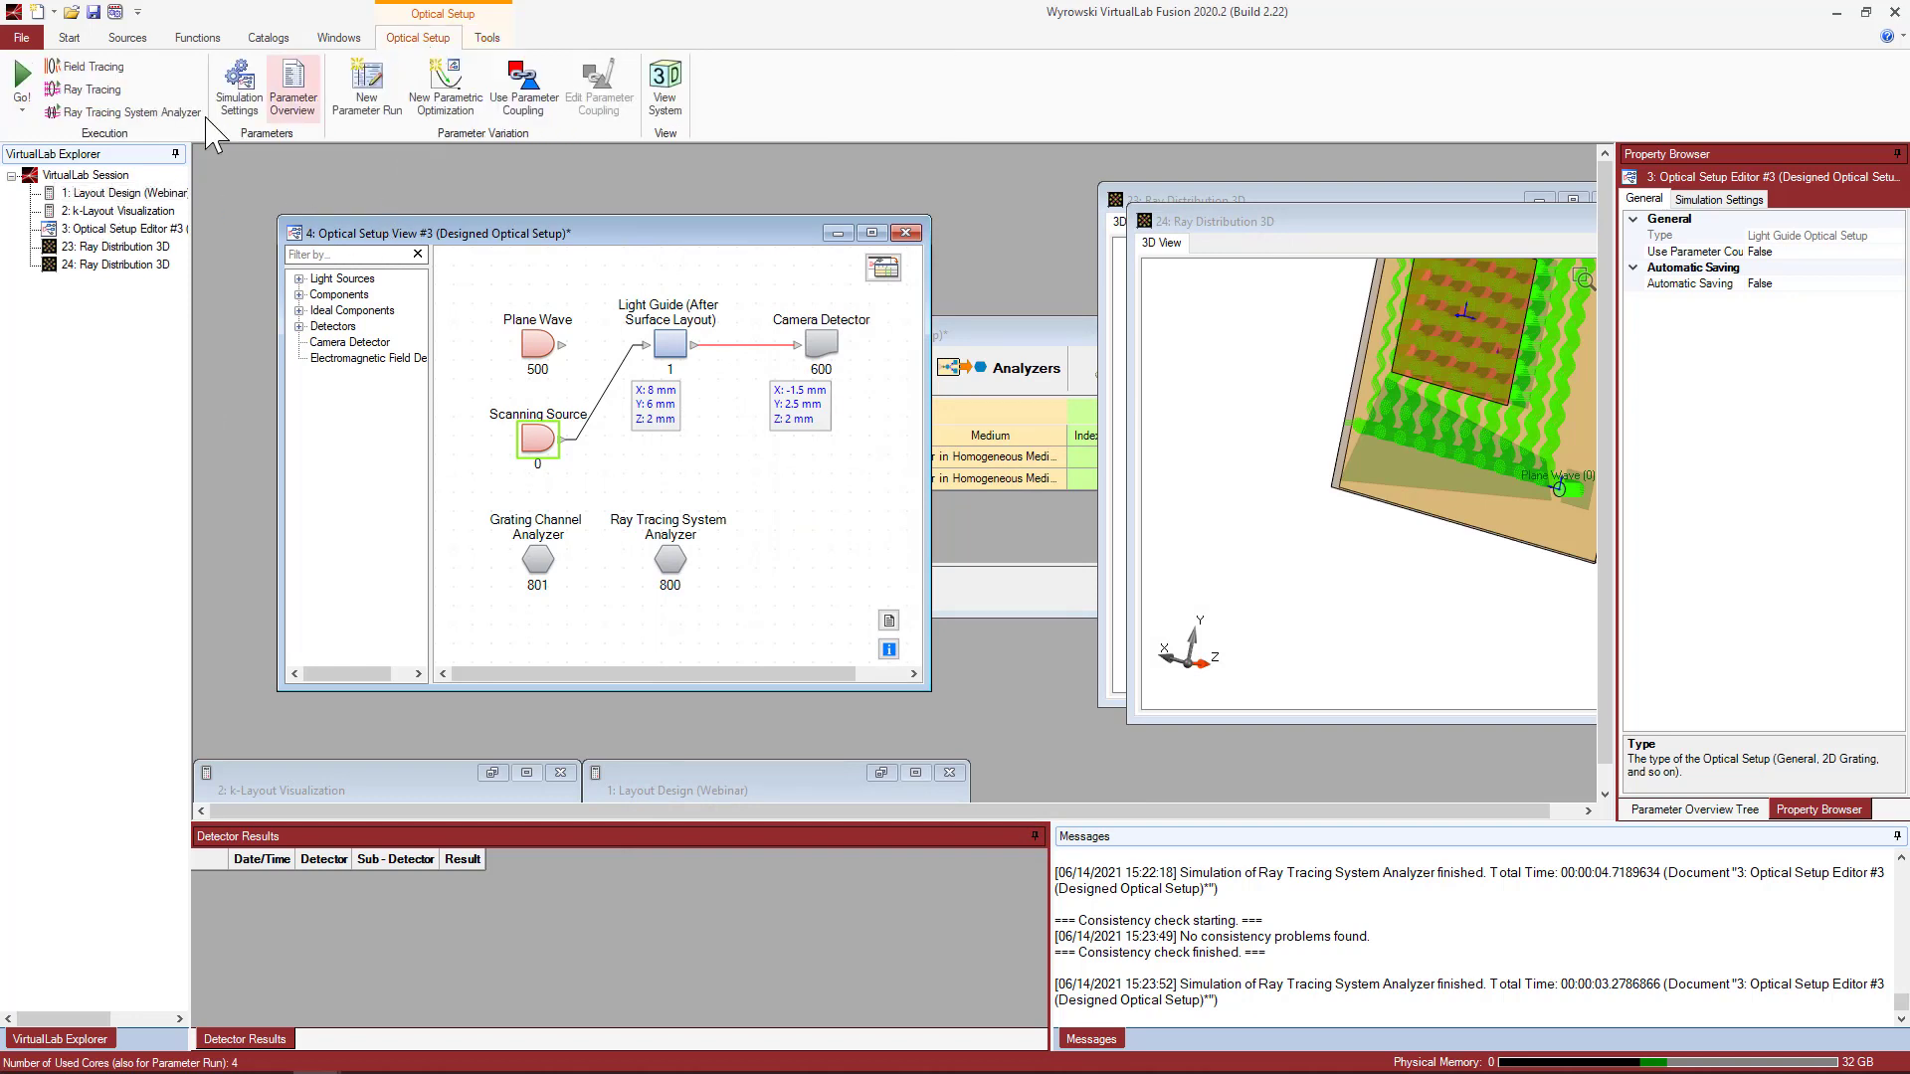
left_click(109, 111)
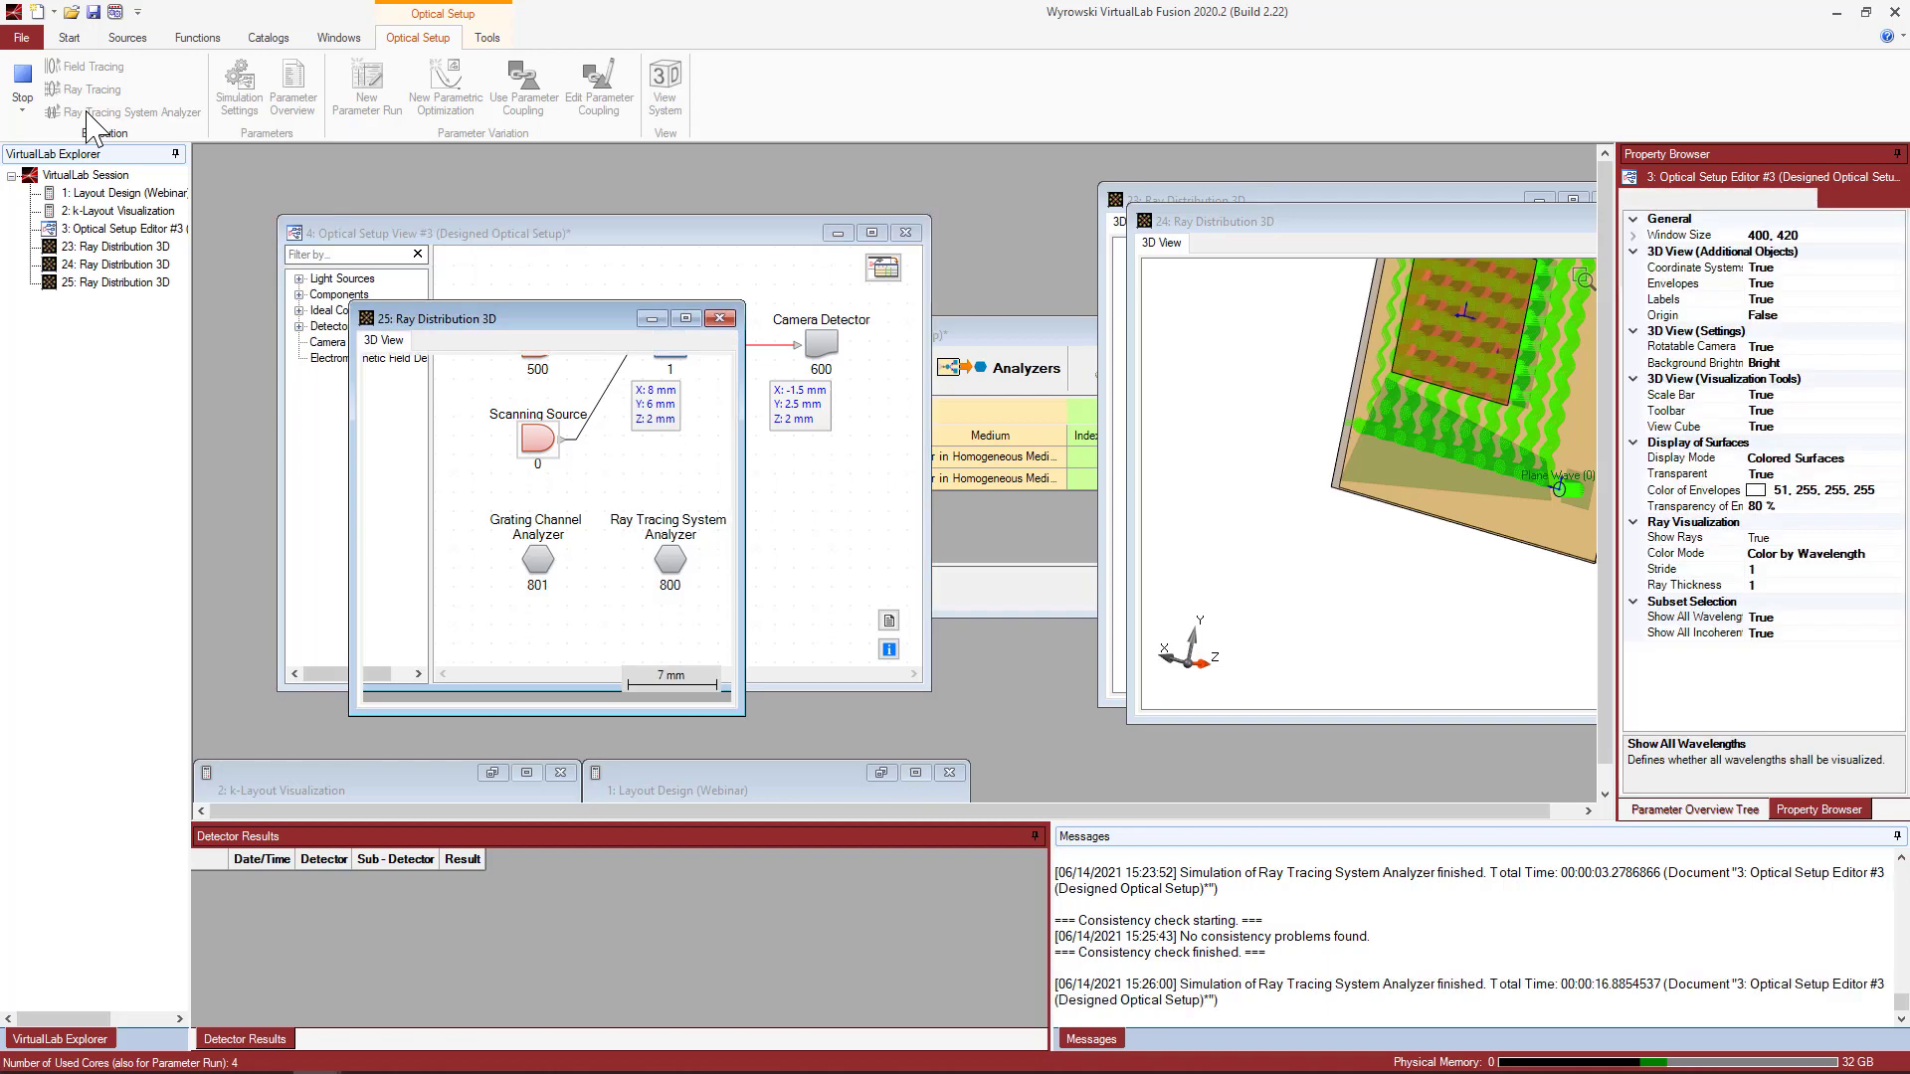
left_click_drag(471, 323, 567, 198)
left_click_drag(833, 587, 1025, 671)
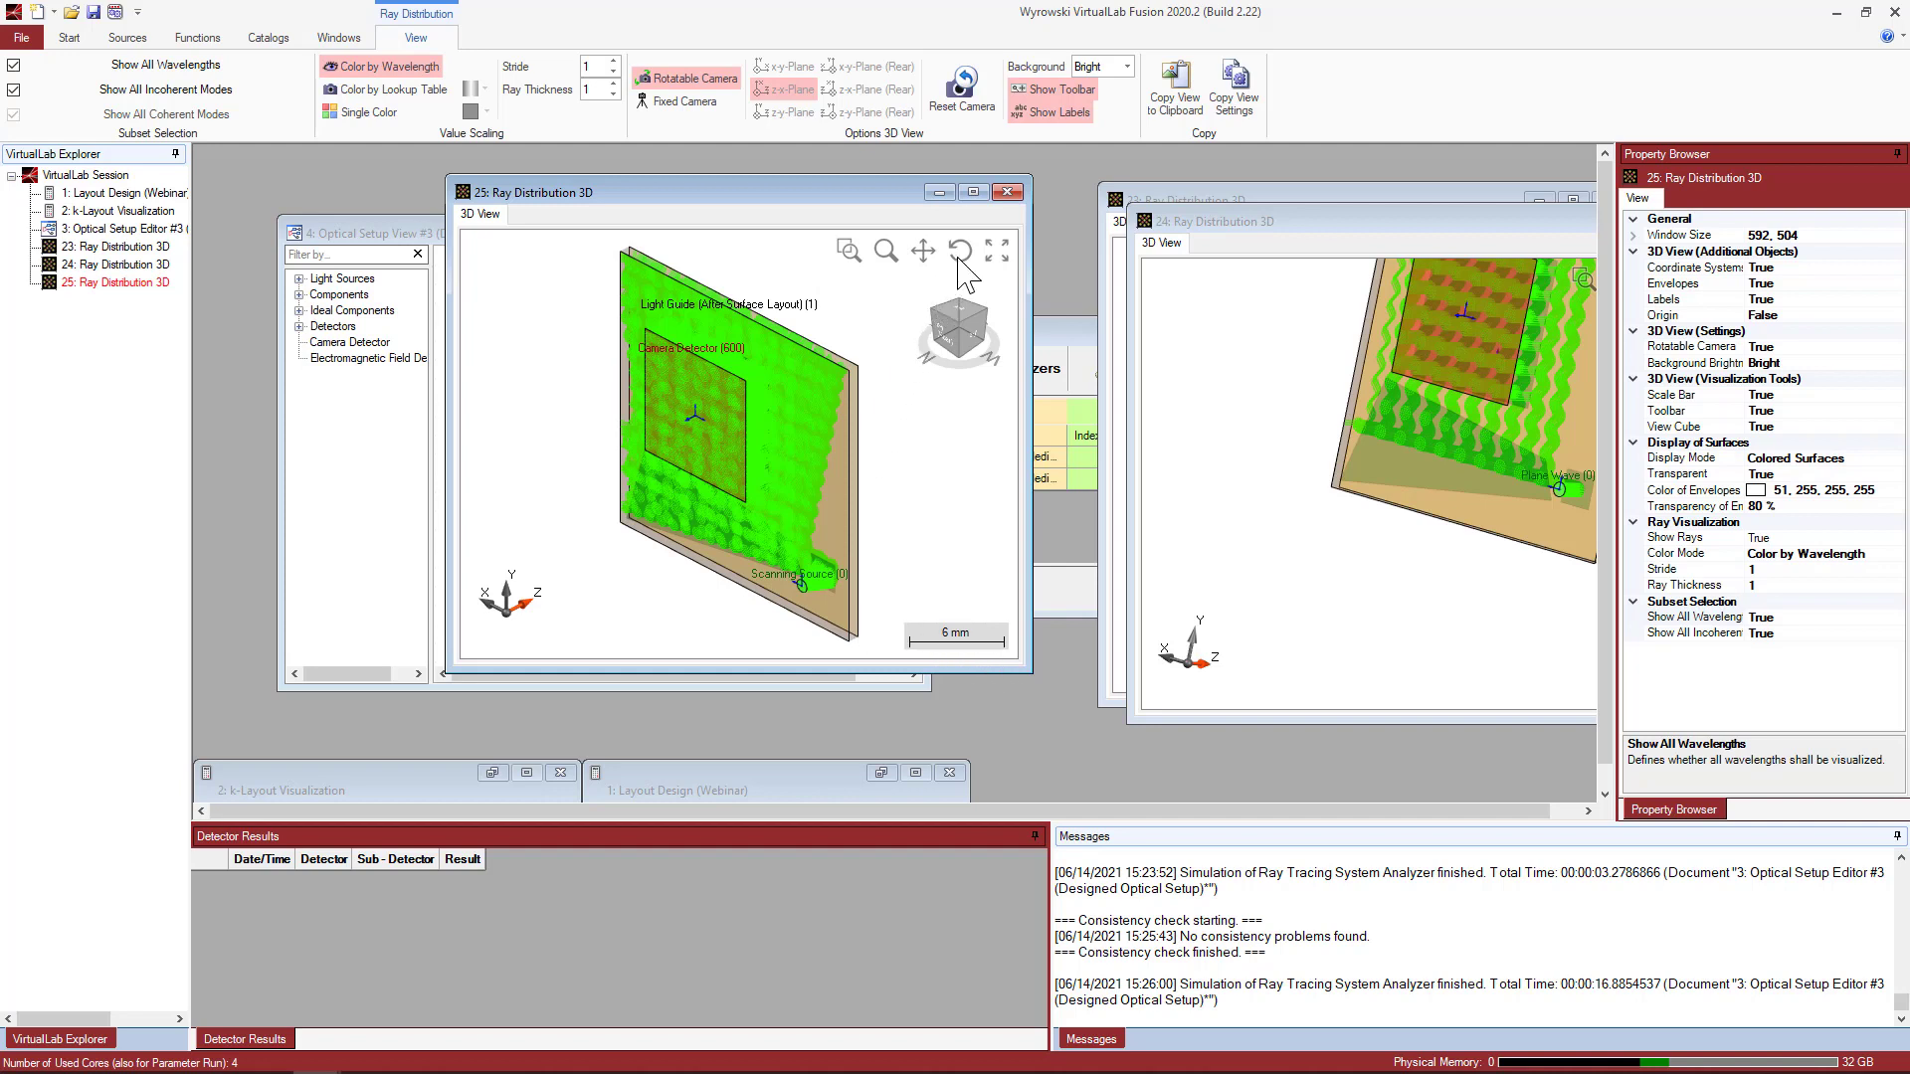
Color the rays by lookup table and inspect them closely around the scanning source from several angles.
left_click(960, 252)
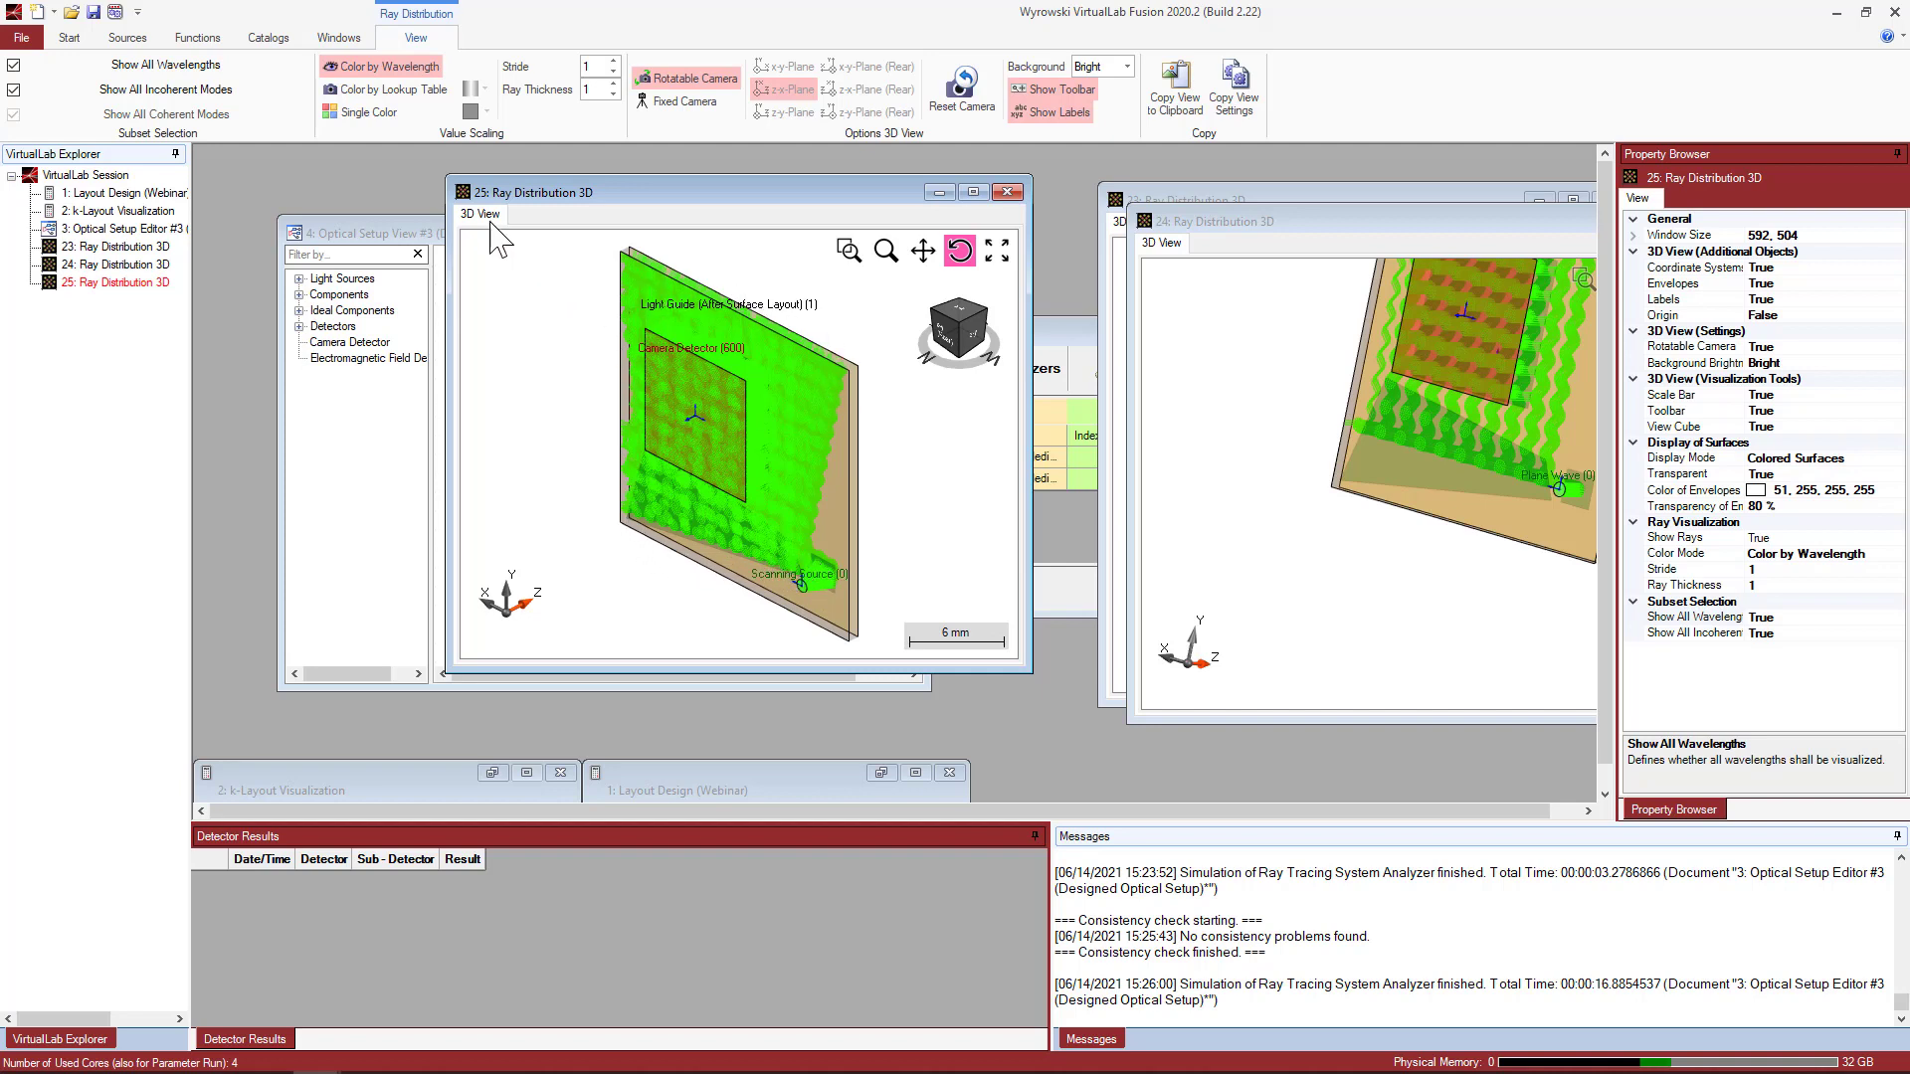
left_click(365, 92)
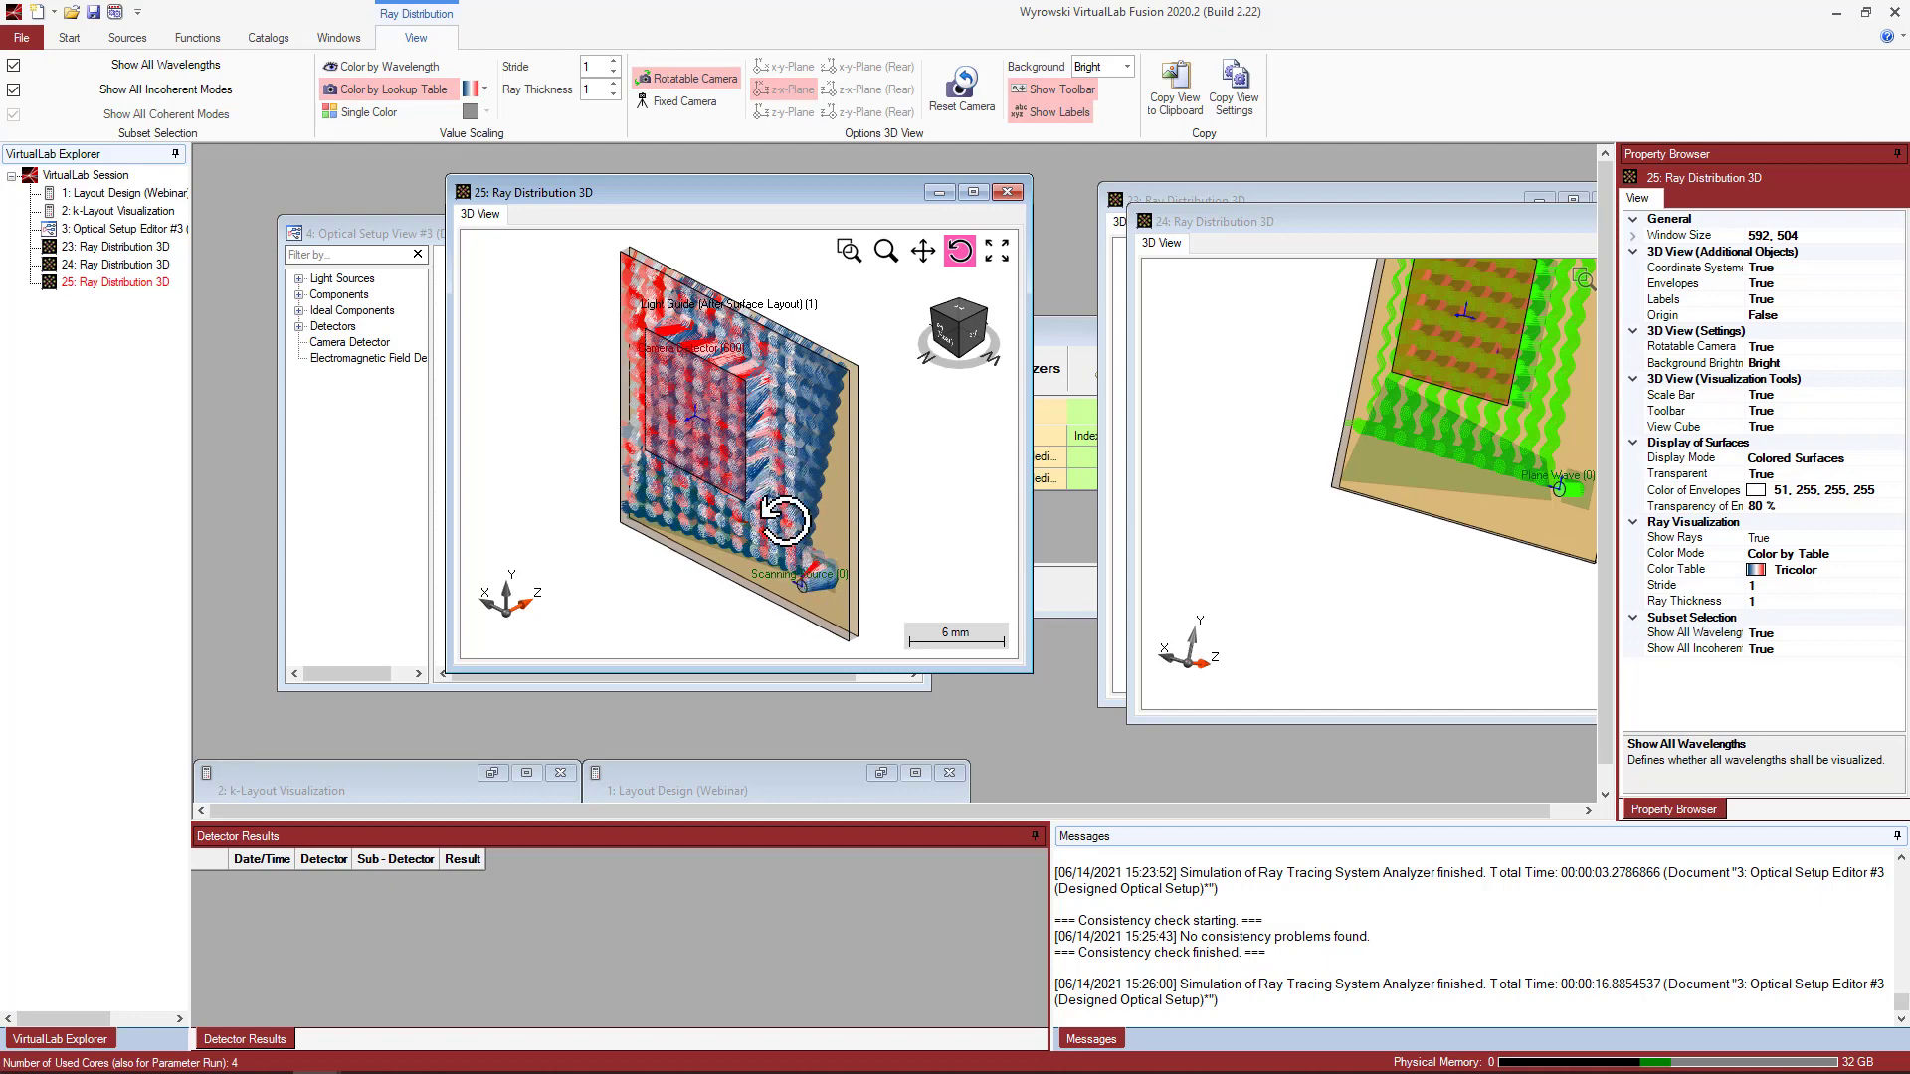
left_click_drag(776, 583, 846, 592)
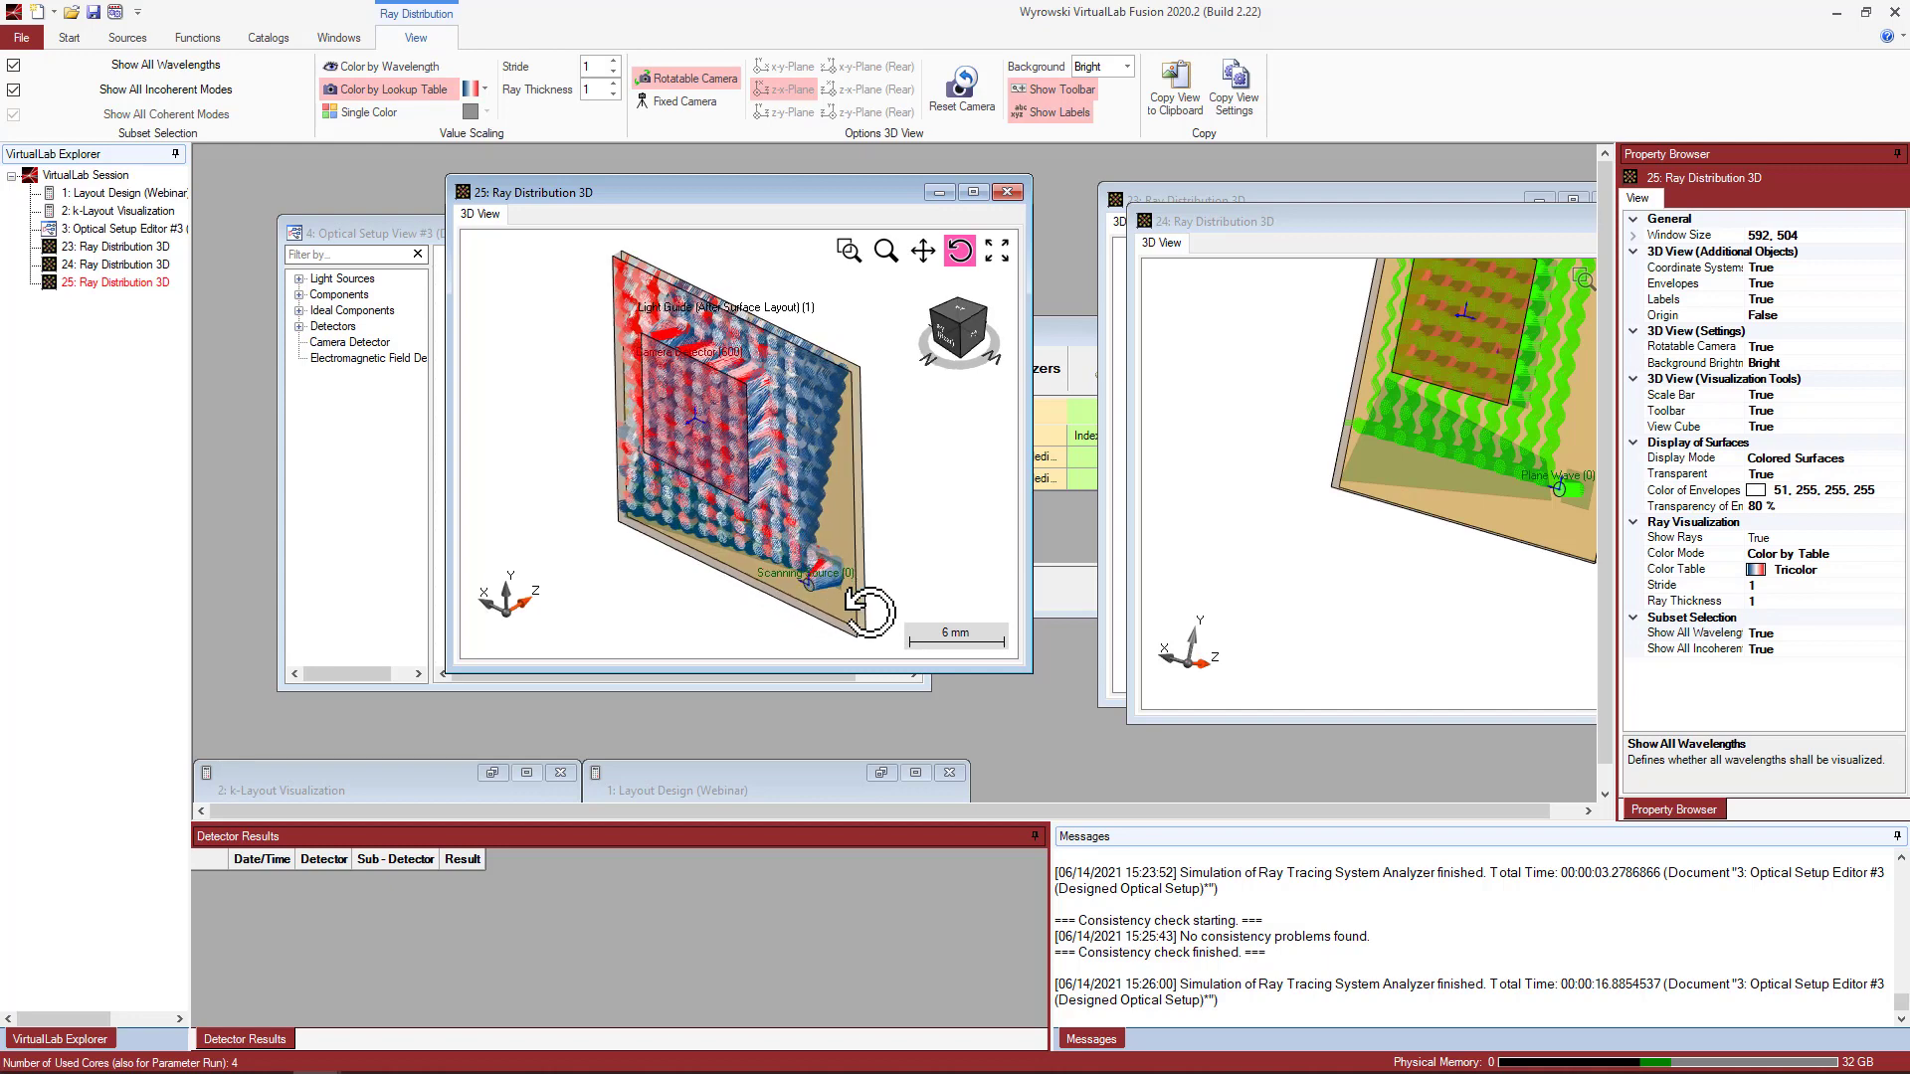
scroll(828, 591, "up", 2)
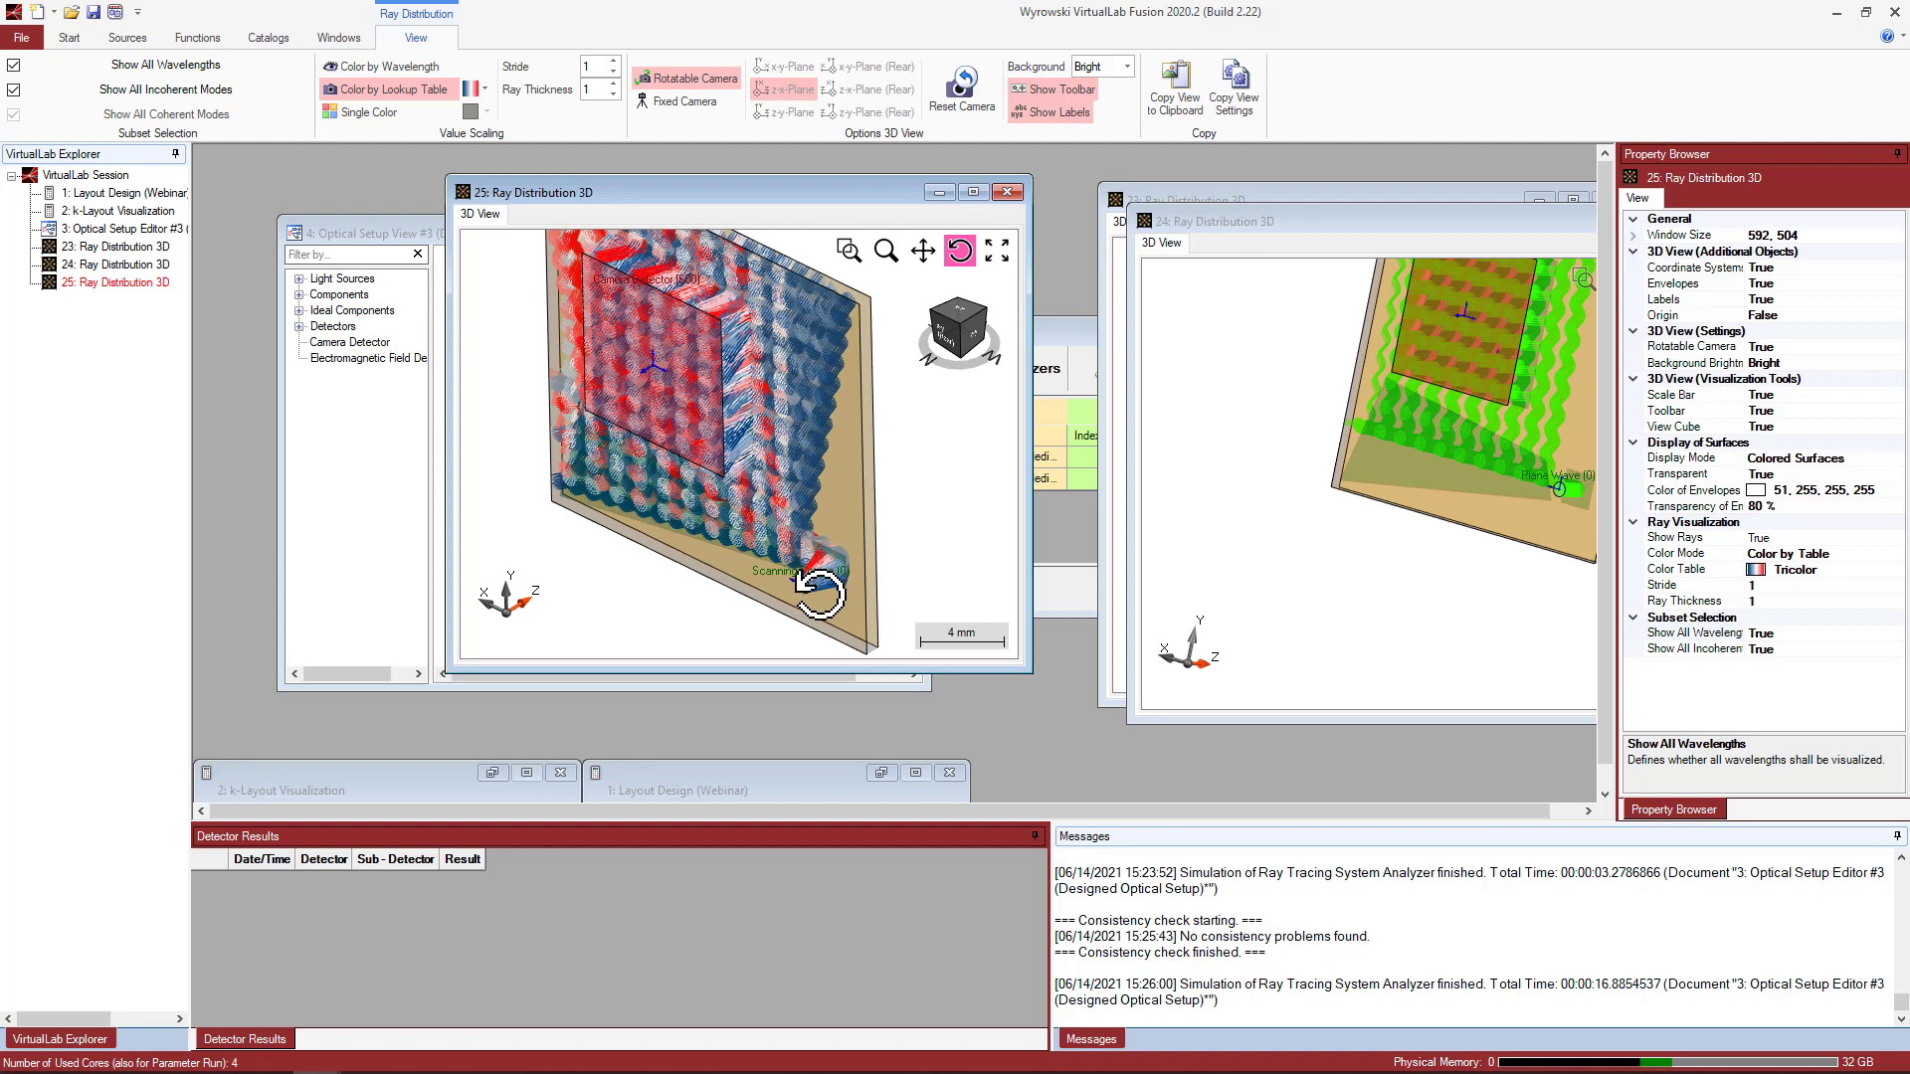
scroll(813, 609, "up", 2)
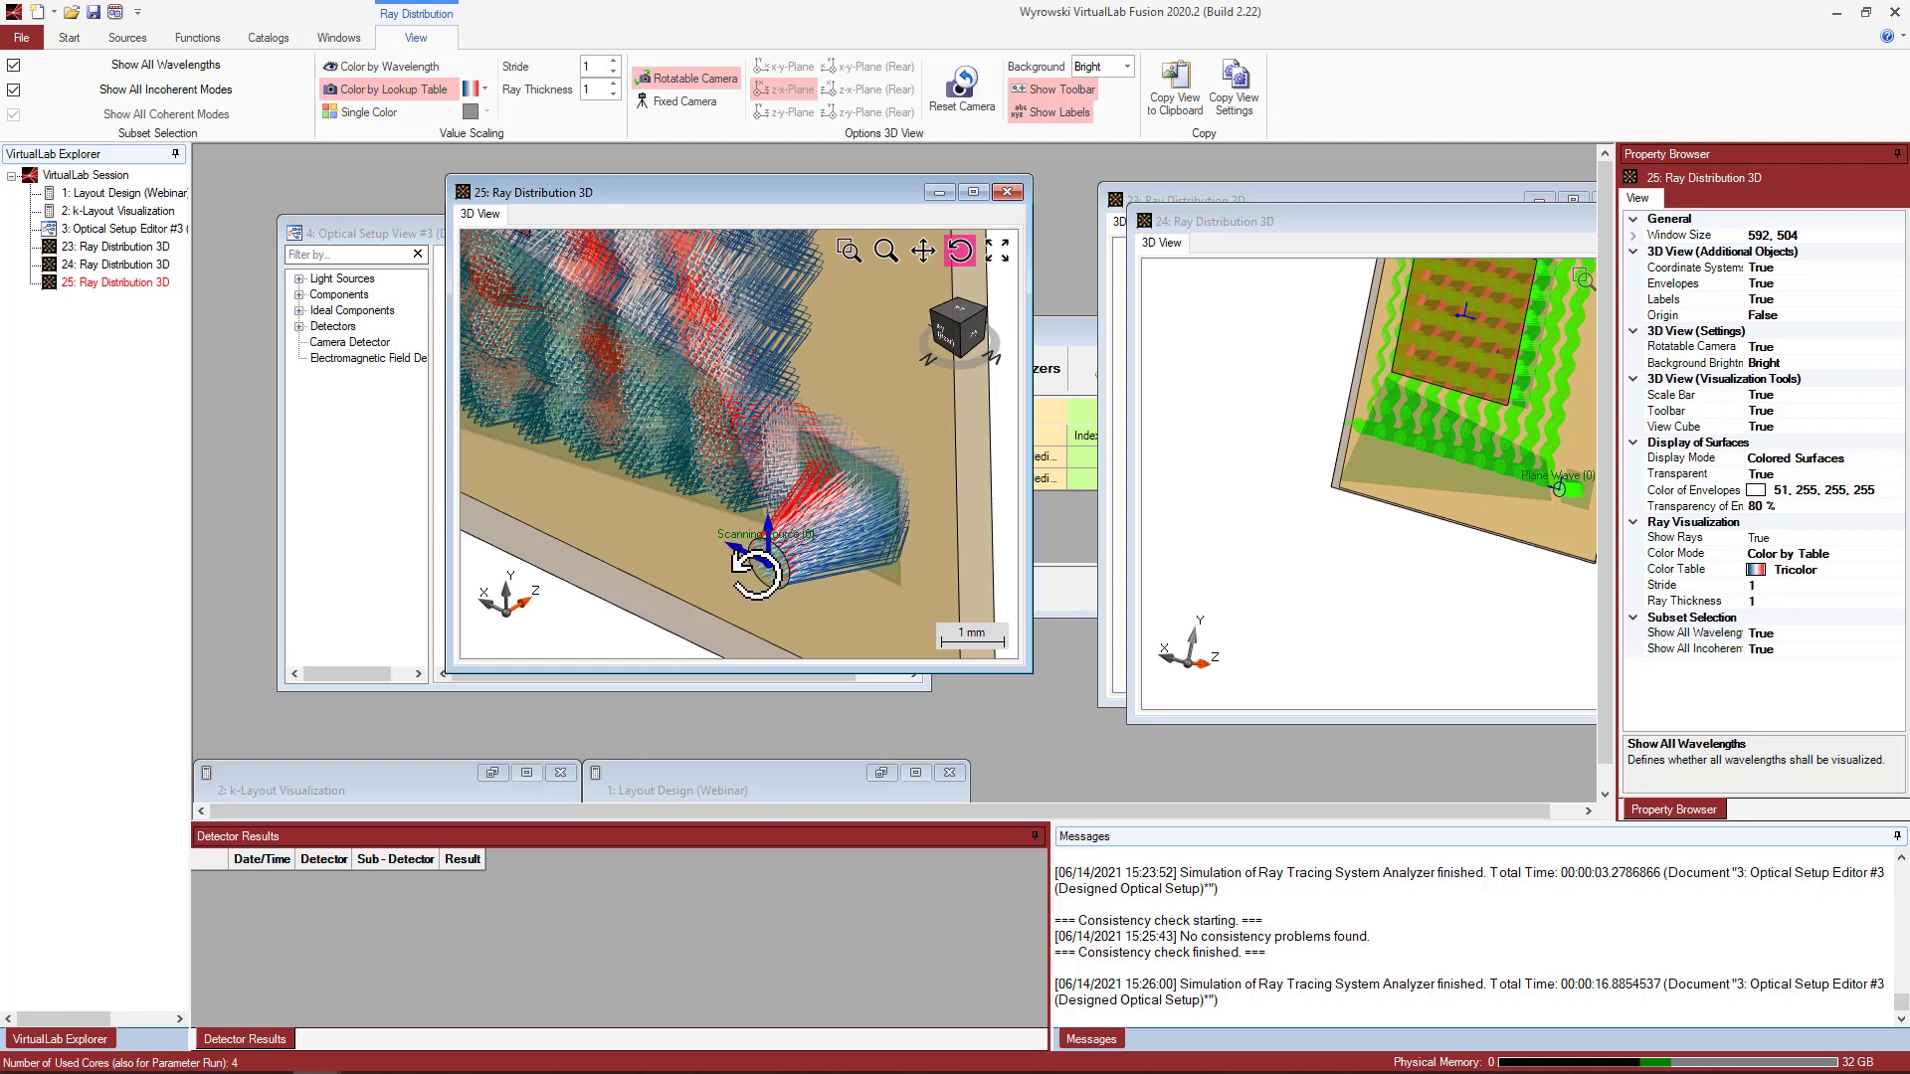
left_click_drag(774, 577, 806, 545)
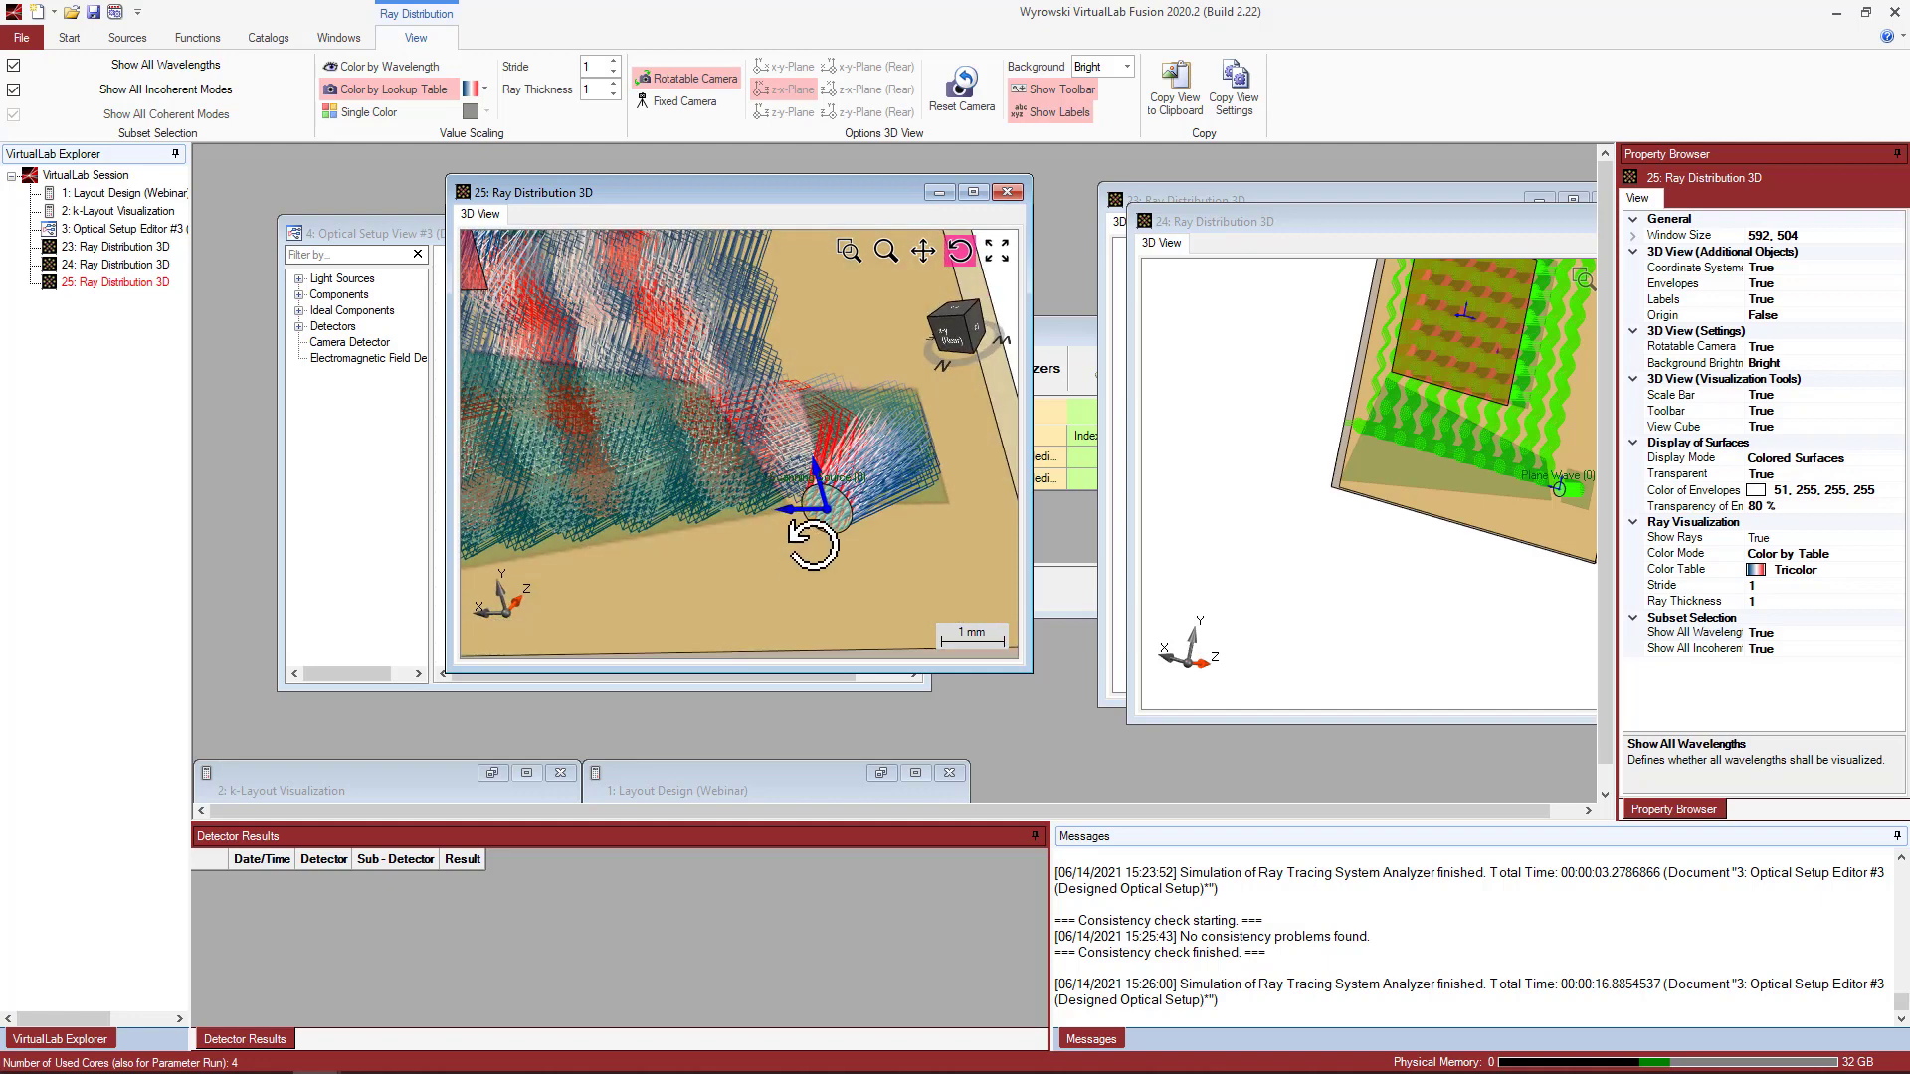
left_click_drag(835, 409, 886, 477)
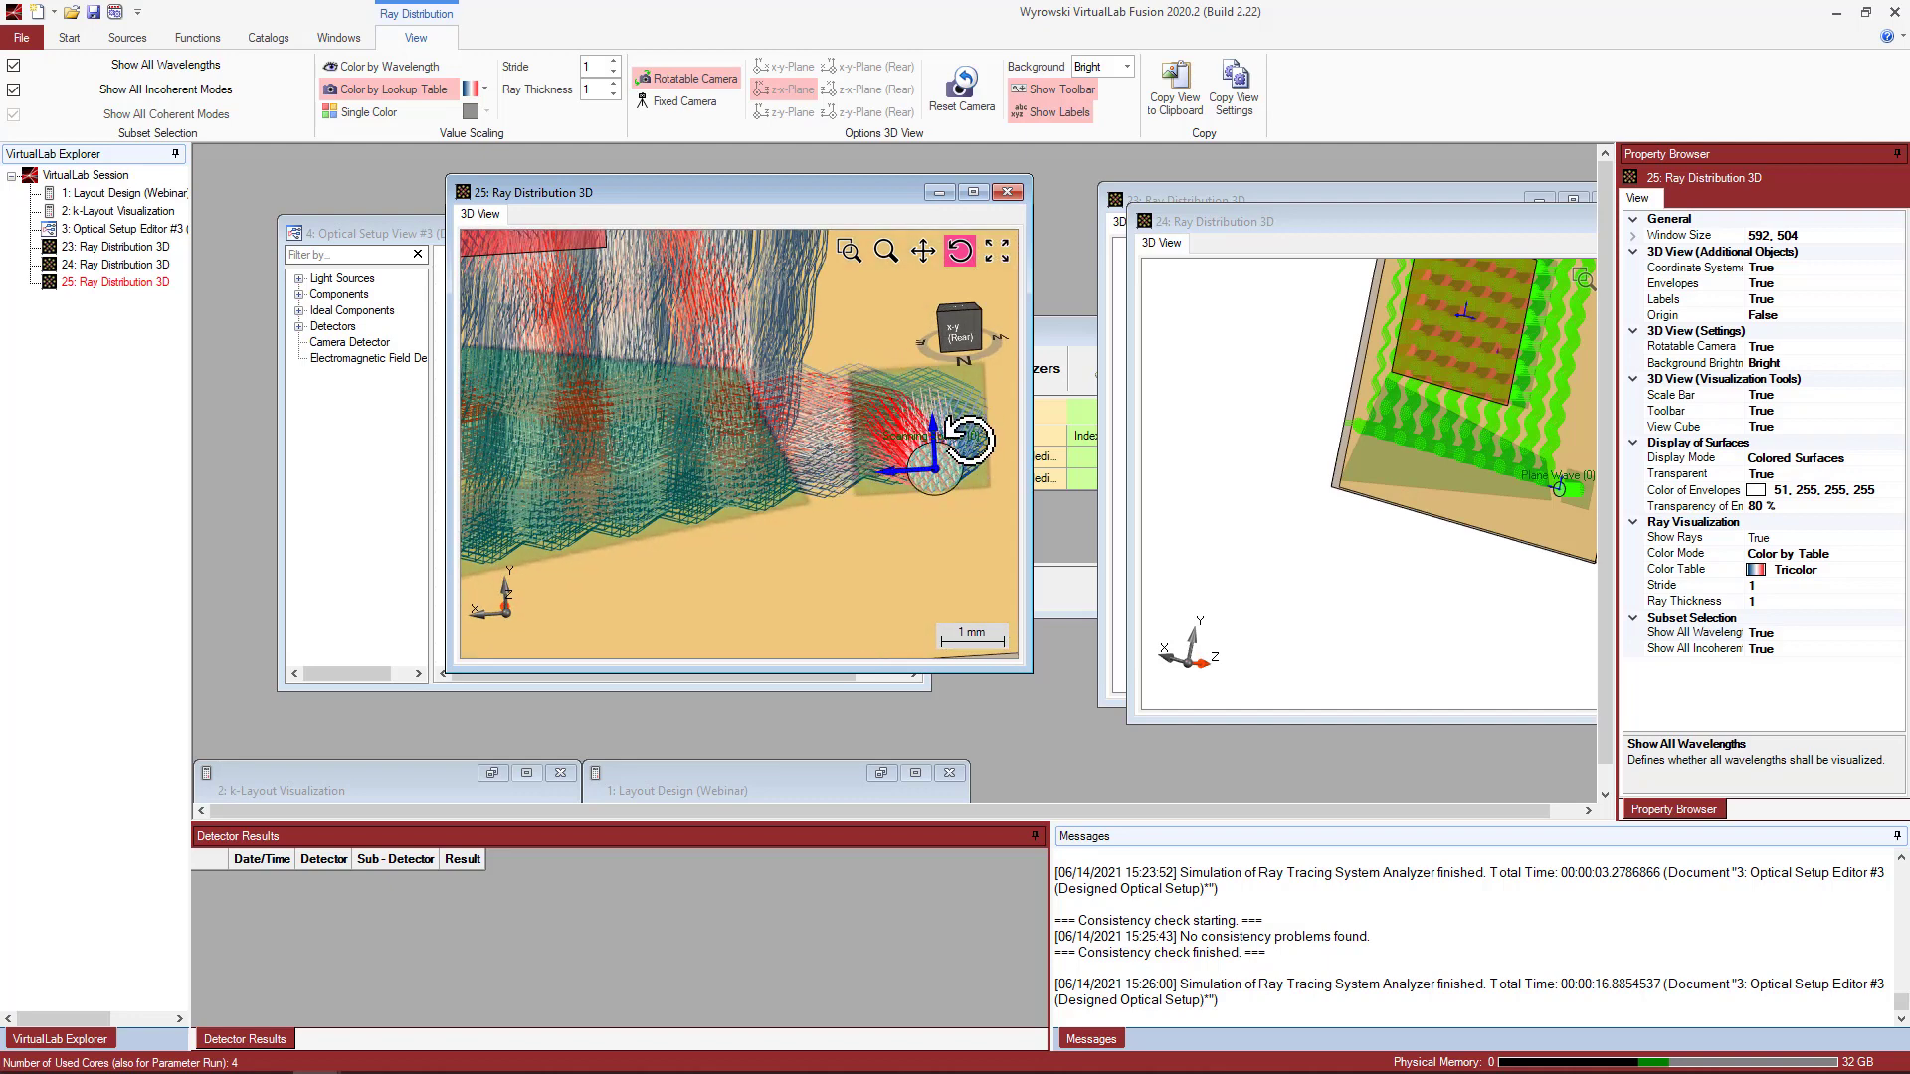
Turn off the display of all incoherent modes and step through the individual modes with the whole light guide in view.
scroll(969, 438, "down", 5)
scroll(970, 438, "down", 1)
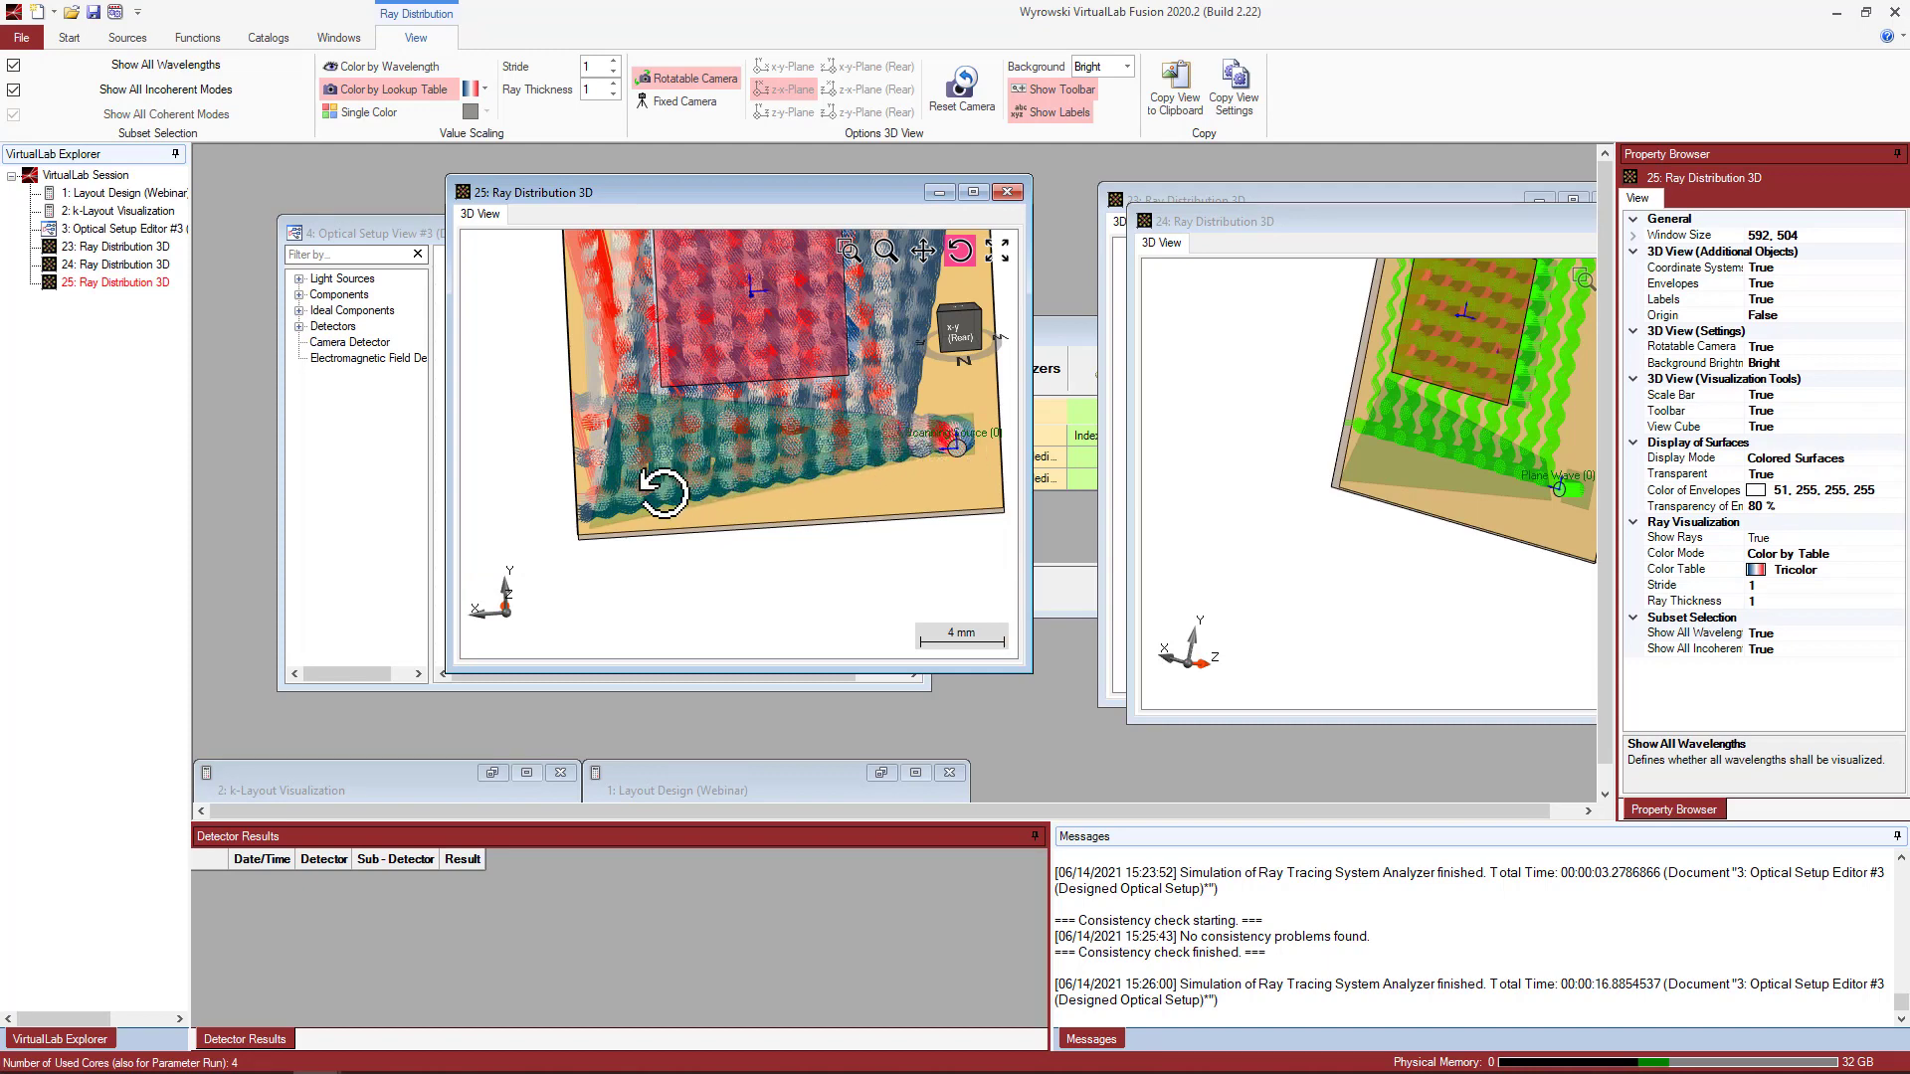
left_click(915, 261)
left_click_drag(806, 337, 702, 390)
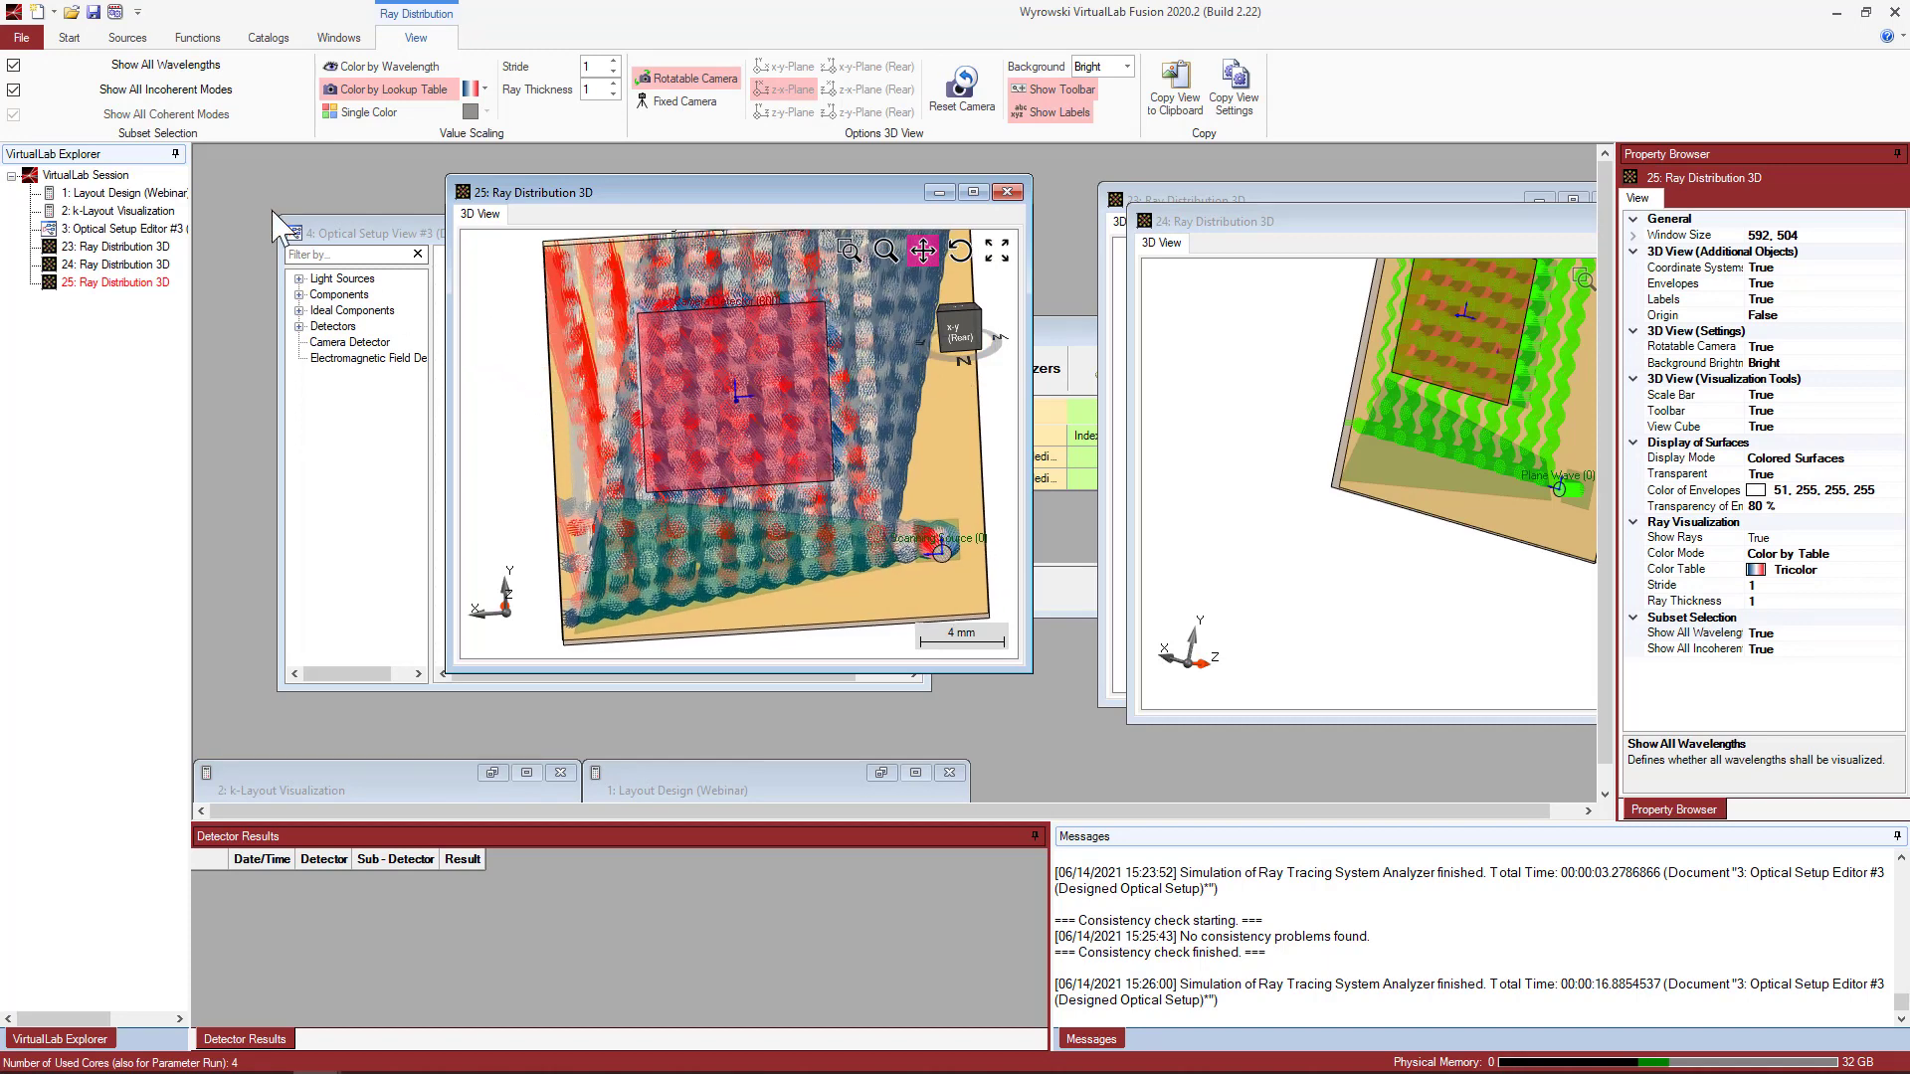
left_click(14, 89)
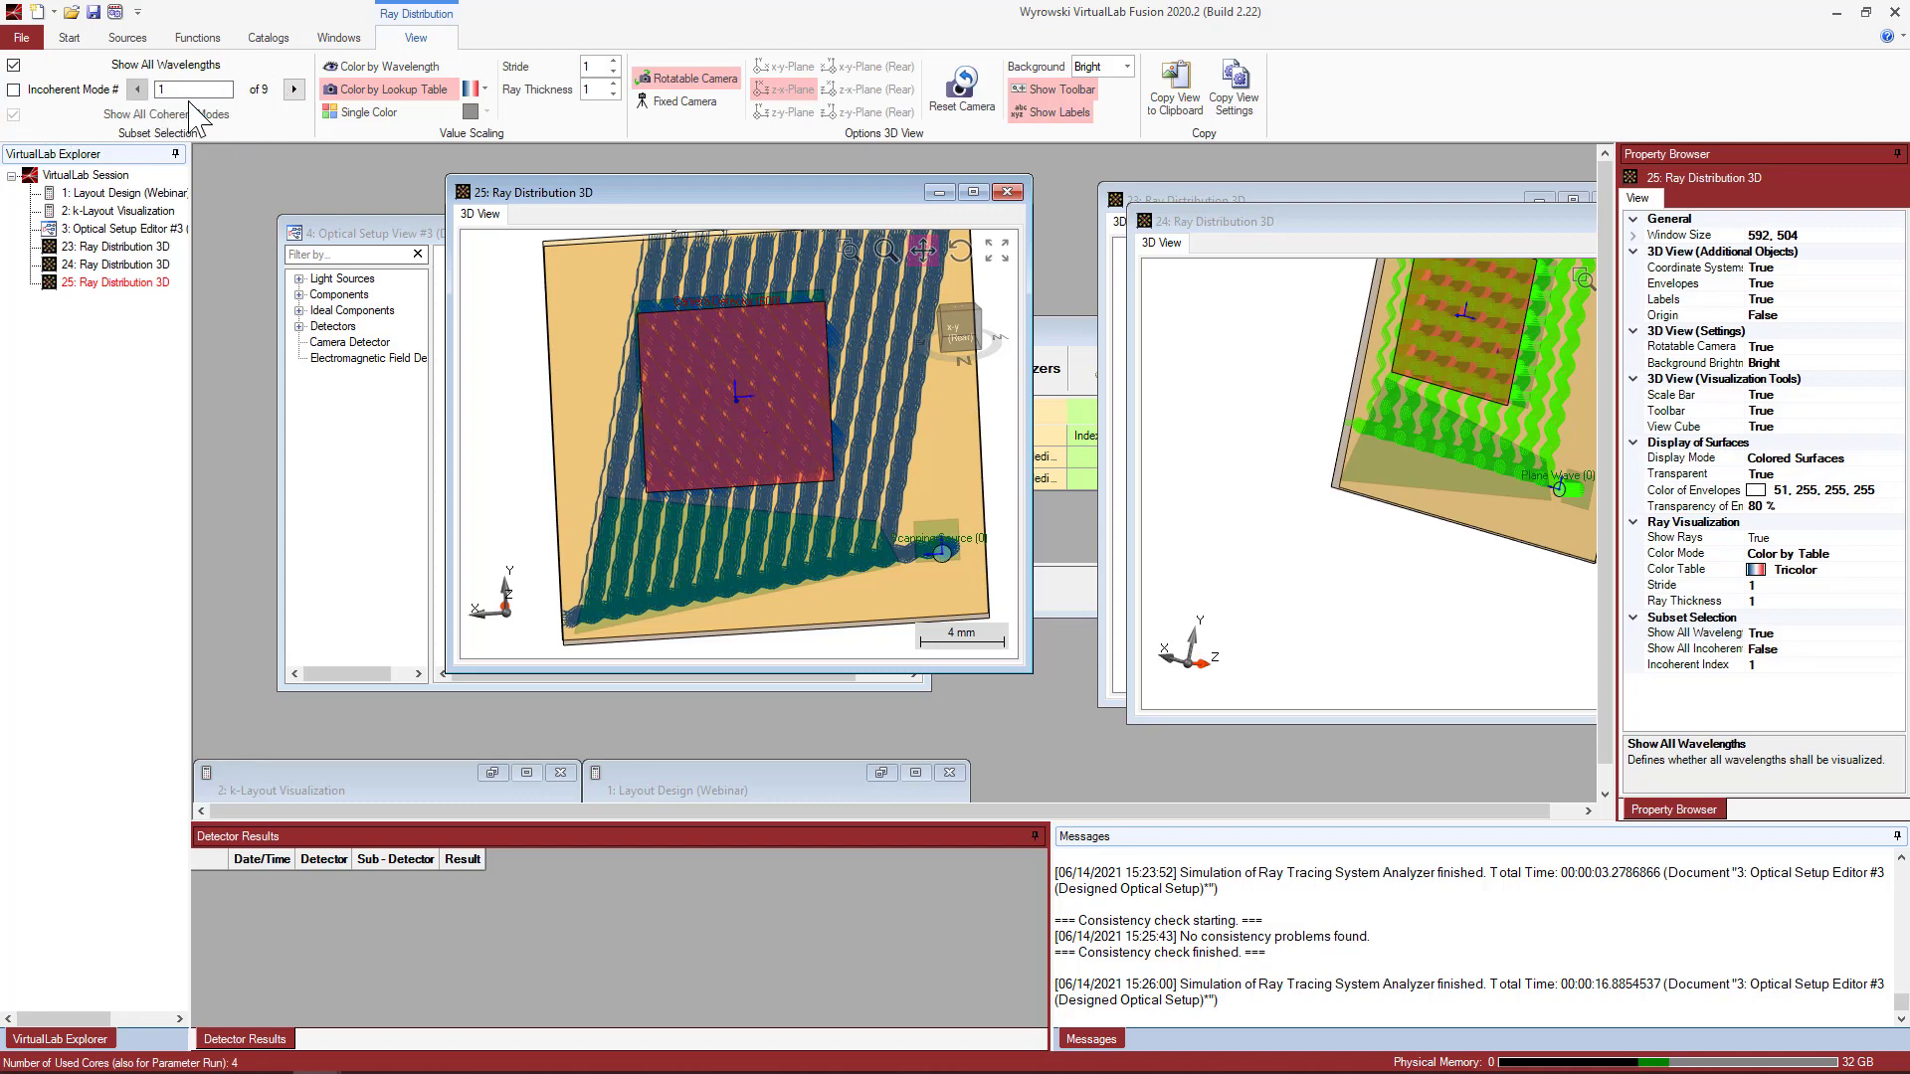
left_click(294, 90)
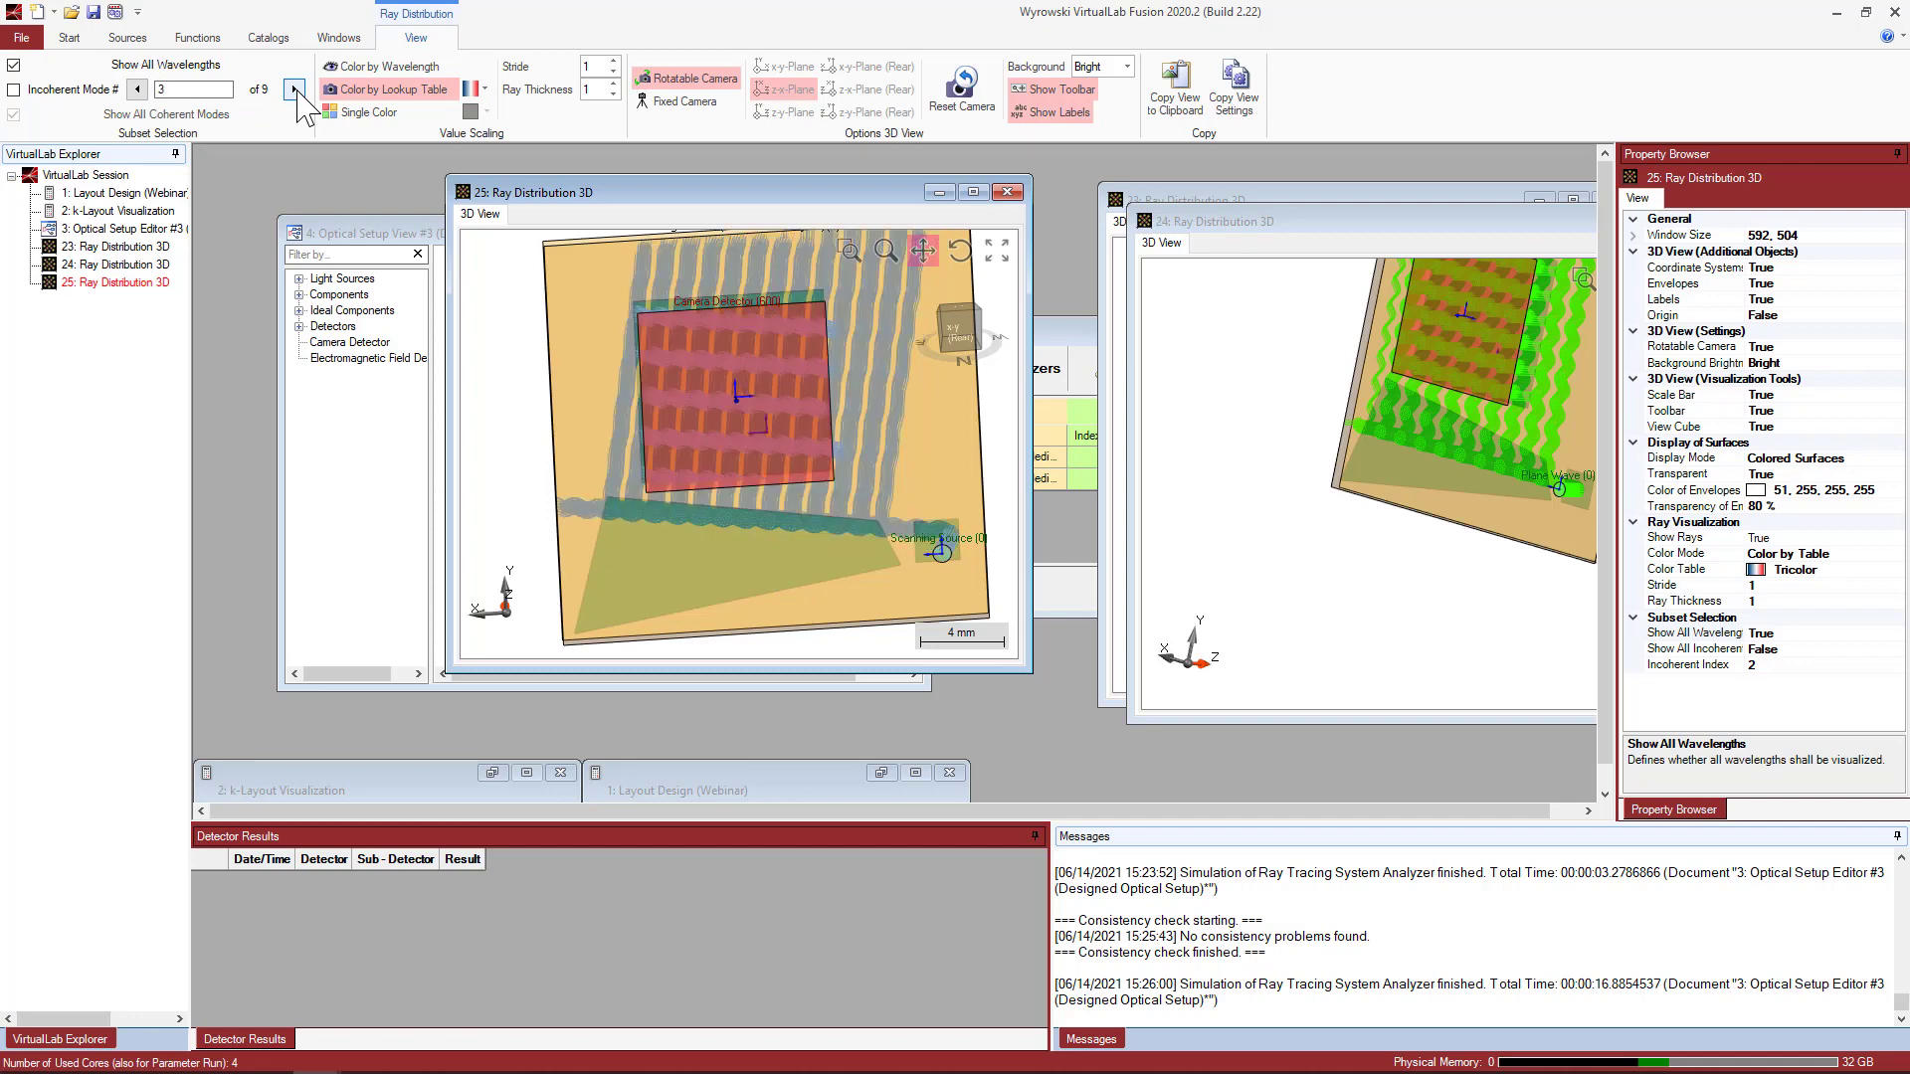
left_click(294, 90)
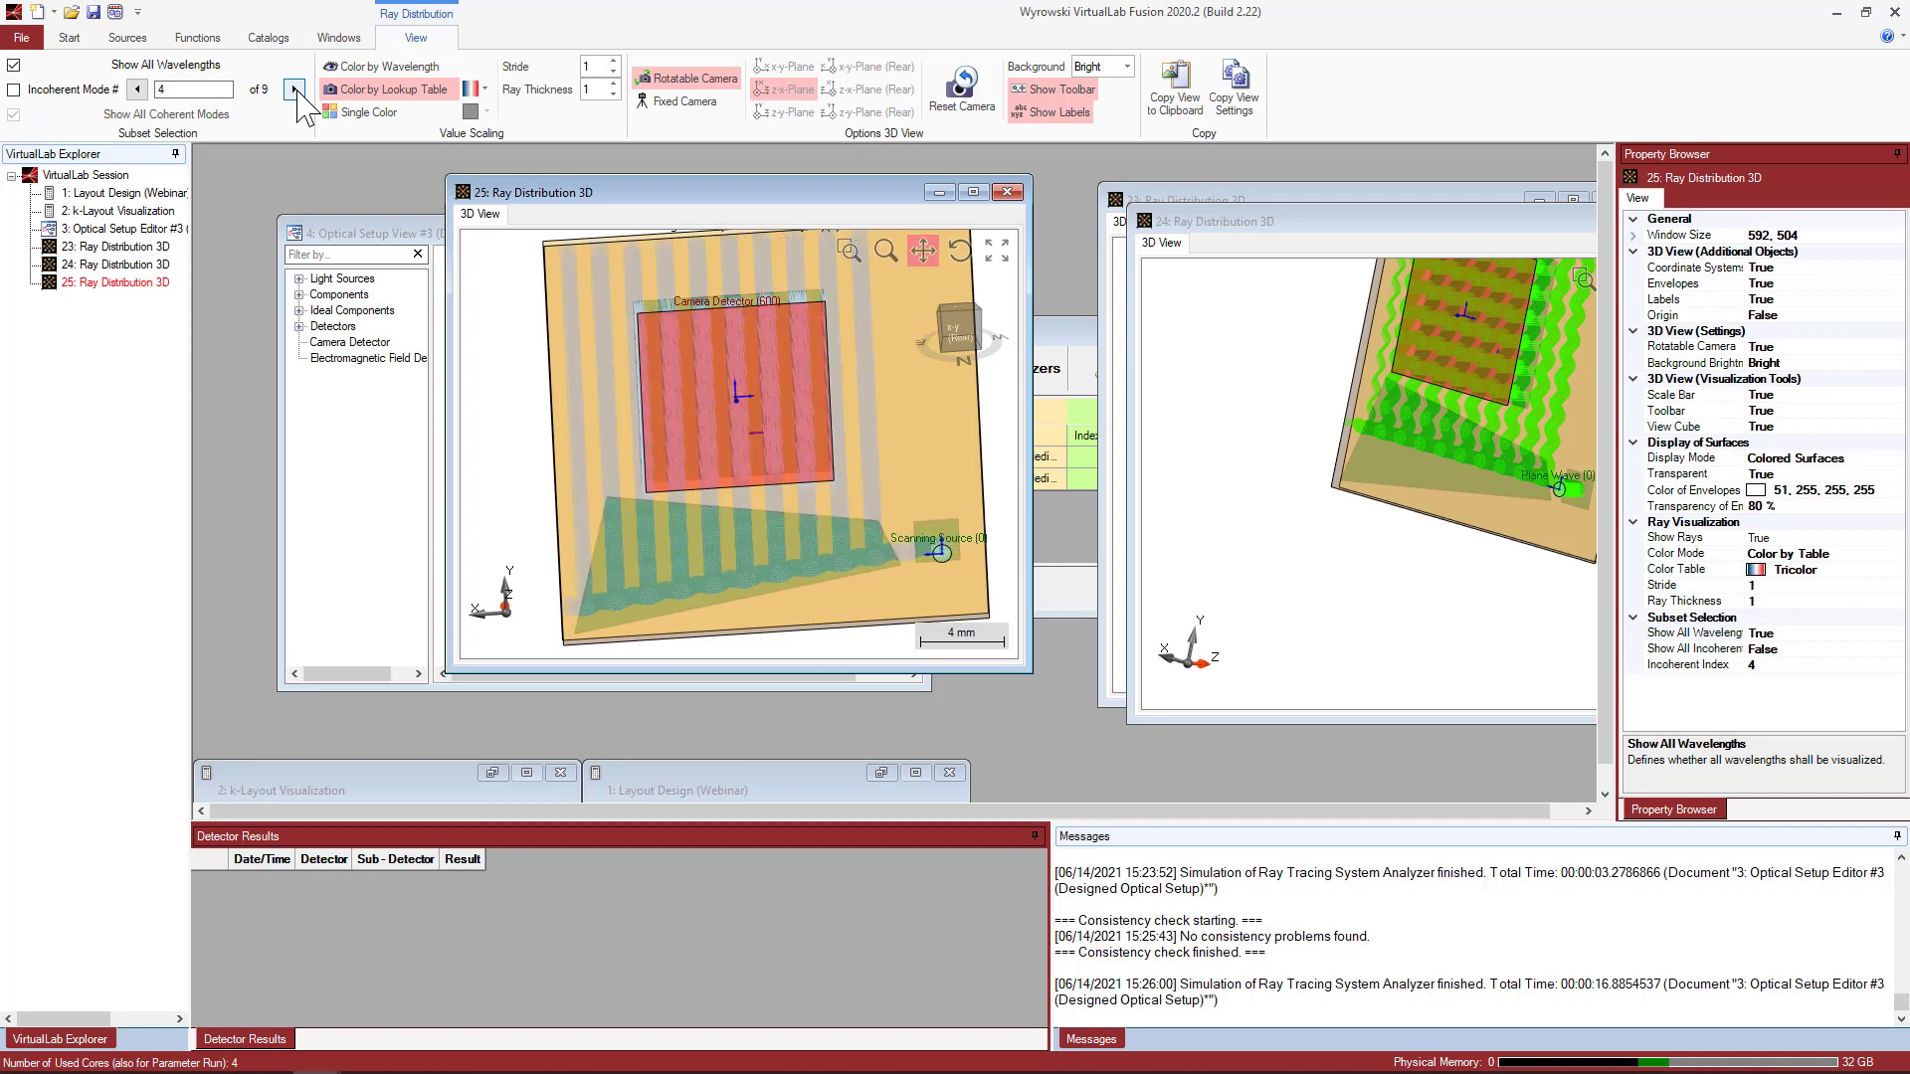
left_click(293, 90)
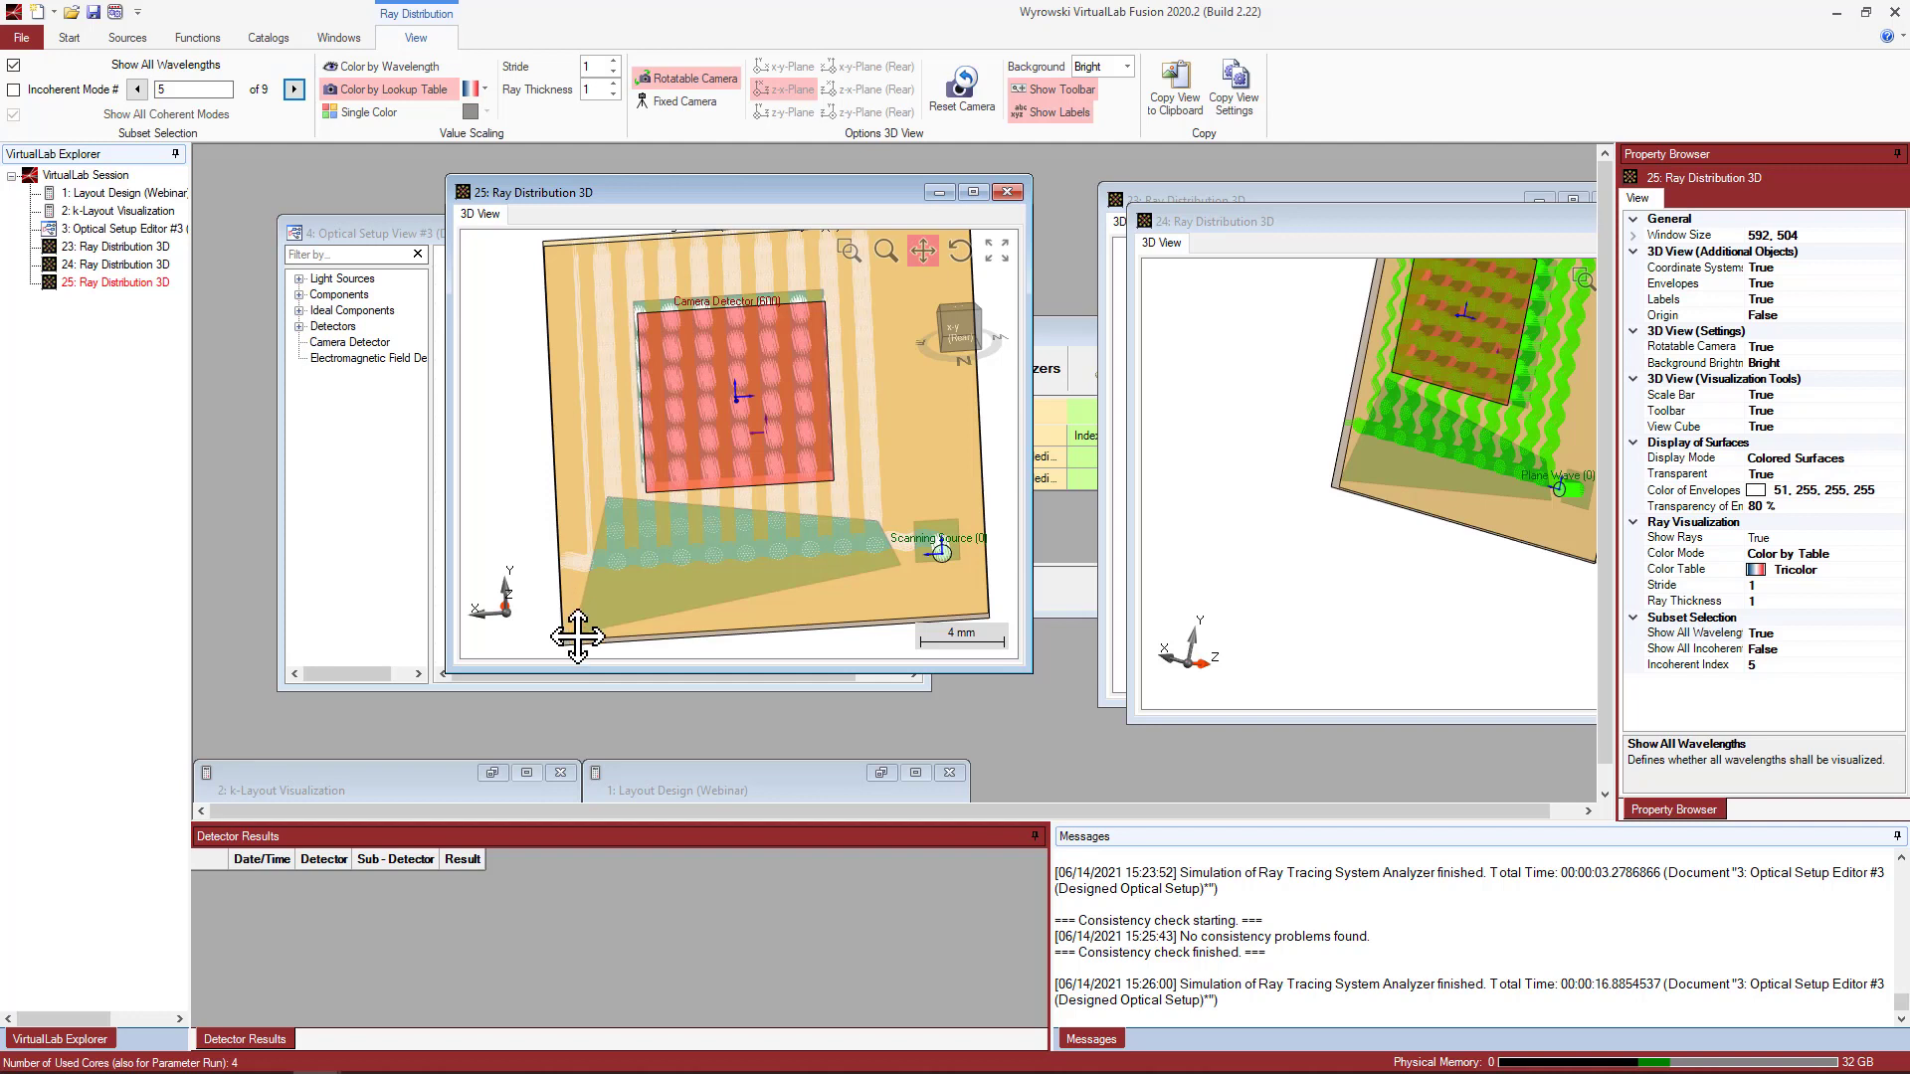
left_click(295, 89)
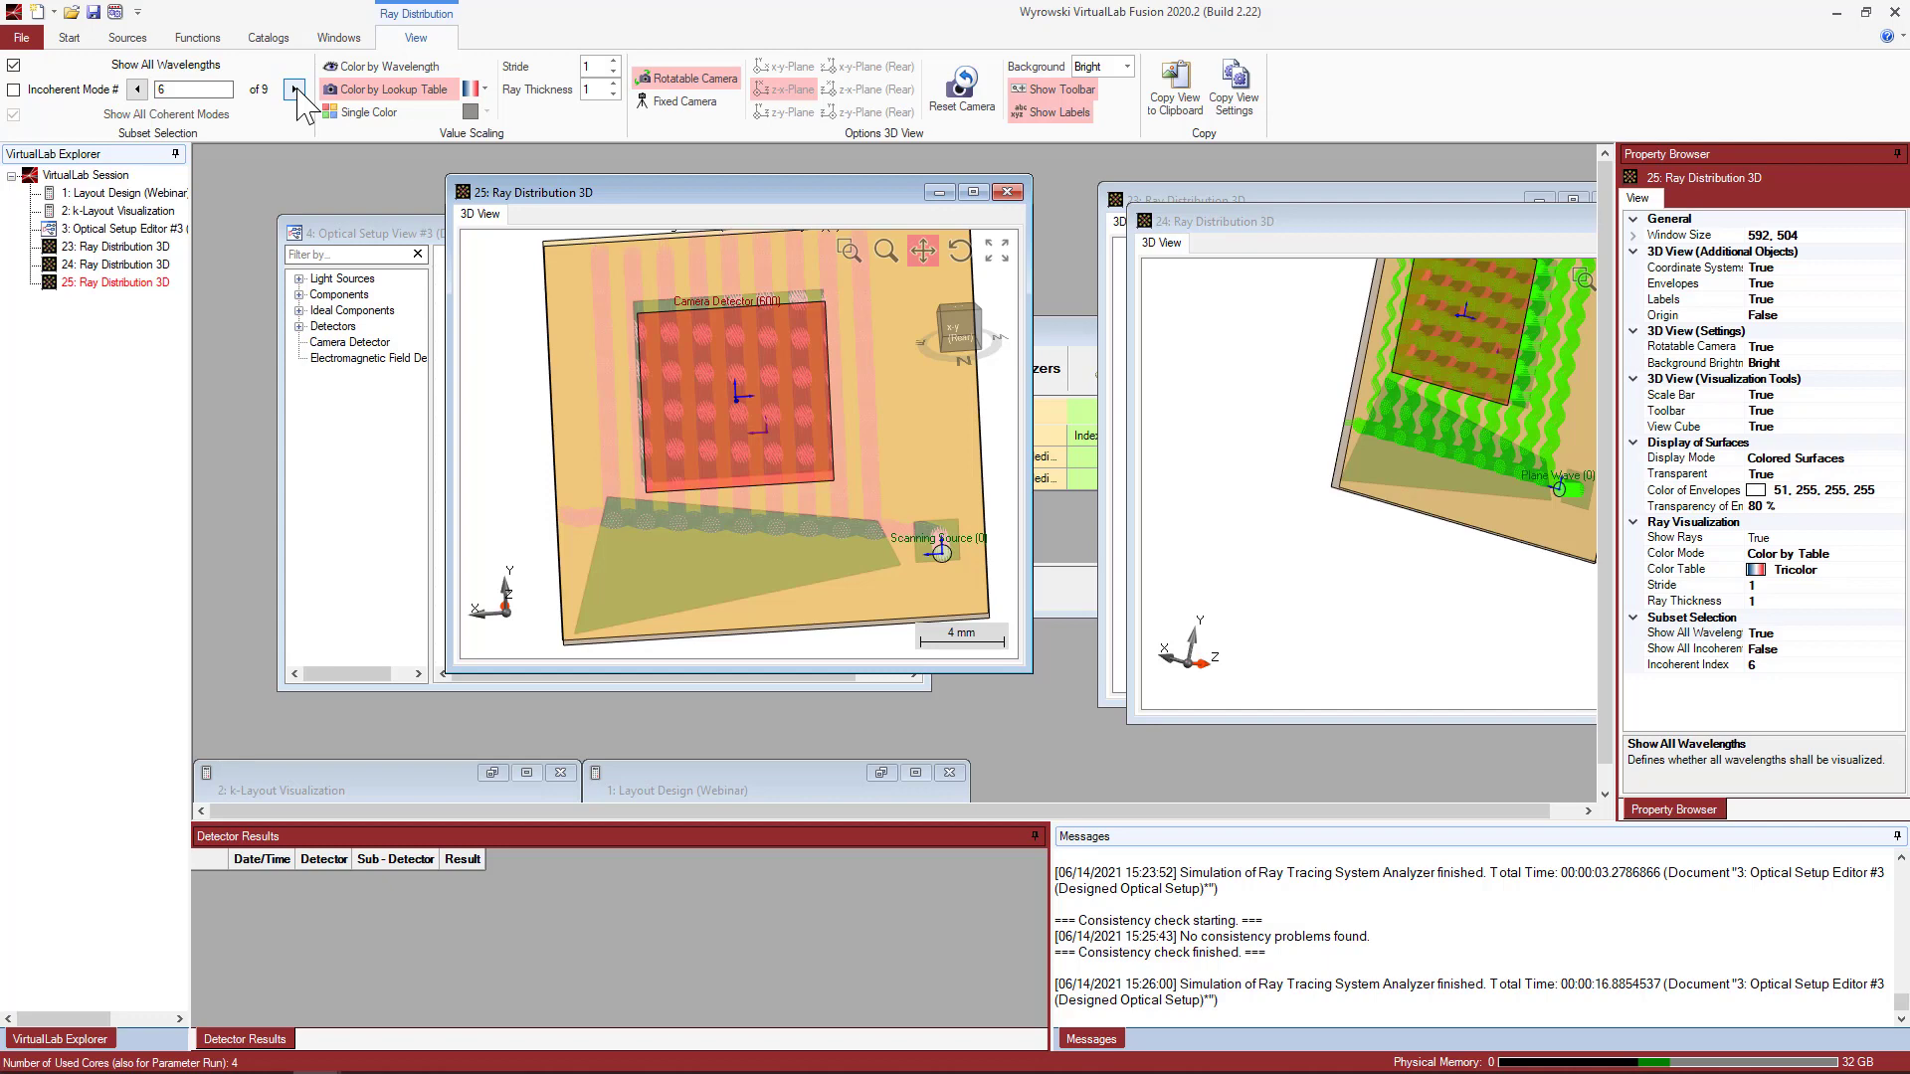
left_click(294, 89)
left_click(295, 89)
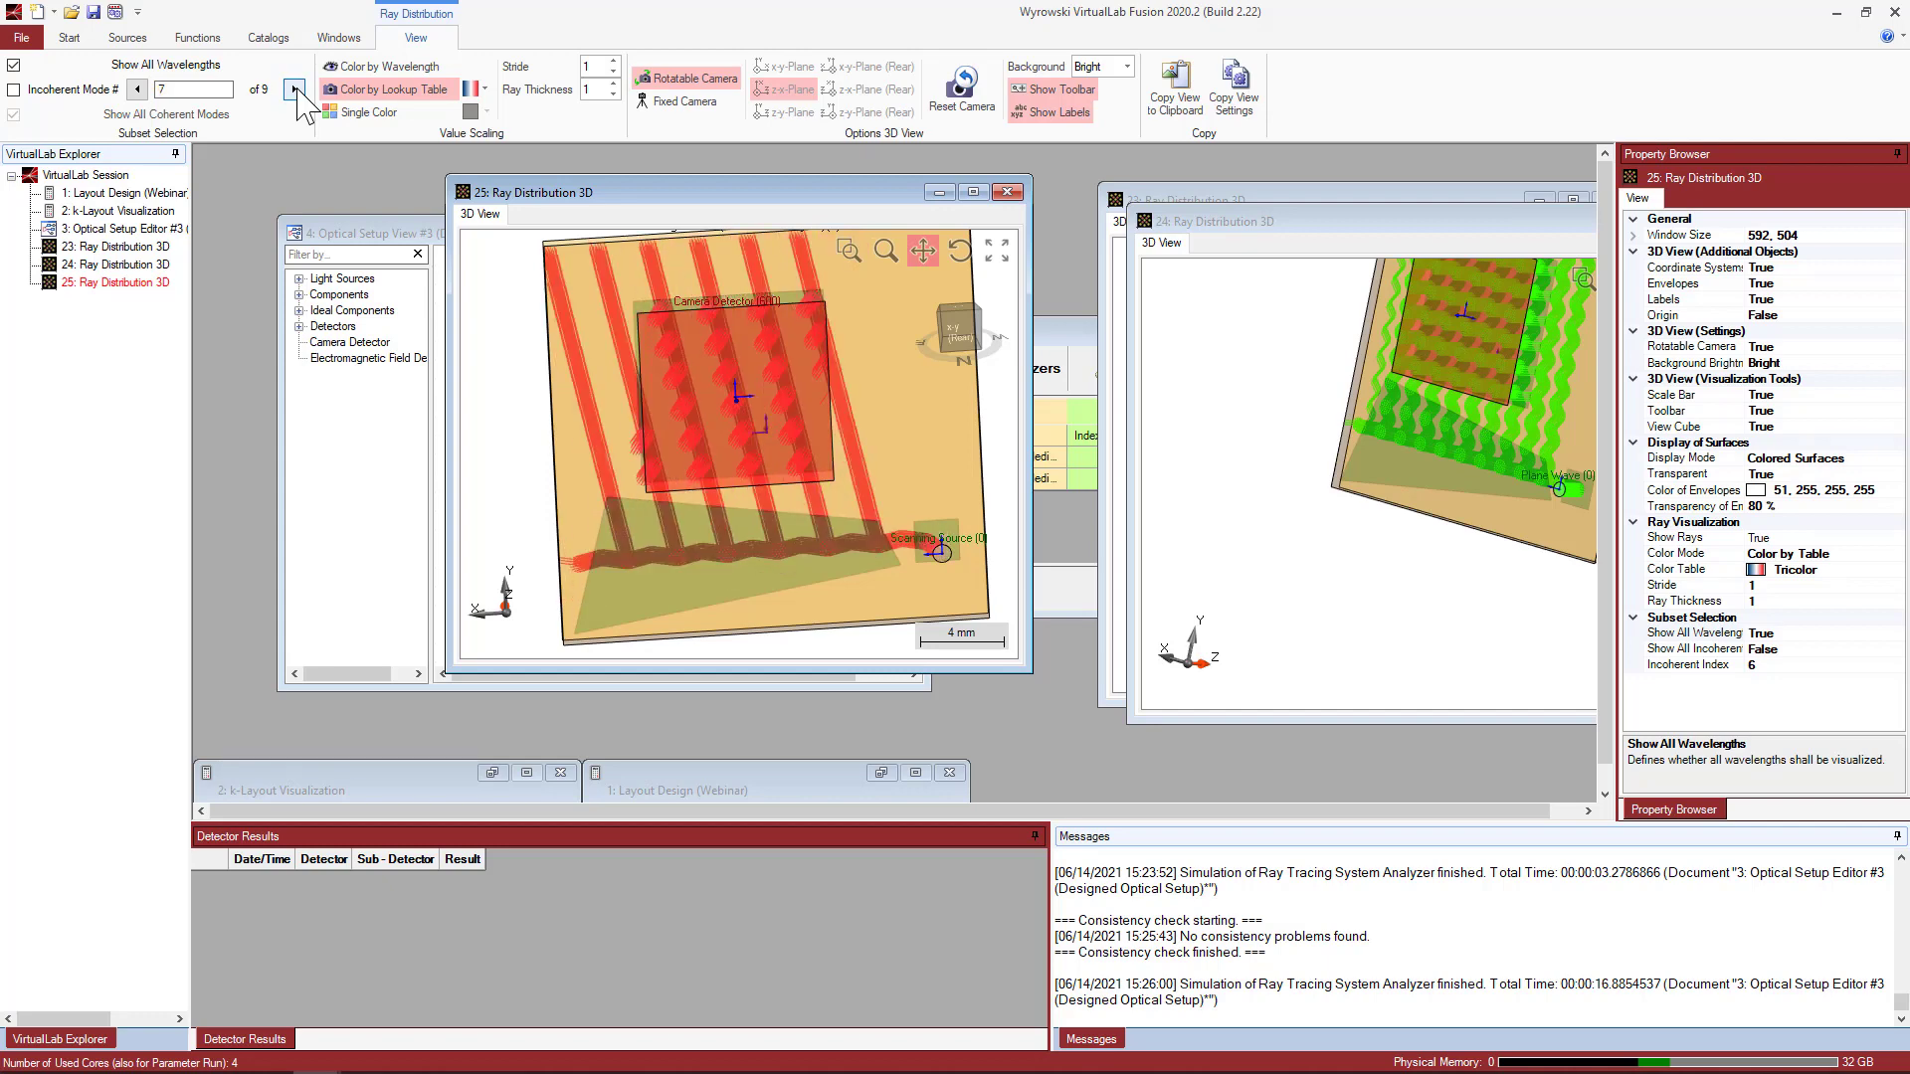
left_click(295, 90)
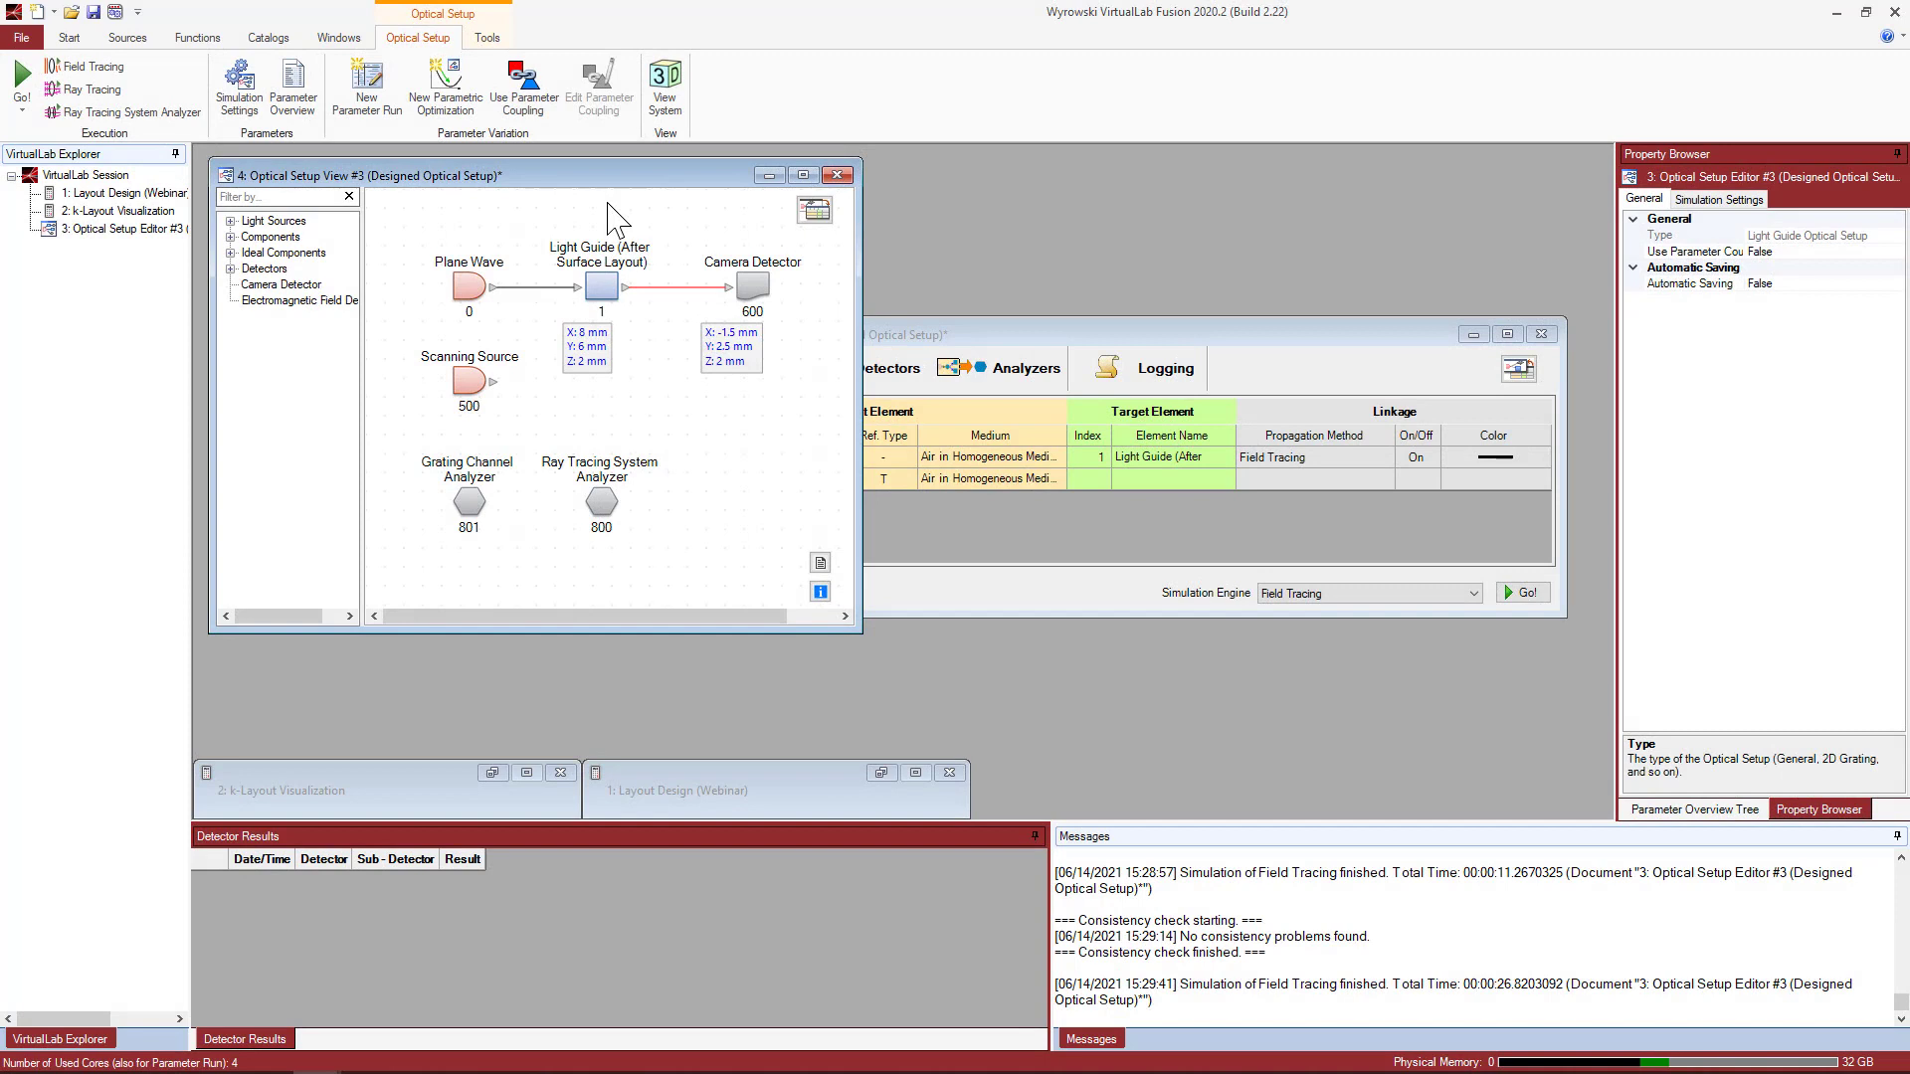
Open the surface layout of the first plane surface in the Light Guide component and review its list of grating regions.
double_click(600, 291)
left_click_drag(937, 250, 950, 147)
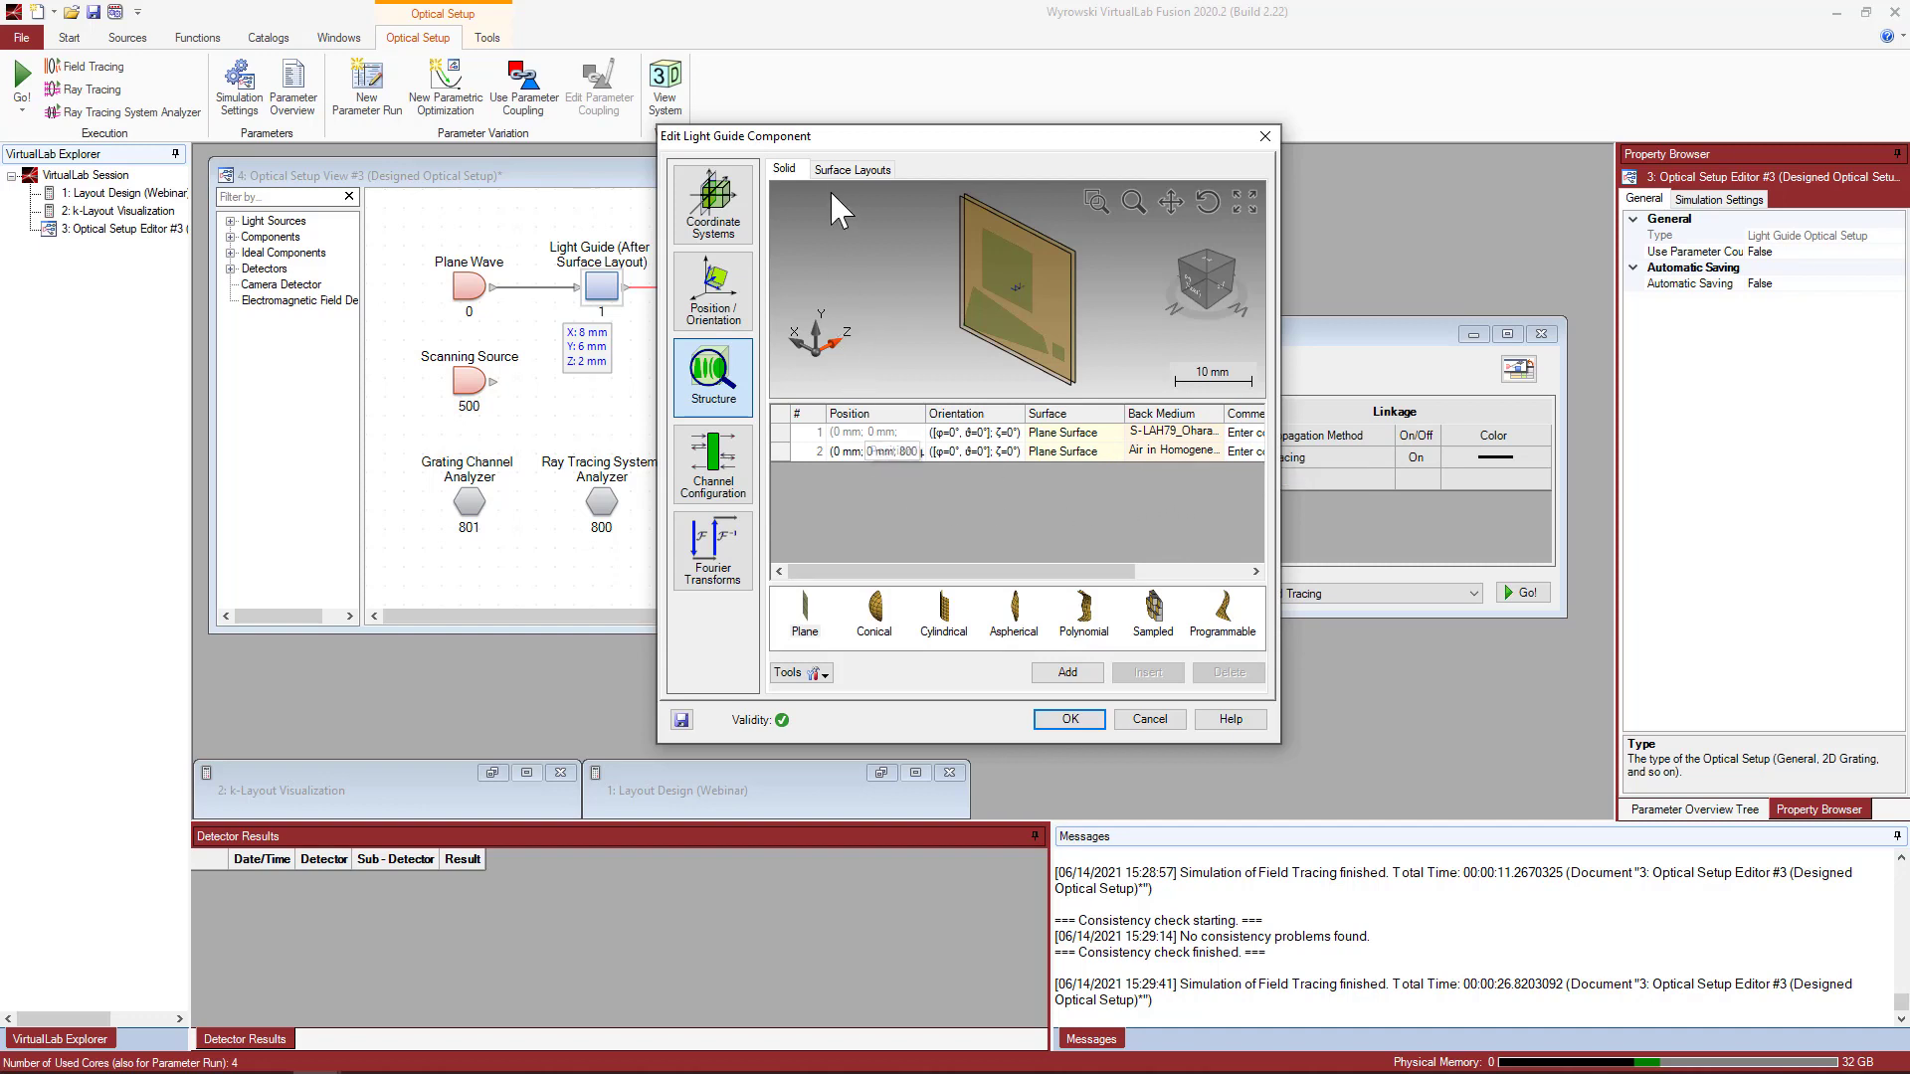
left_click(847, 170)
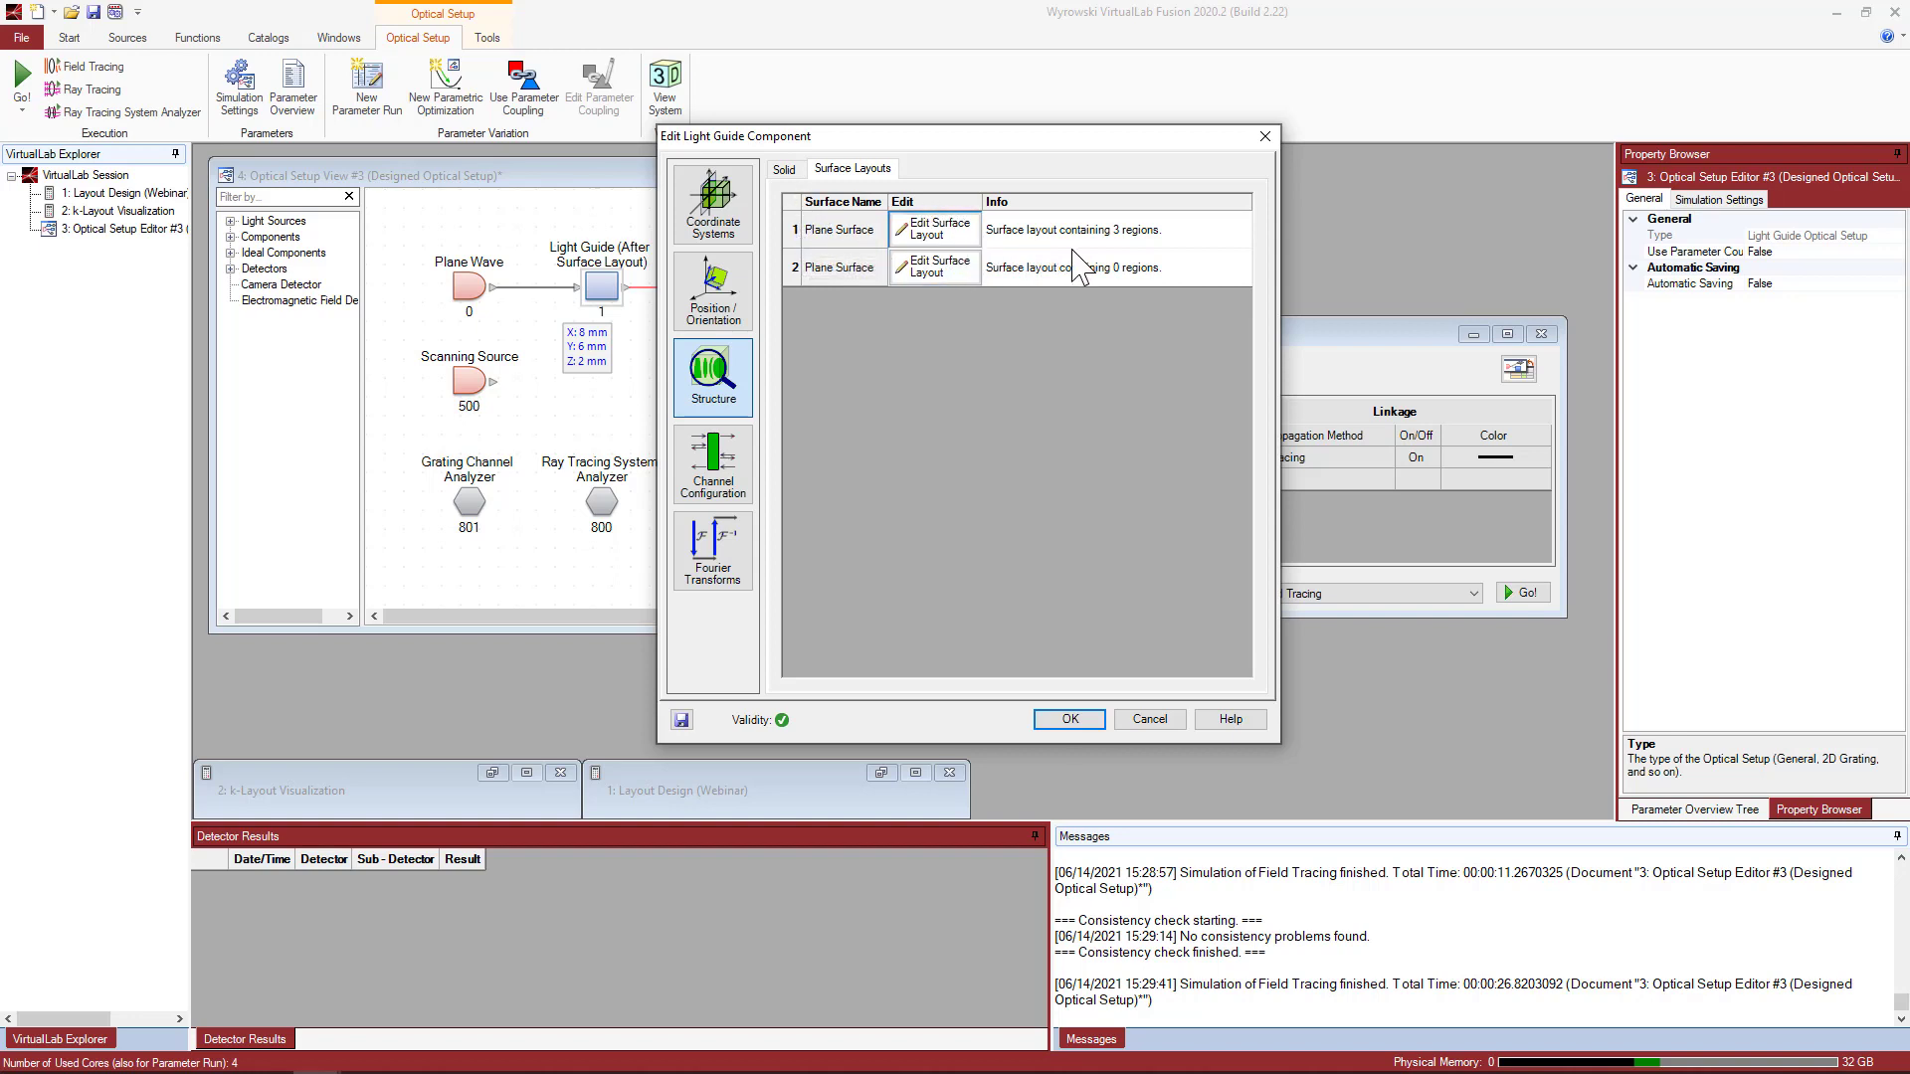
left_click(933, 231)
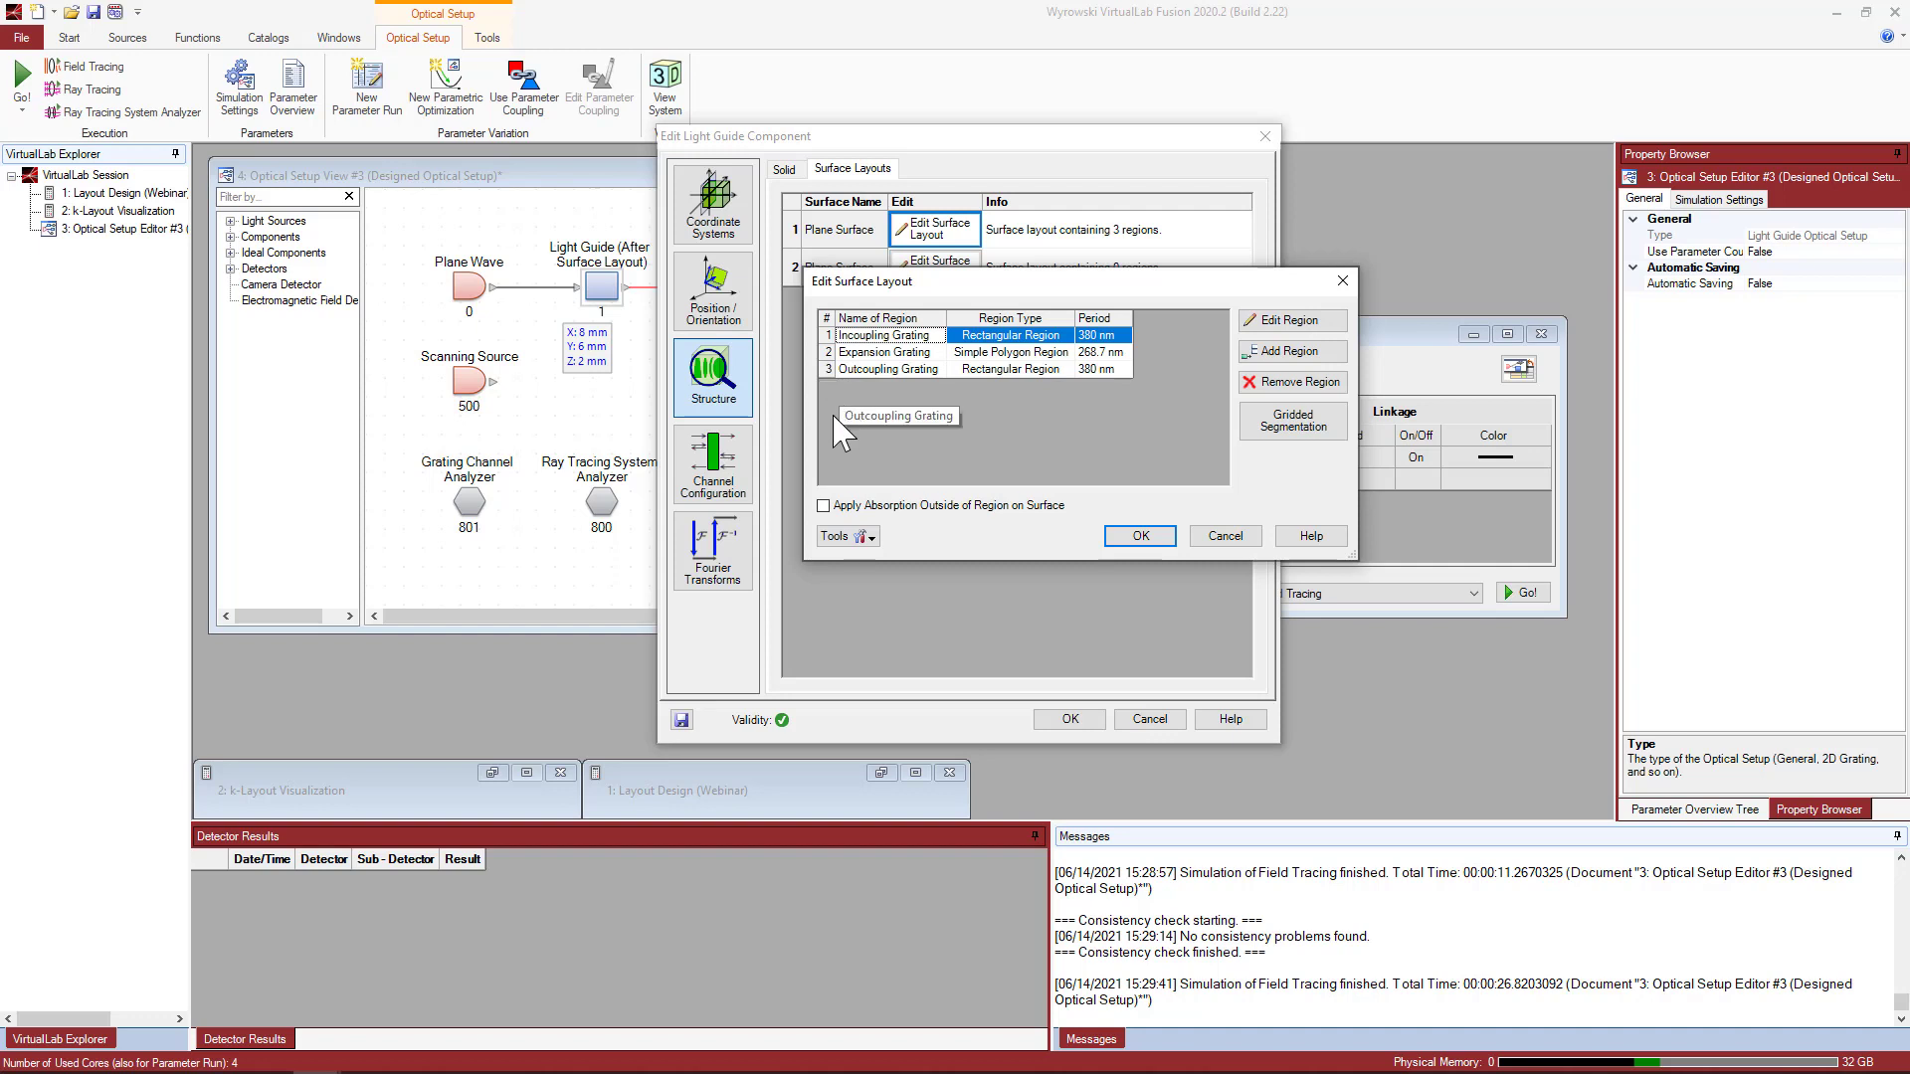
Add a new grating region to the first surface's layout and change its shape to a simple polygon region.
left_click(1265, 354)
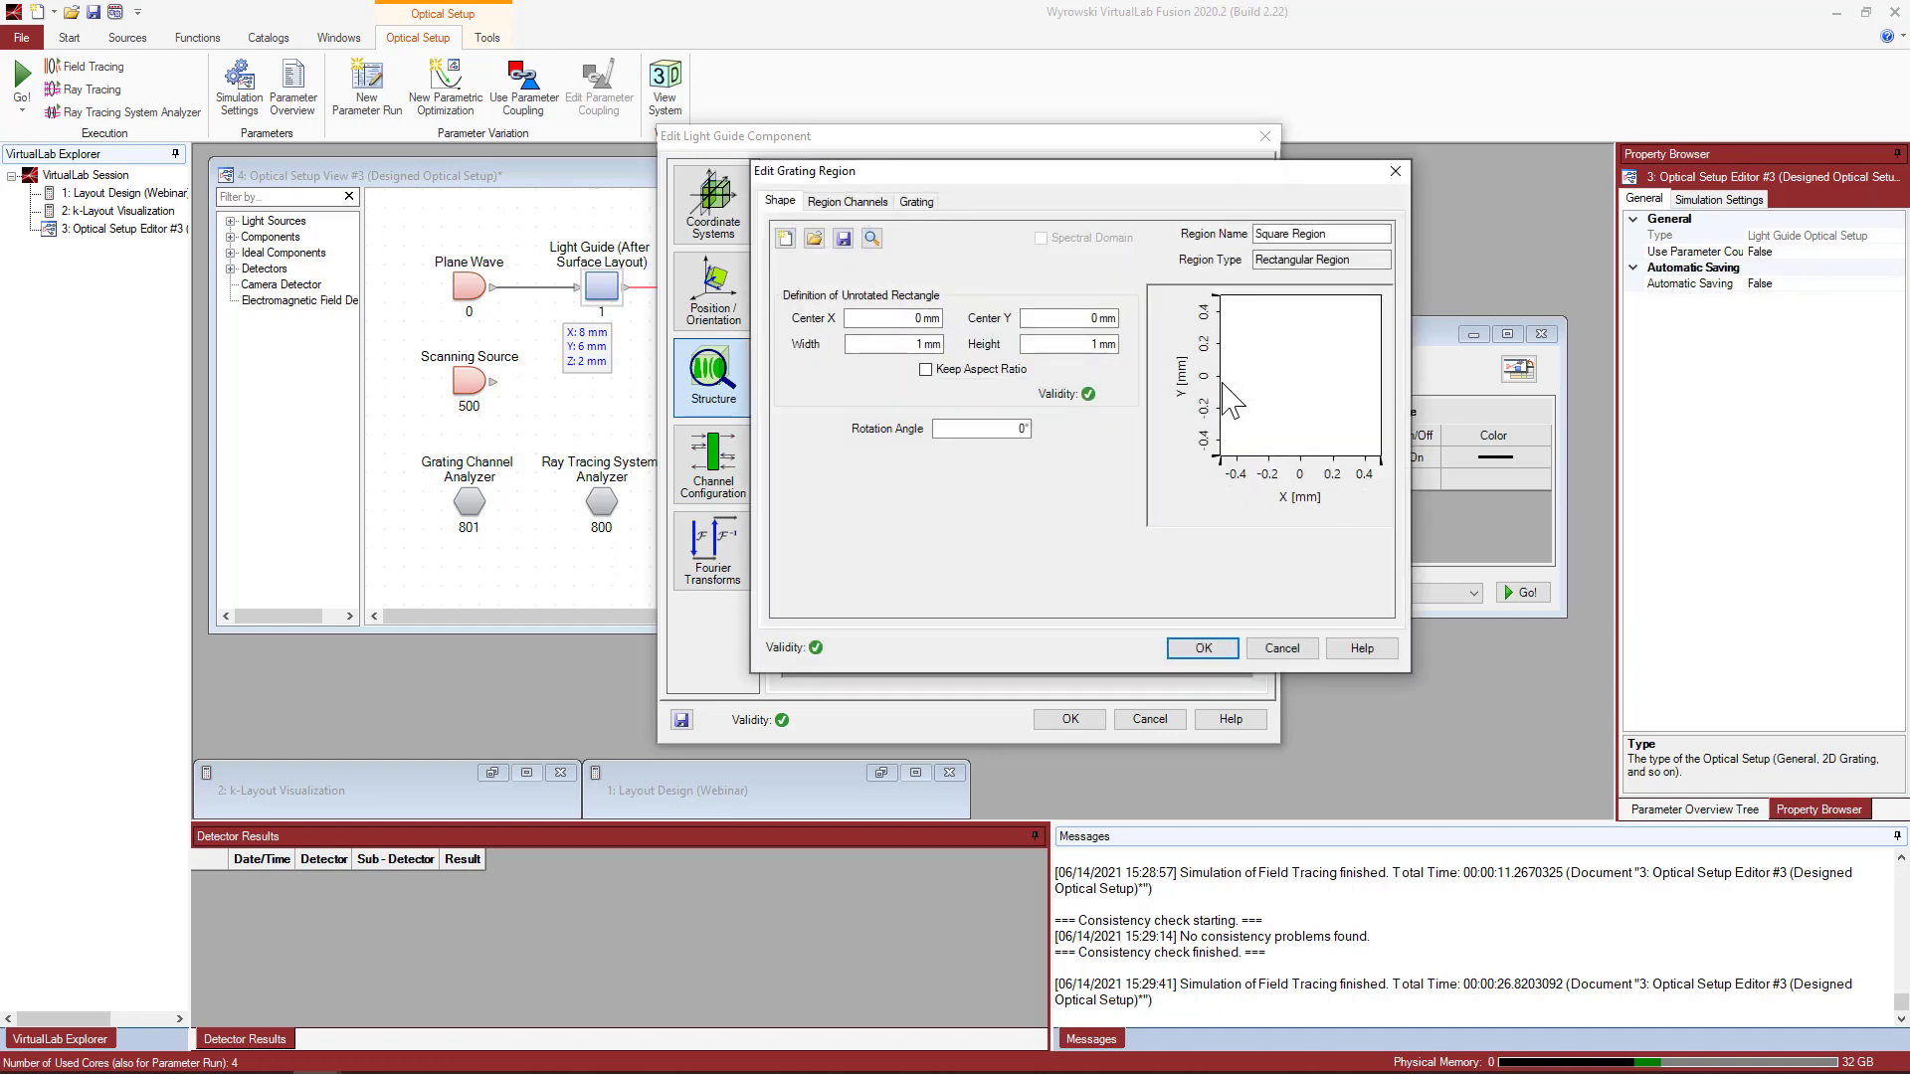
left_click_drag(1124, 174, 1177, 168)
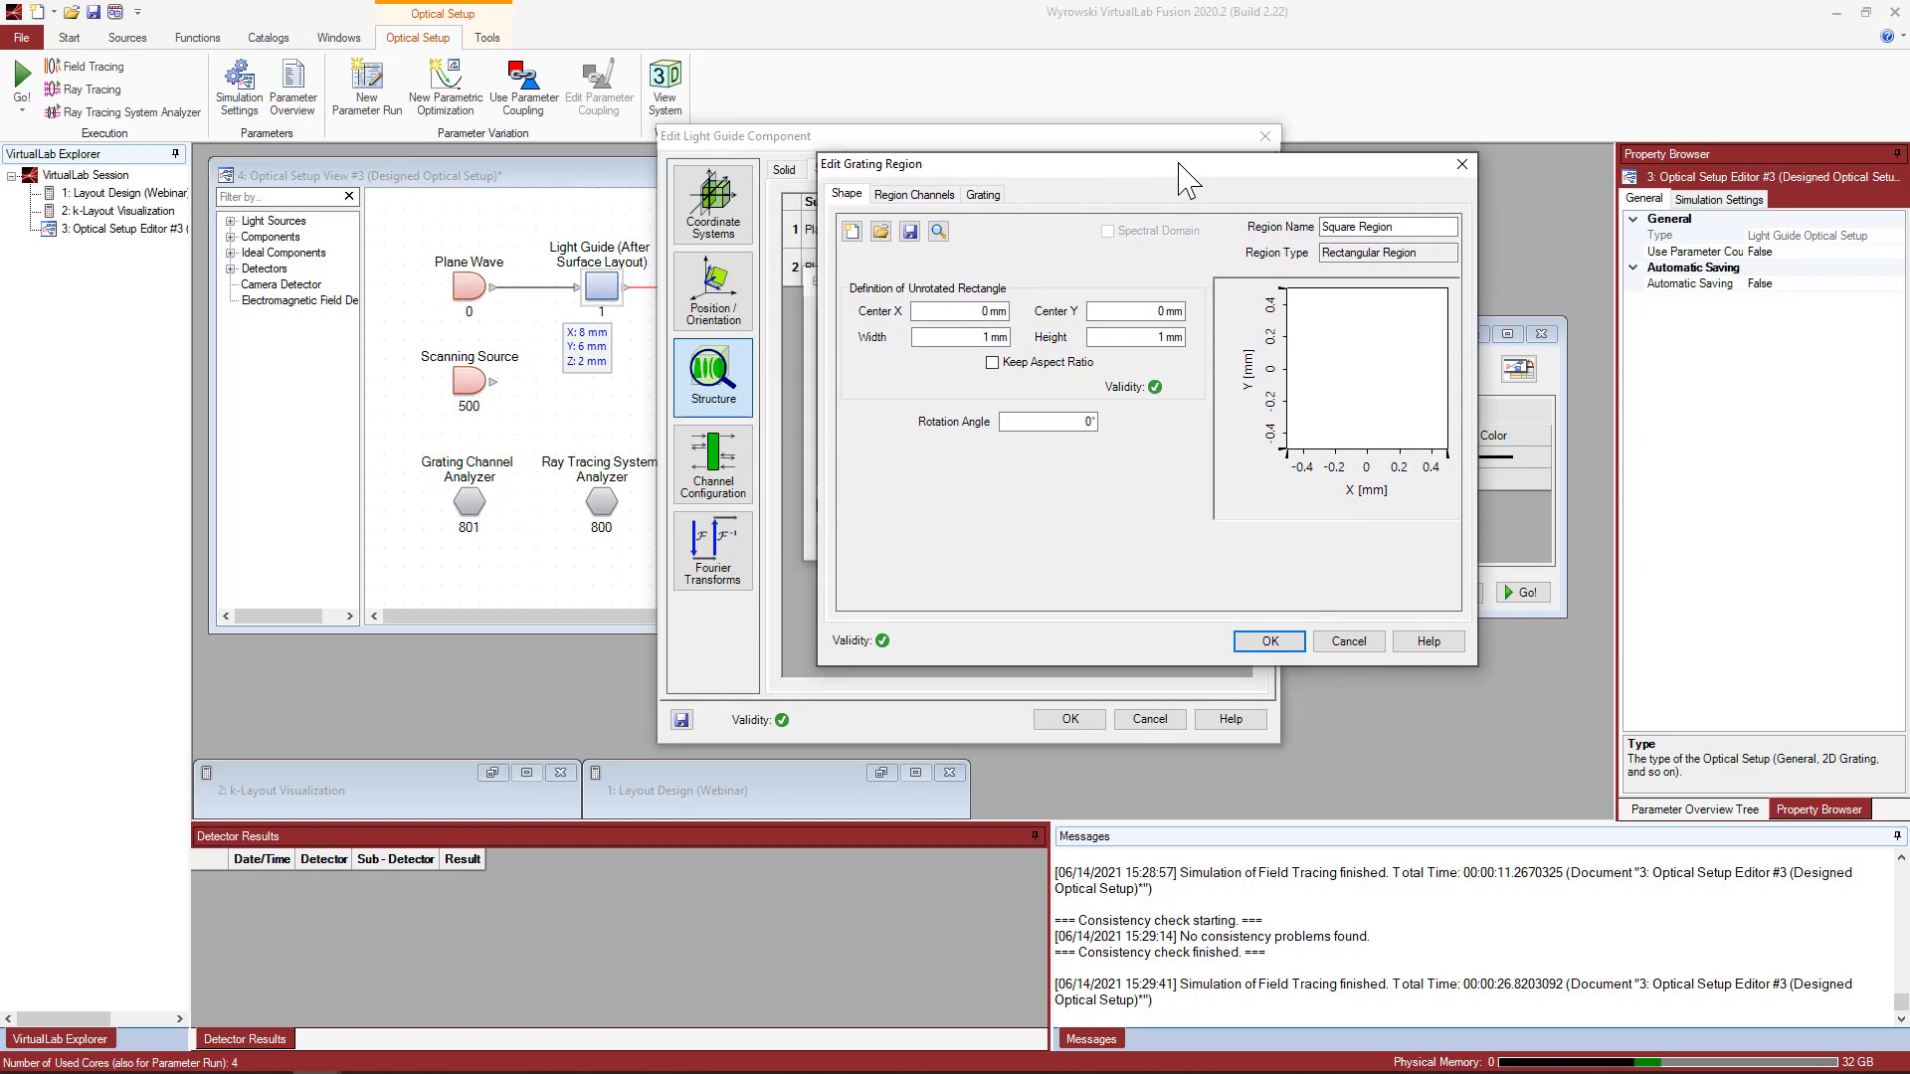
left_click(852, 231)
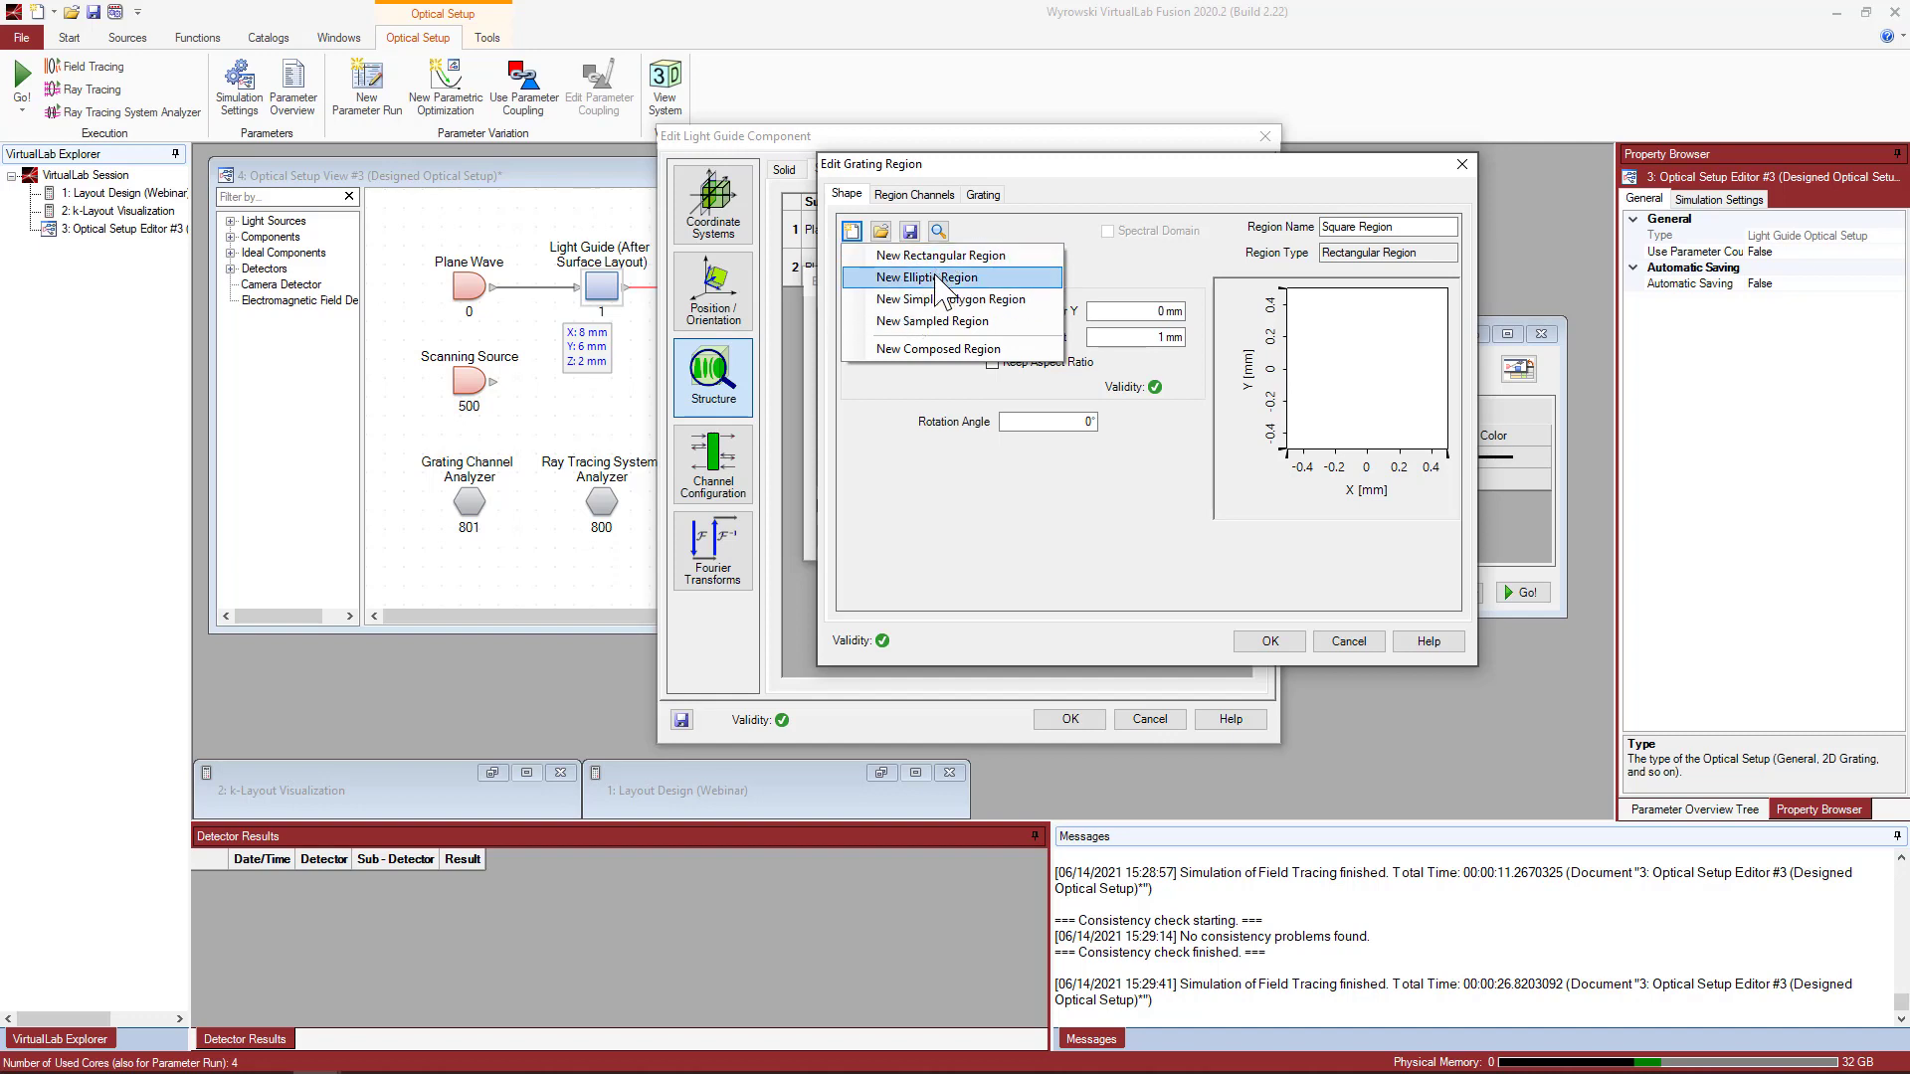
left_click(1035, 300)
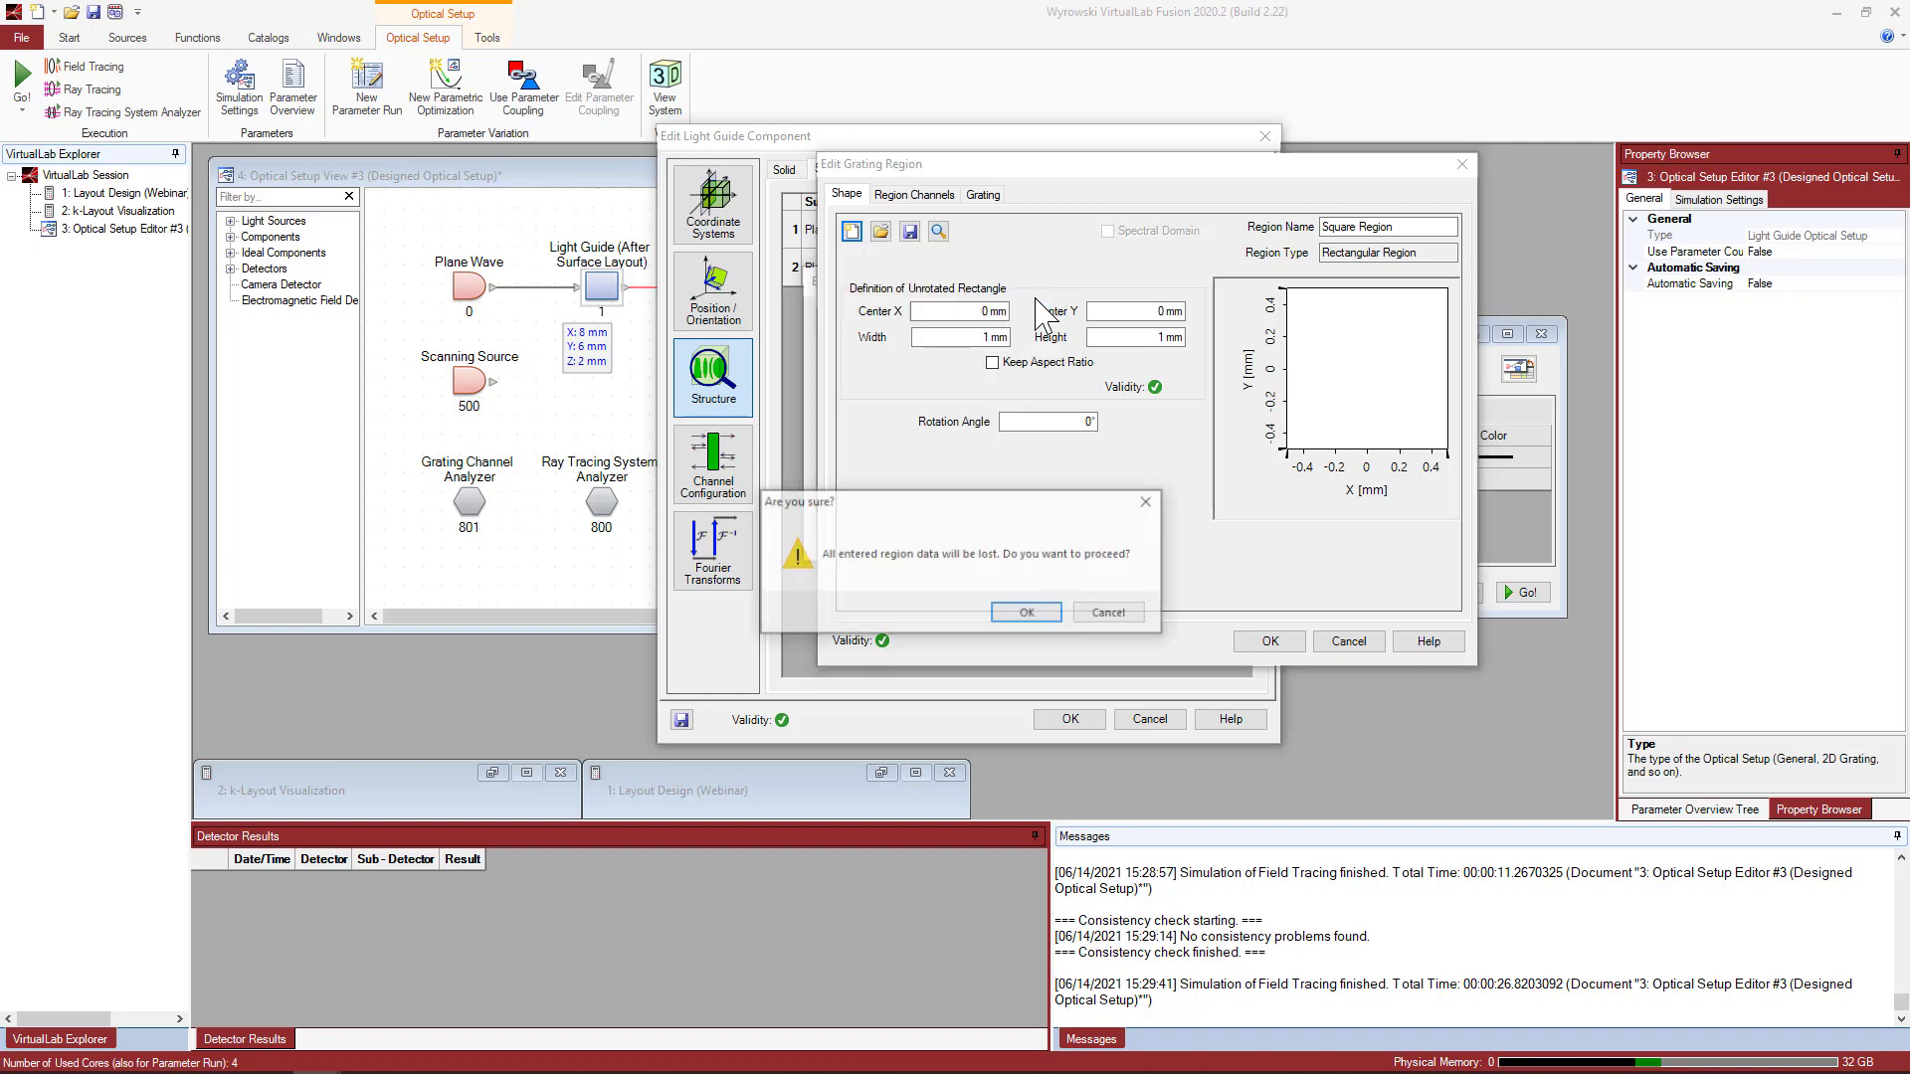
left_click(1039, 610)
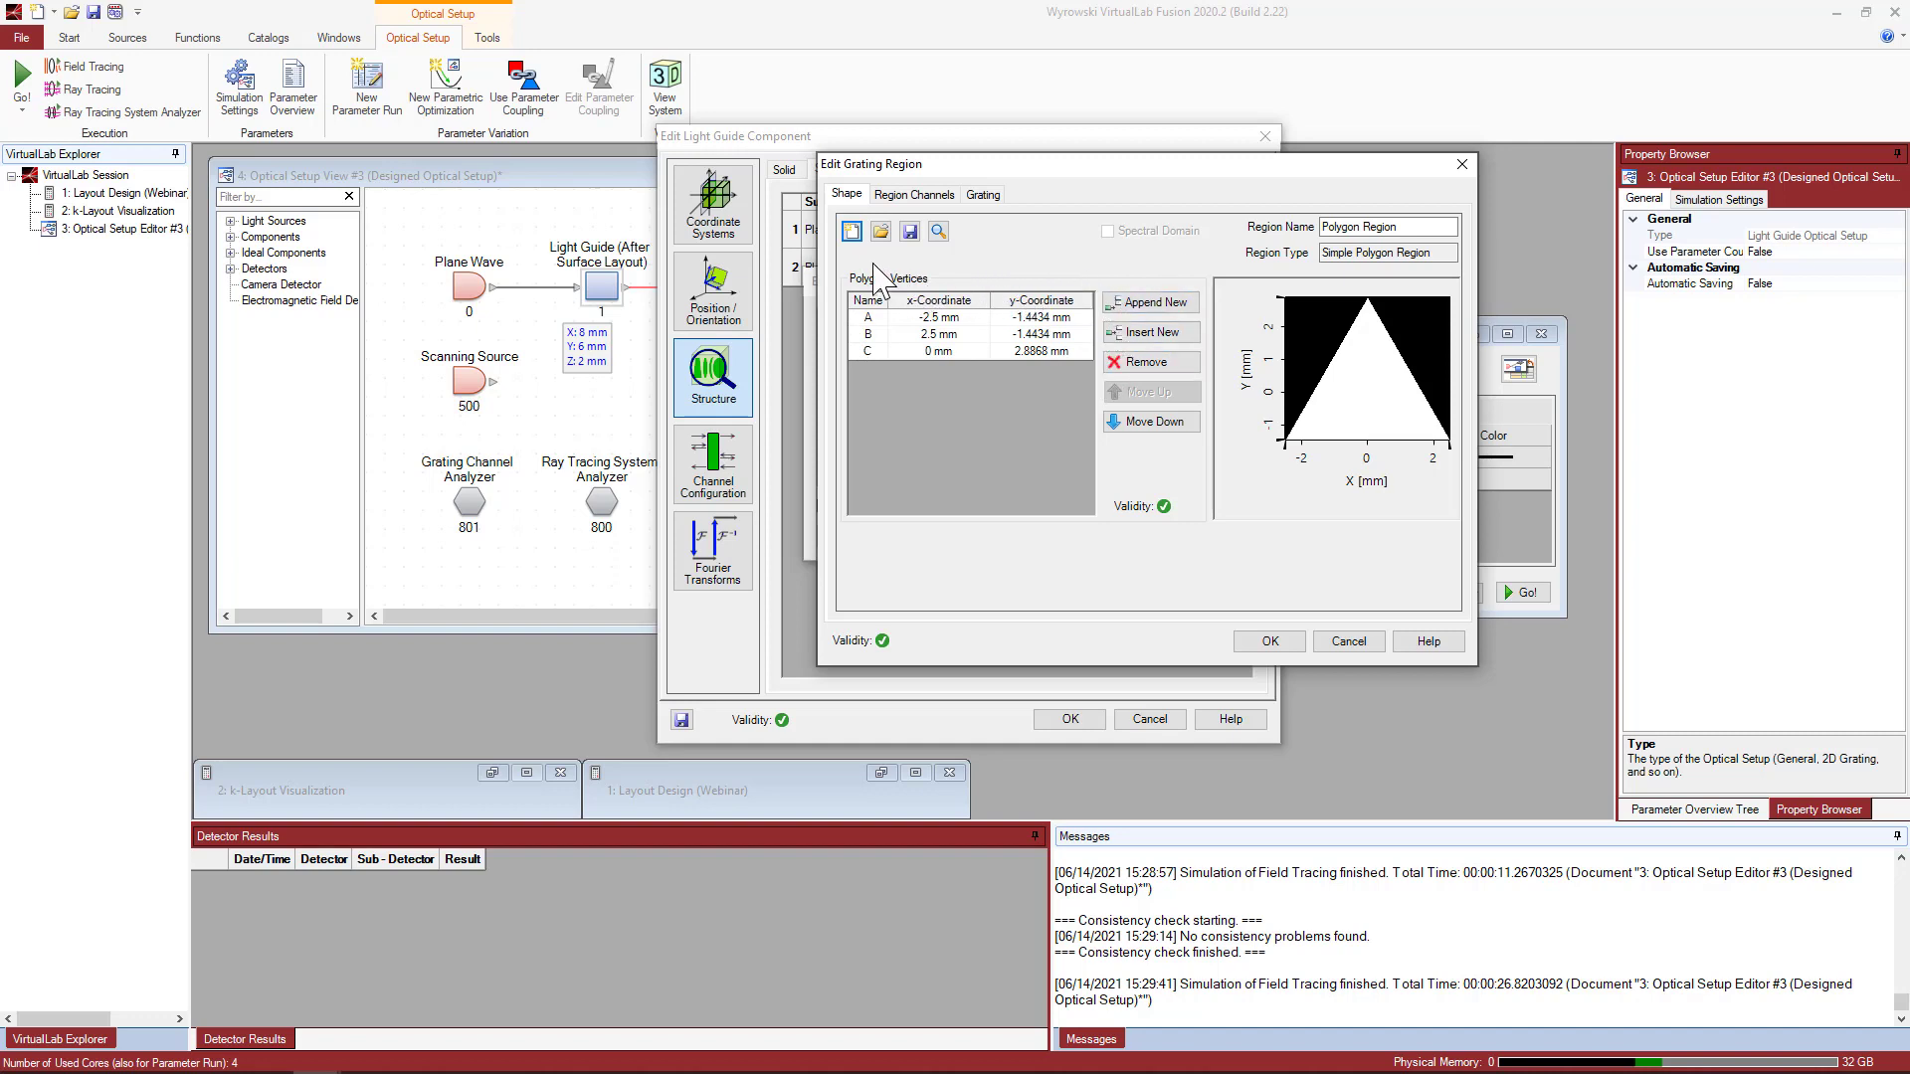
left_click(851, 231)
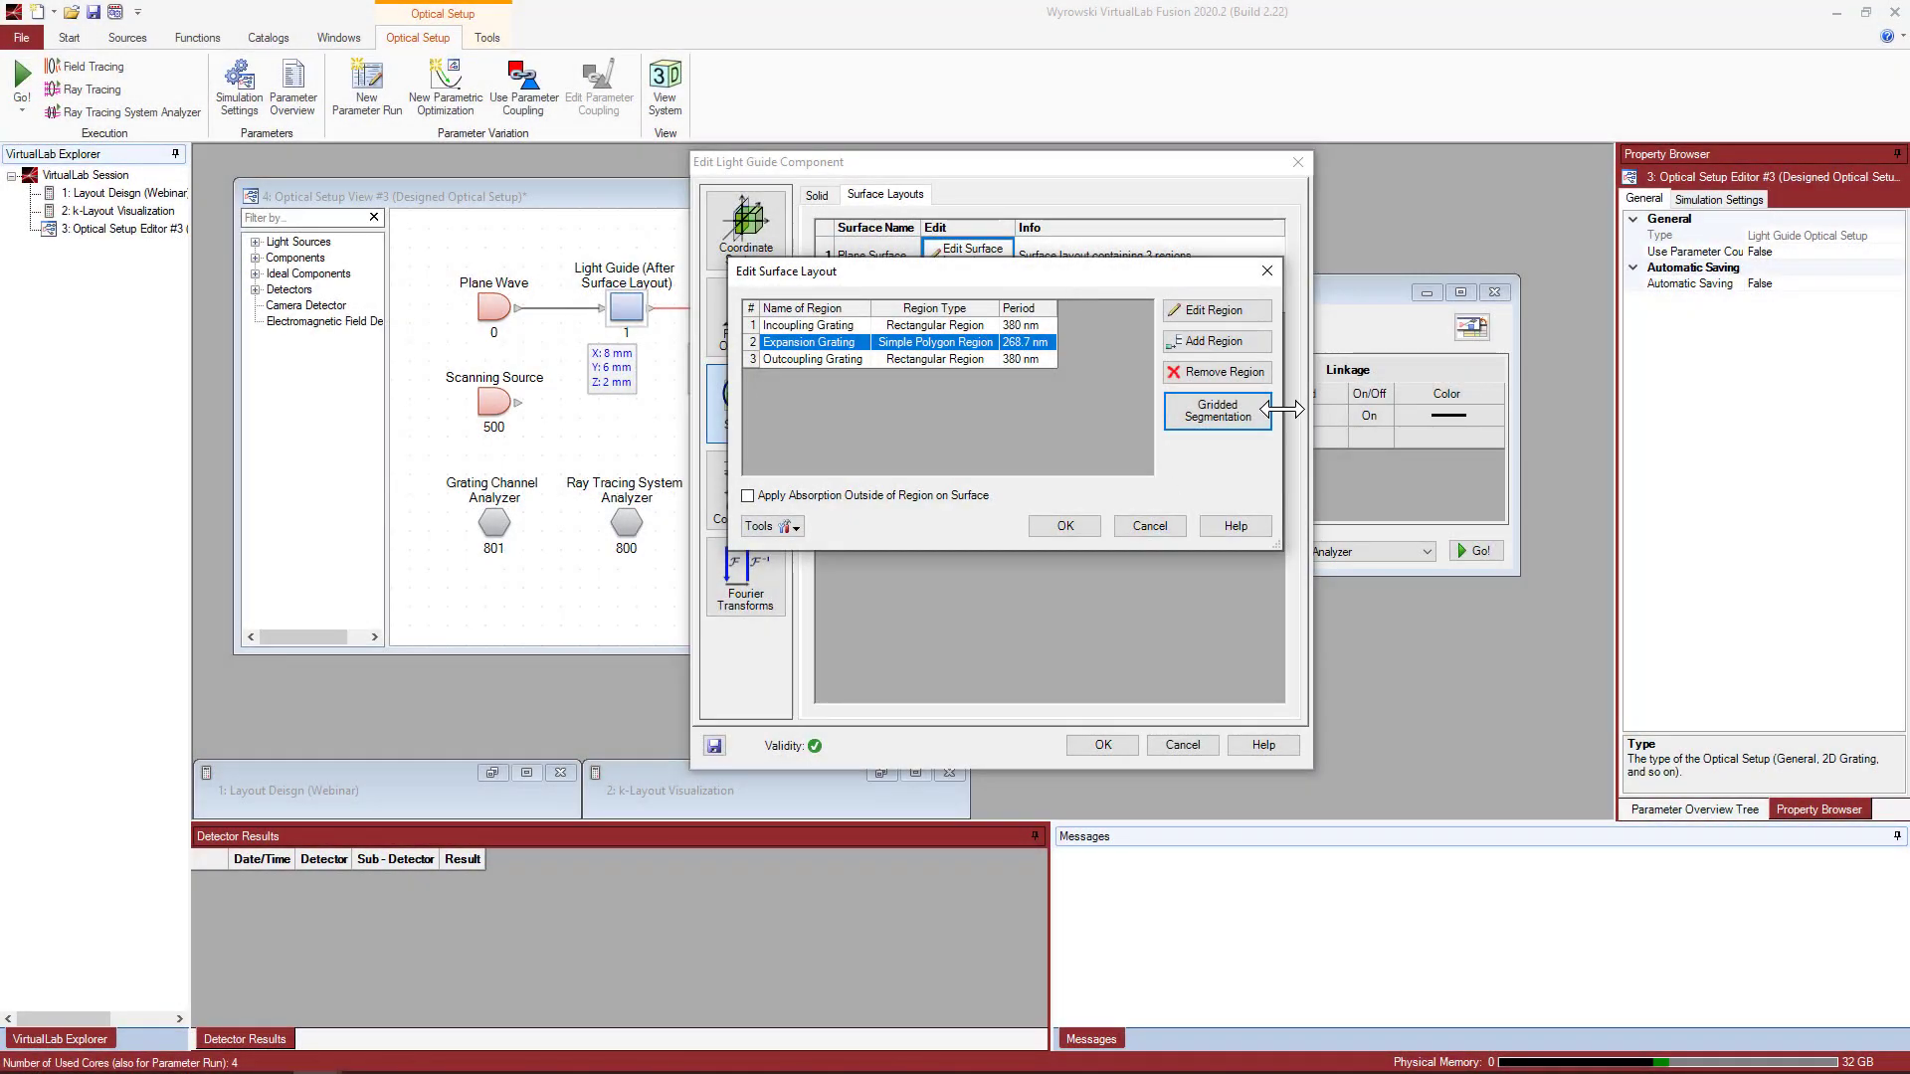
Try a gridded segmentation of the Expansion Grating with 3 horizontal by 4 vertical tiles and an increased segmentation angle.
left_click(1191, 417)
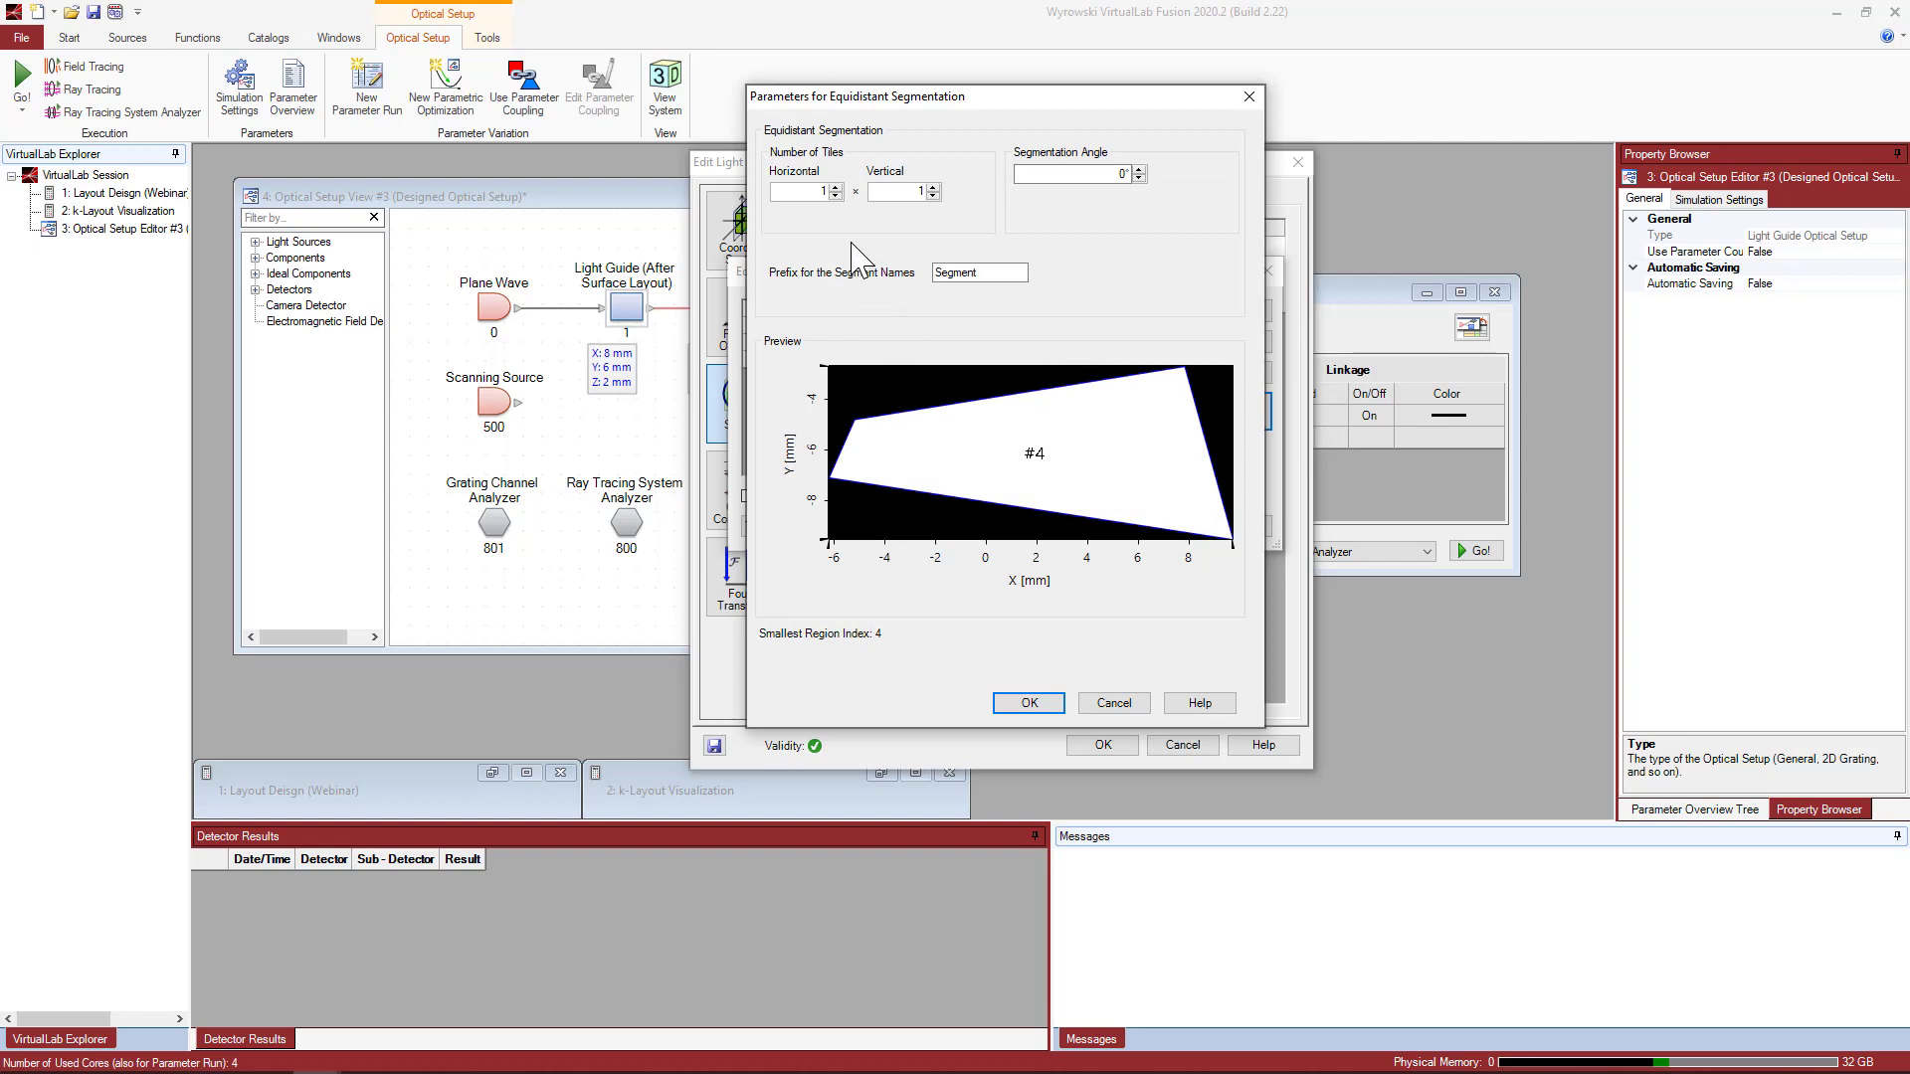
left_click(836, 187)
left_click(836, 187)
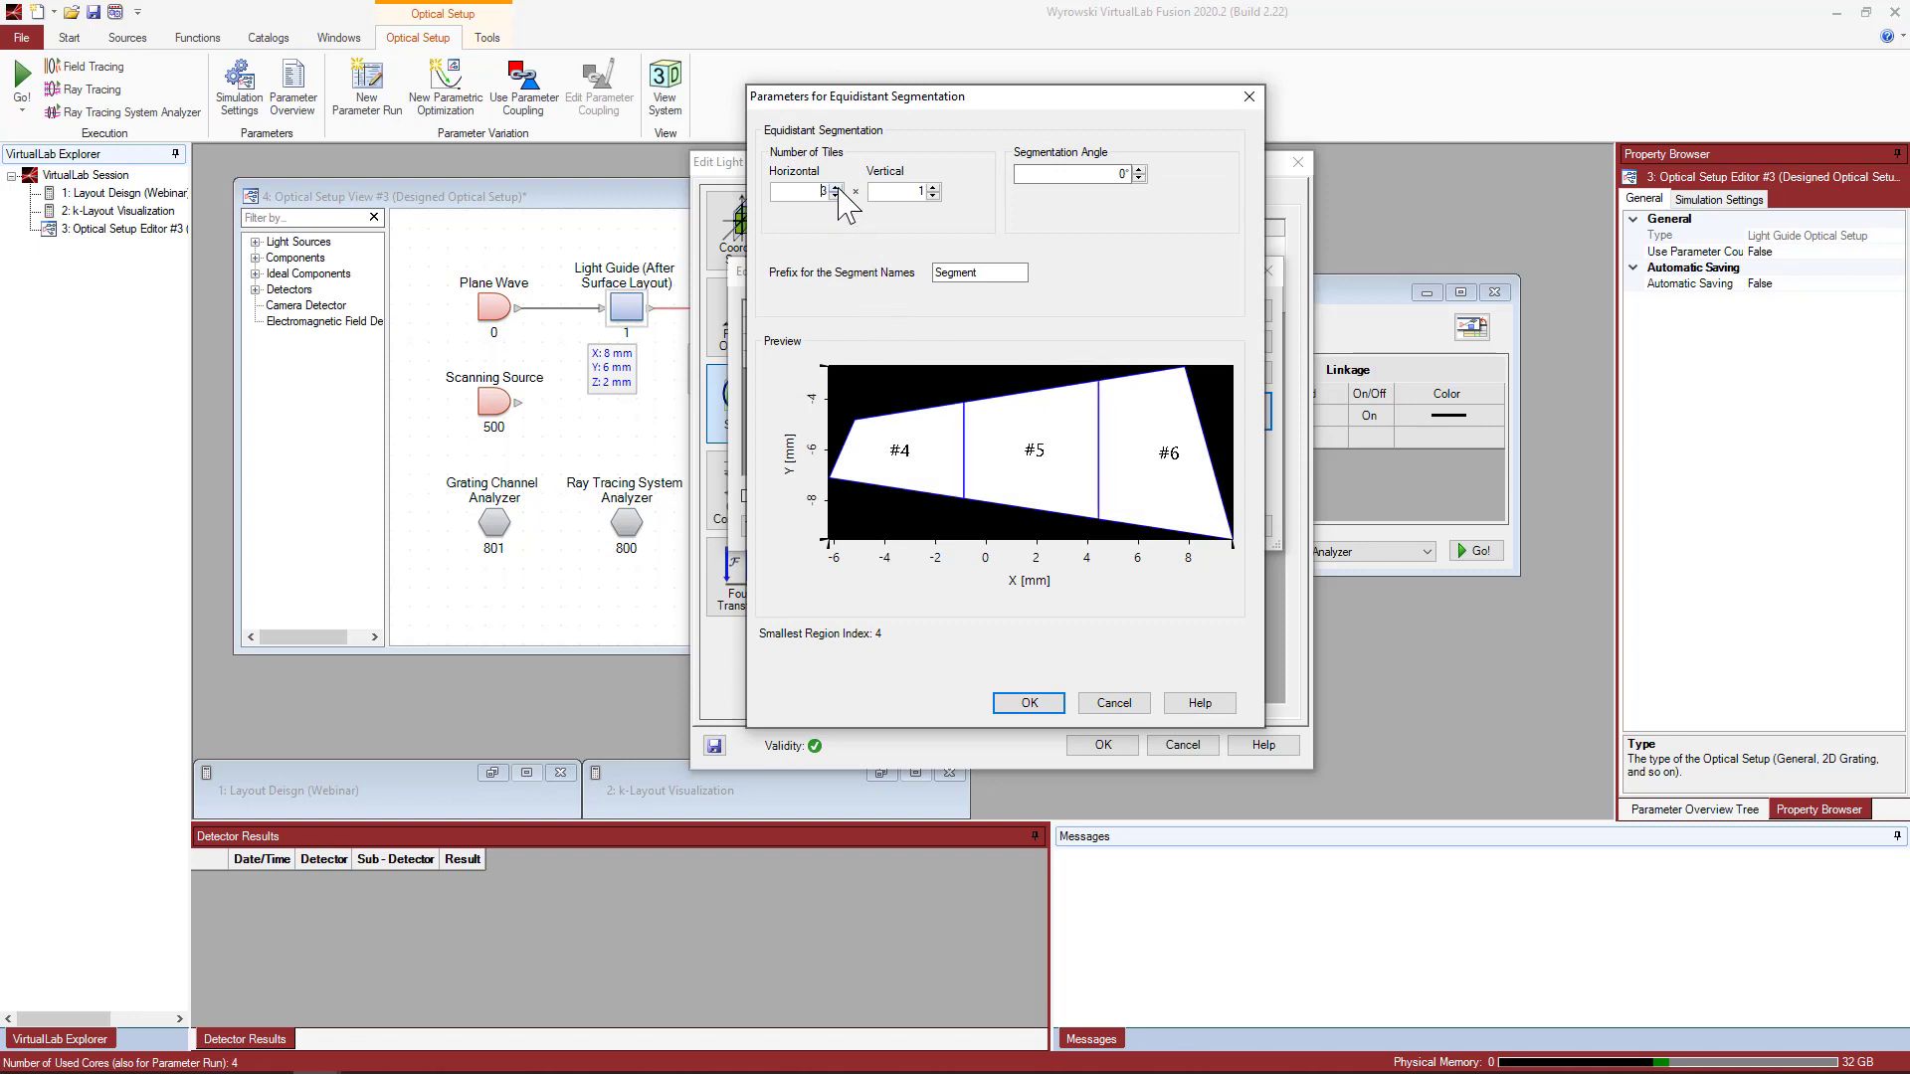
left_click(933, 187)
left_click(933, 187)
left_click(933, 187)
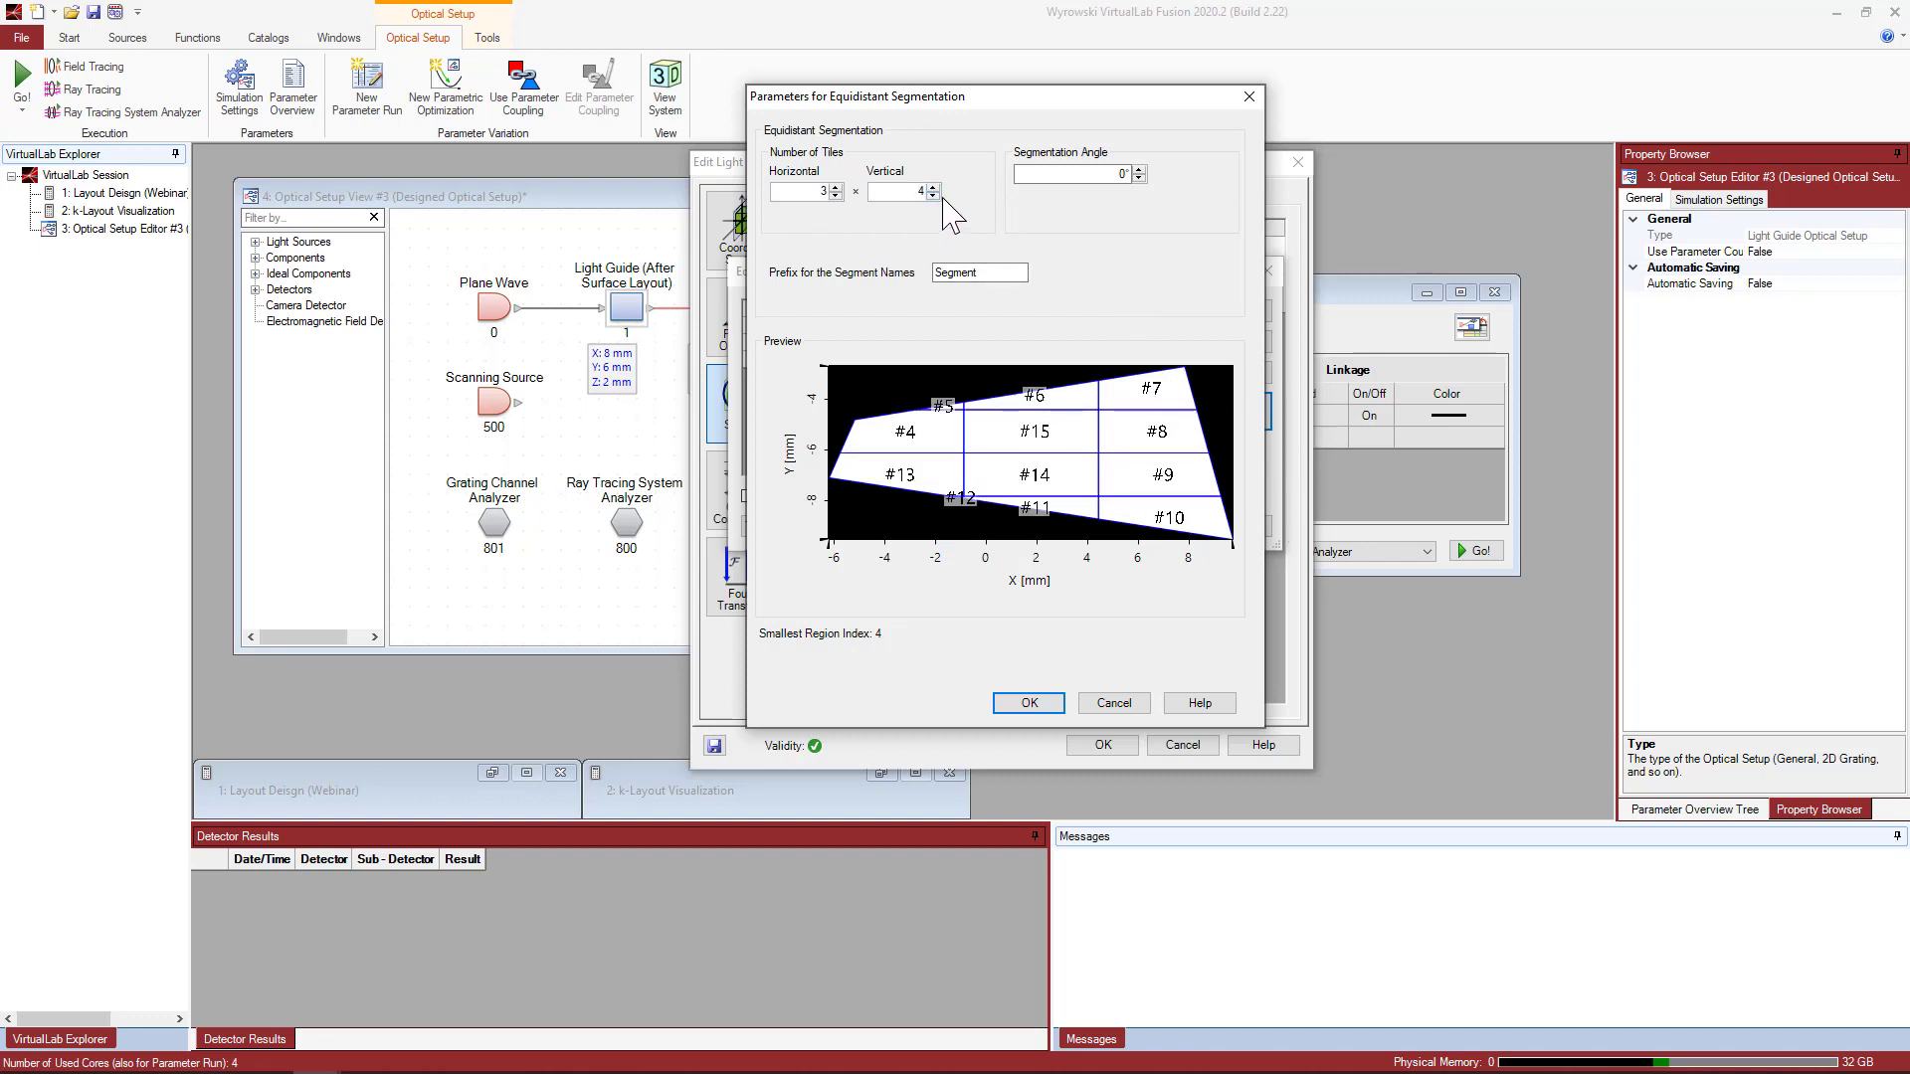
left_click(1140, 169)
left_click(1140, 169)
left_click(1140, 169)
left_click(1140, 169)
left_click(1140, 169)
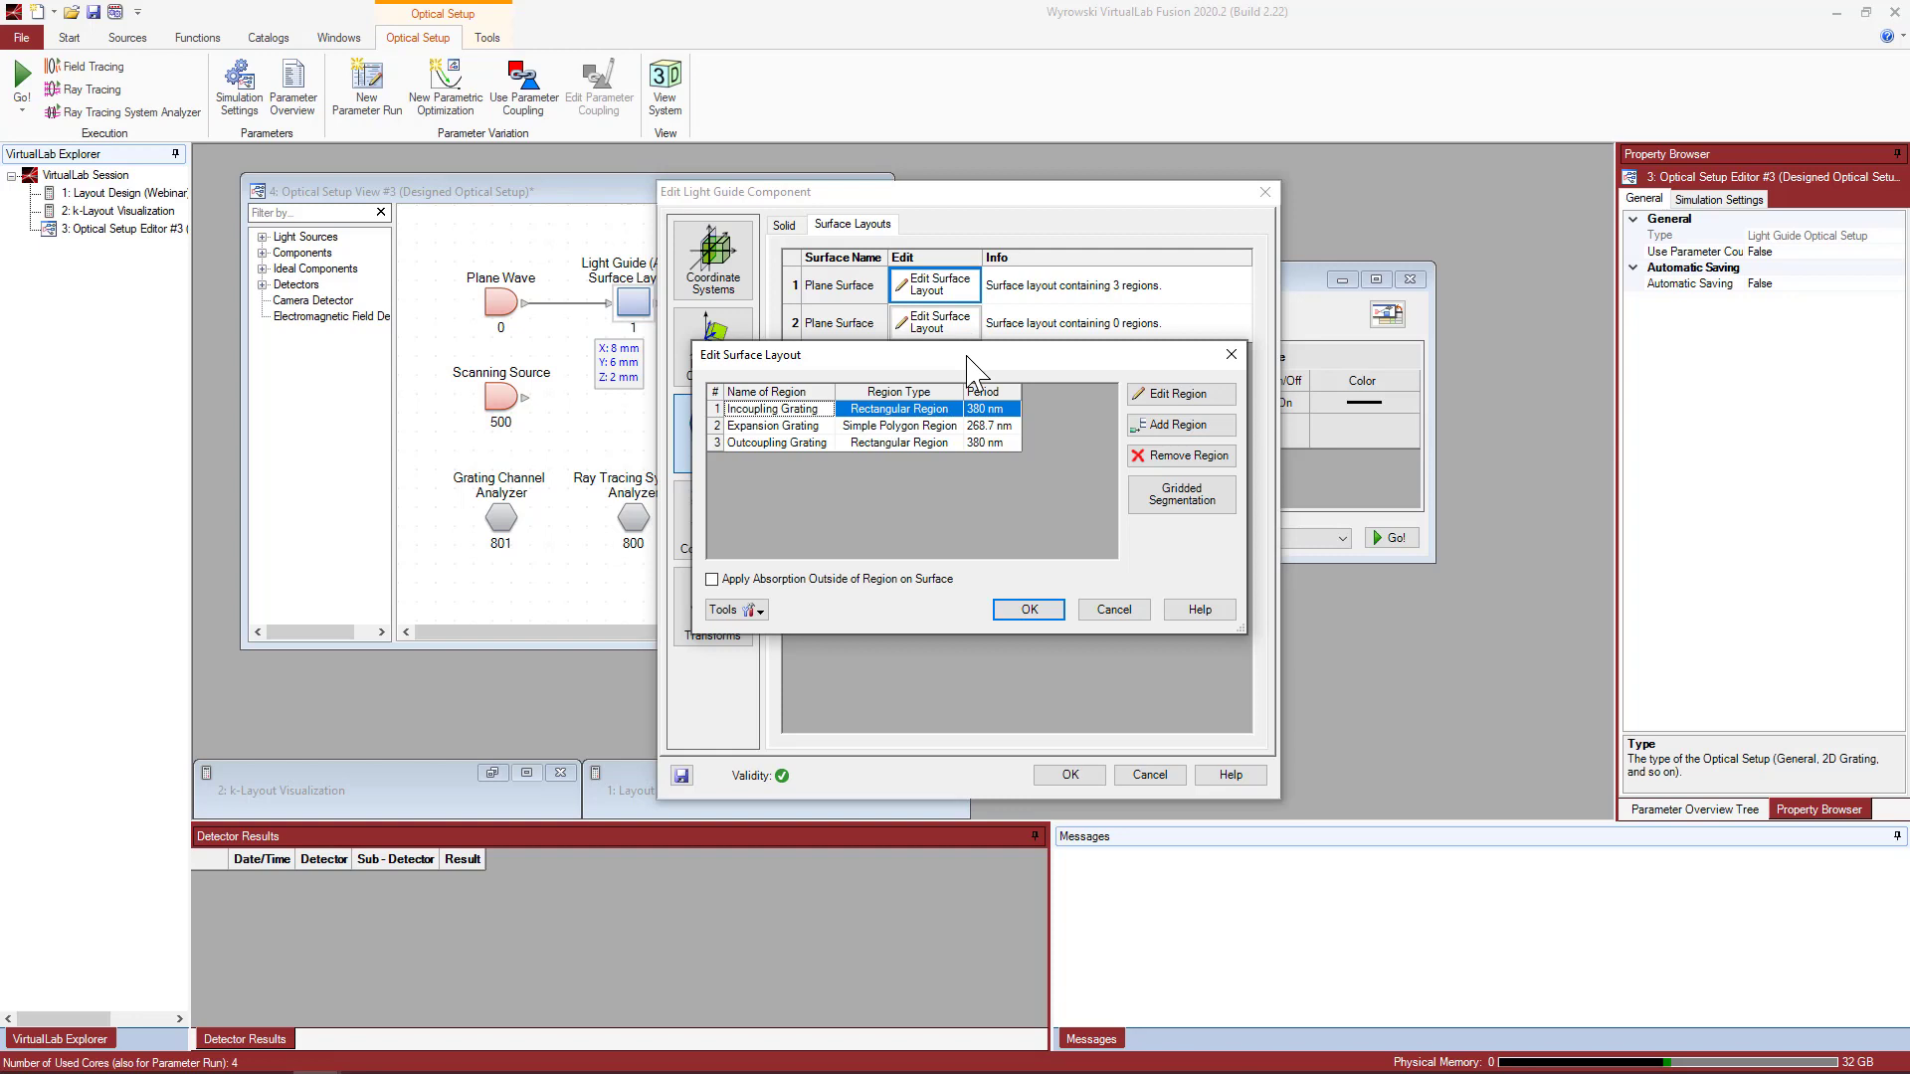
Review the Incoupling Grating region's shape, open region channels, propagating orders and order efficiencies.
left_click(939, 409)
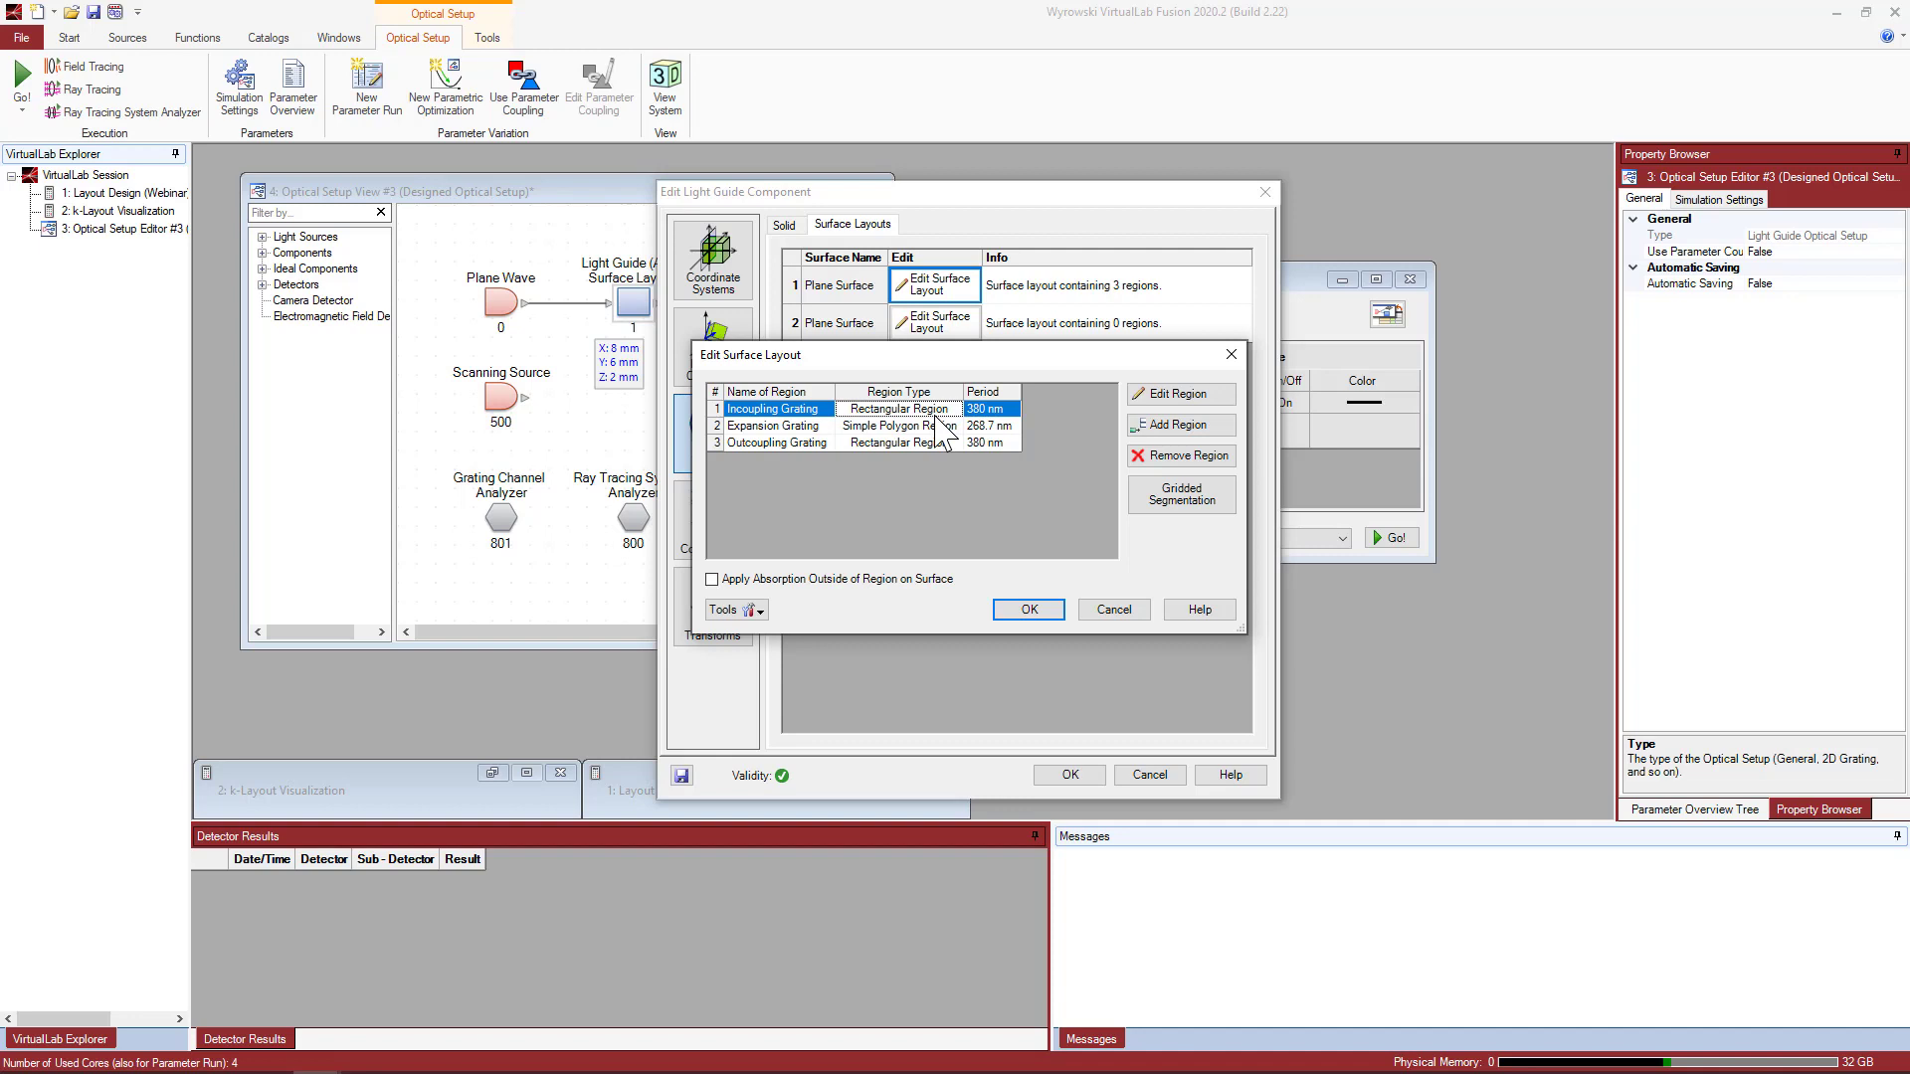
double_click(935, 409)
left_click_drag(985, 248, 1015, 212)
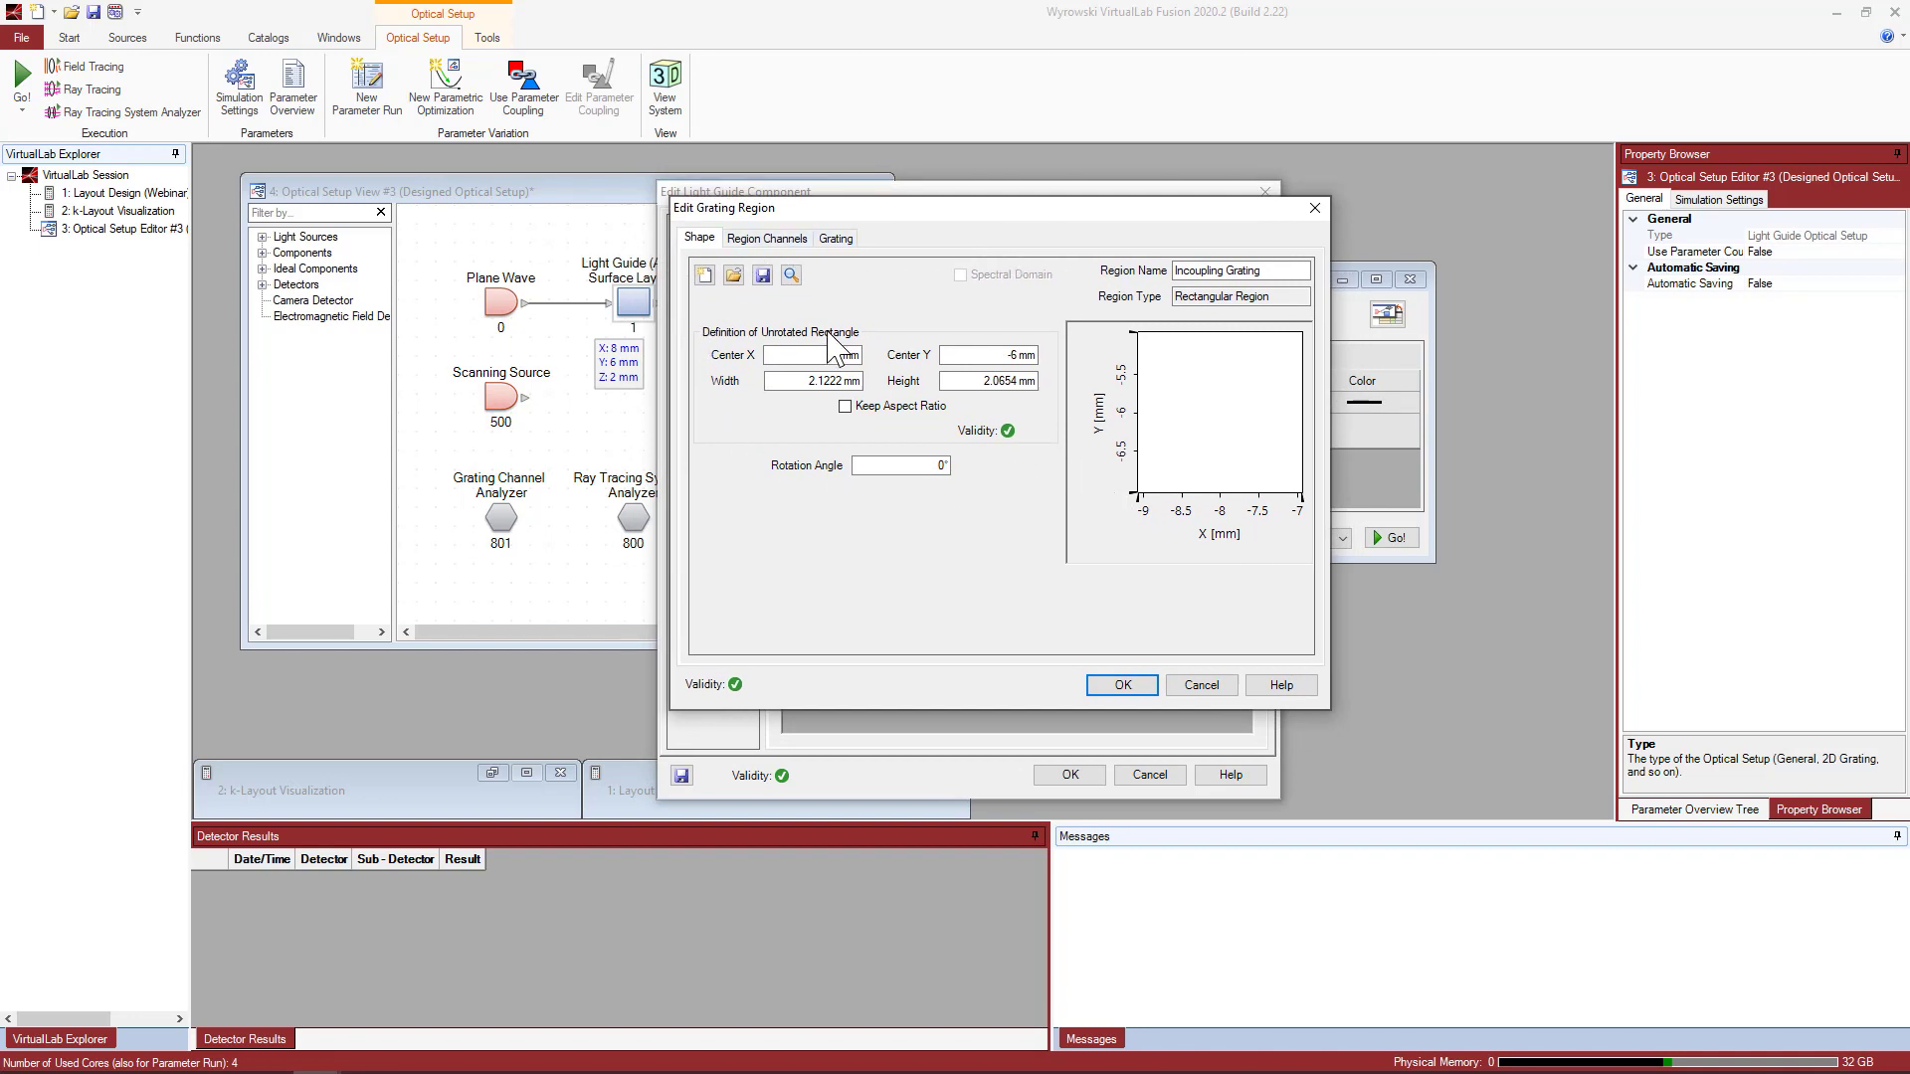
left_click(767, 239)
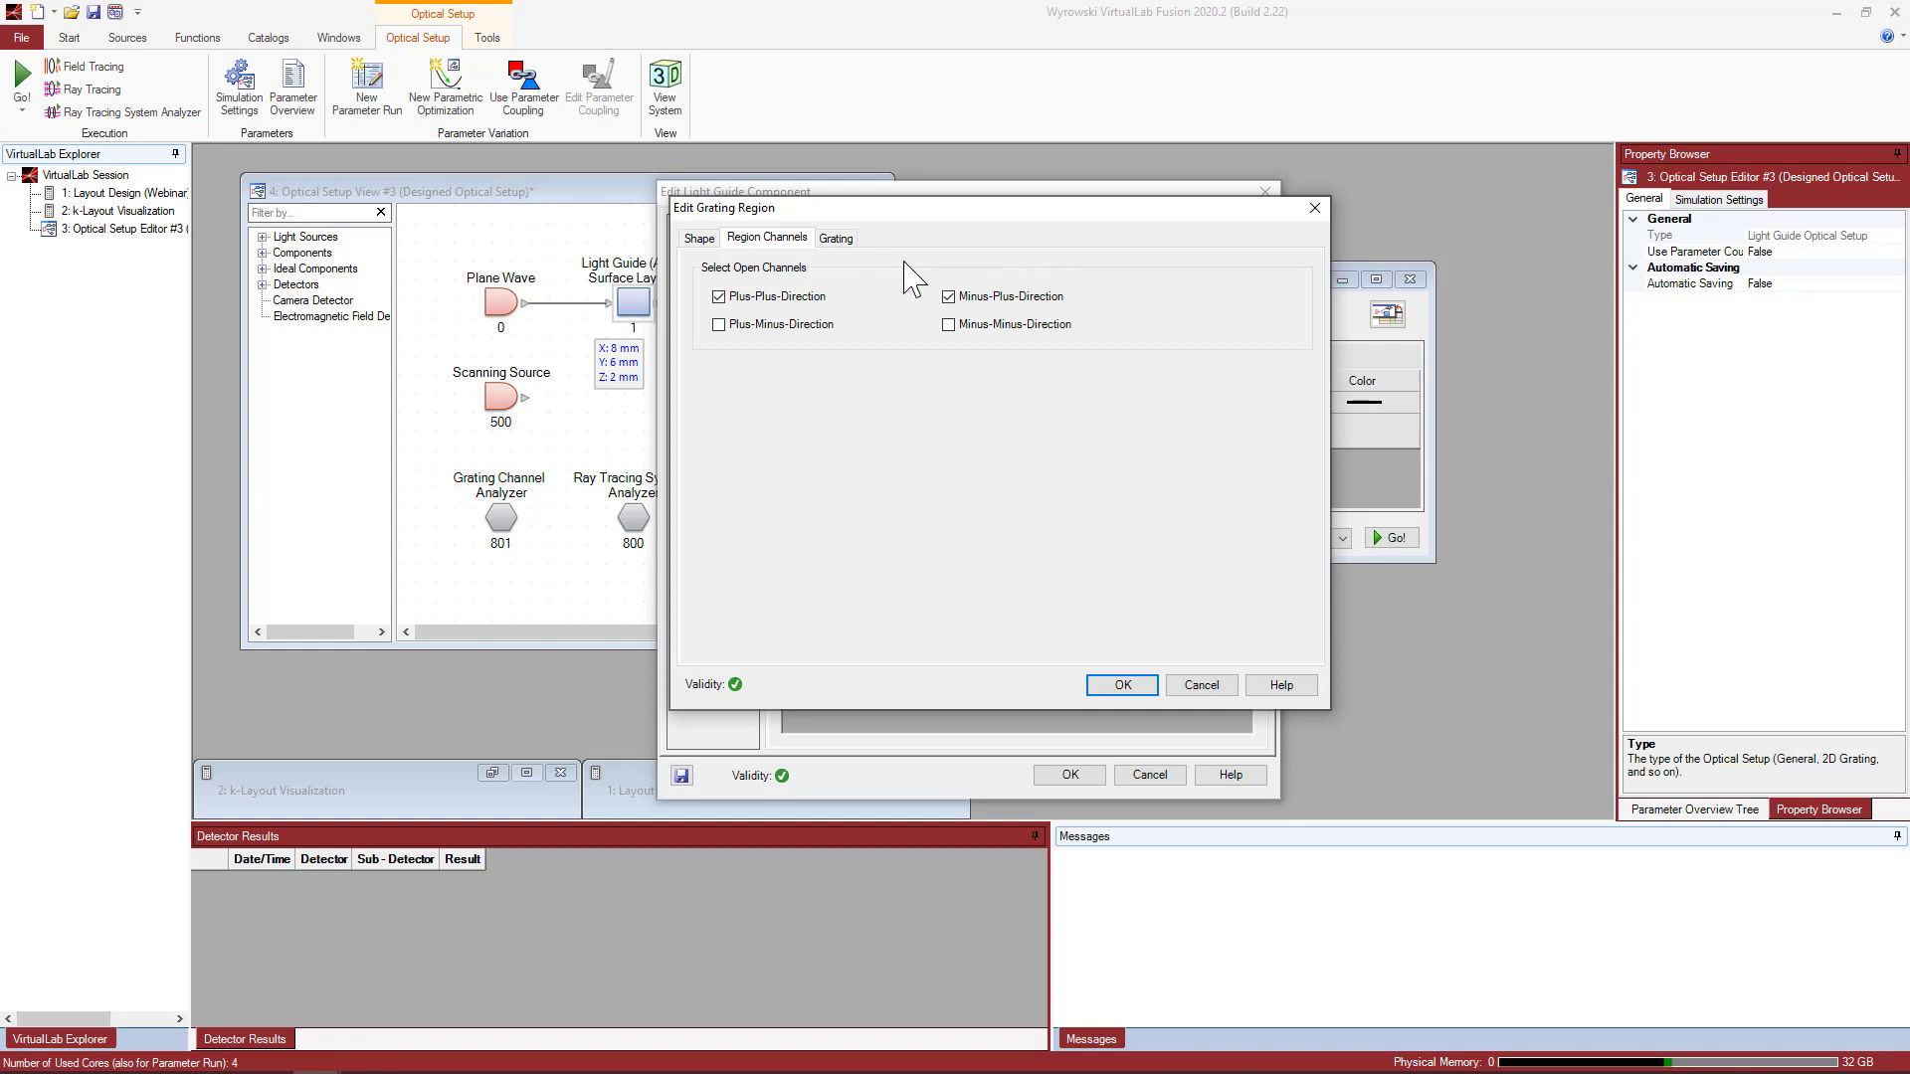
left_click(838, 240)
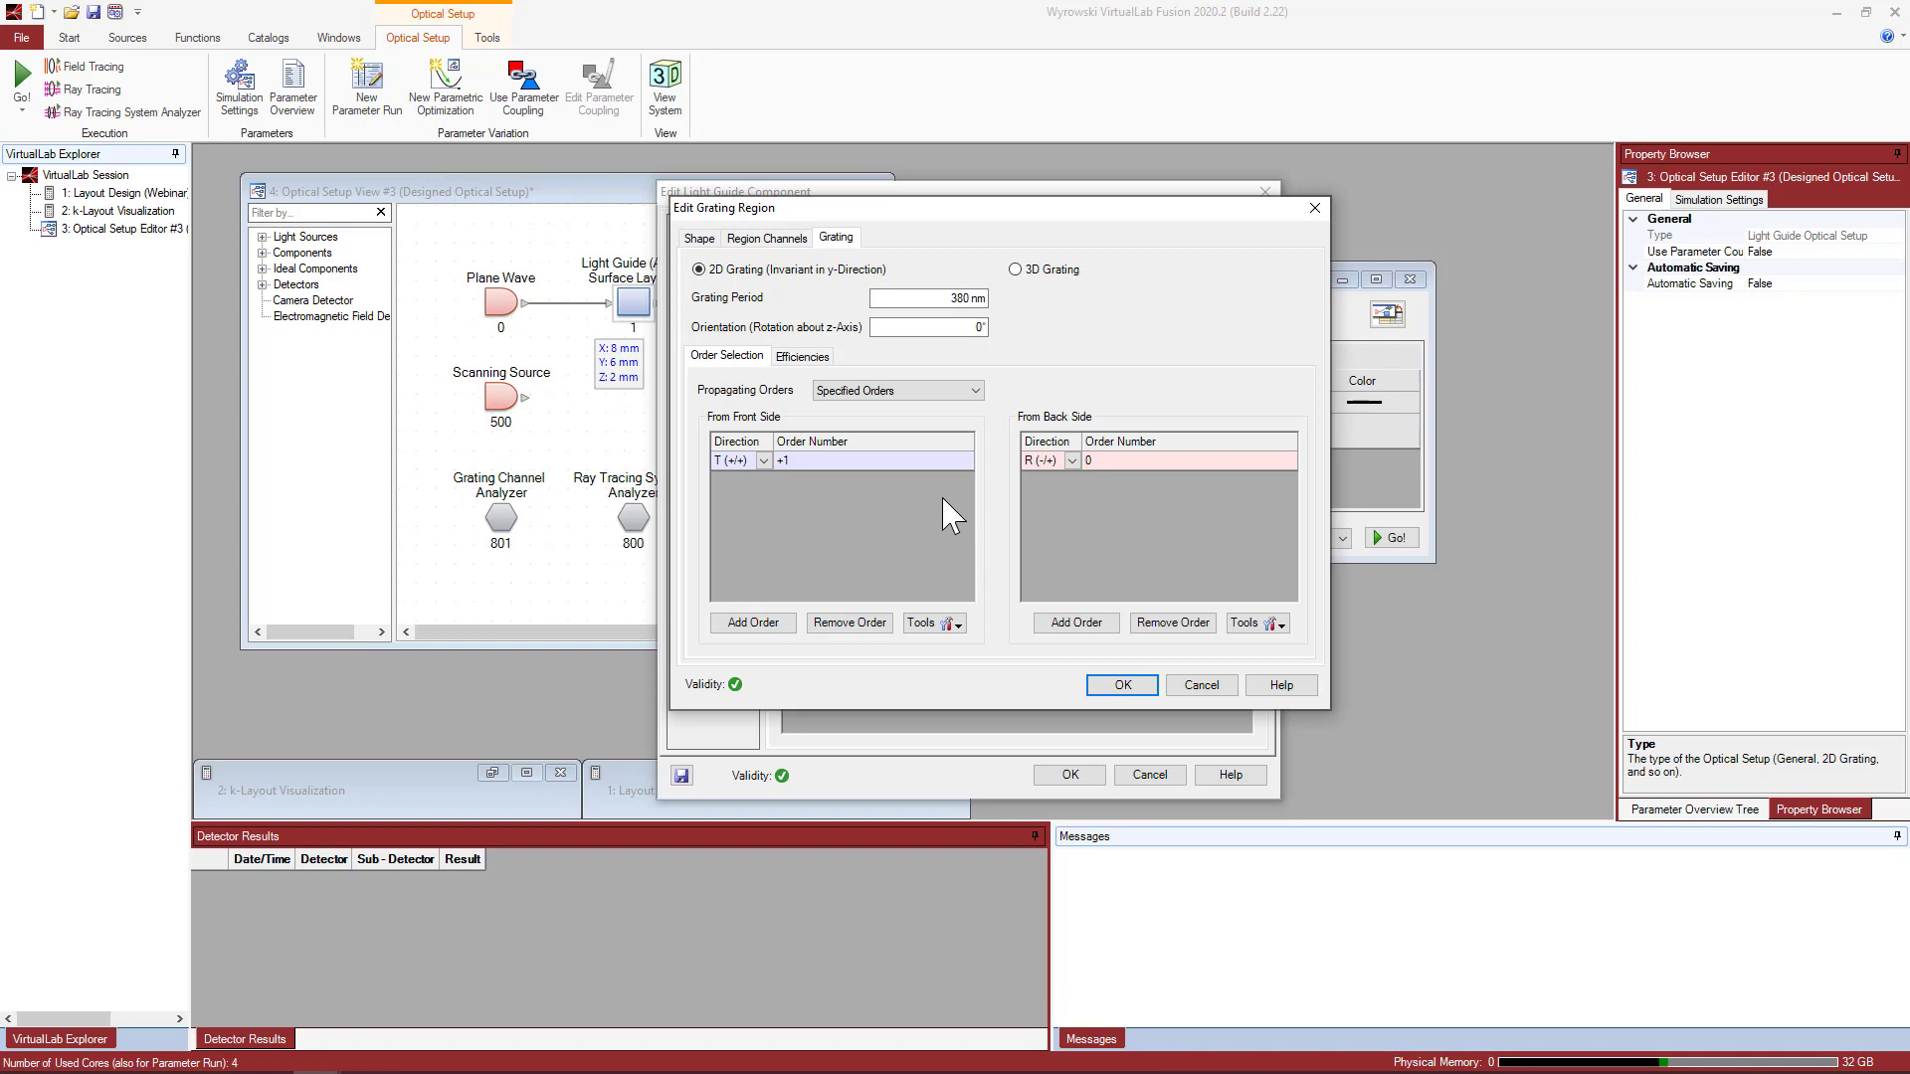
left_click(797, 360)
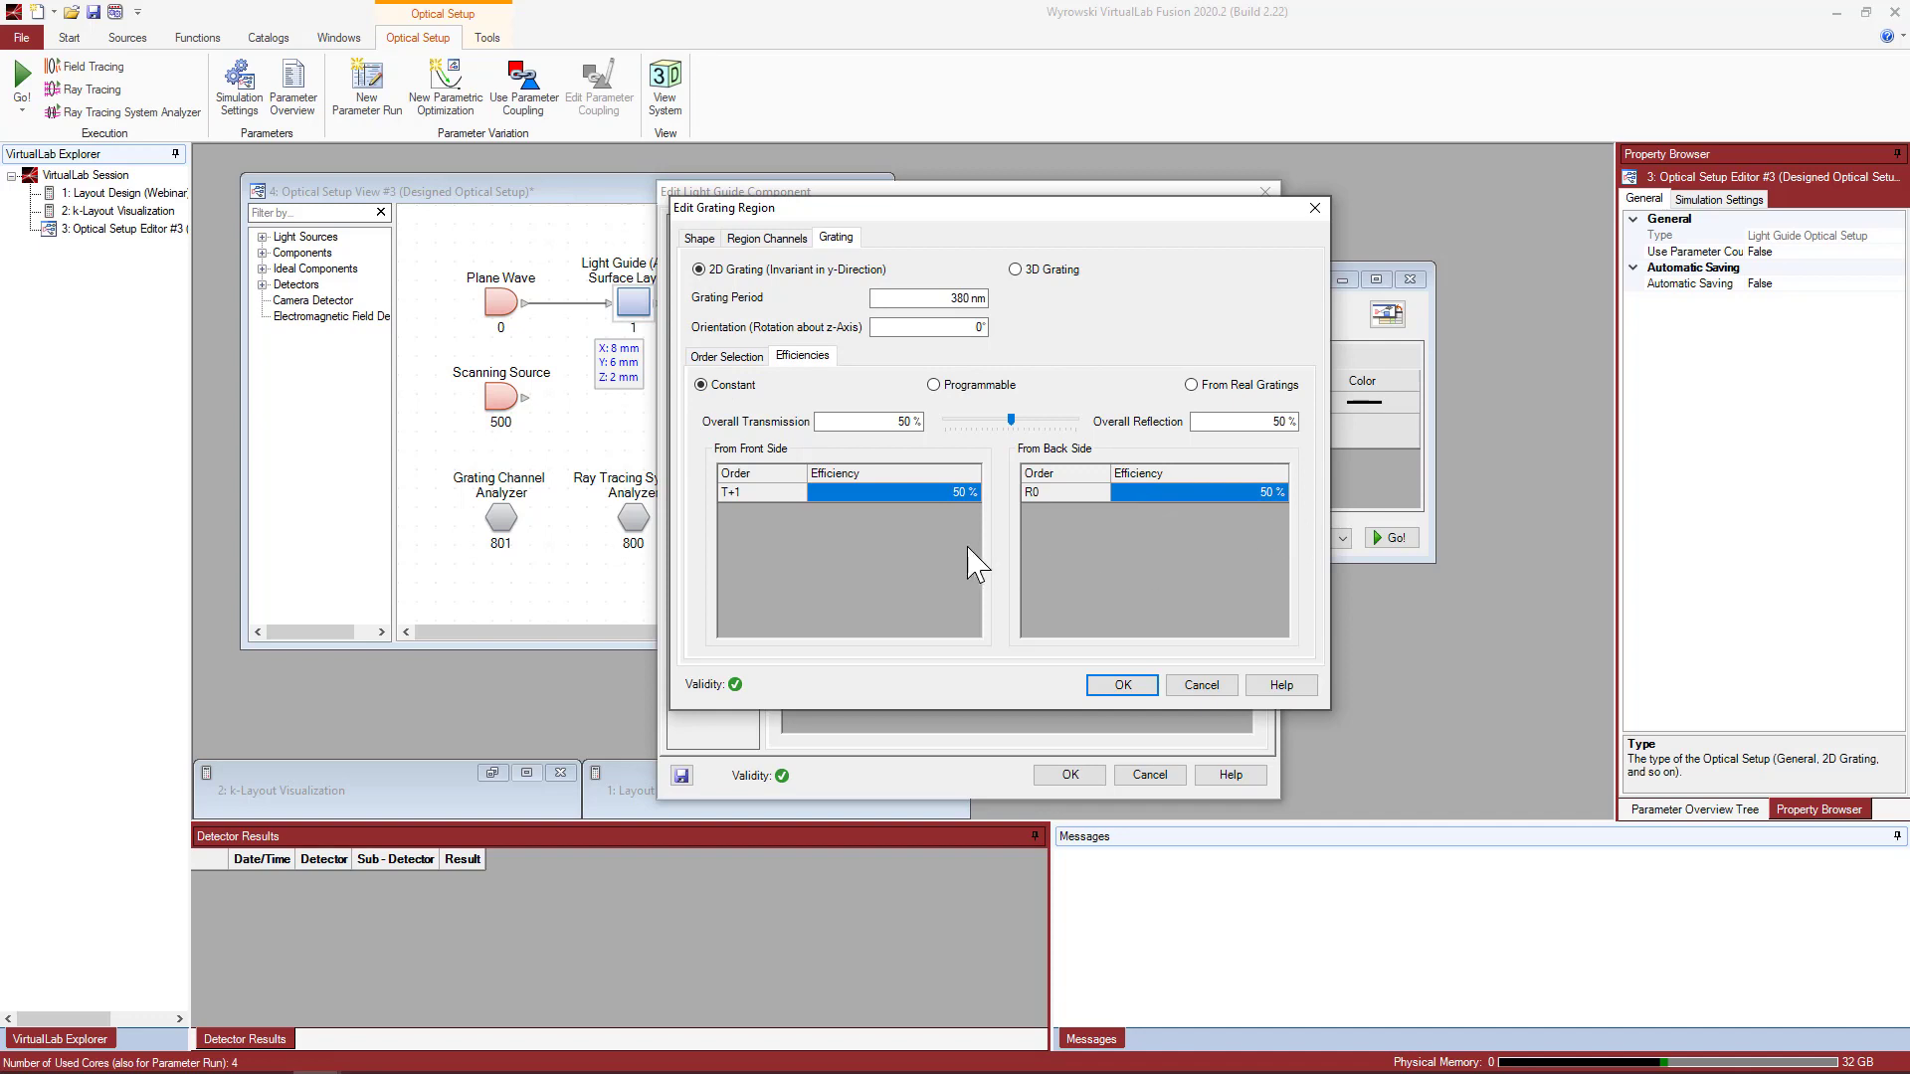
Set the Incoupling Grating's propagating orders to All Orders, and remove the specified orders from the front and back sides.
left_click(746, 357)
left_click(835, 391)
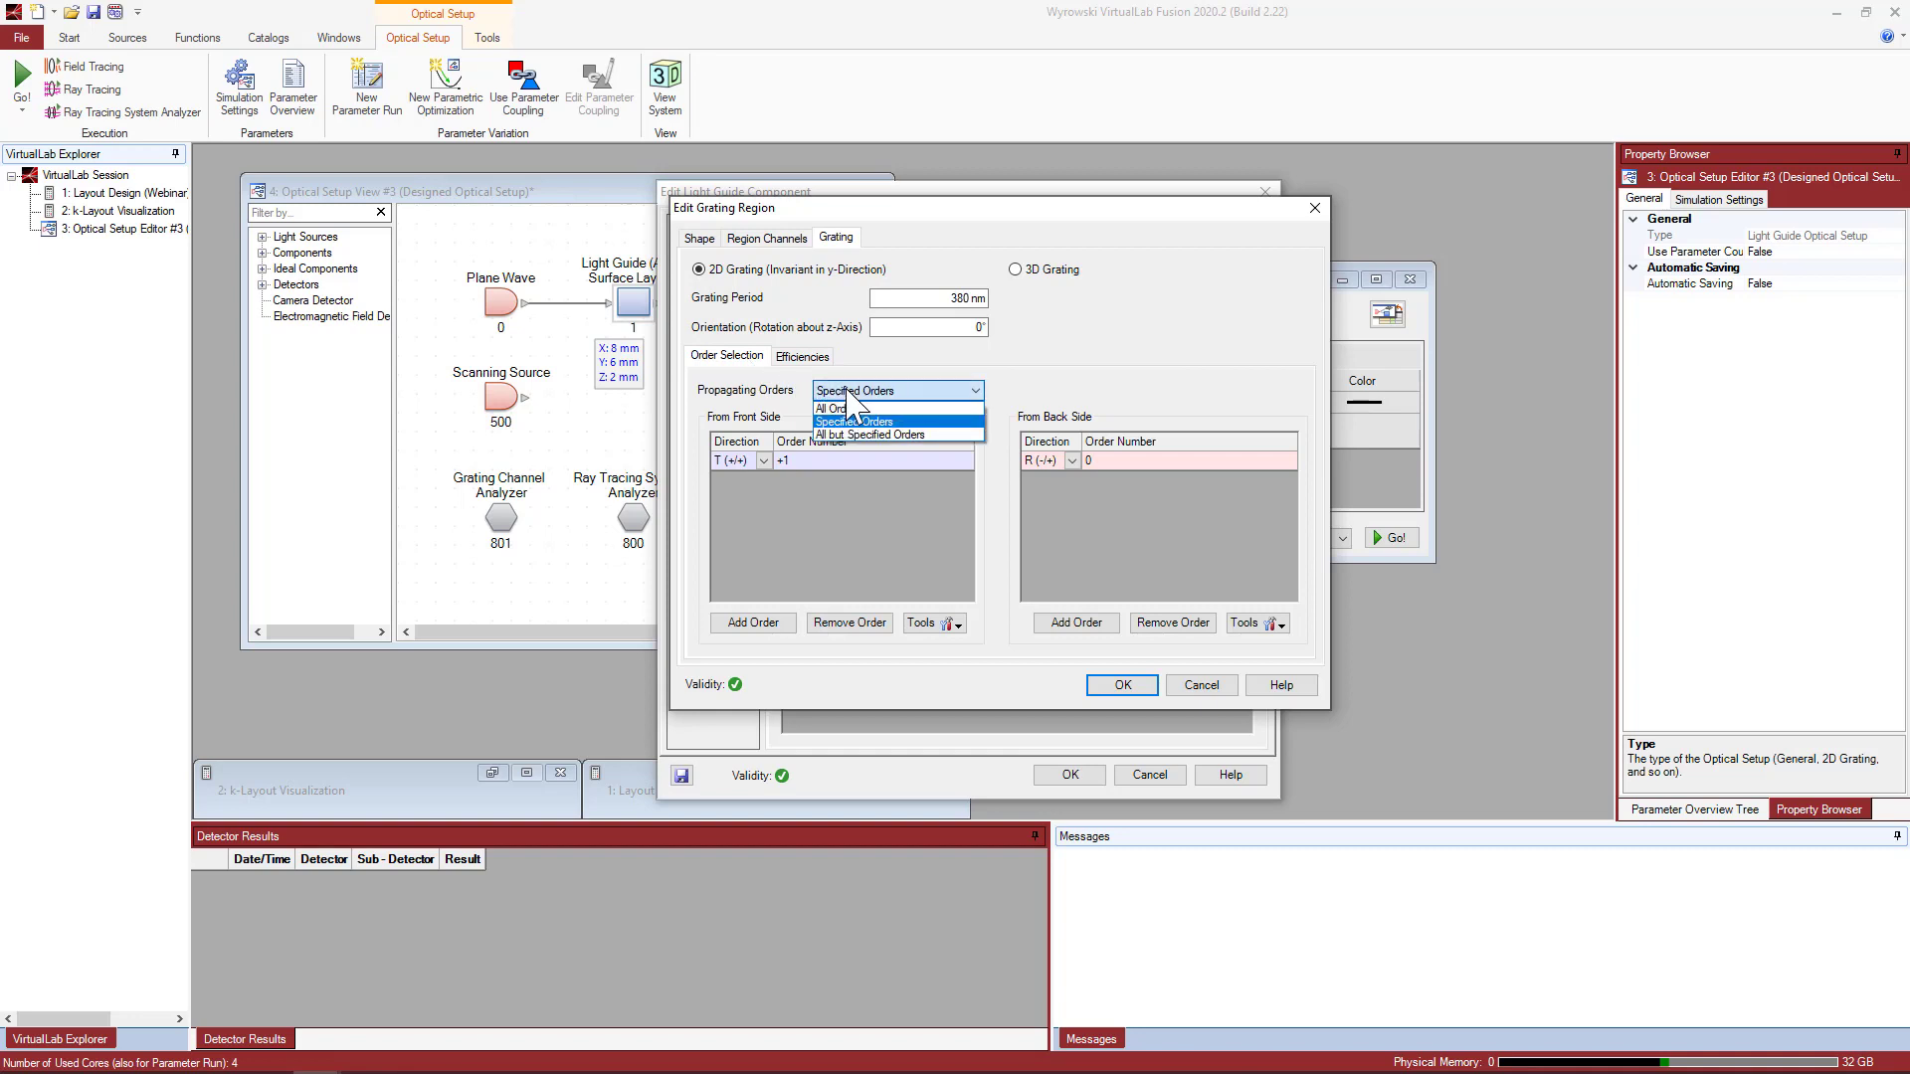
left_click(867, 409)
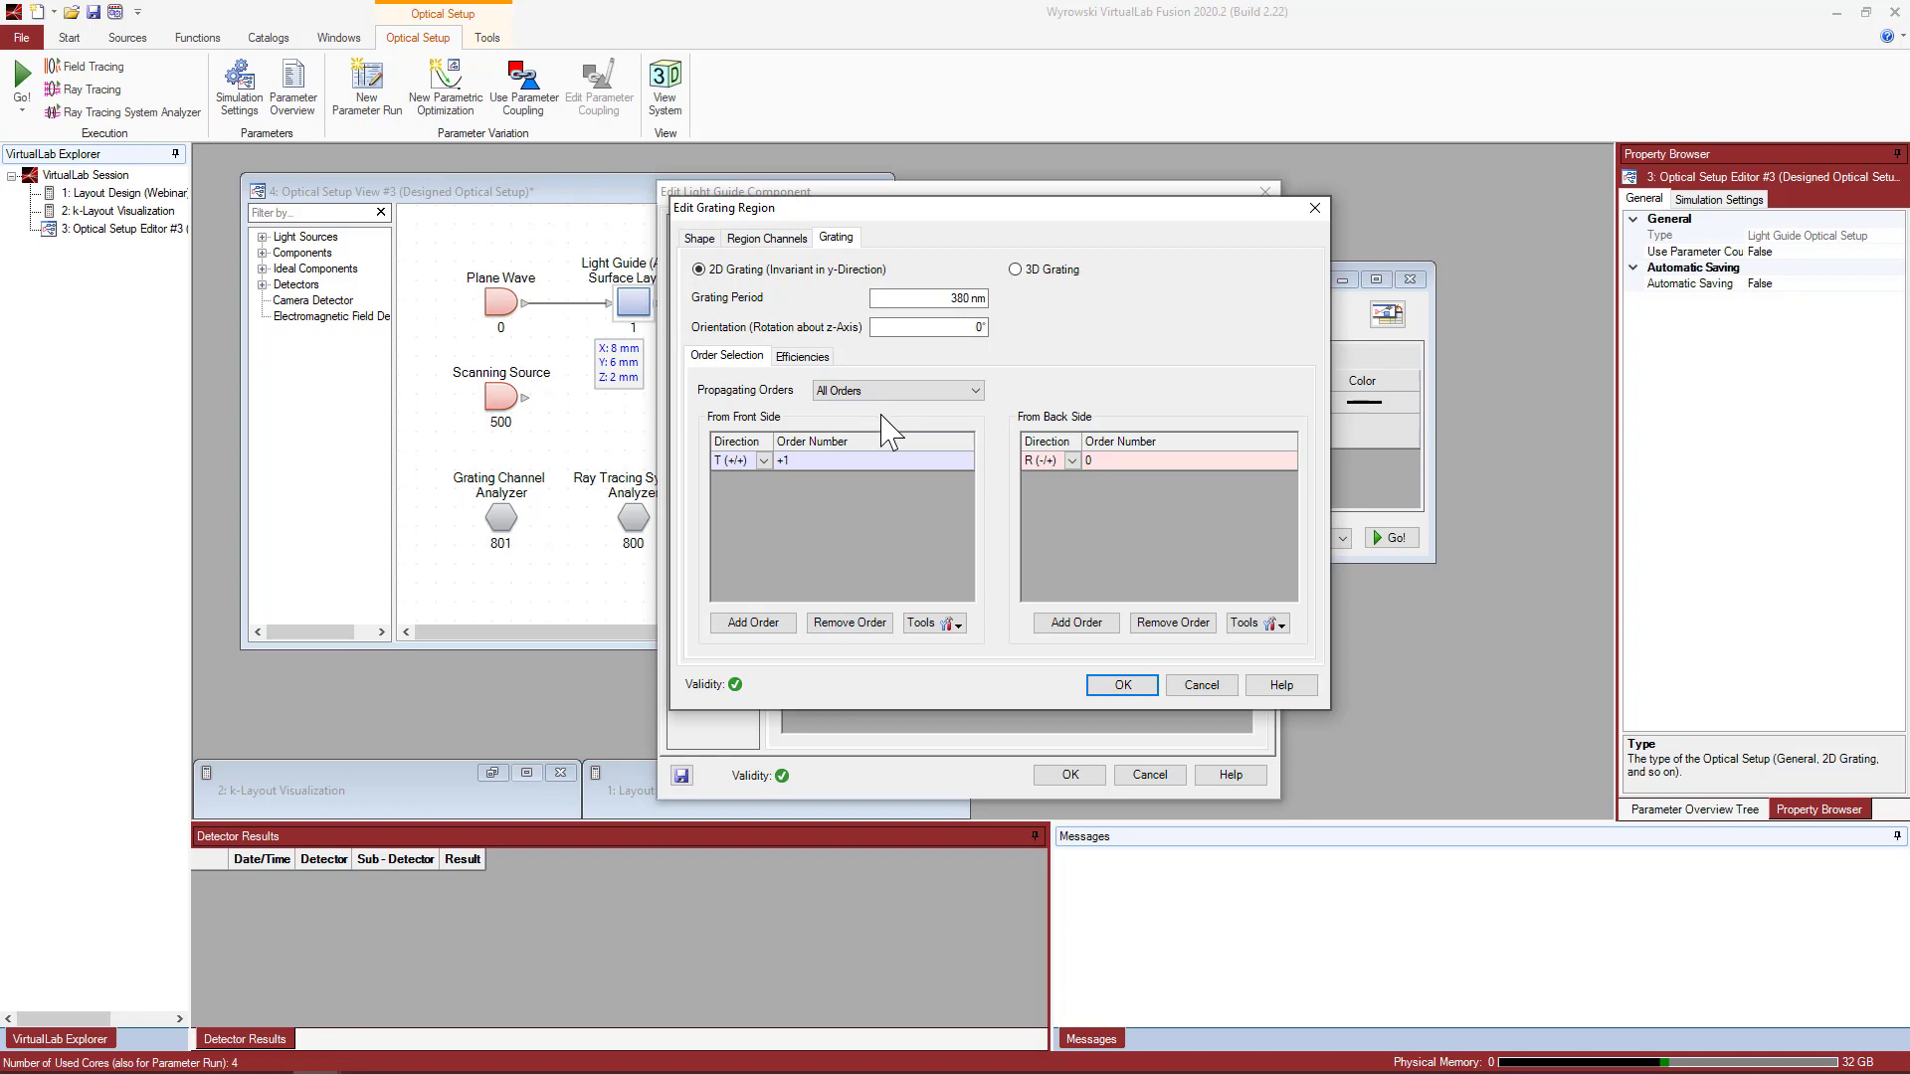
left_click(856, 623)
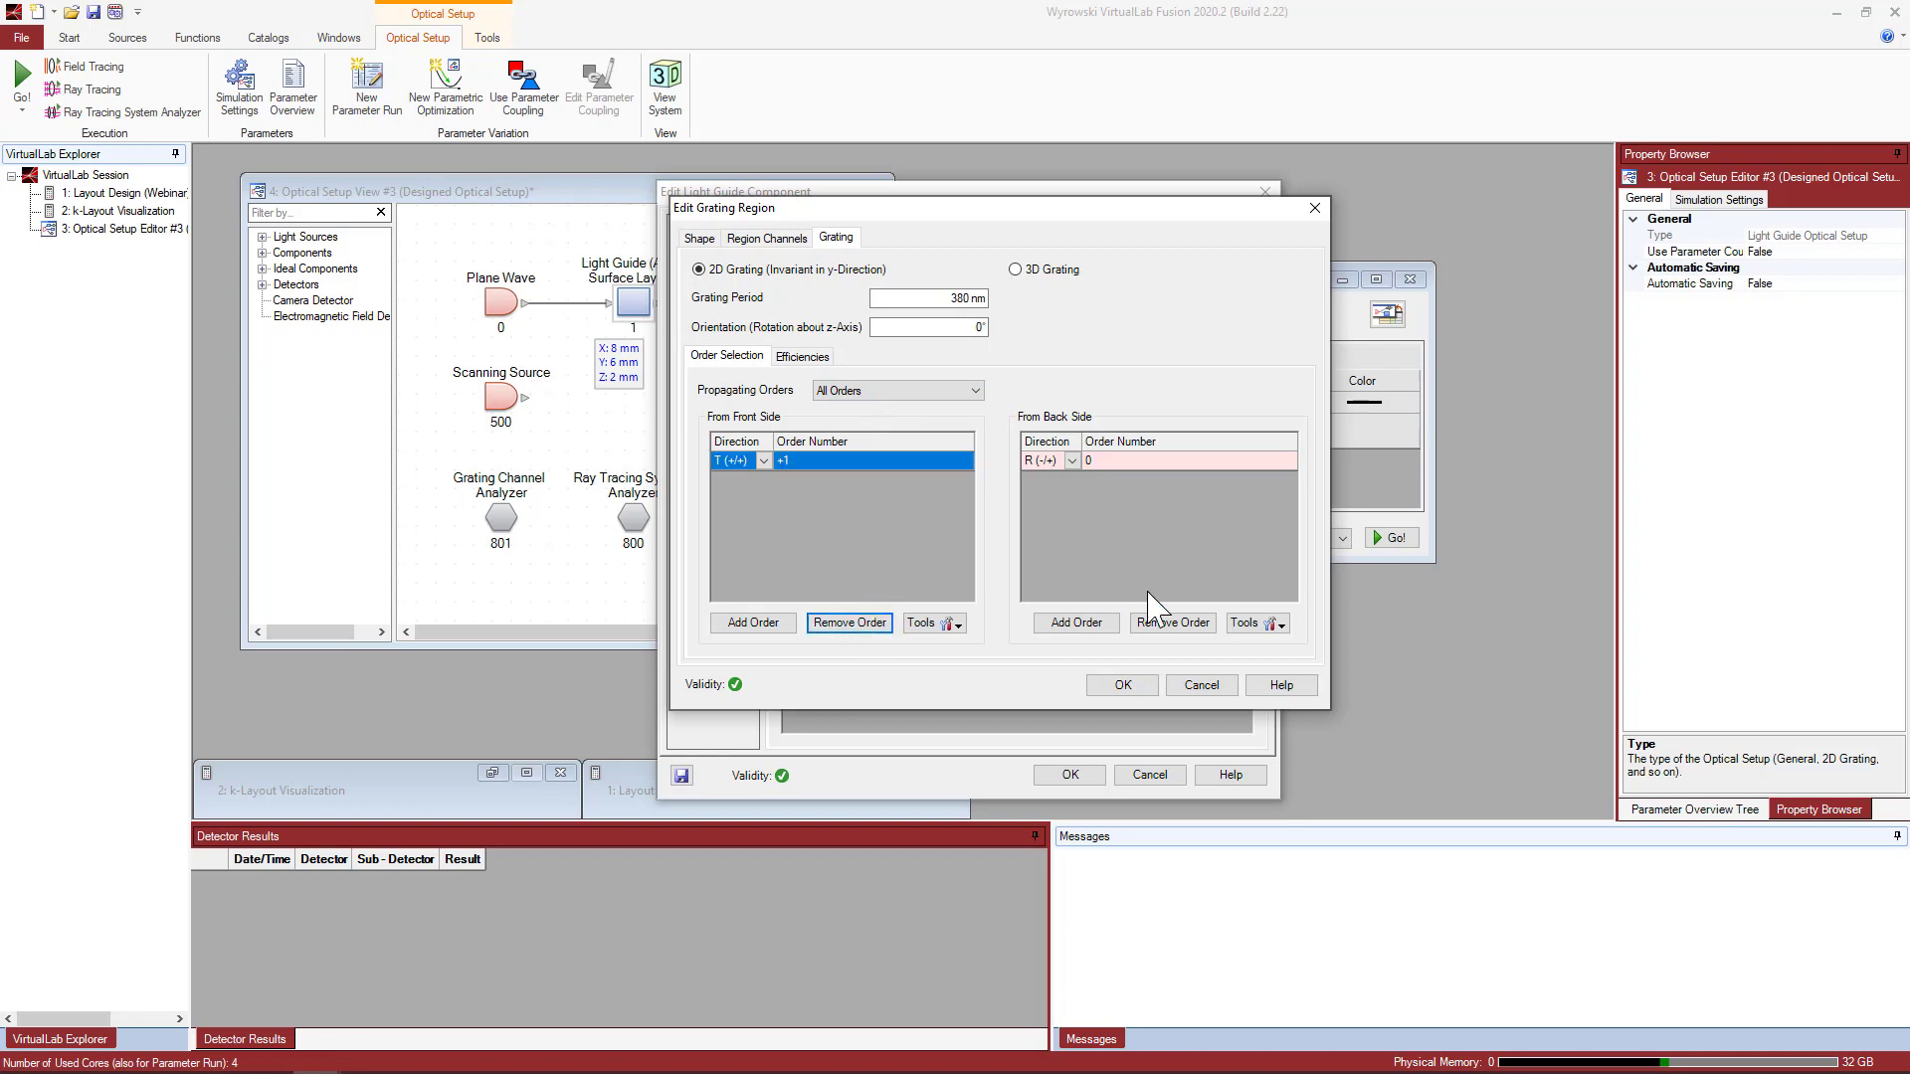
left_click(849, 622)
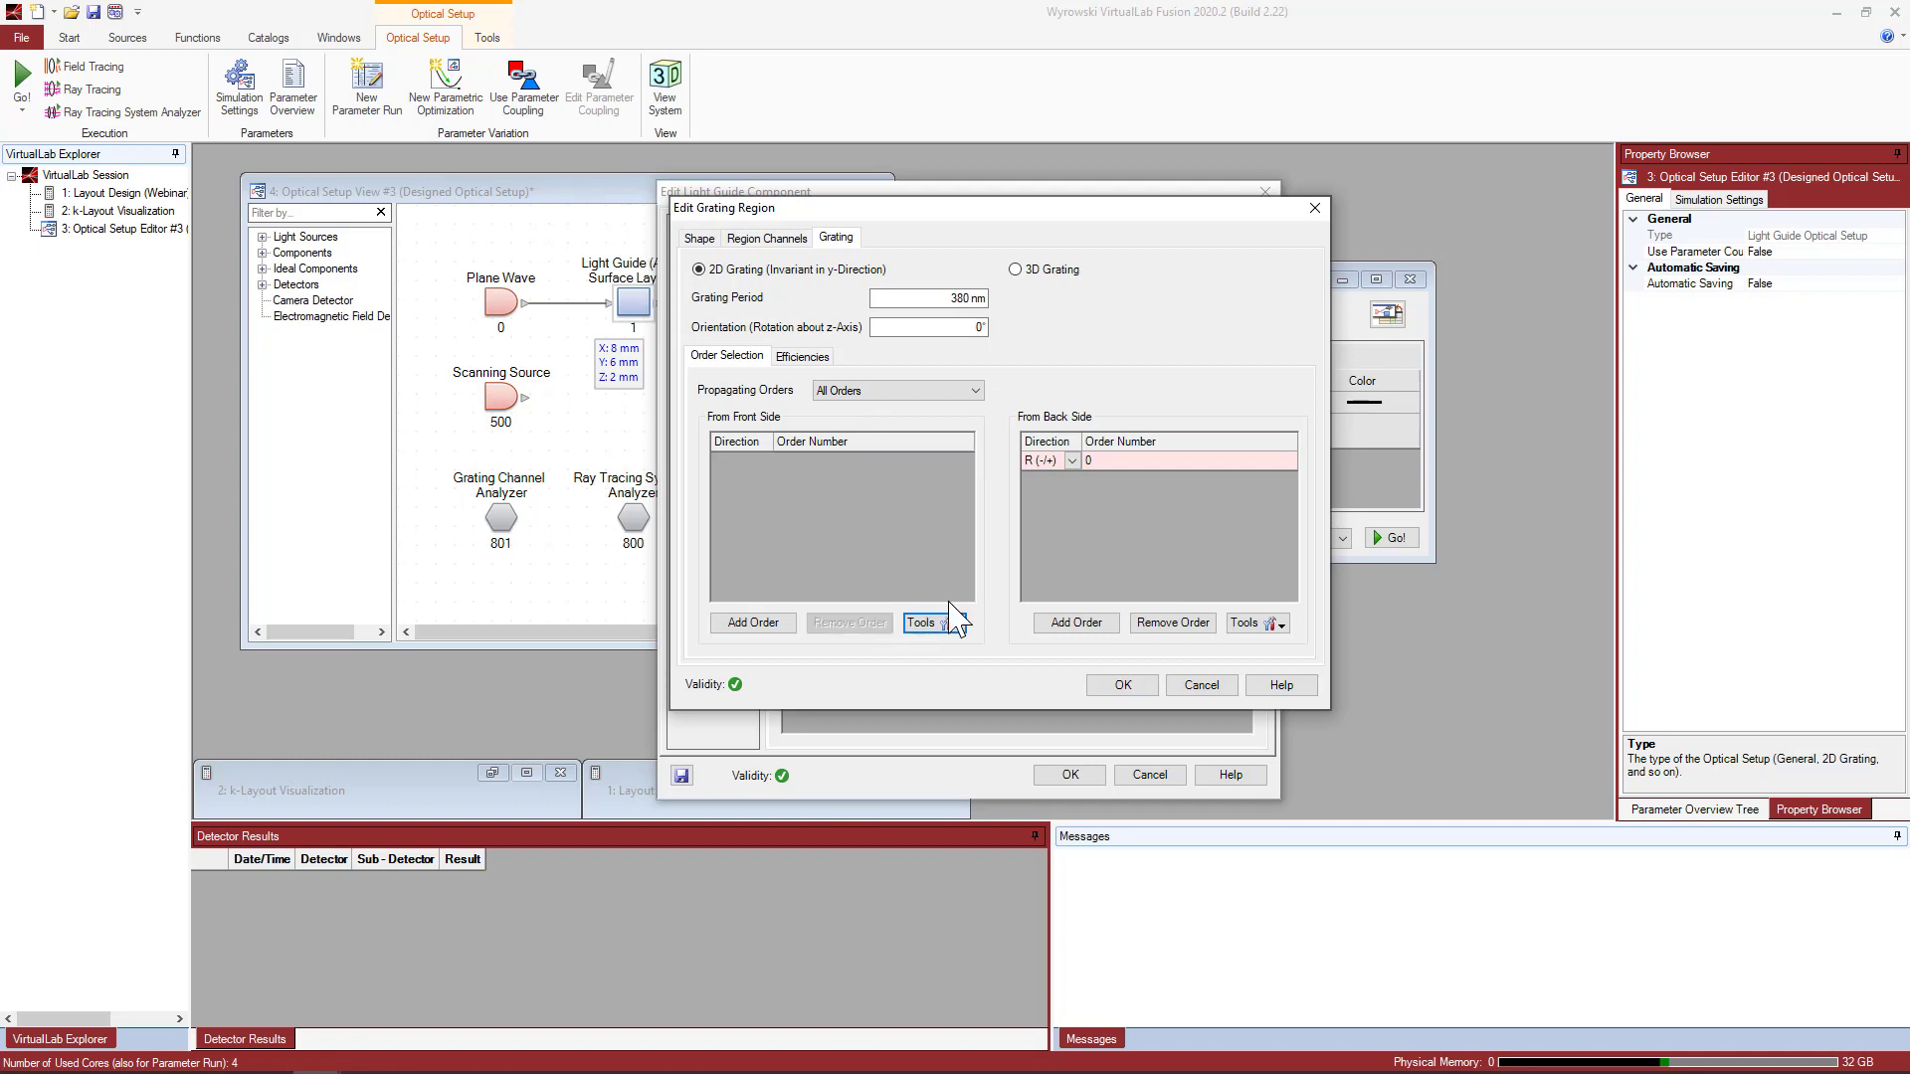
left_click(1166, 461)
left_click(1183, 624)
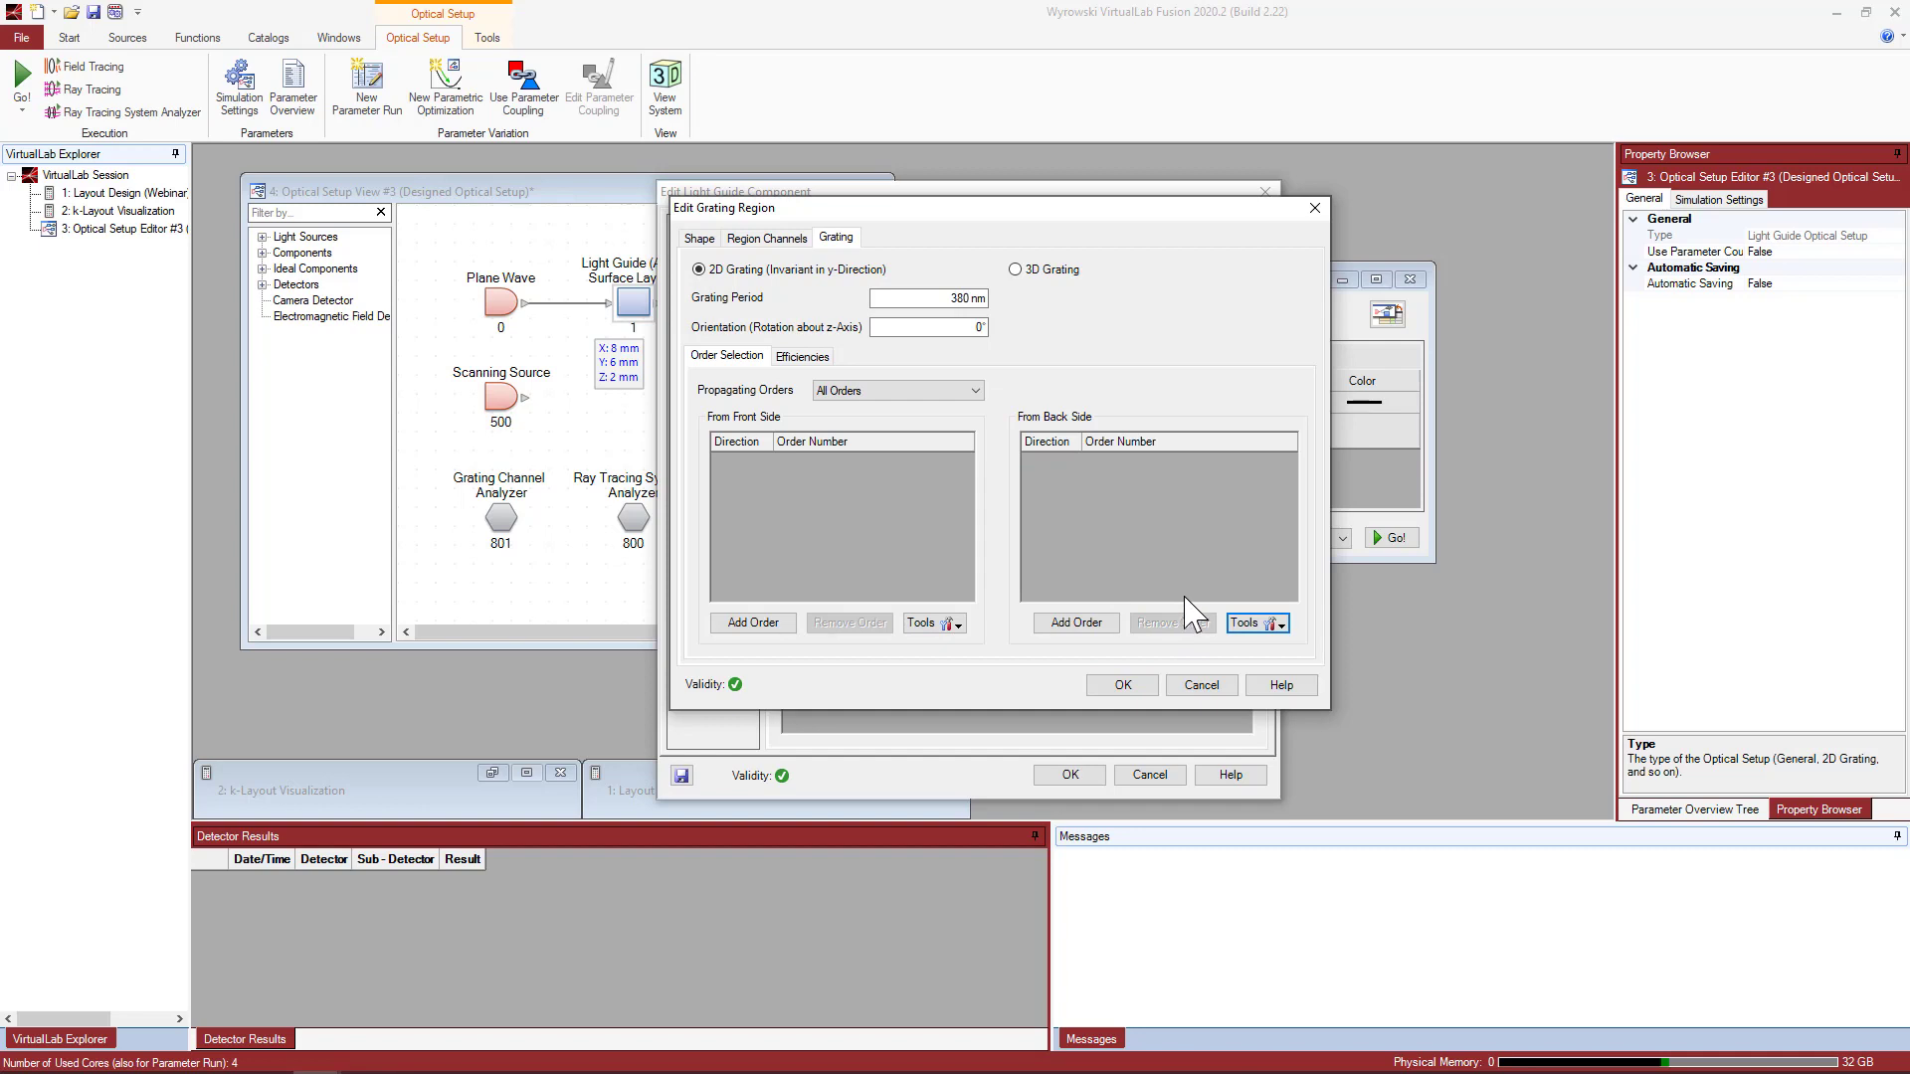
left_click(1122, 684)
left_click(1029, 610)
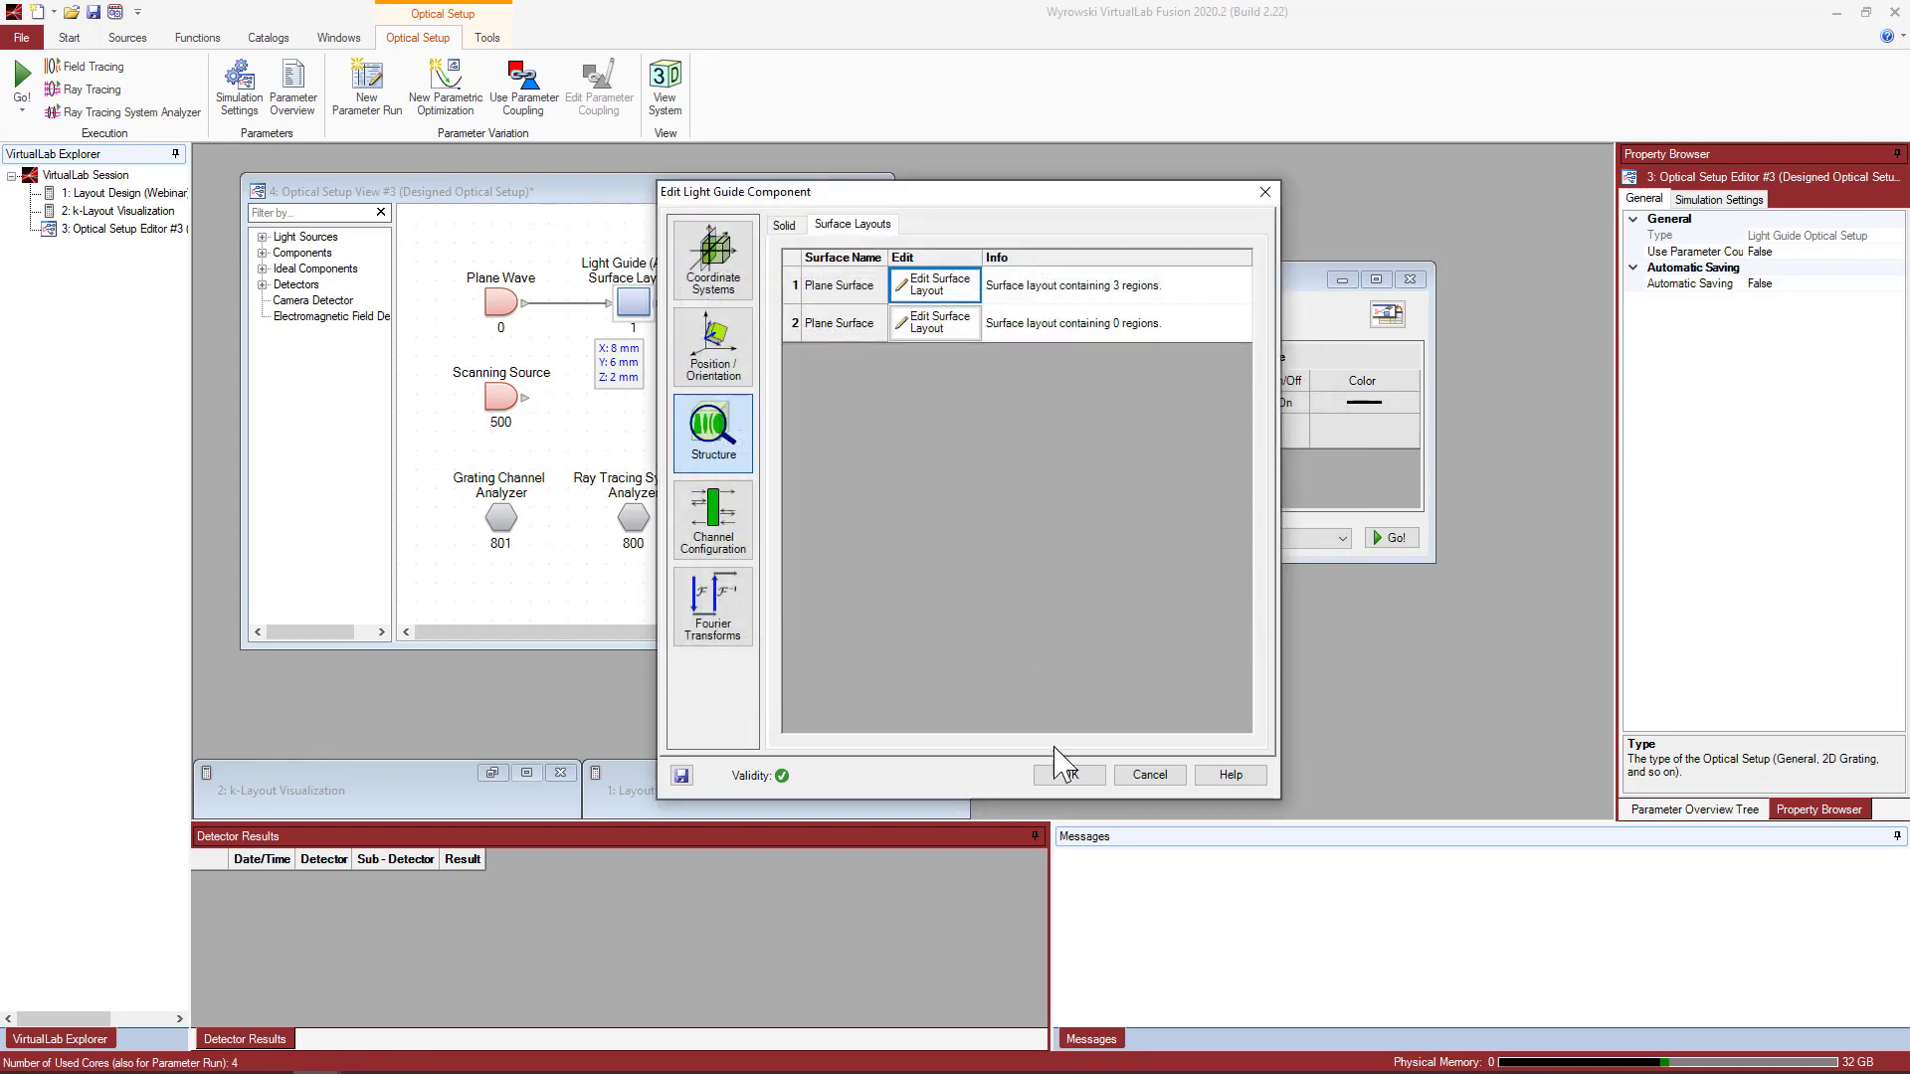
left_click(1068, 775)
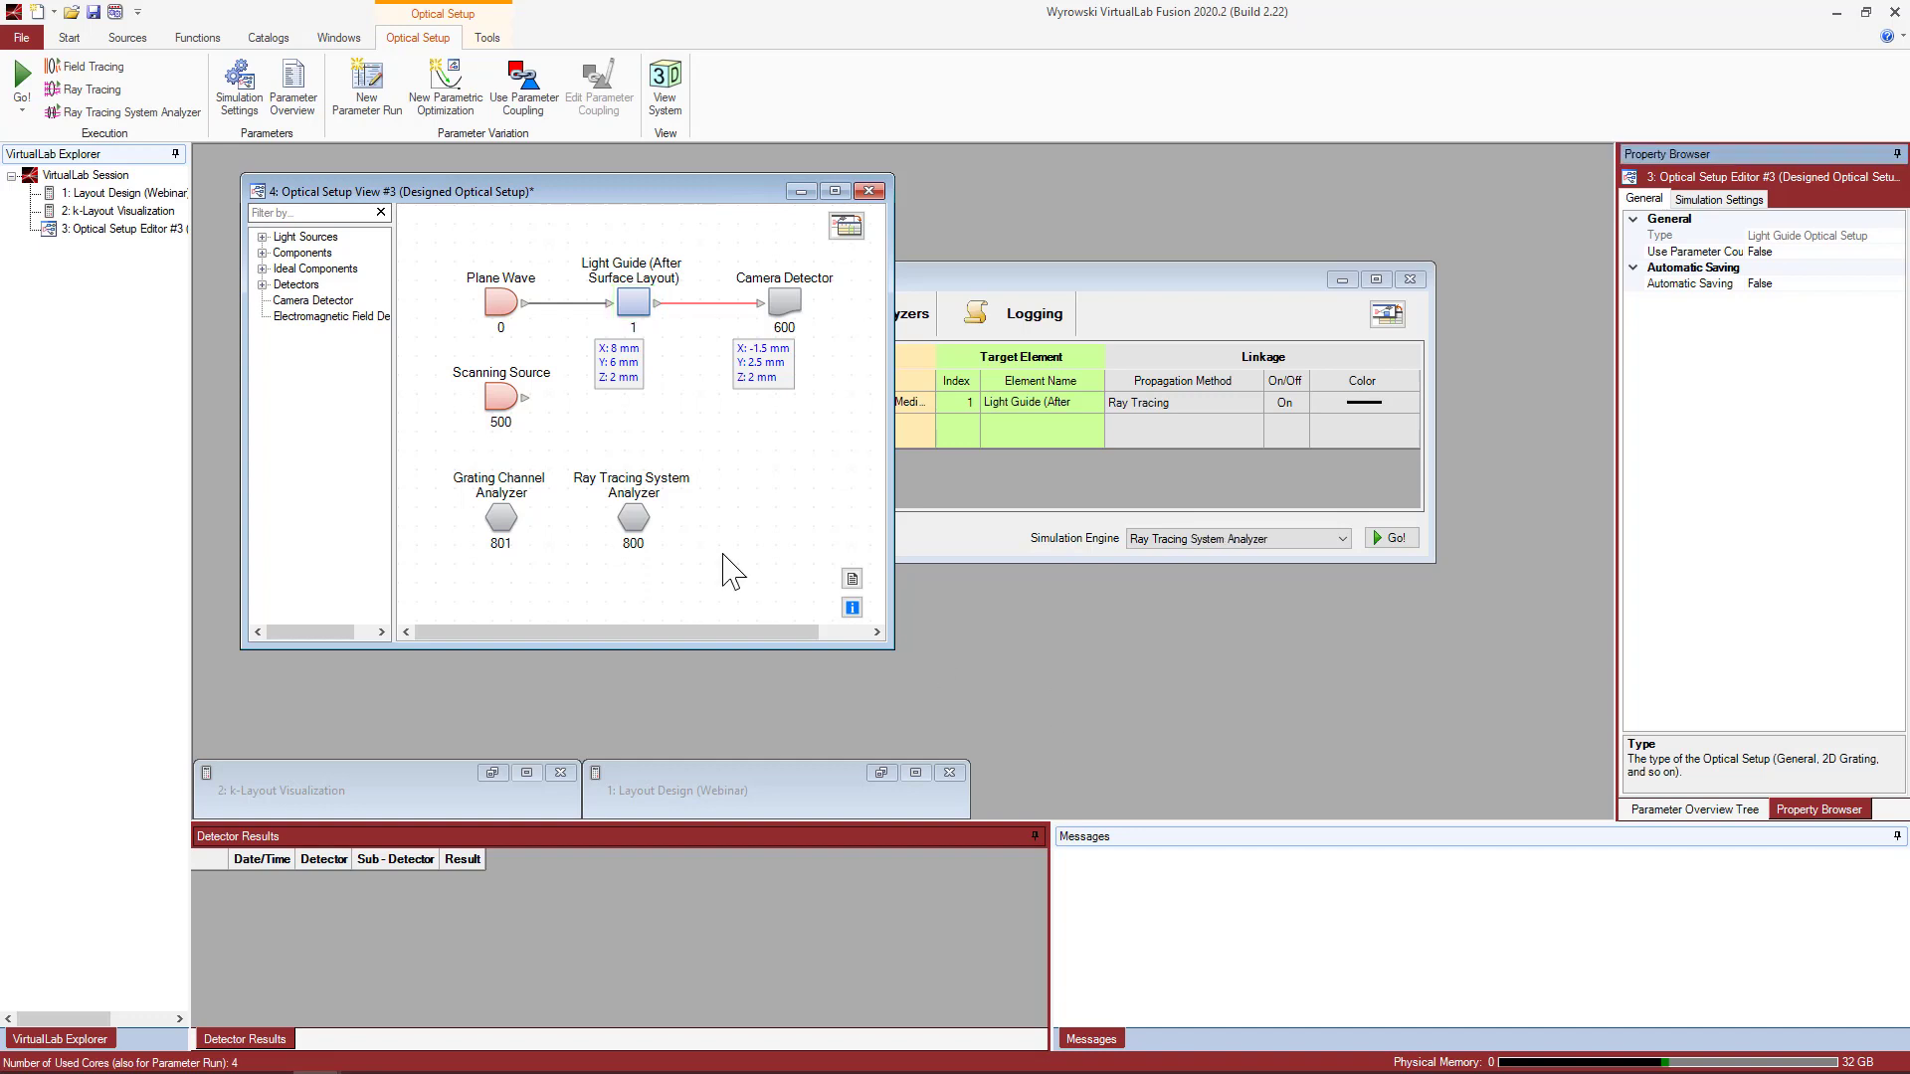
Run the Ray Tracing System Analyzer and inspect the resulting 3D rays closely around the incoupling grating in an enlarged window.
left_click(148, 113)
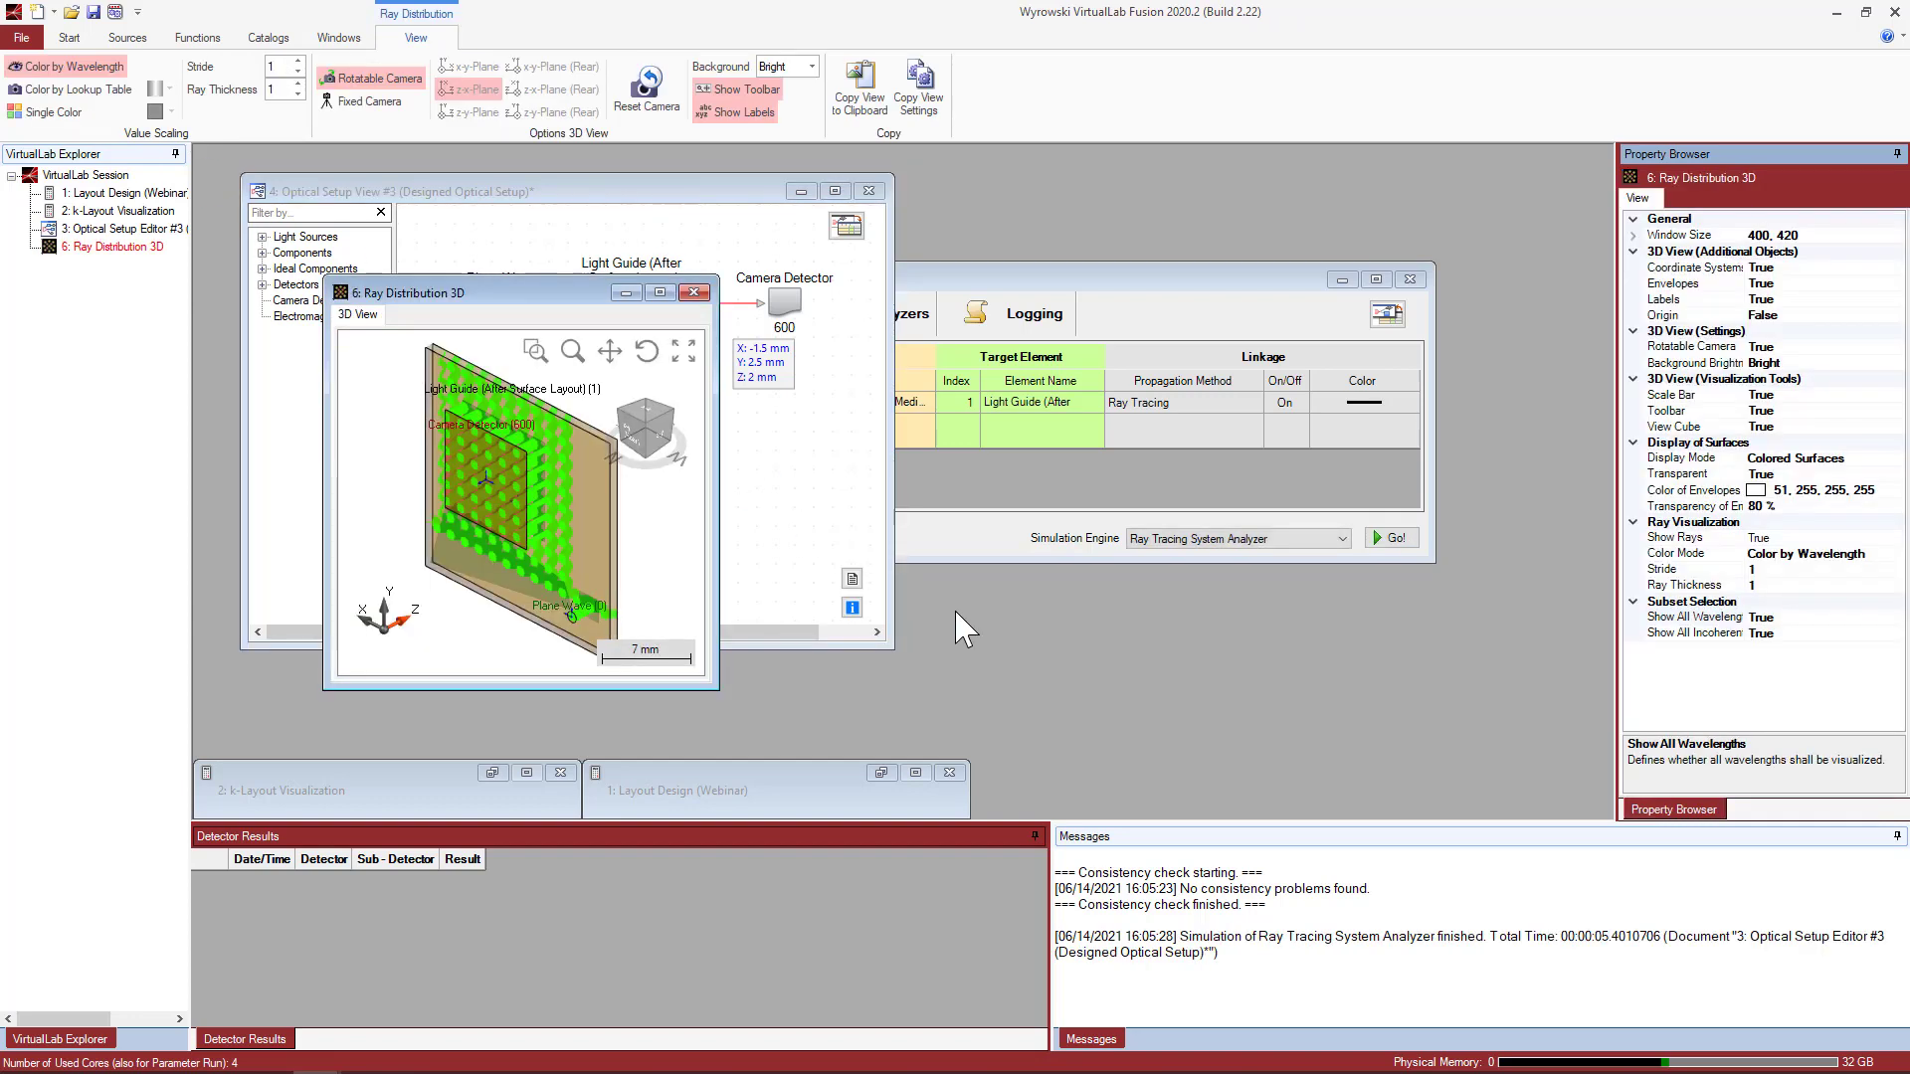
left_click_drag(718, 688, 1178, 710)
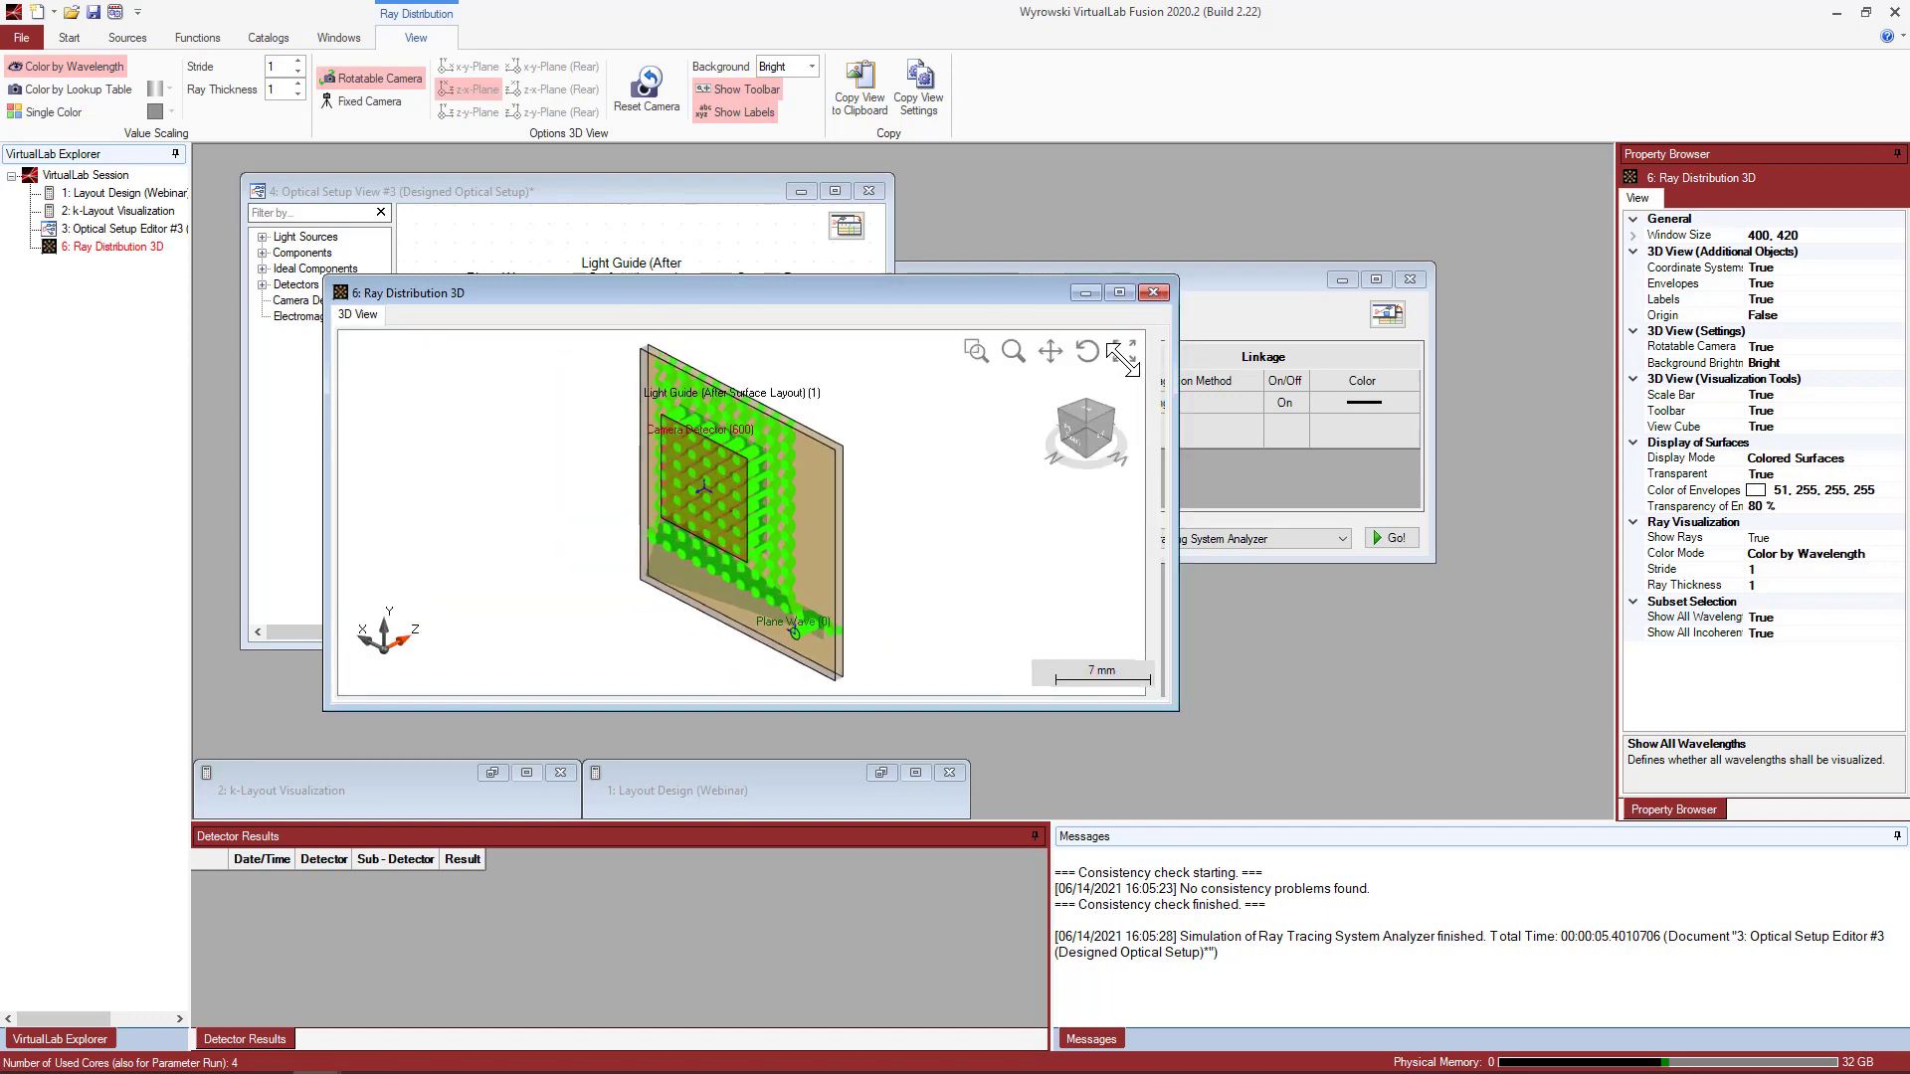
left_click(1106, 350)
left_click_drag(804, 606, 860, 550)
scroll(888, 562, "up", 6)
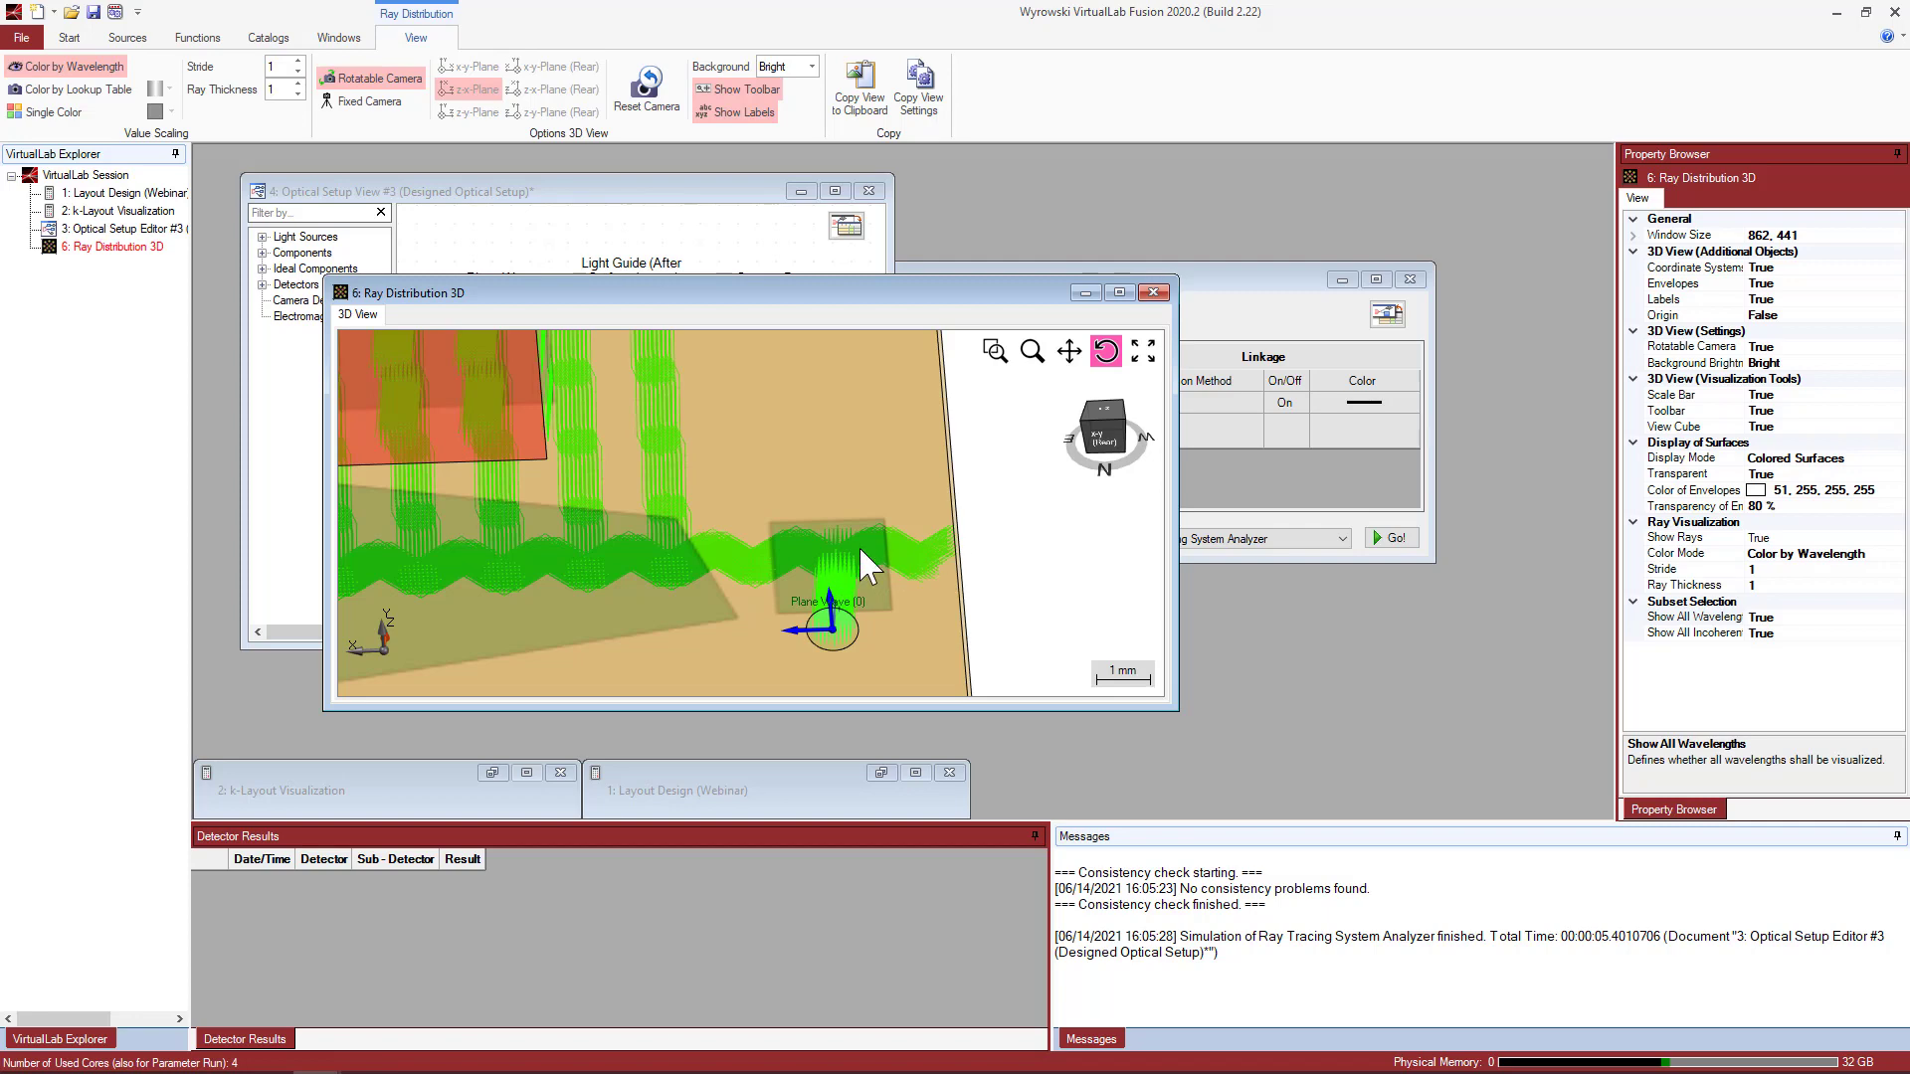
left_click_drag(833, 587, 815, 489)
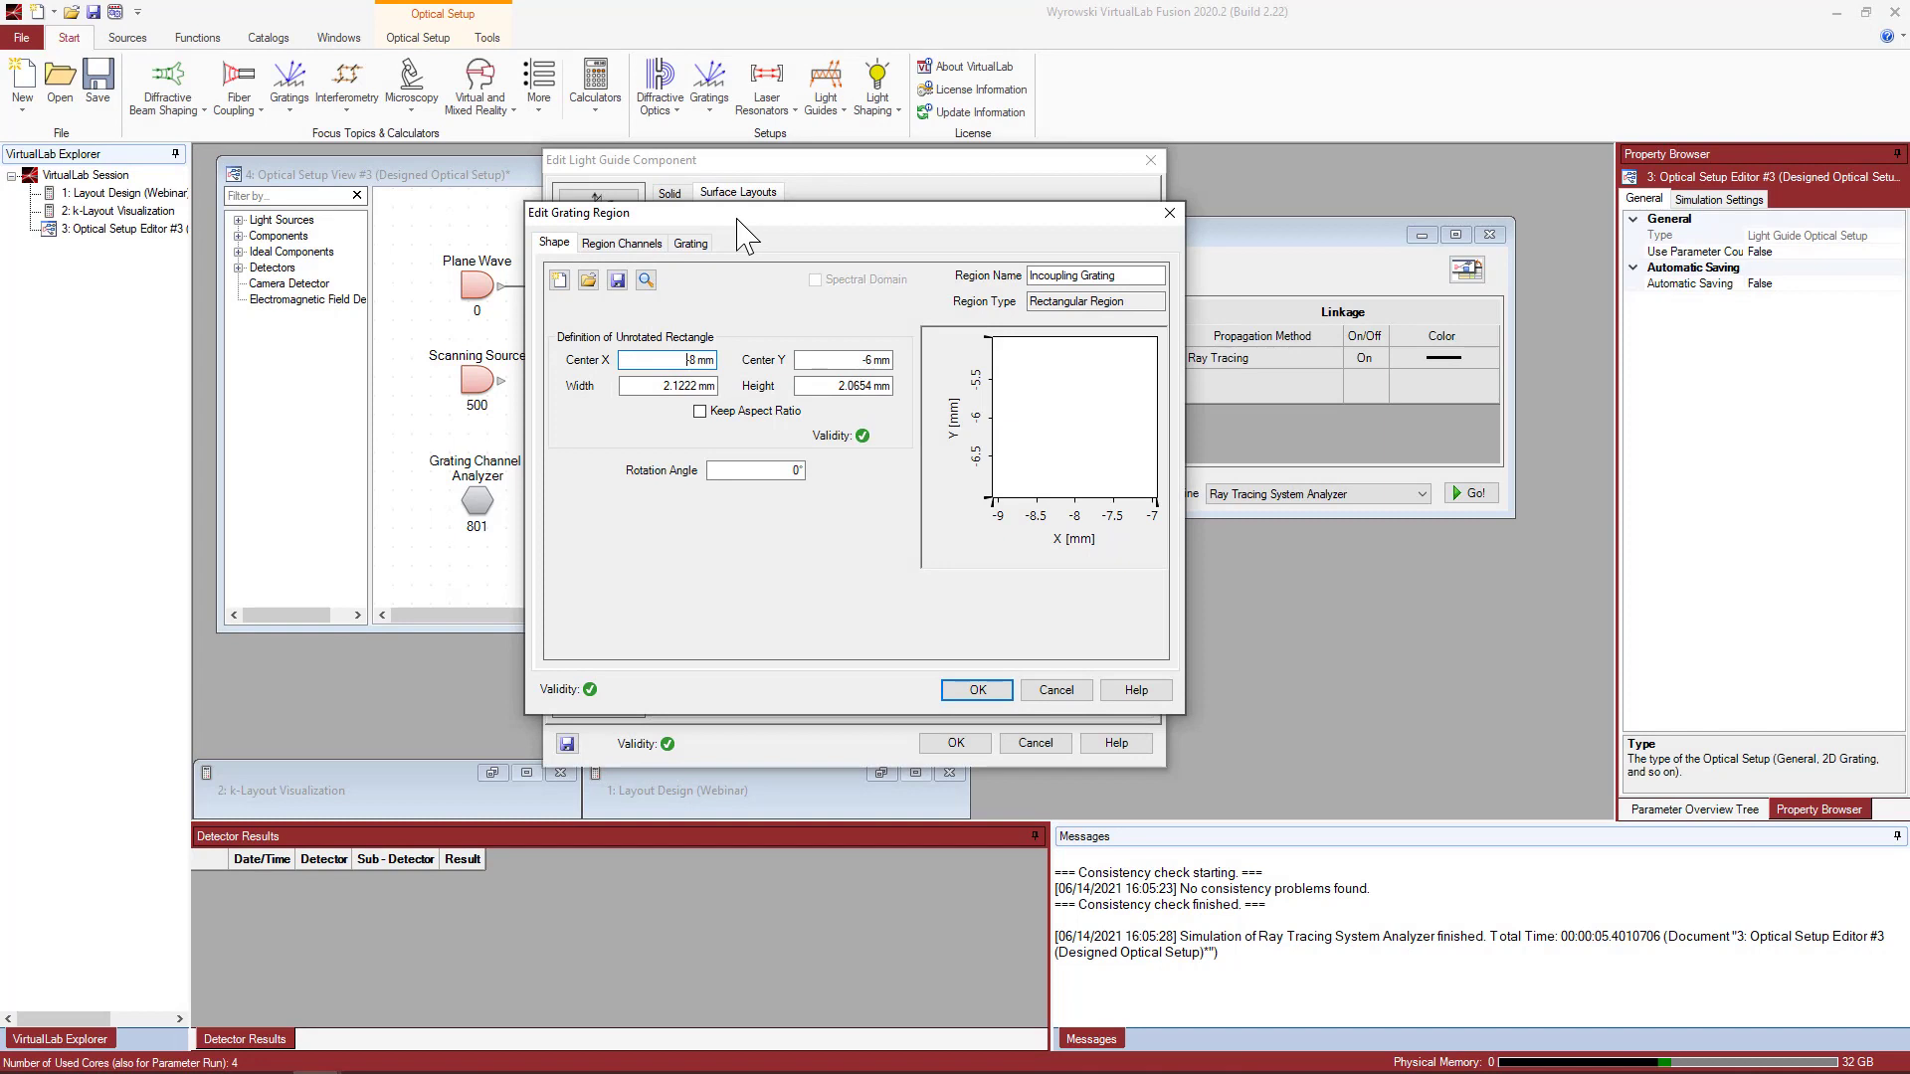
Switch the Incoupling Grating's efficiencies to be taken from real gratings.
left_click_drag(737, 220, 918, 221)
left_click(1302, 278)
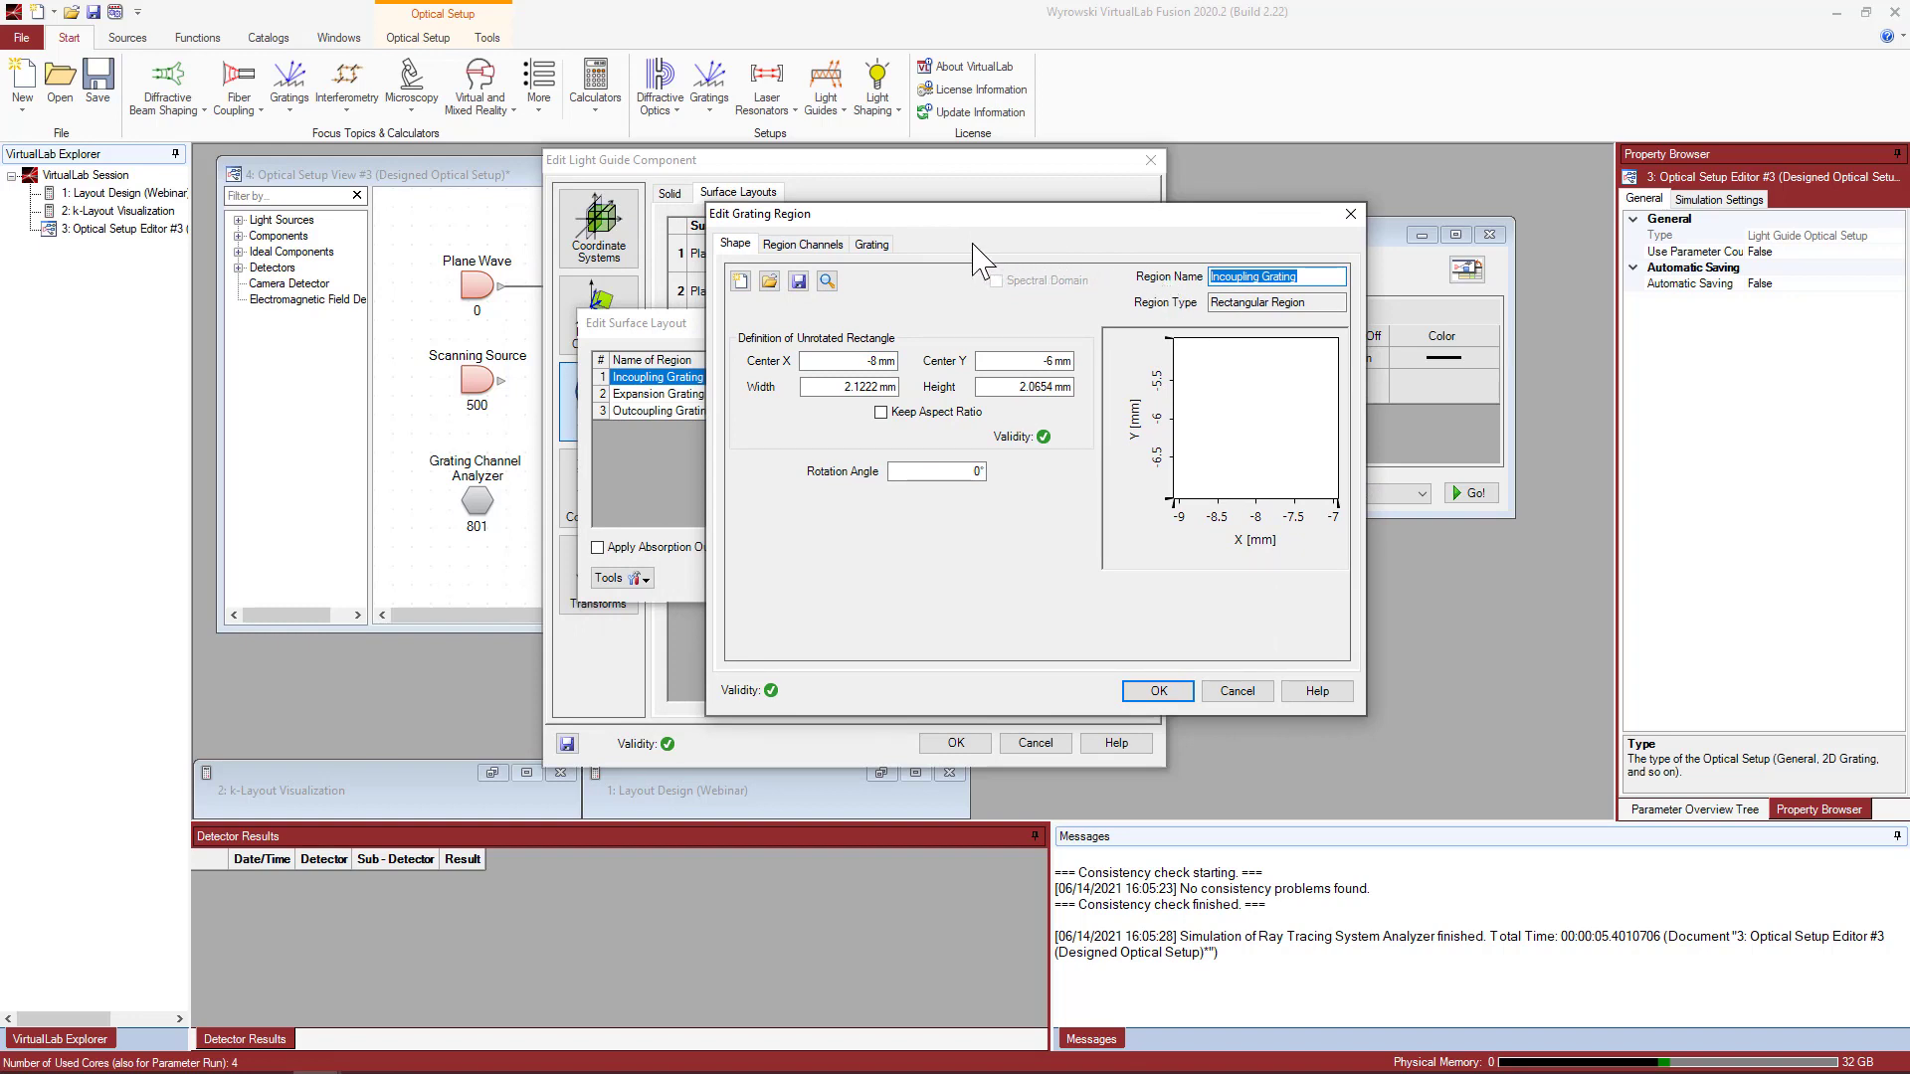
left_click(879, 261)
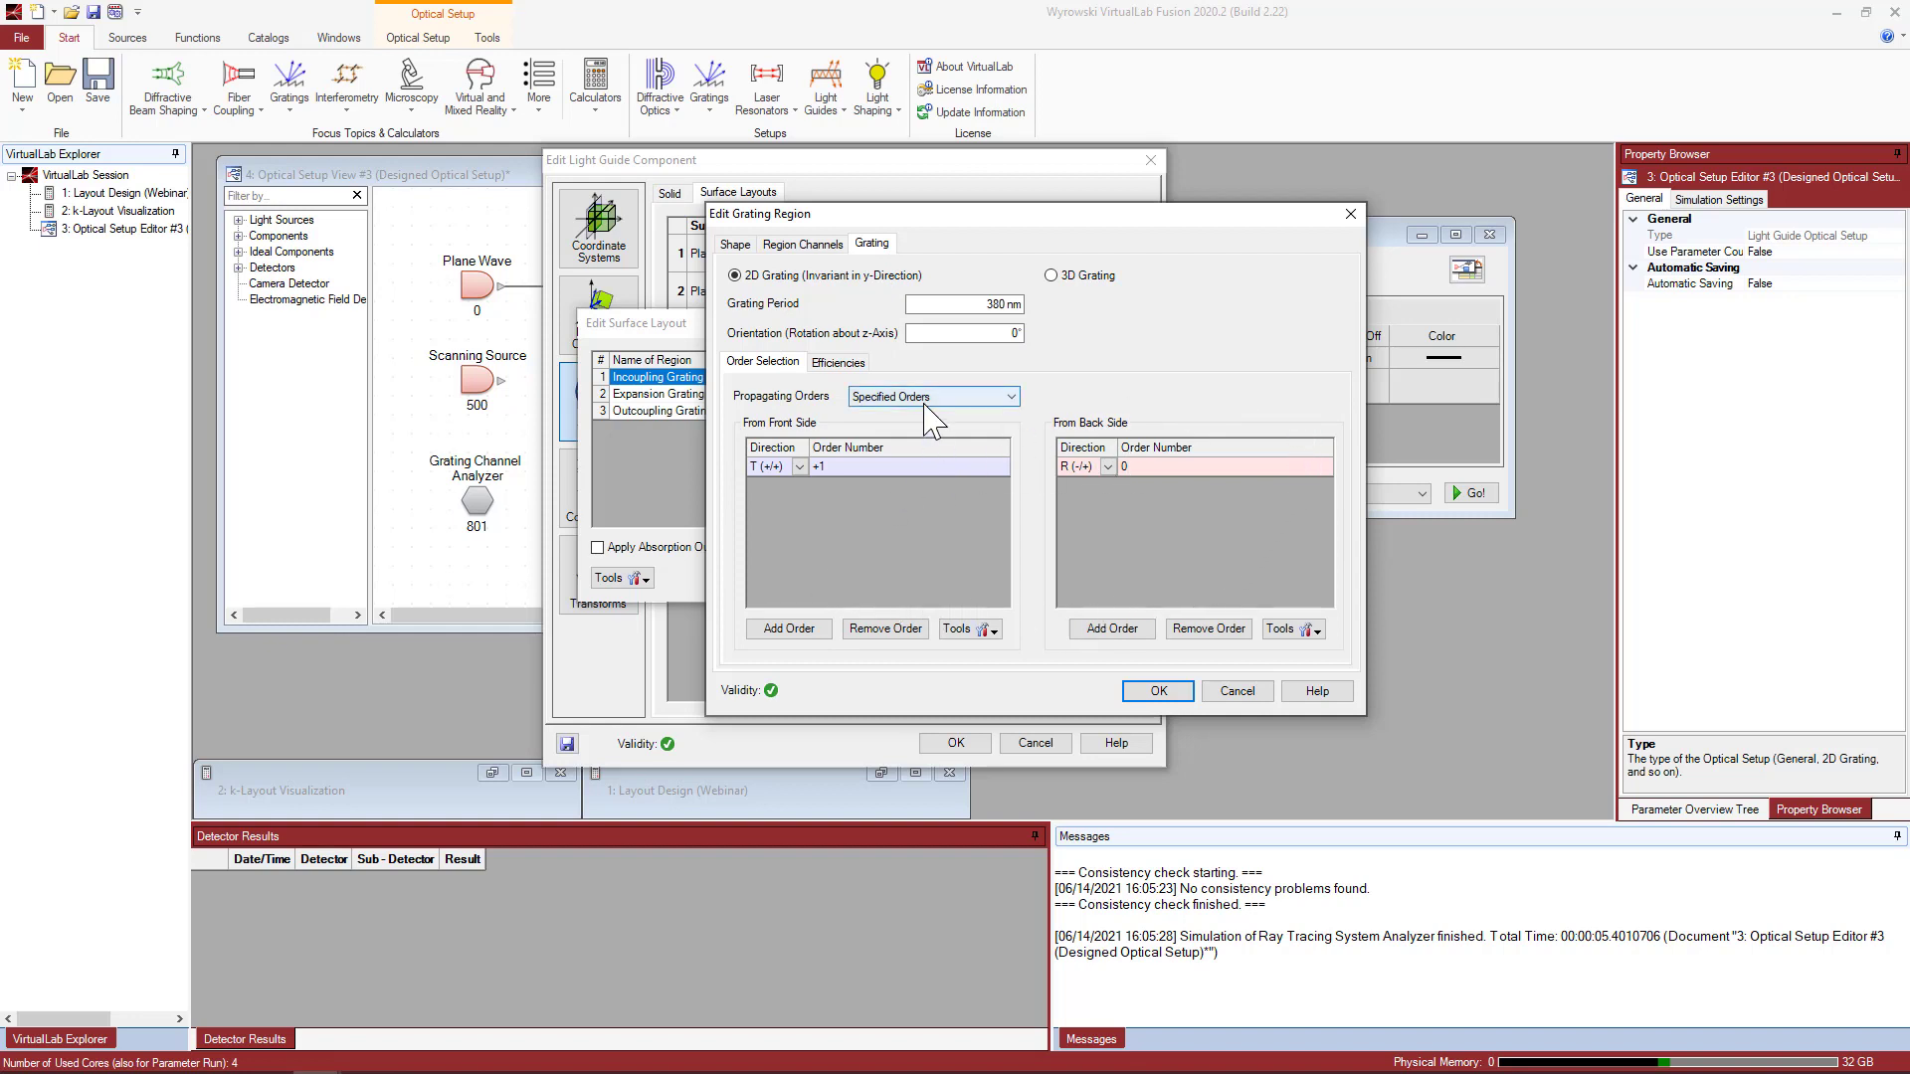
left_click(839, 364)
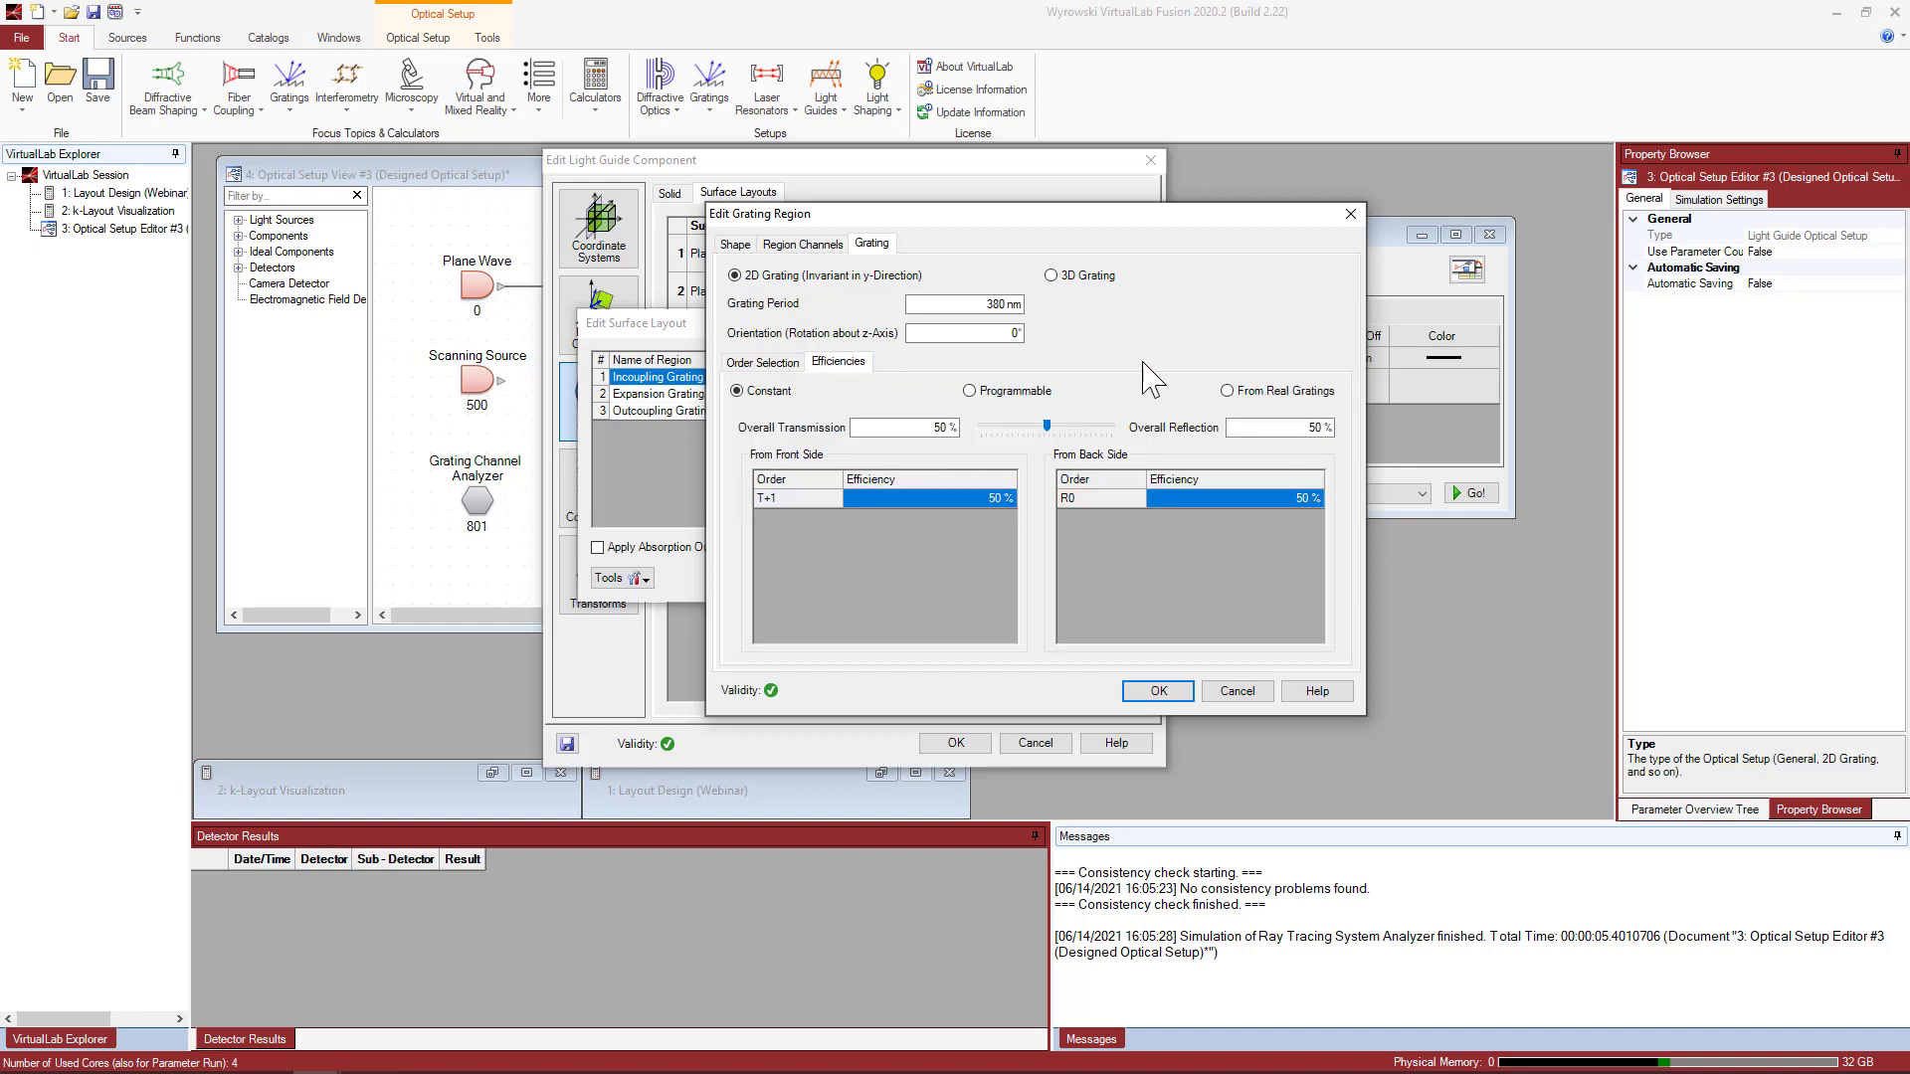
left_click(1226, 391)
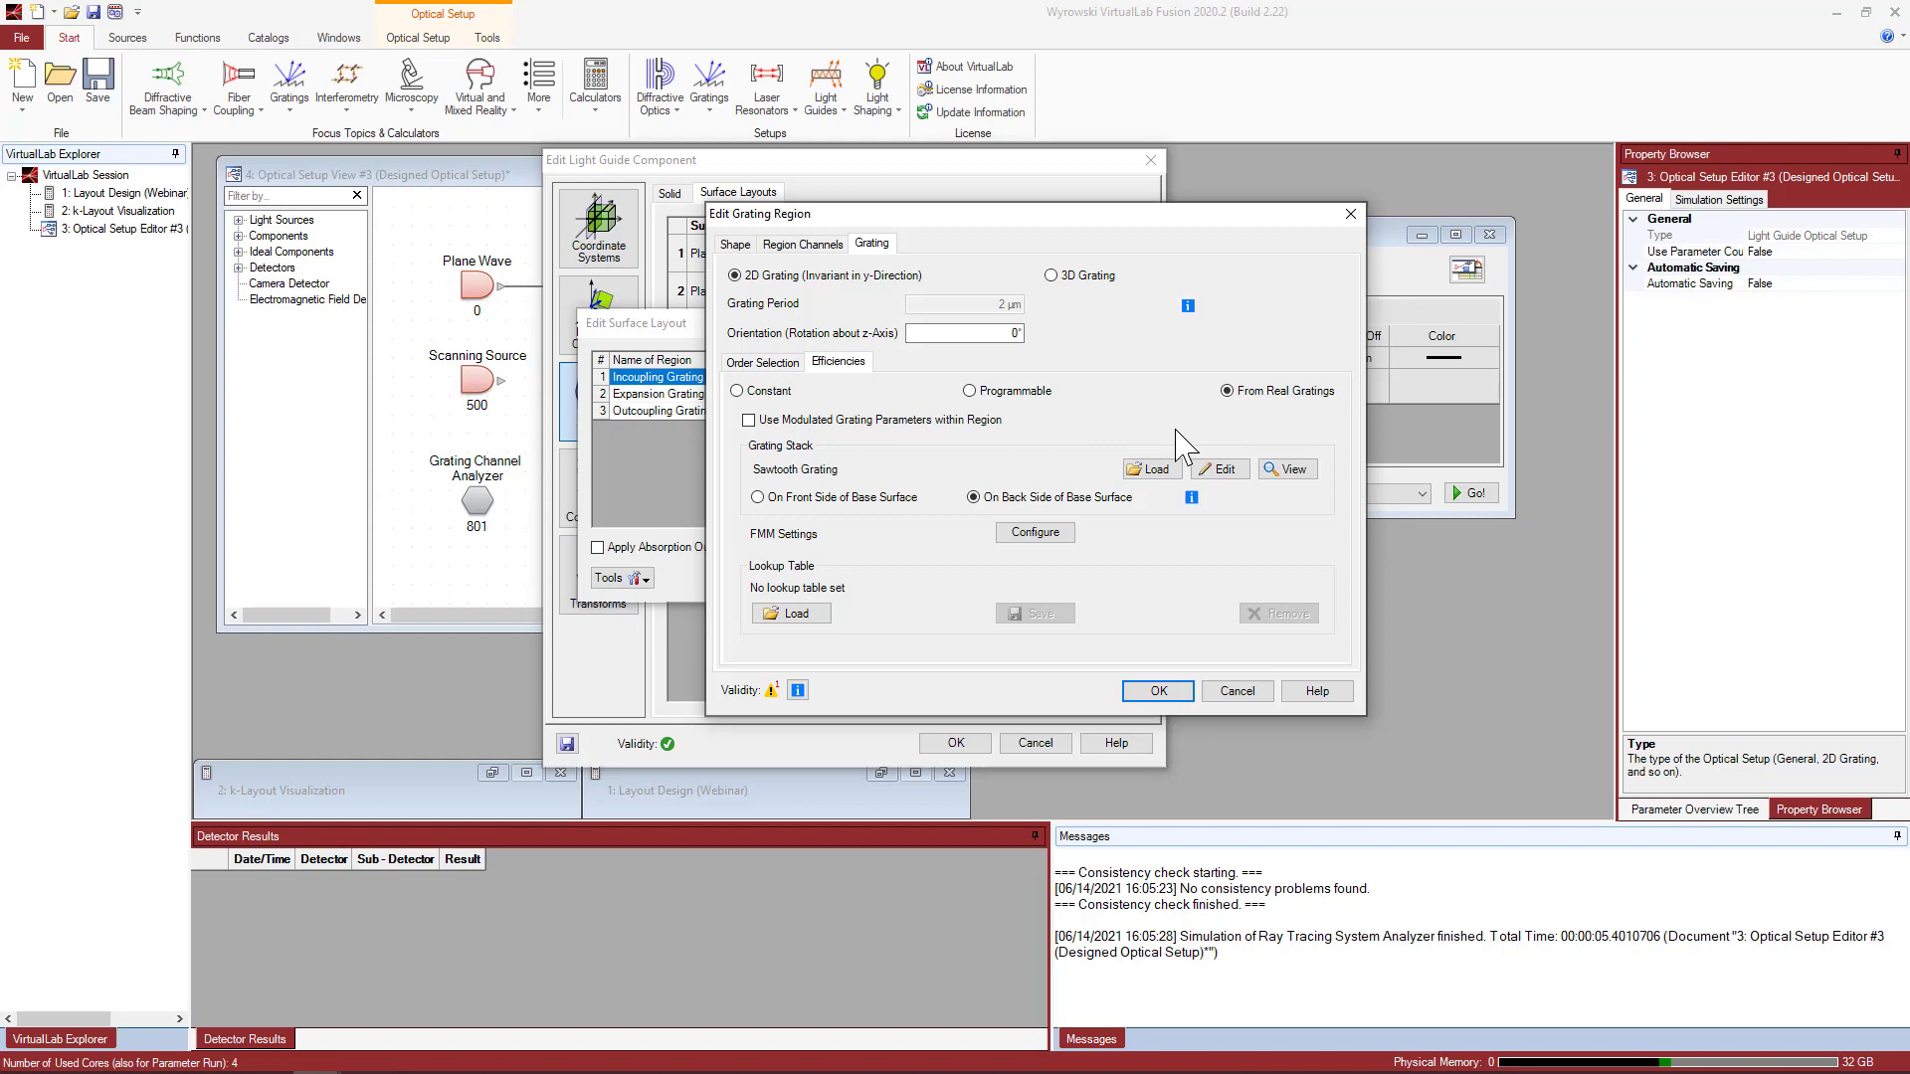
Load the user-defined Incoupling Grating (Binary) stack from My Stacks as the Incoupling Grating region's grating stack.
left_click(1151, 470)
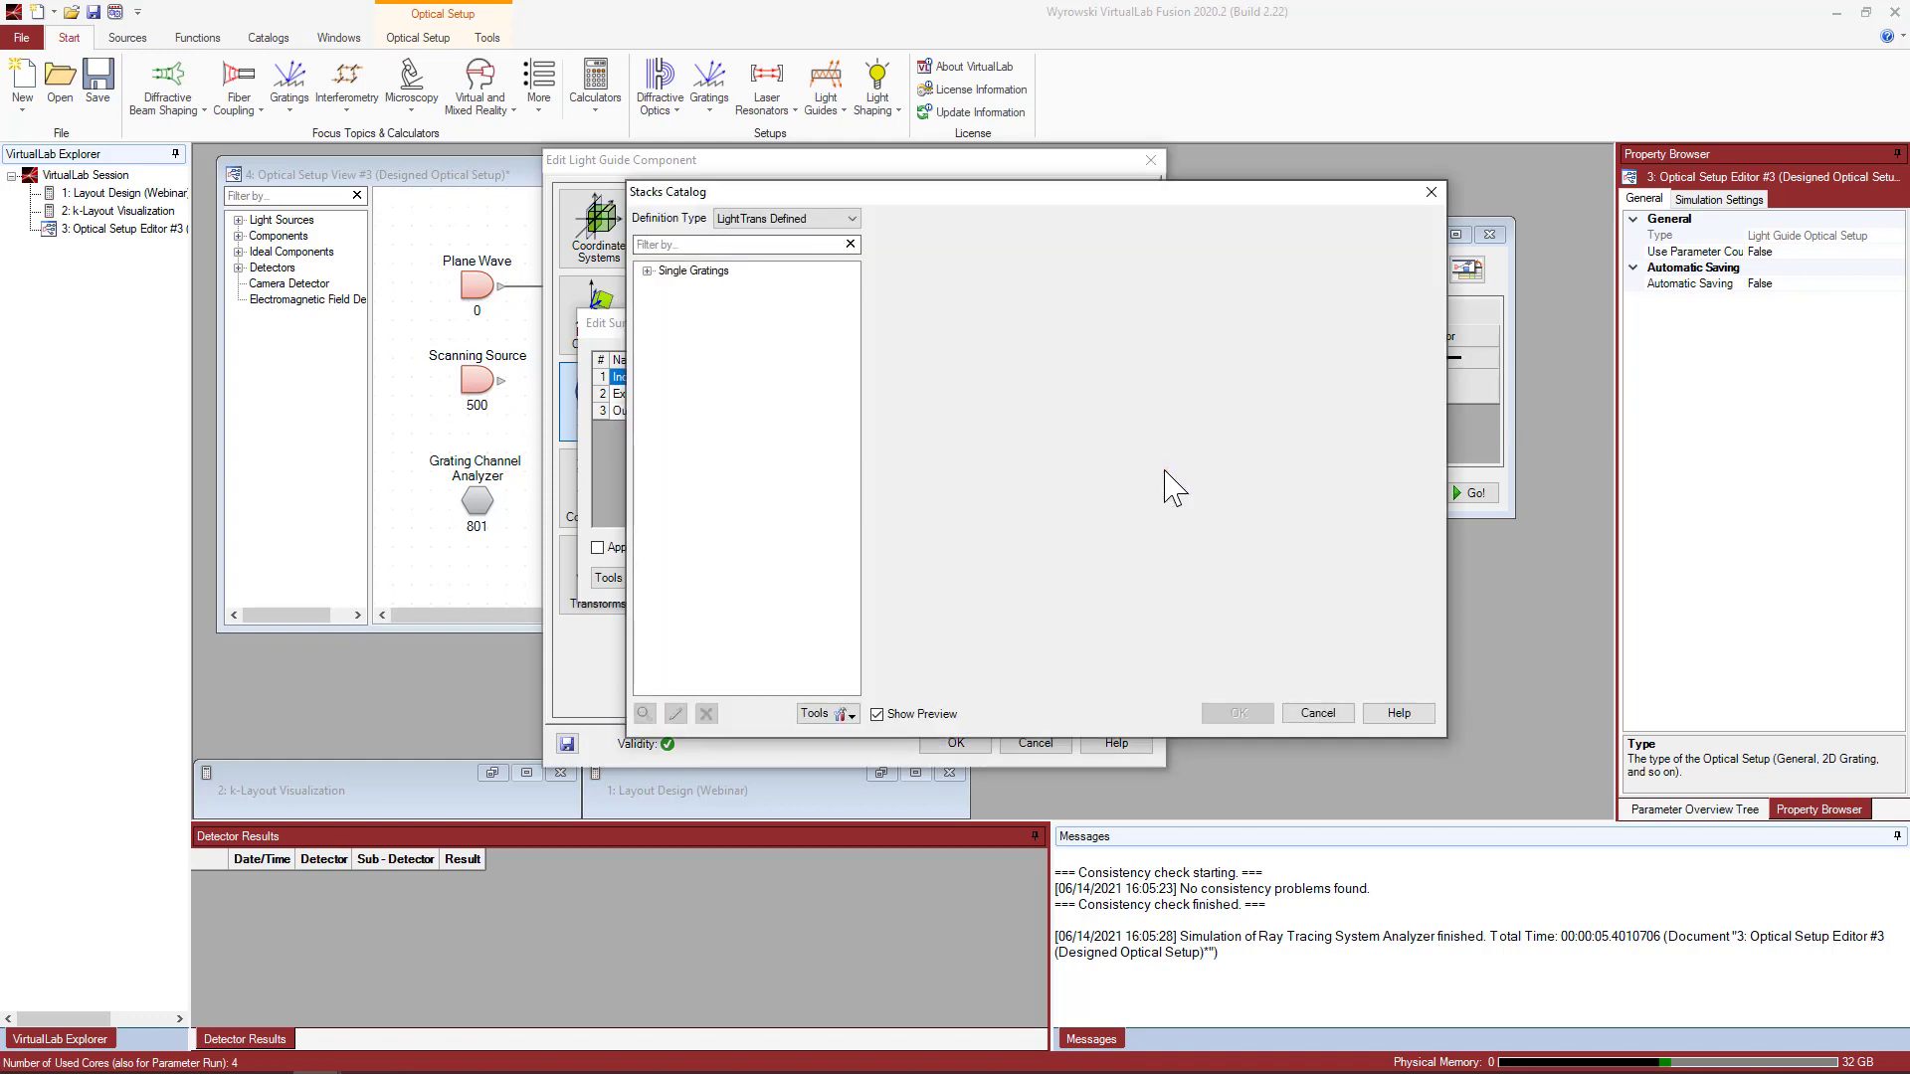
left_click(850, 220)
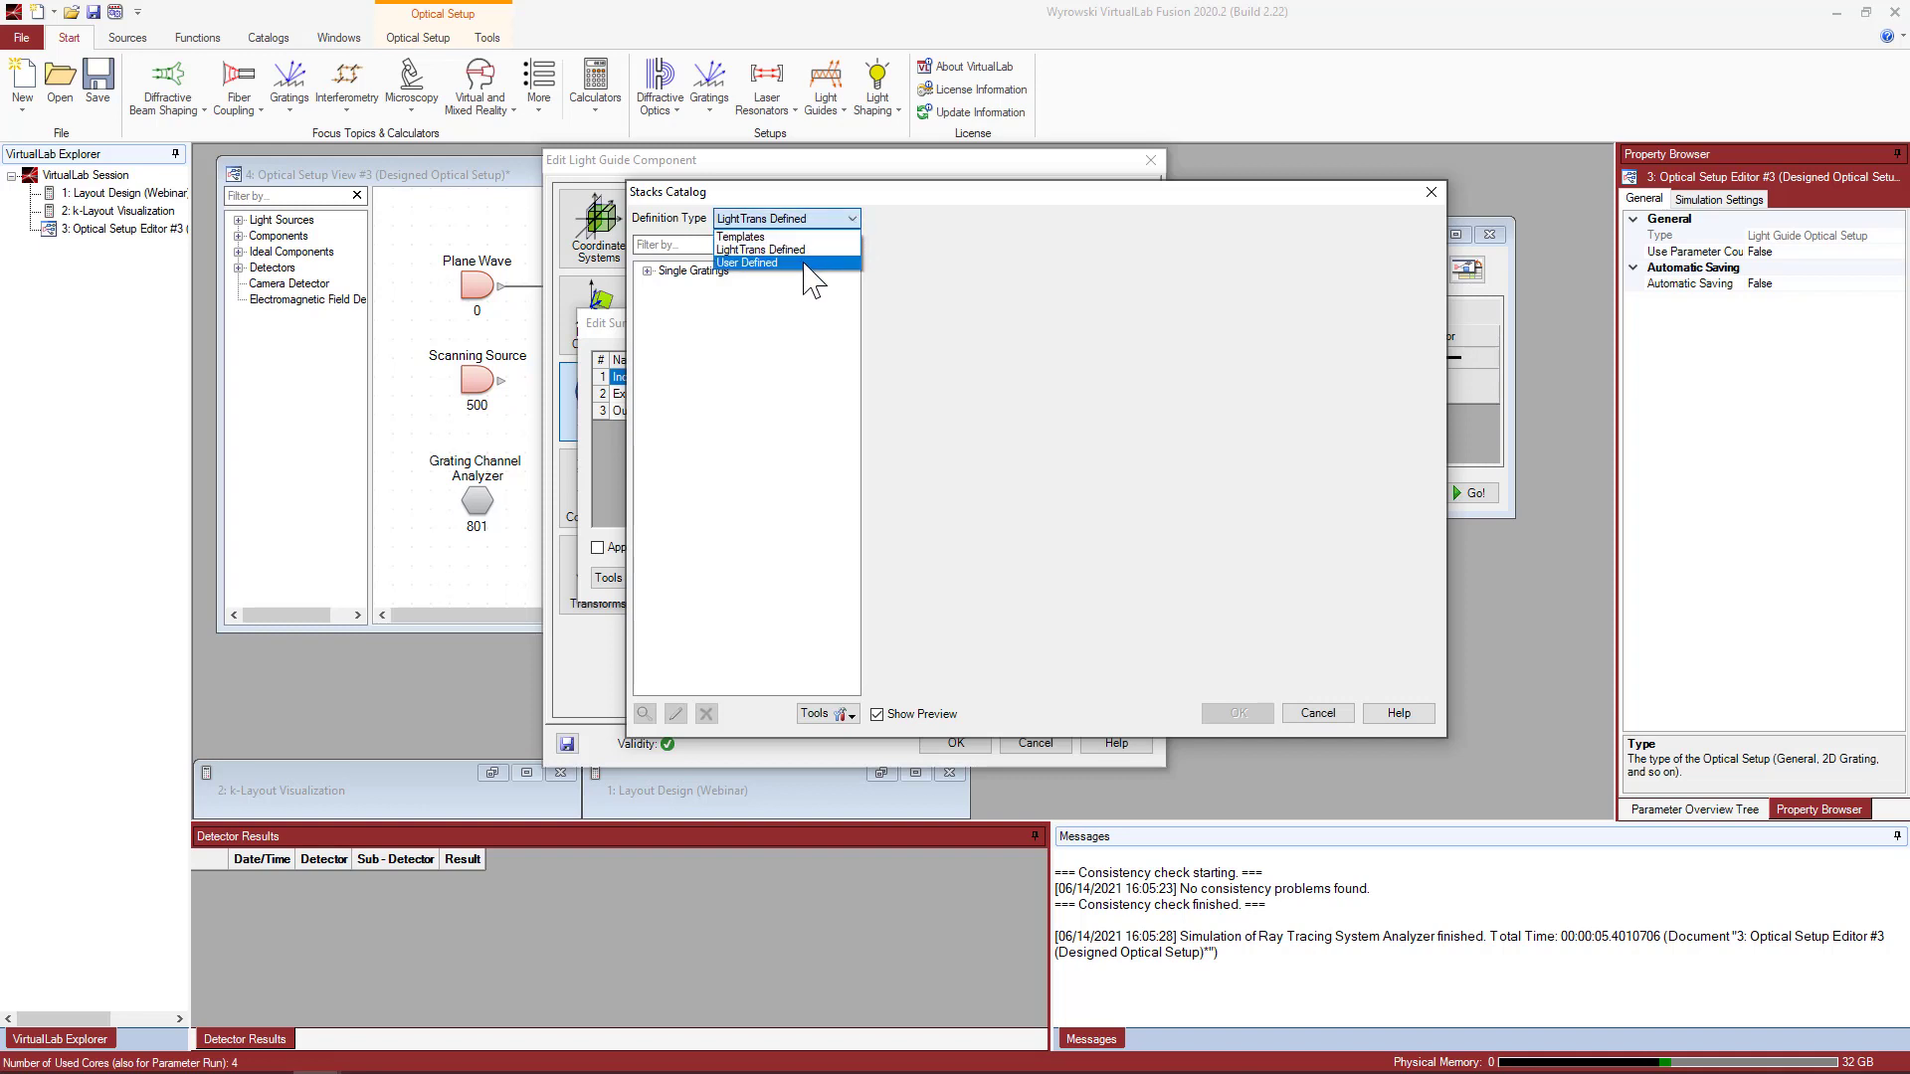
left_click(805, 262)
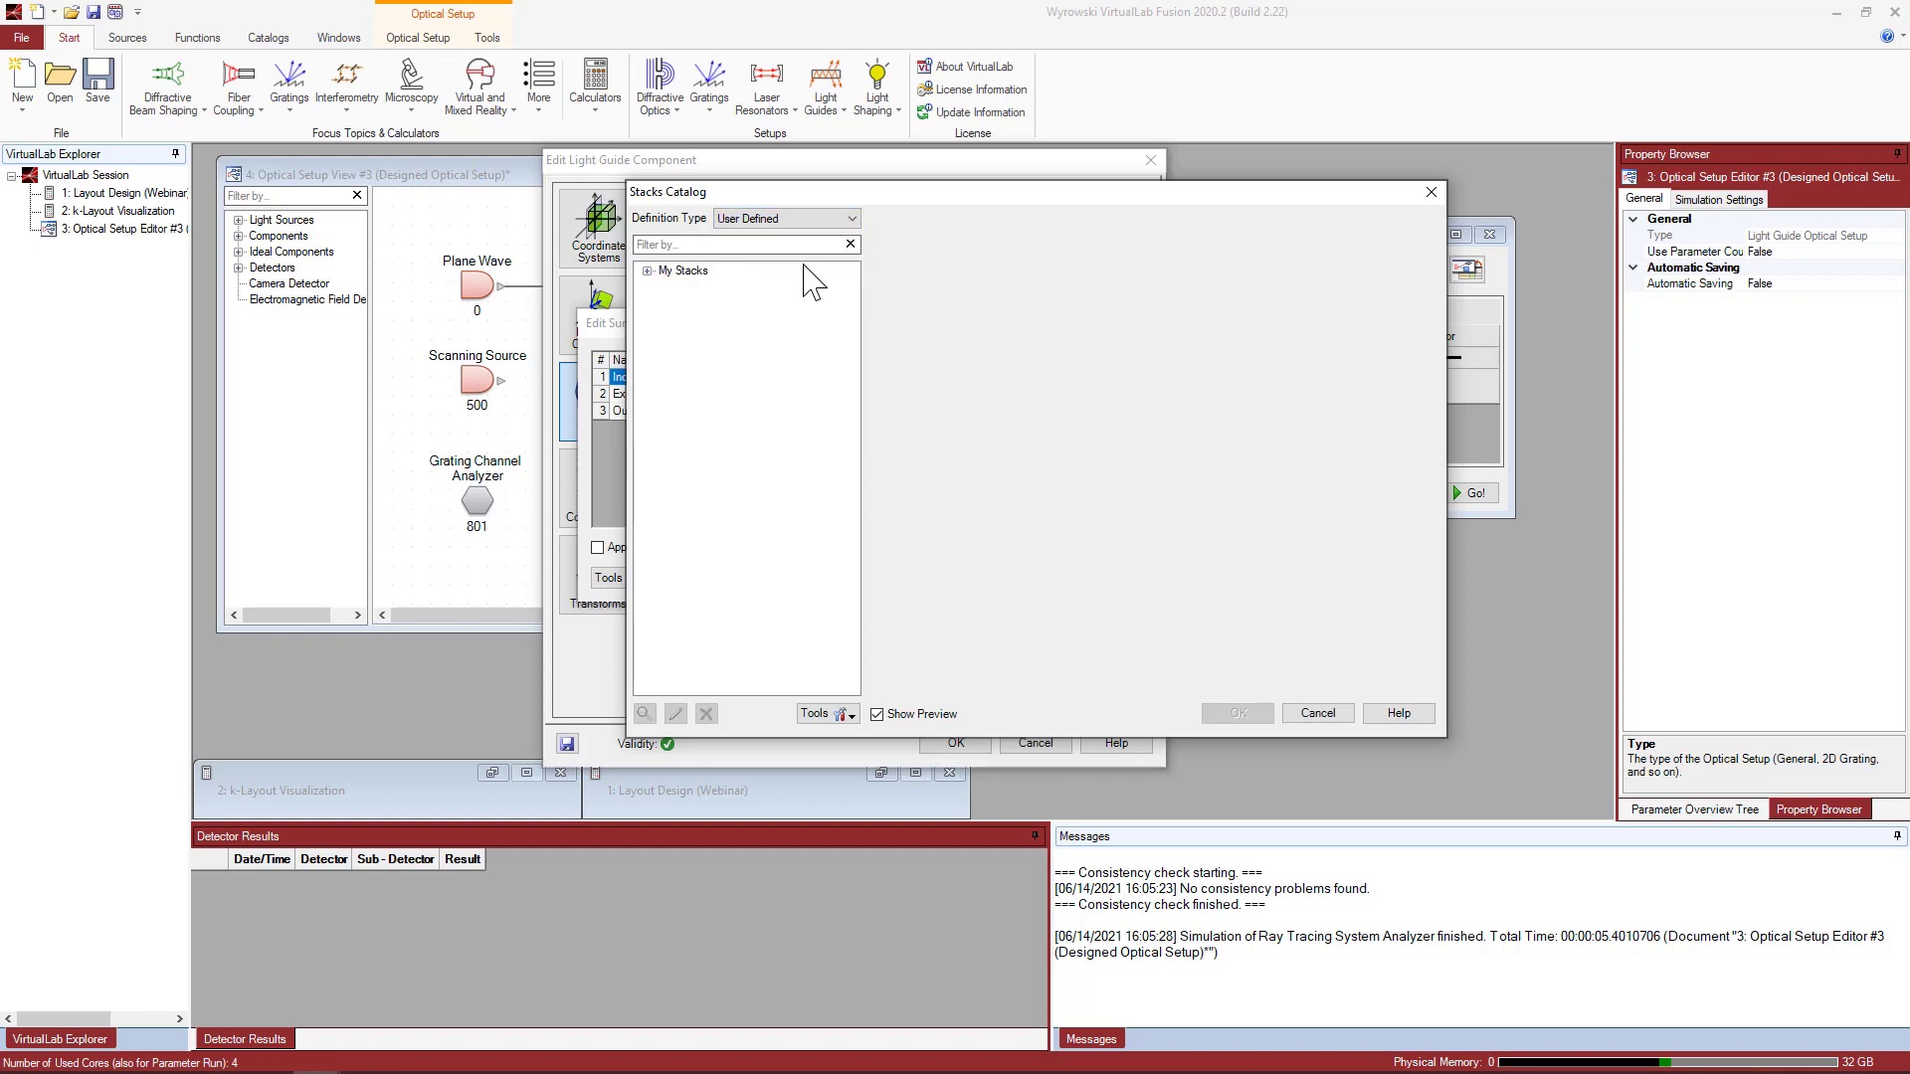
left_click(647, 270)
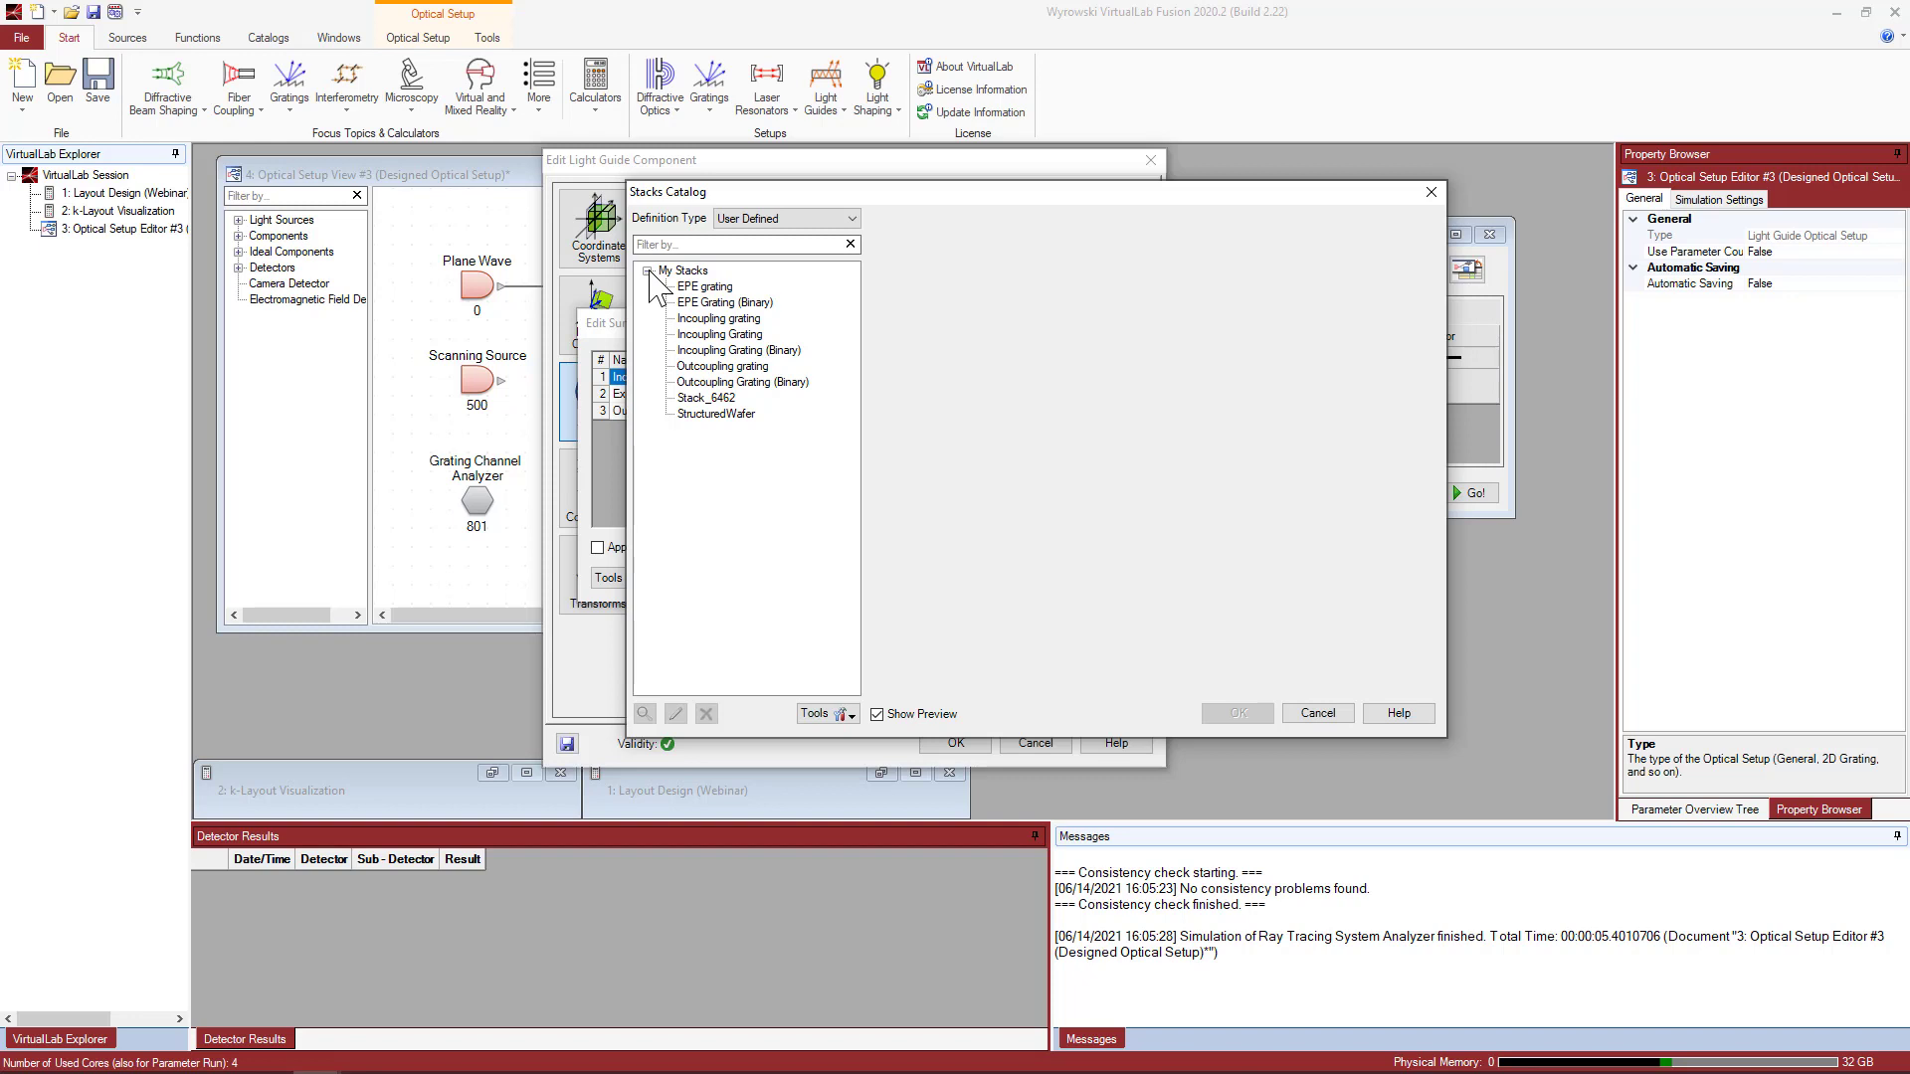
left_click(686, 304)
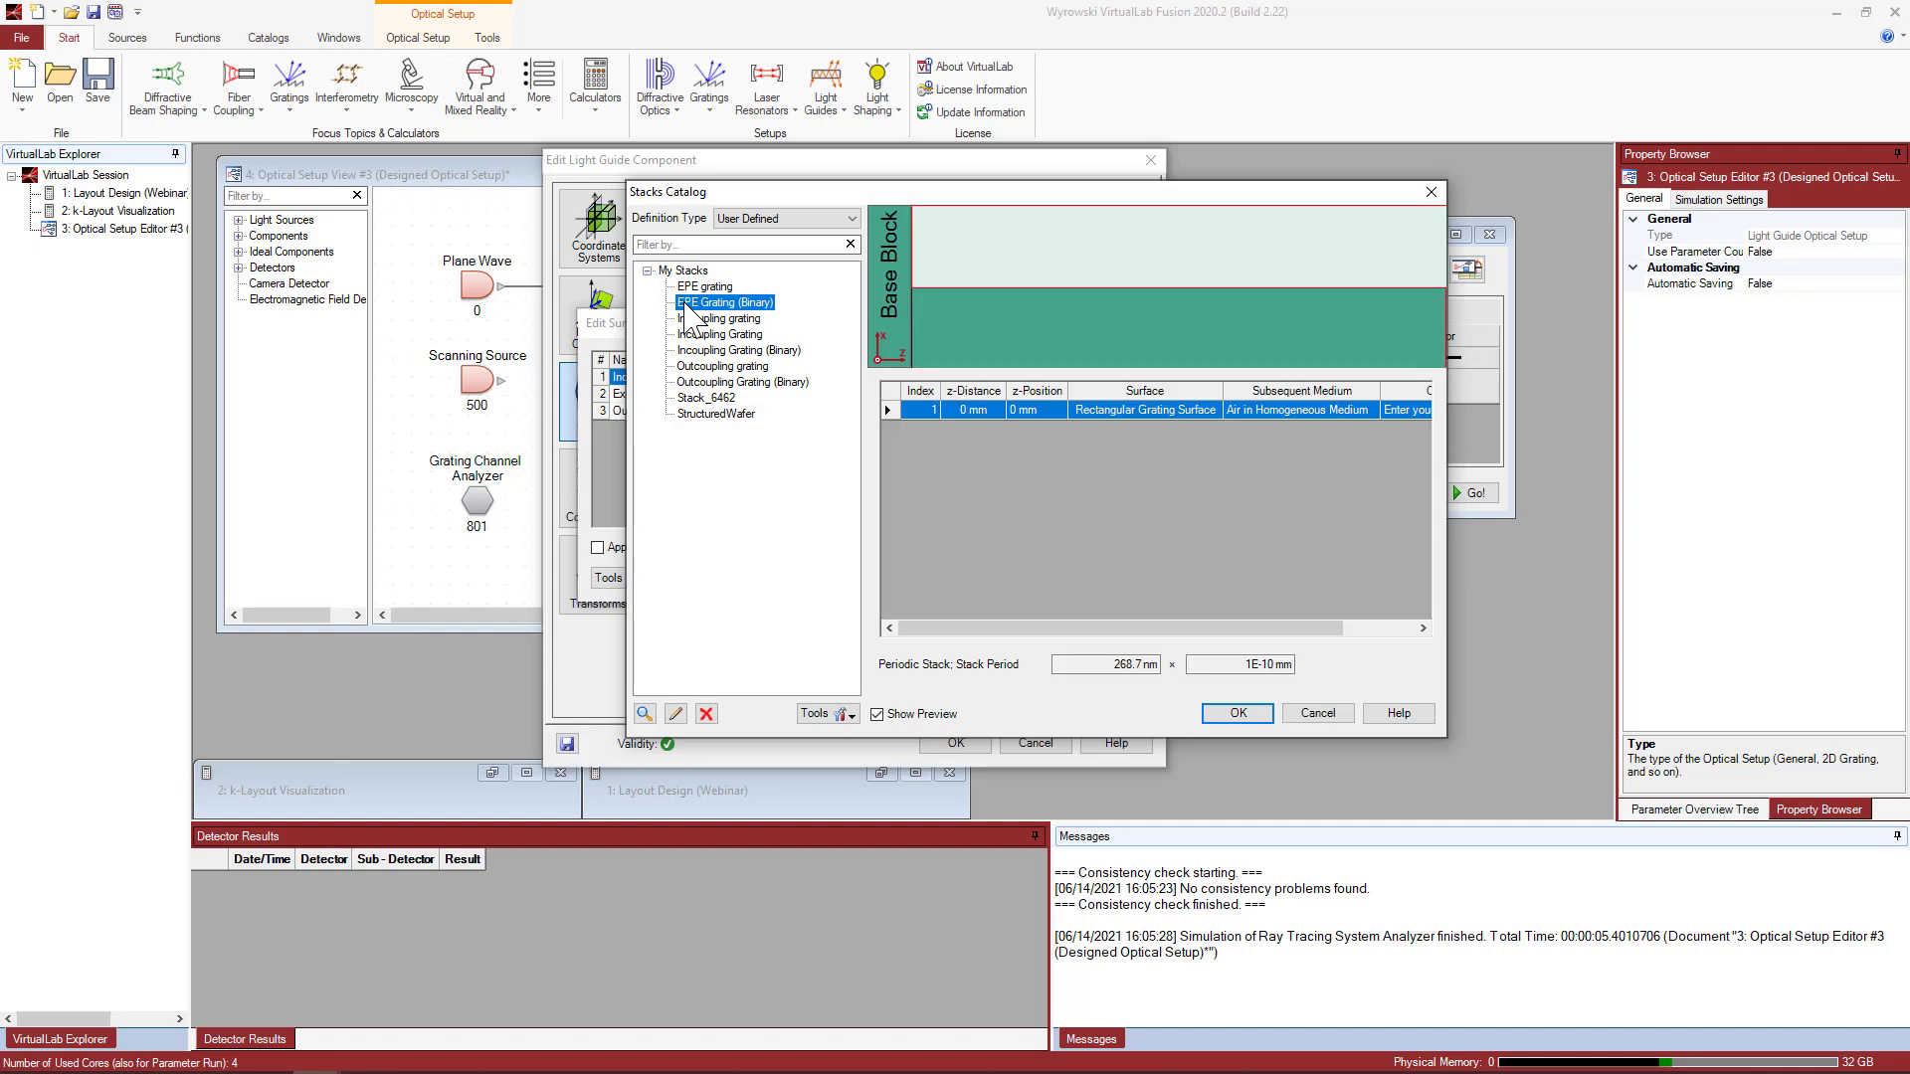
left_click(782, 350)
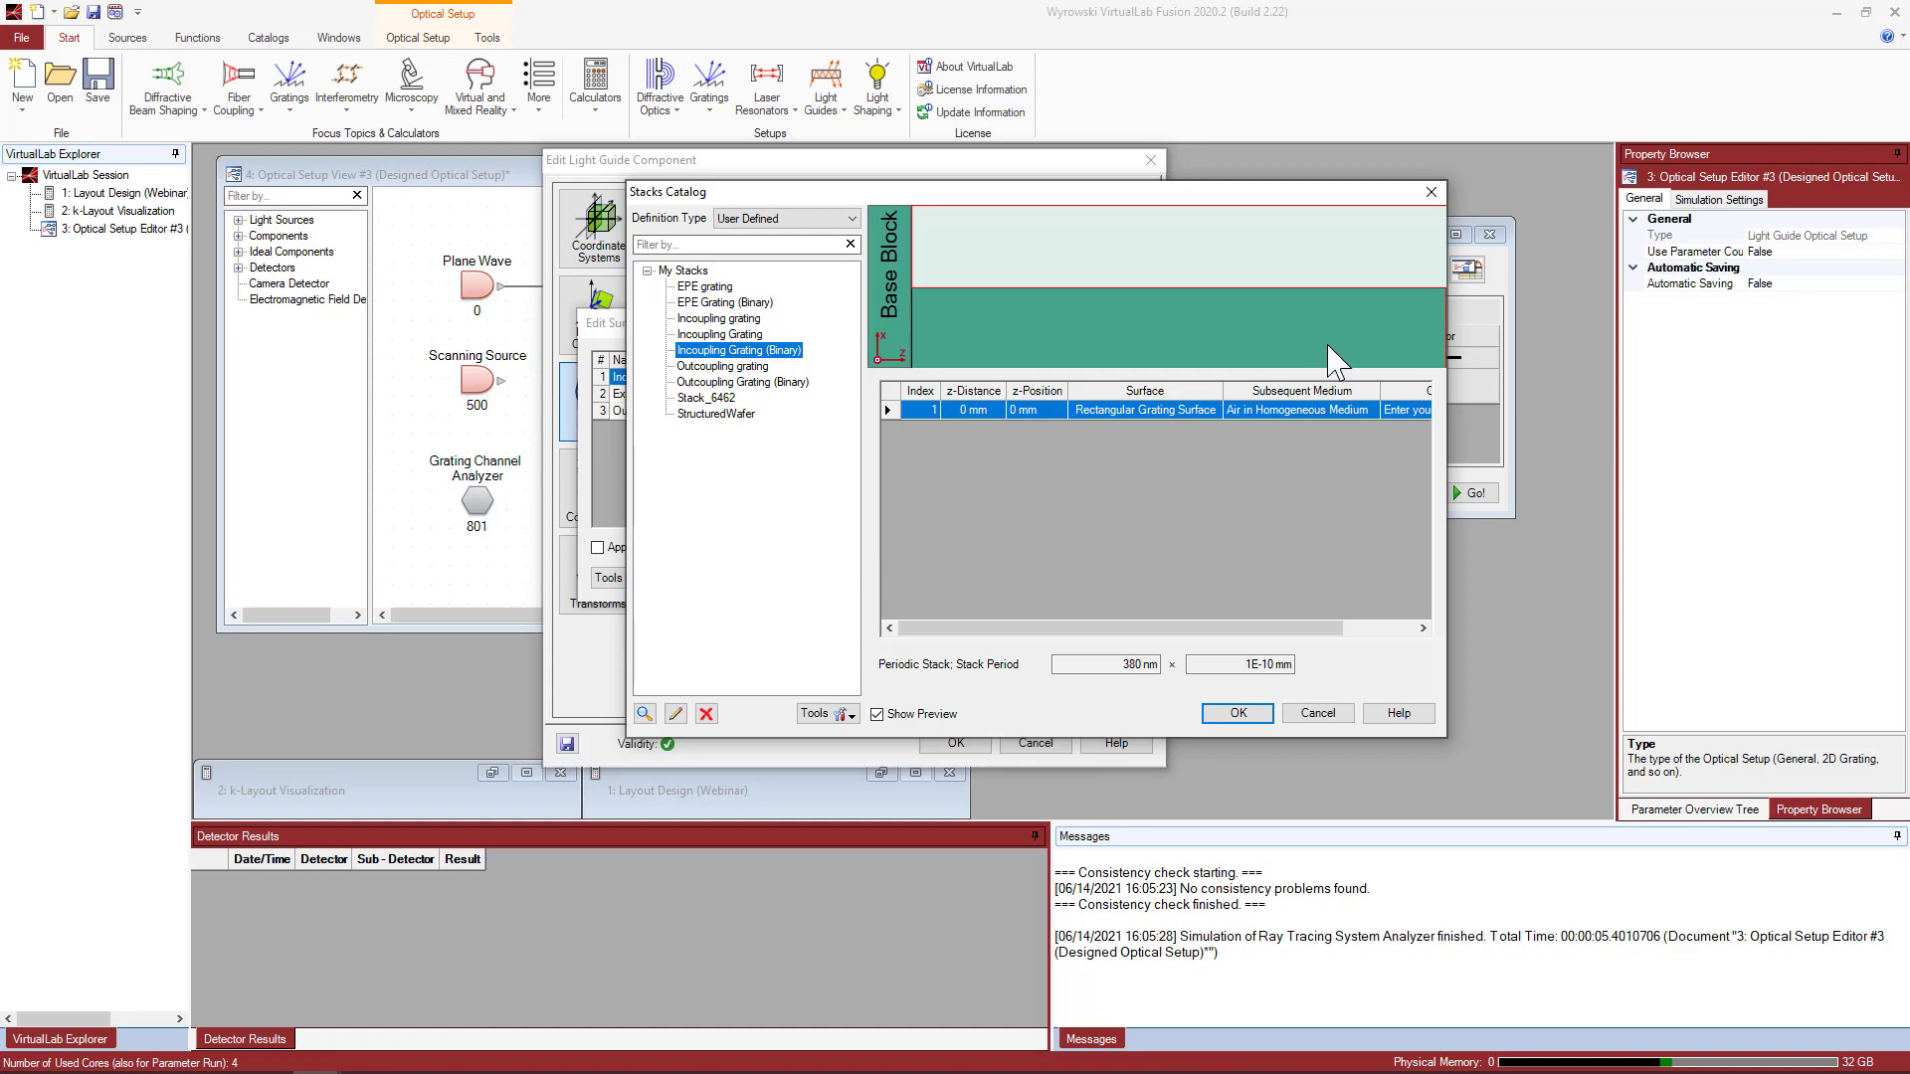
left_click(1237, 712)
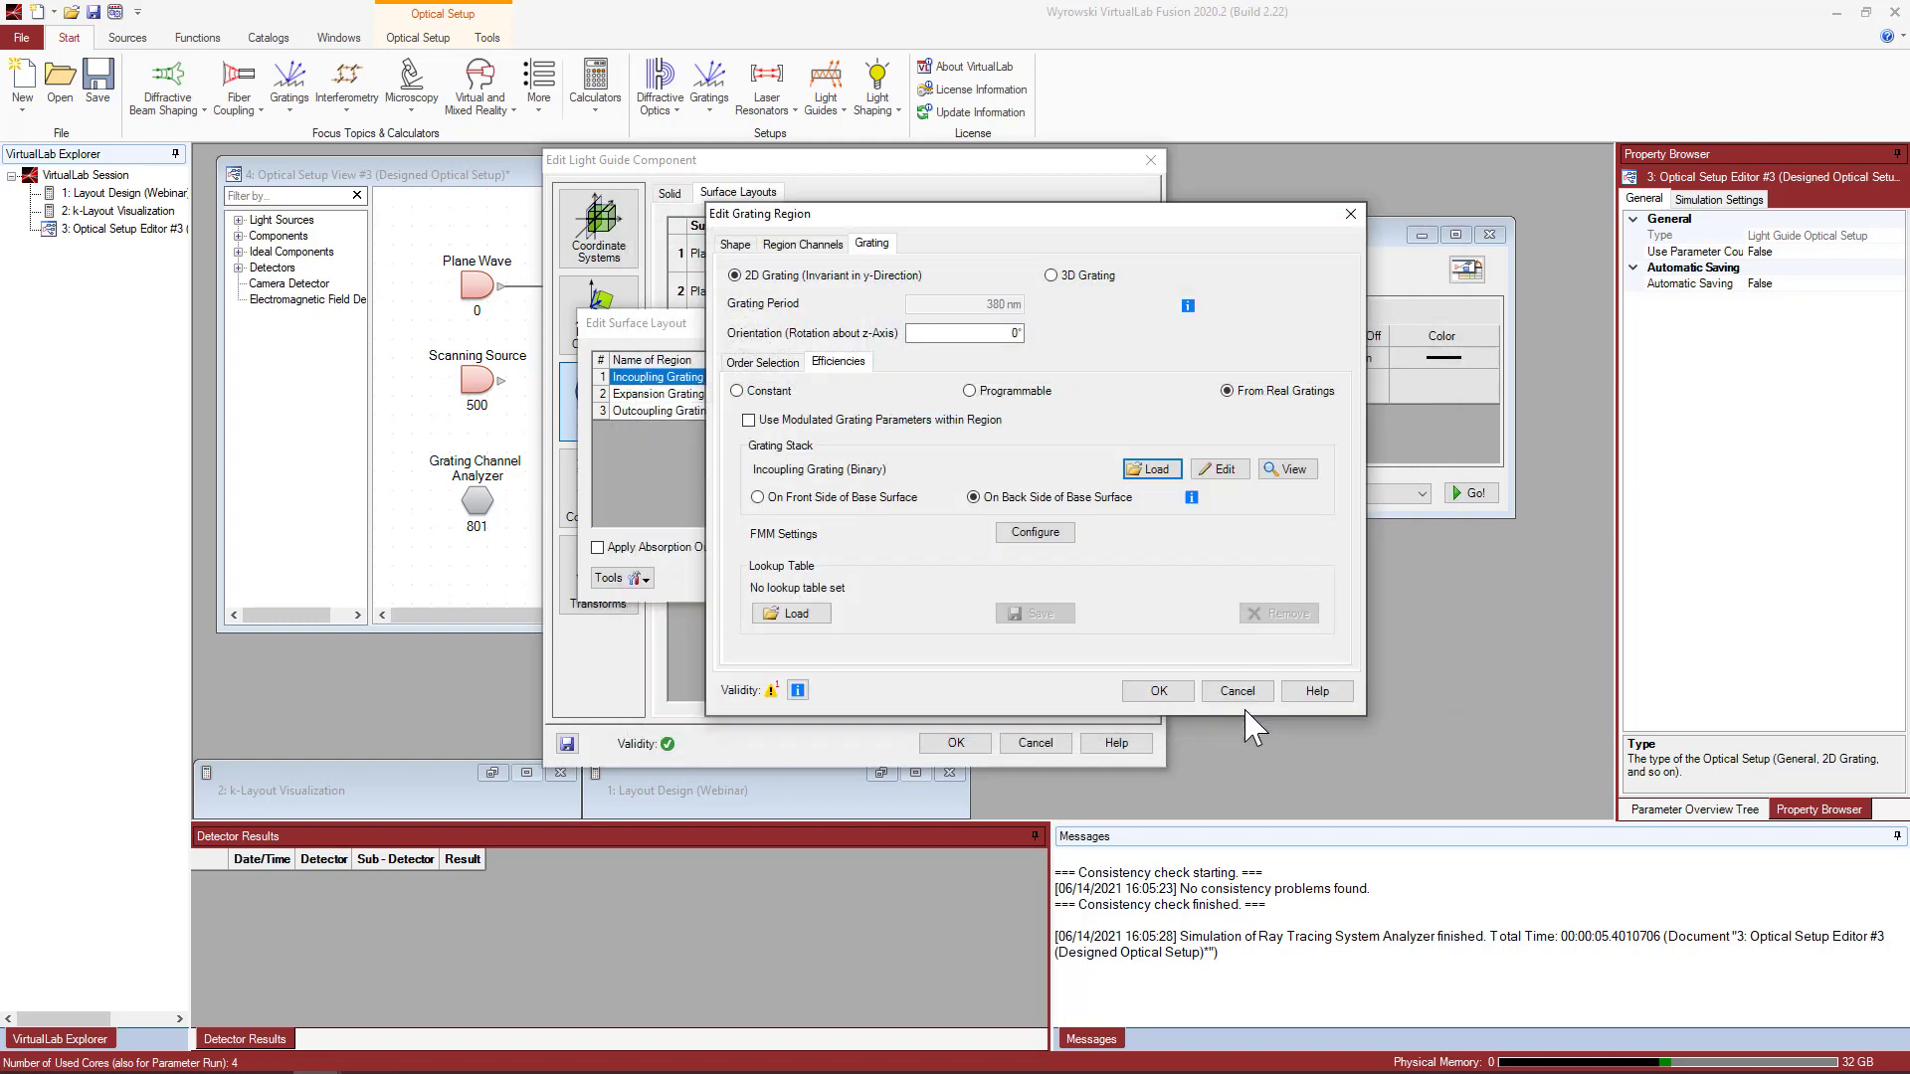
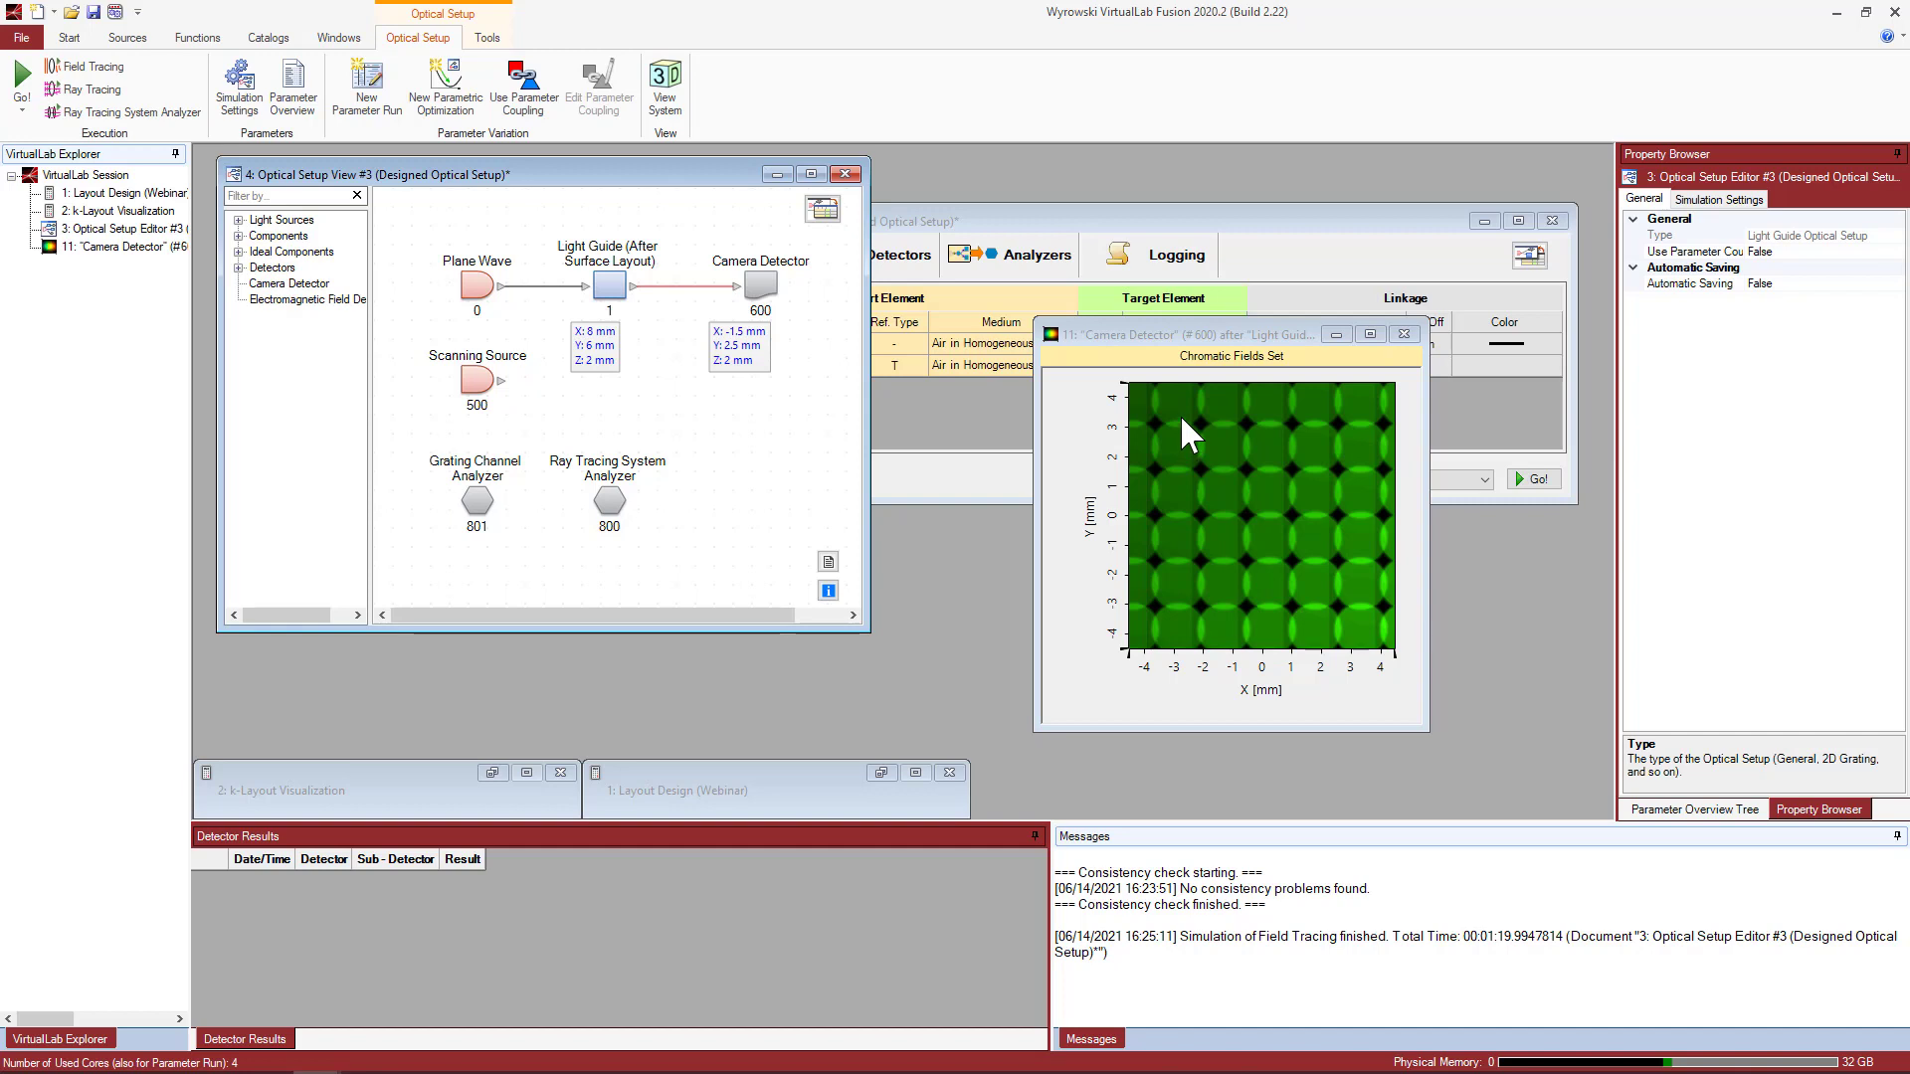
Examine the Camera Detector's field tracing result and the simulation's total time in the messages.
left_click_drag(1191, 340, 1180, 291)
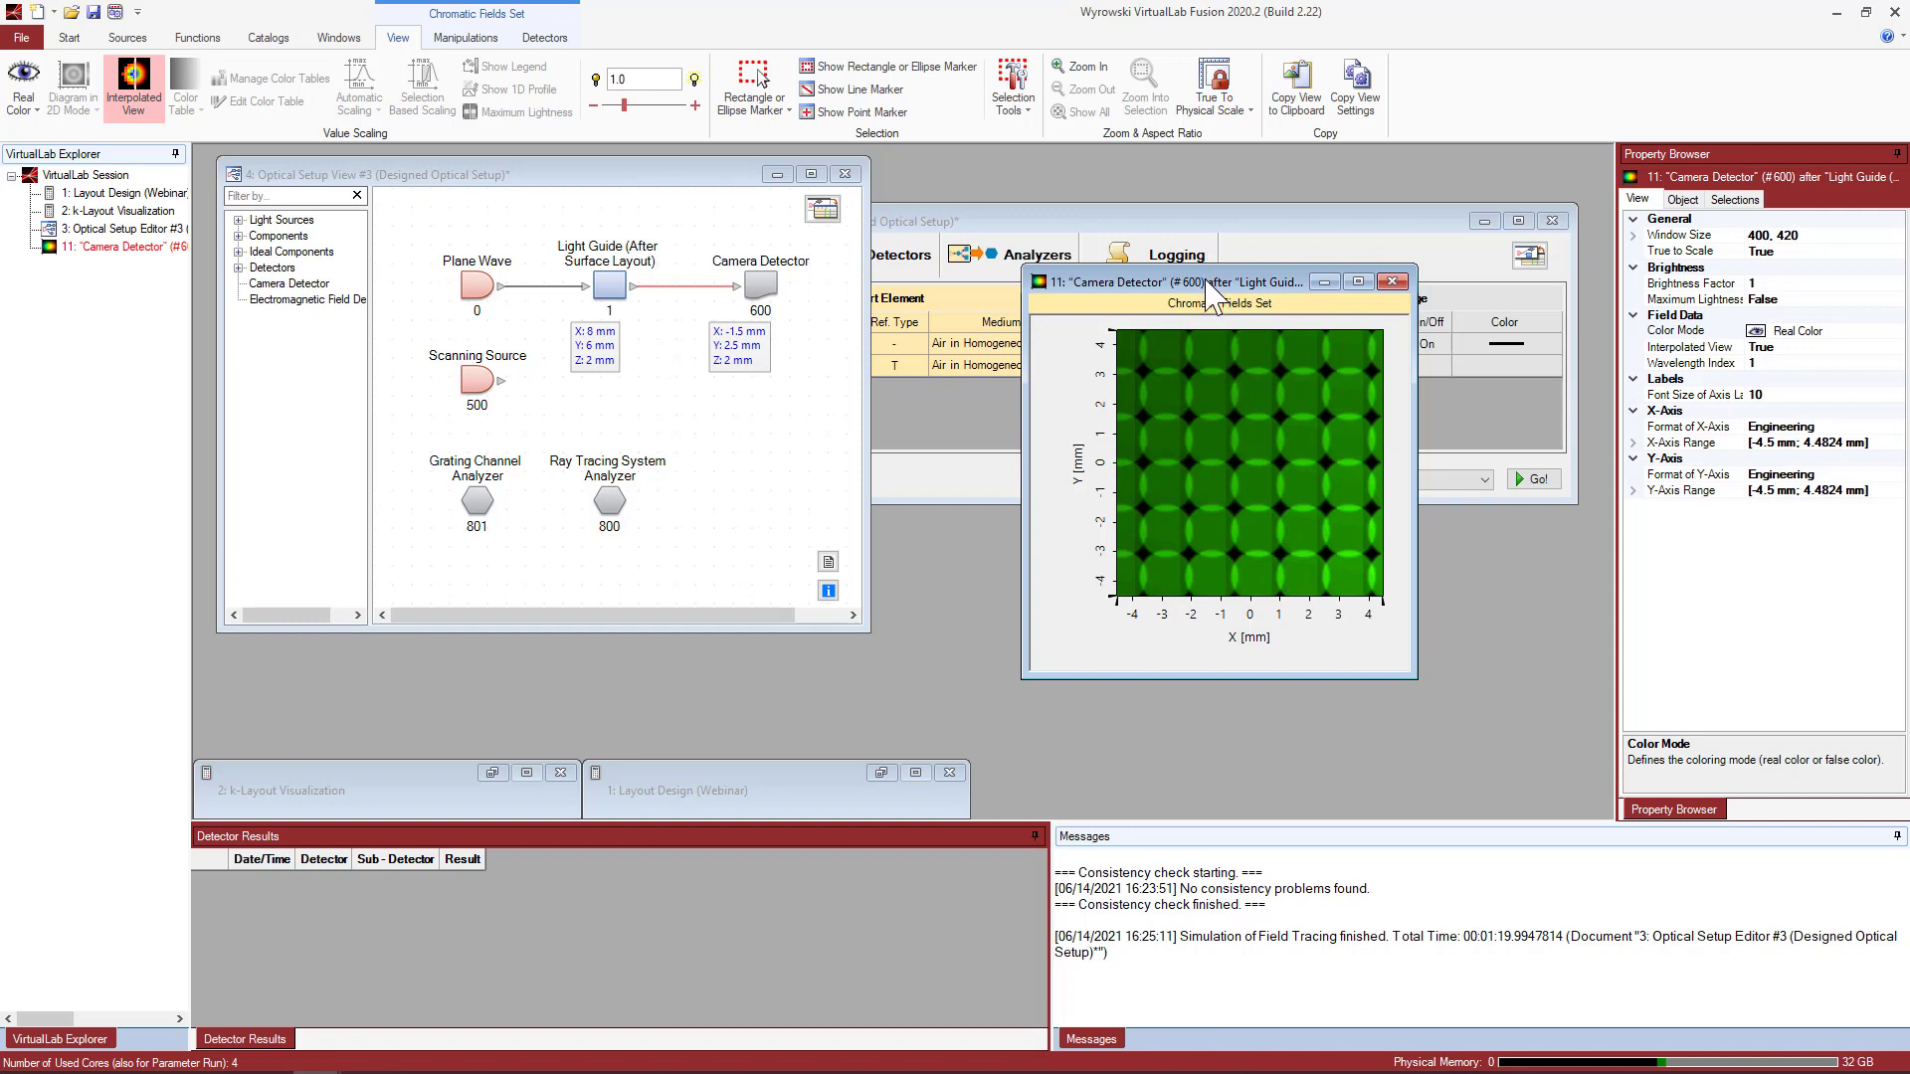
left_click(1465, 937)
left_click_drag(1465, 937, 1554, 937)
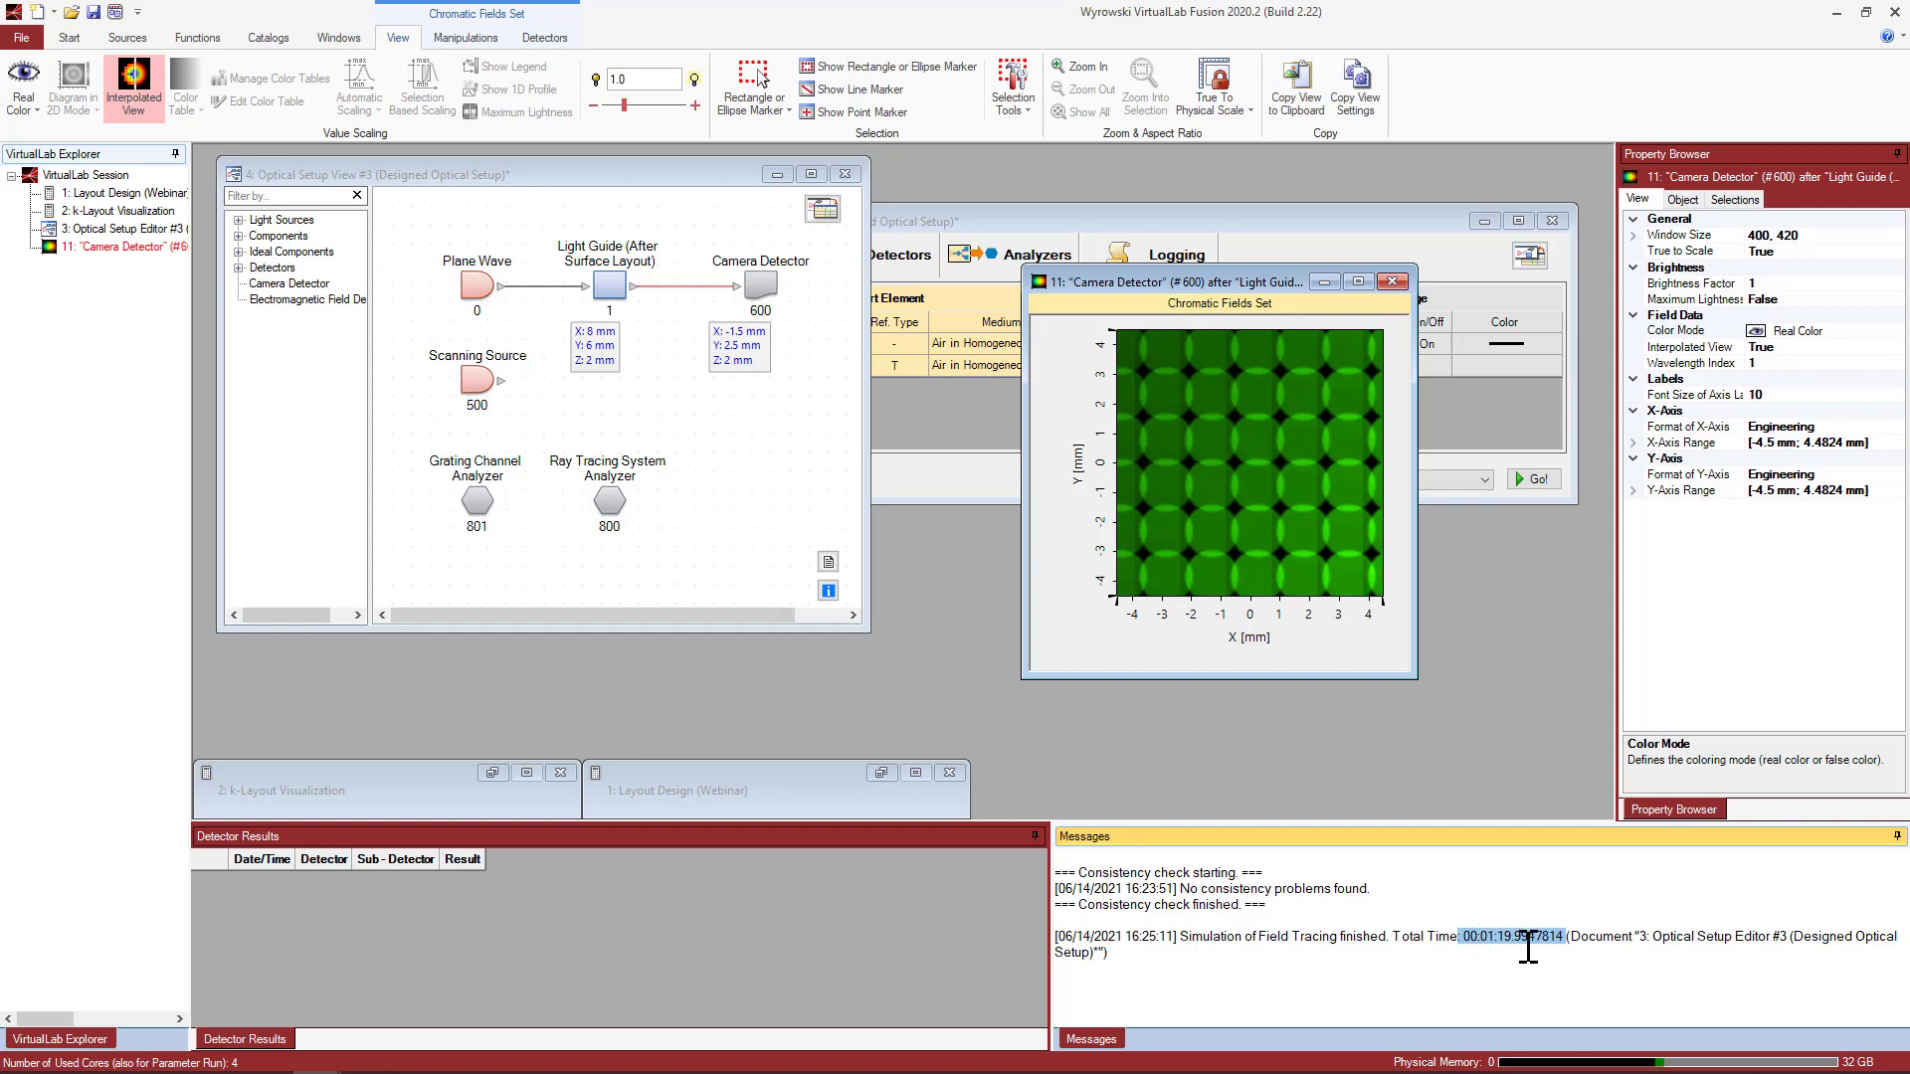
Review the propagating orders and efficiency settings of the Incoupling Grating region on the light guide's first surface.
left_click(605, 286)
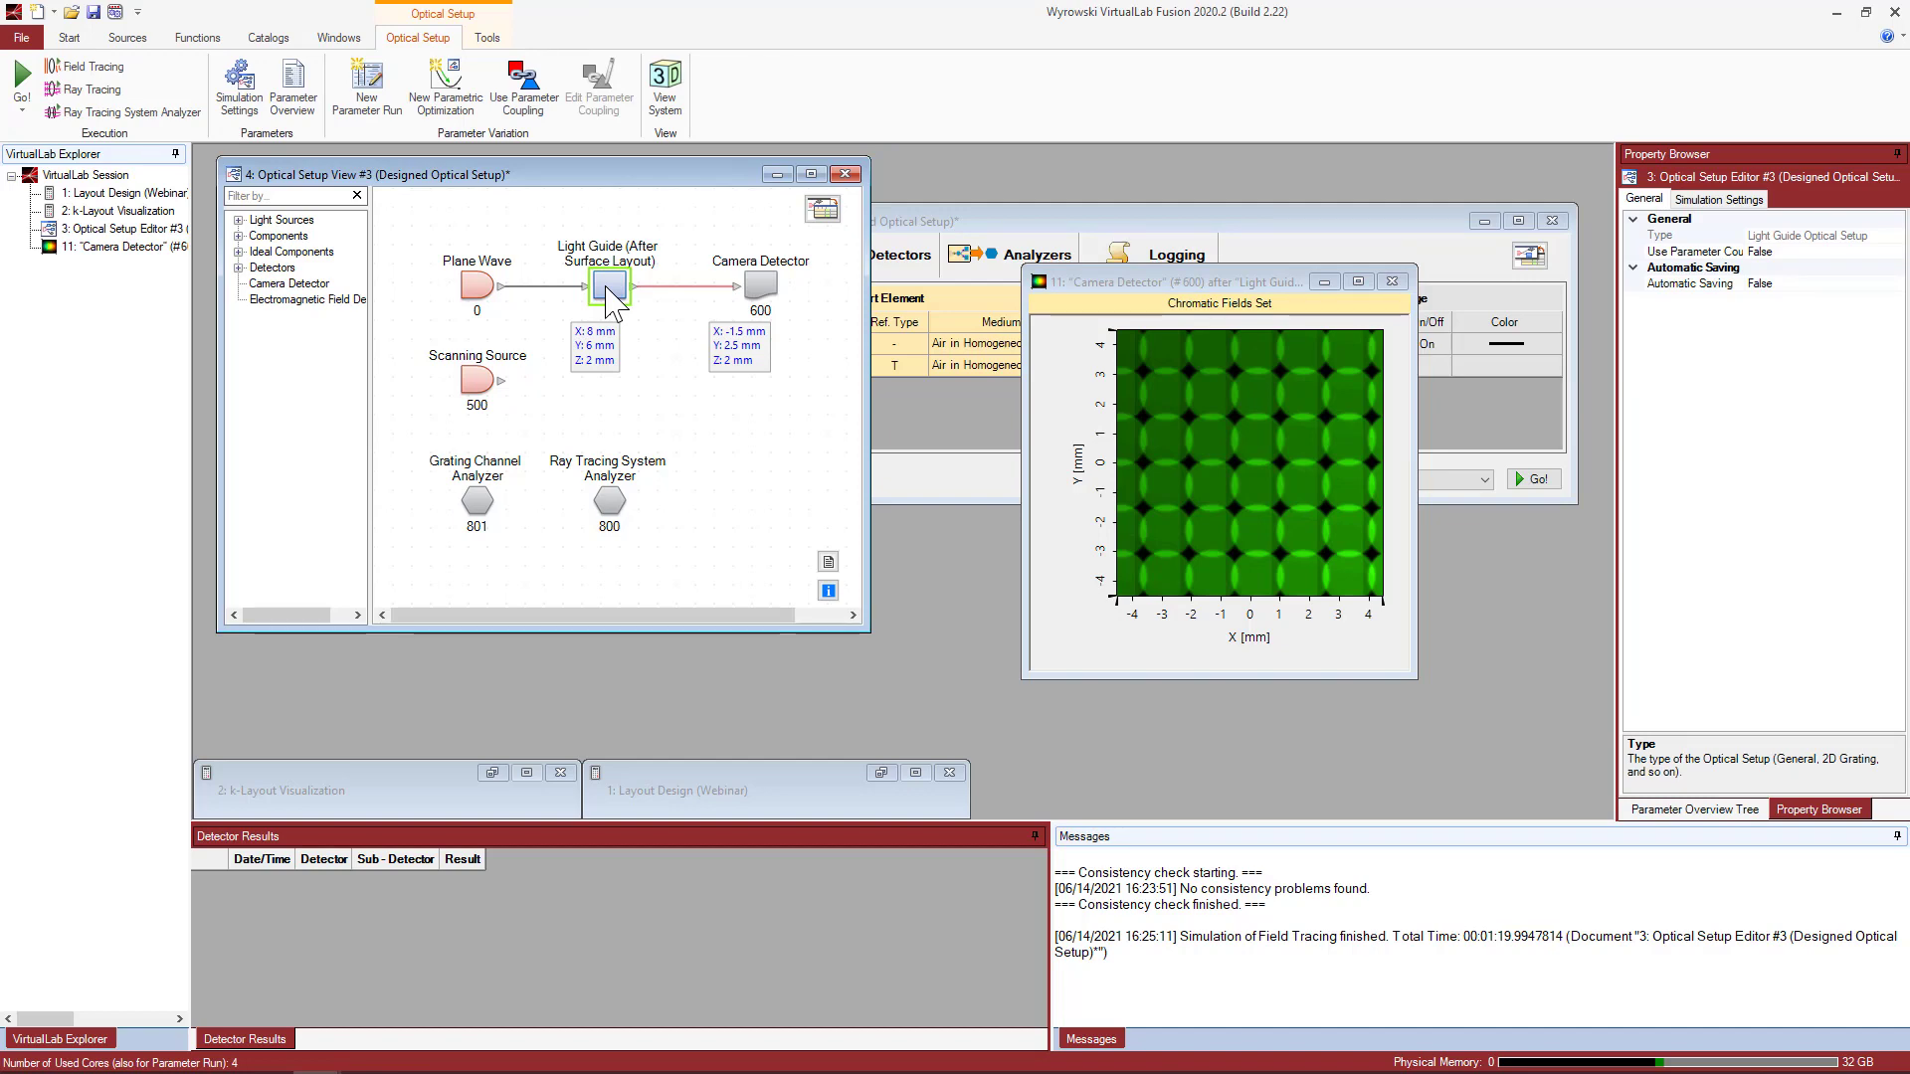
double_click(606, 288)
left_click(841, 272)
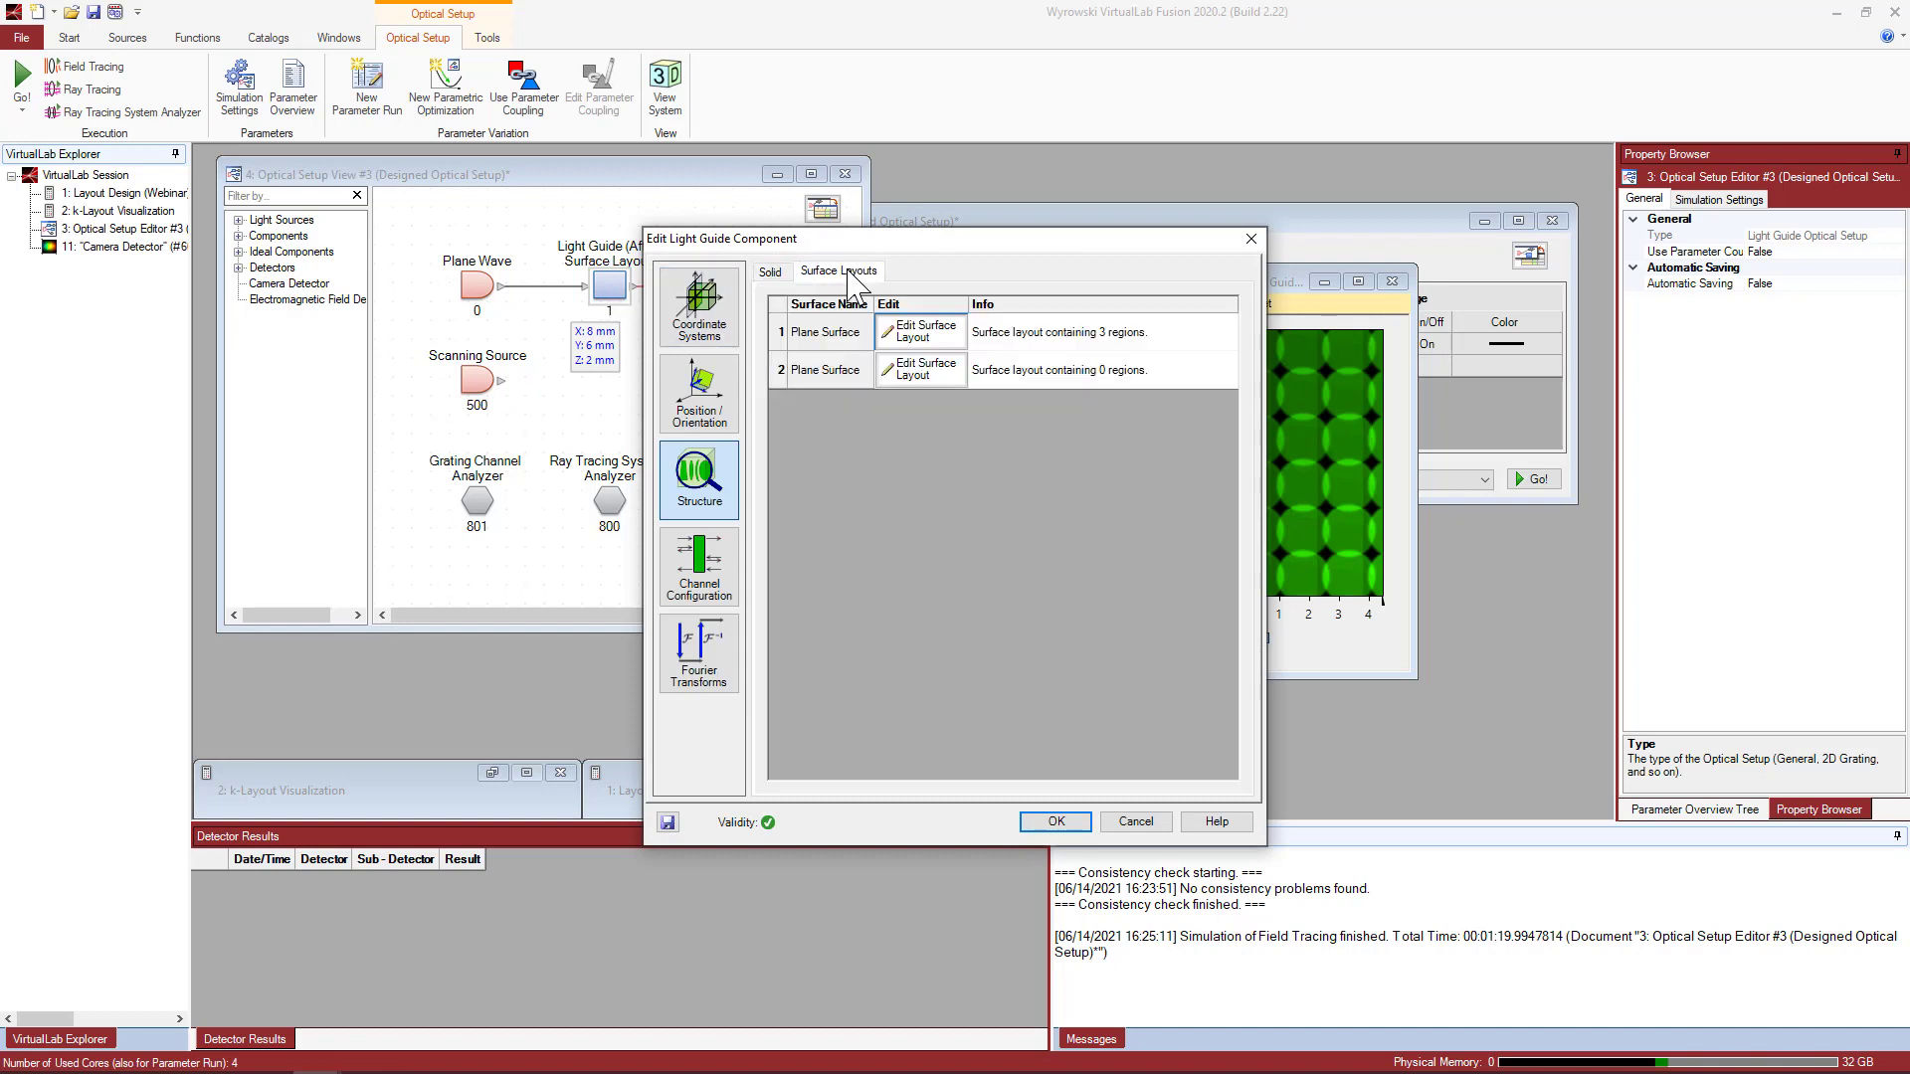
left_click(917, 332)
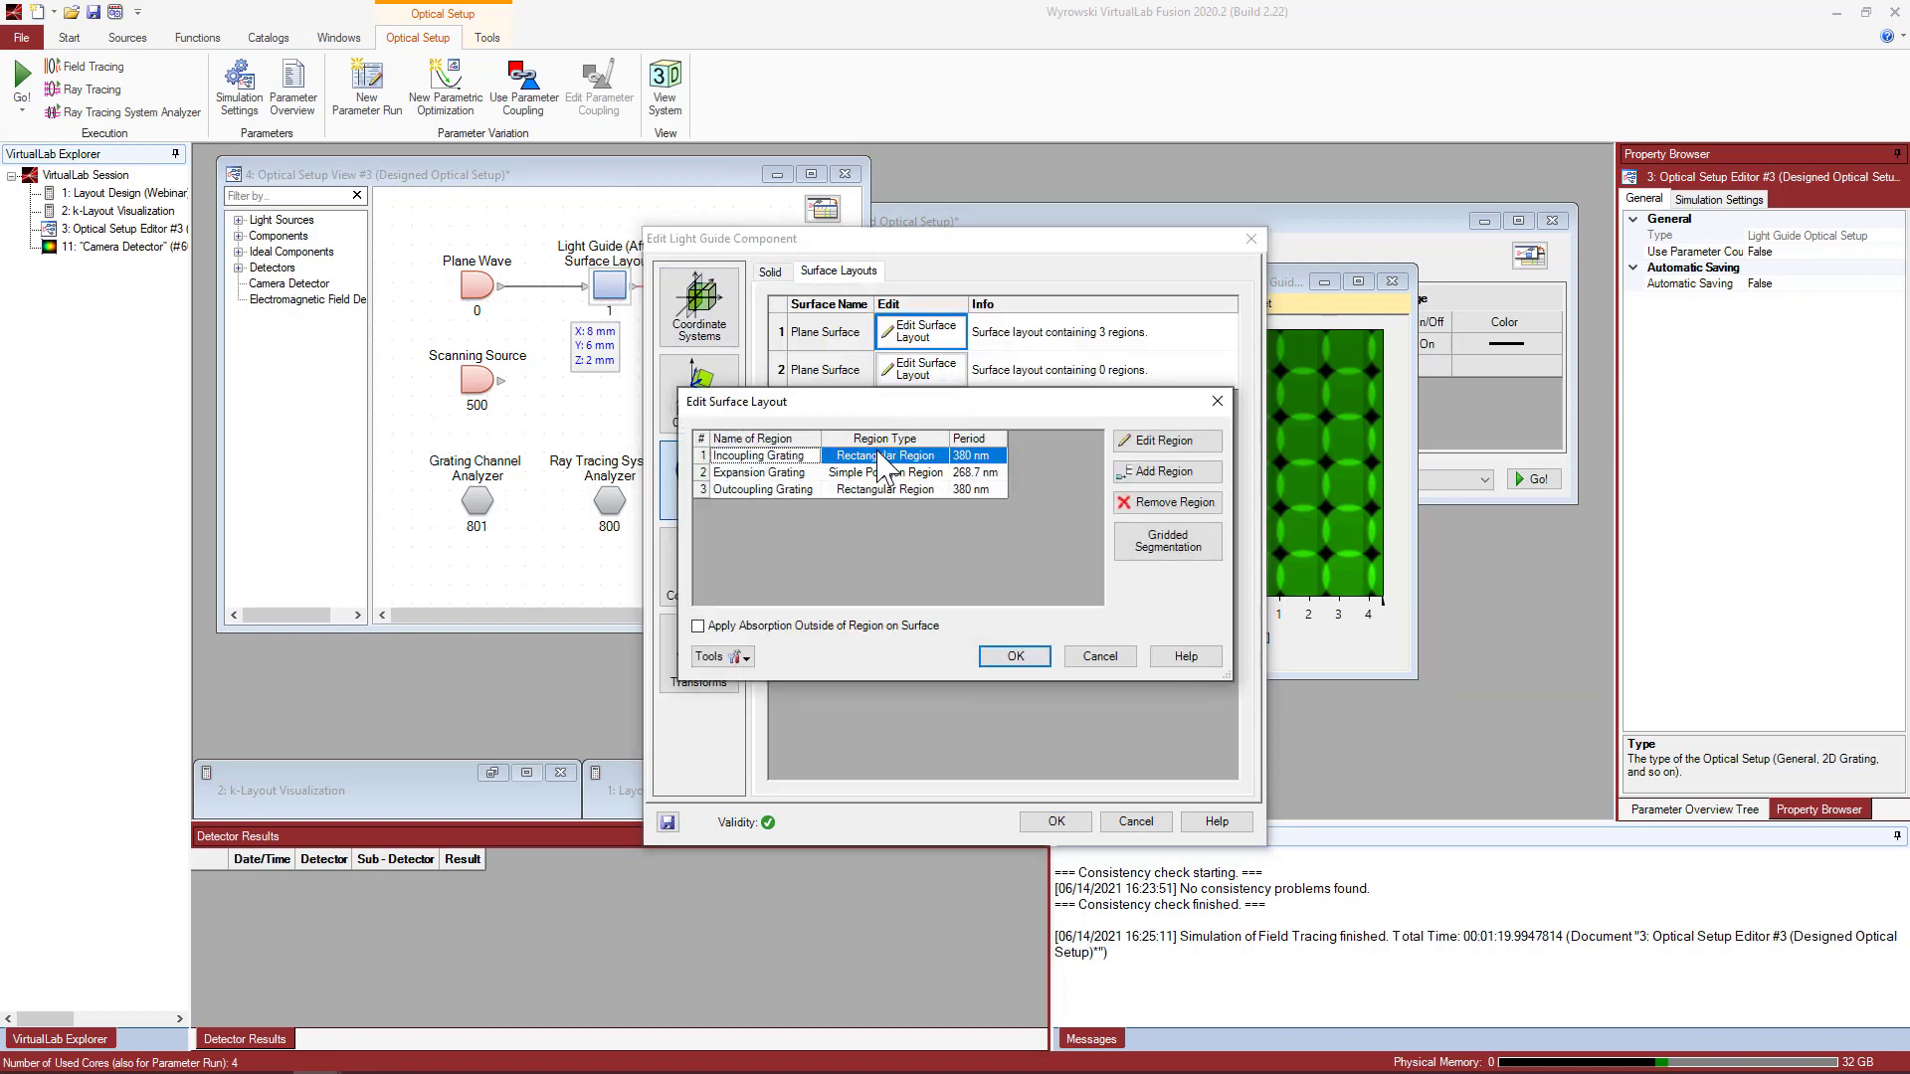
left_click(879, 452)
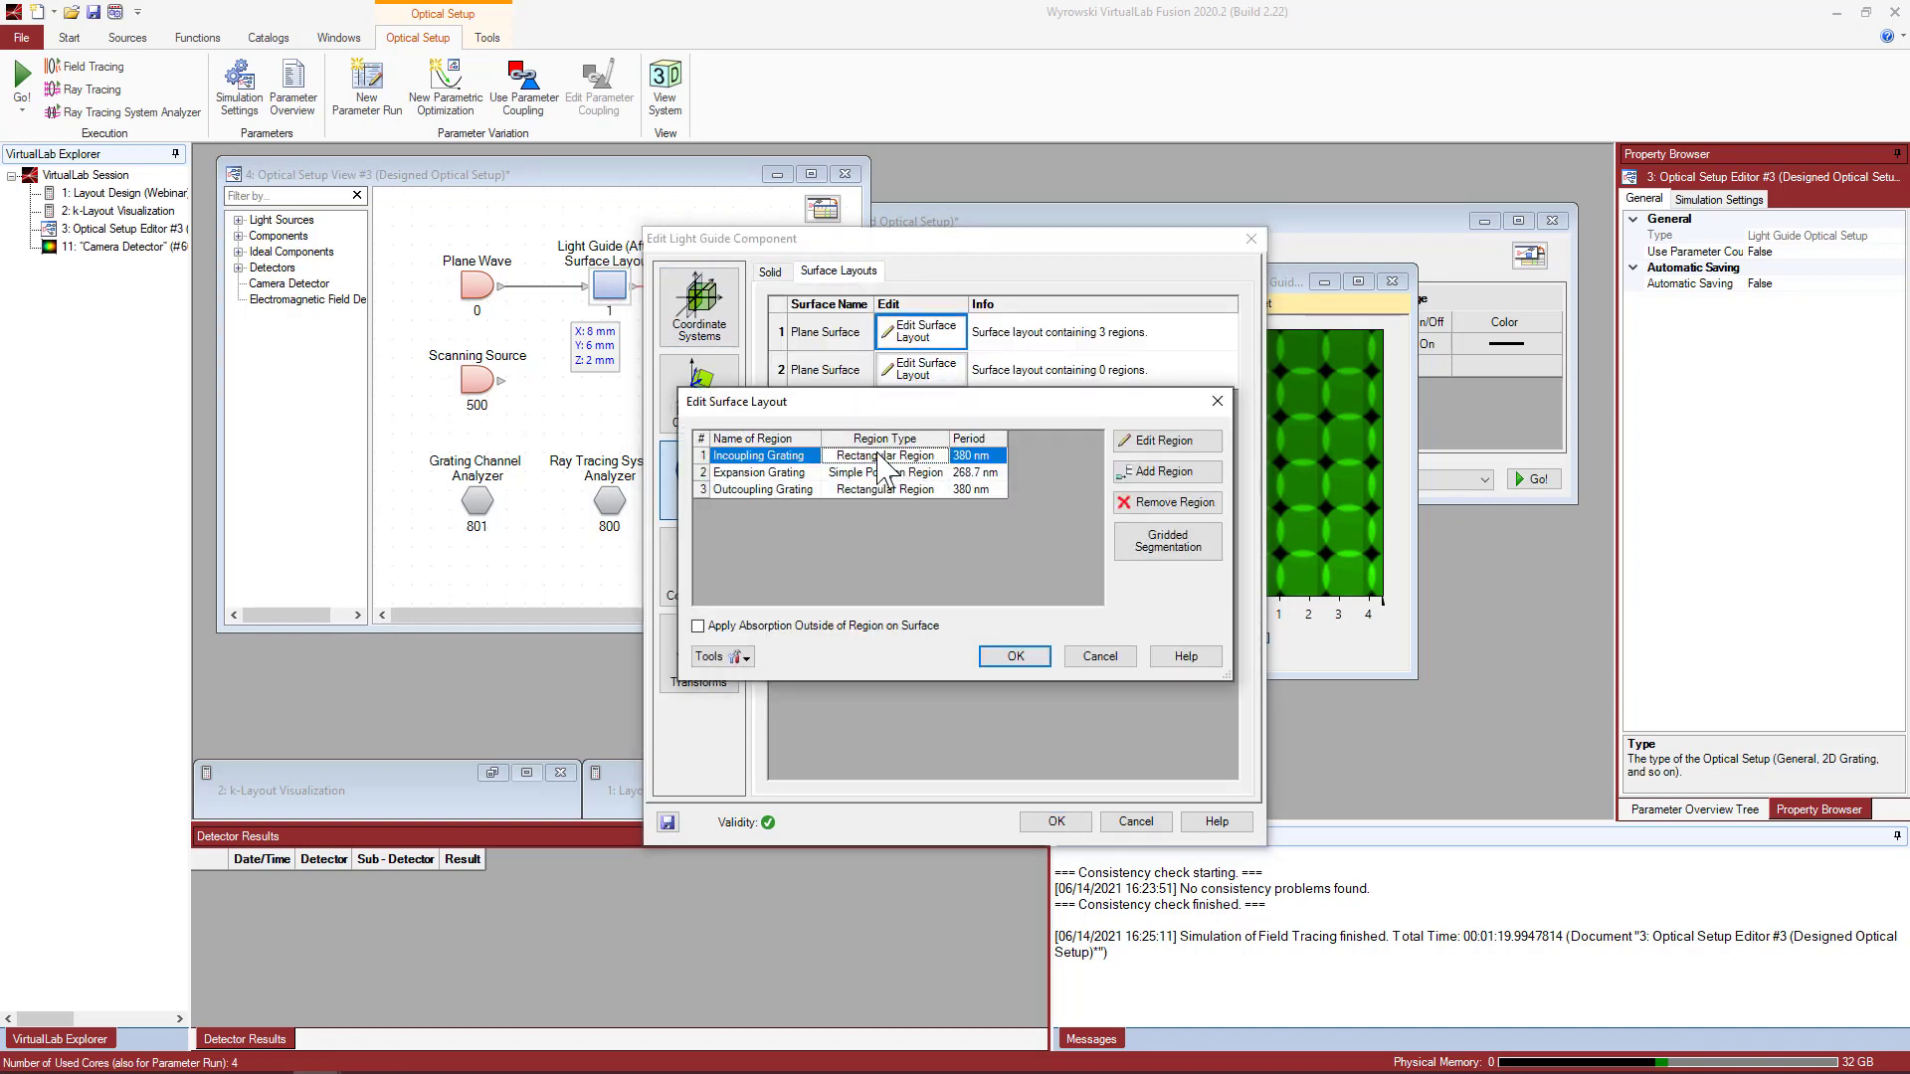
double_click(879, 455)
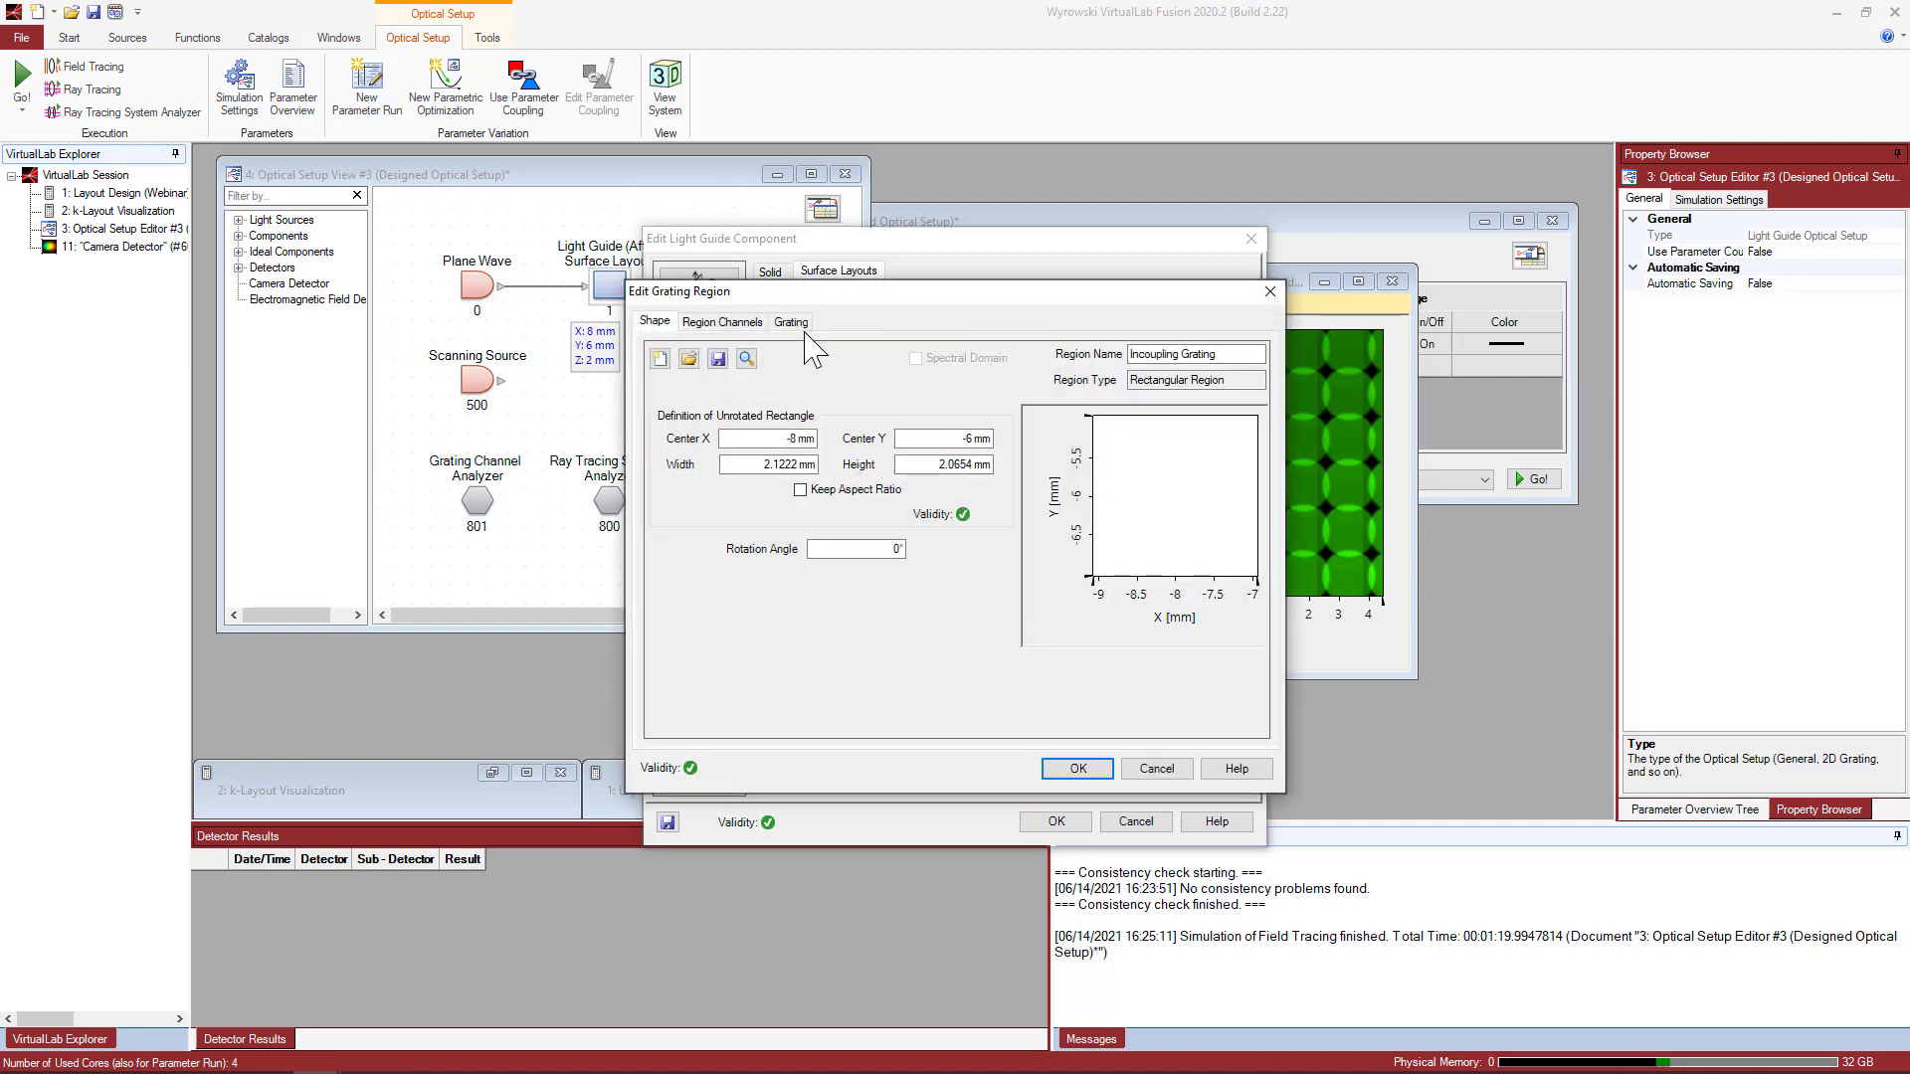
left_click(792, 322)
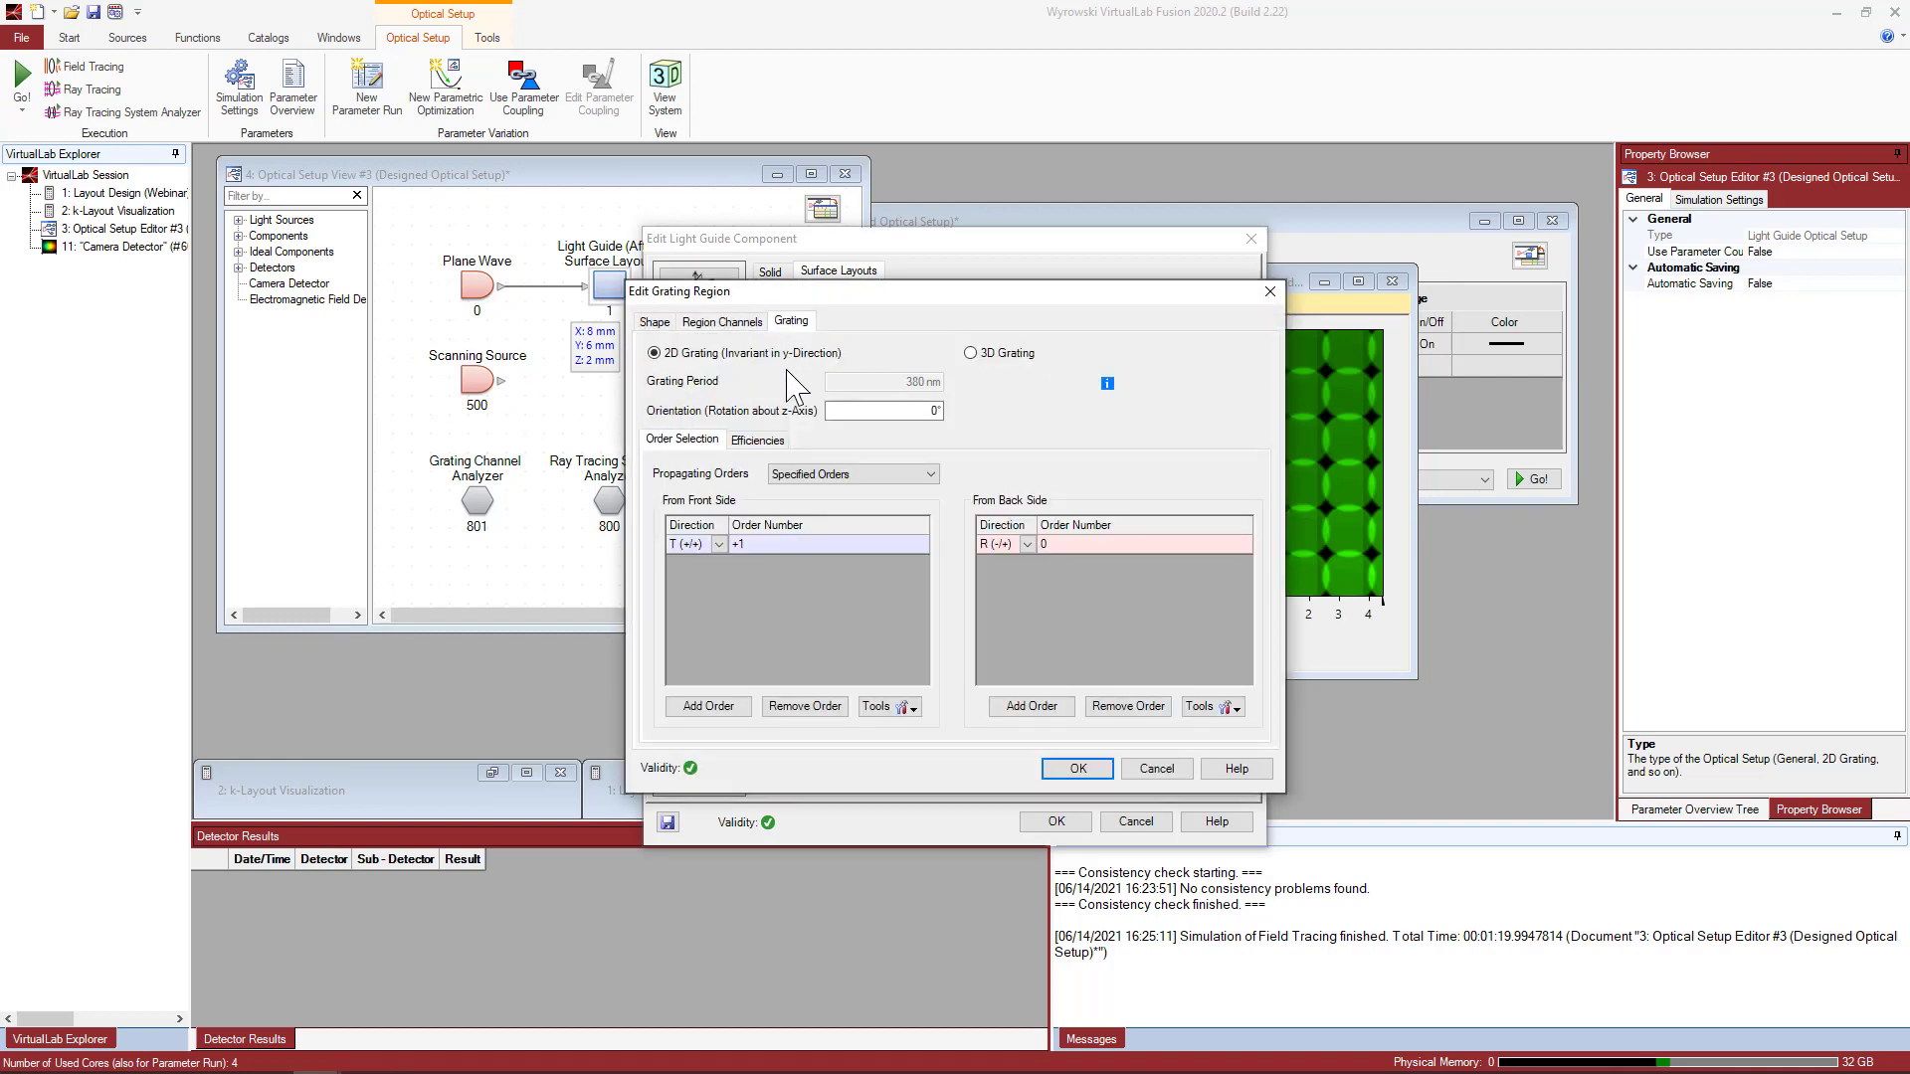
left_click(764, 440)
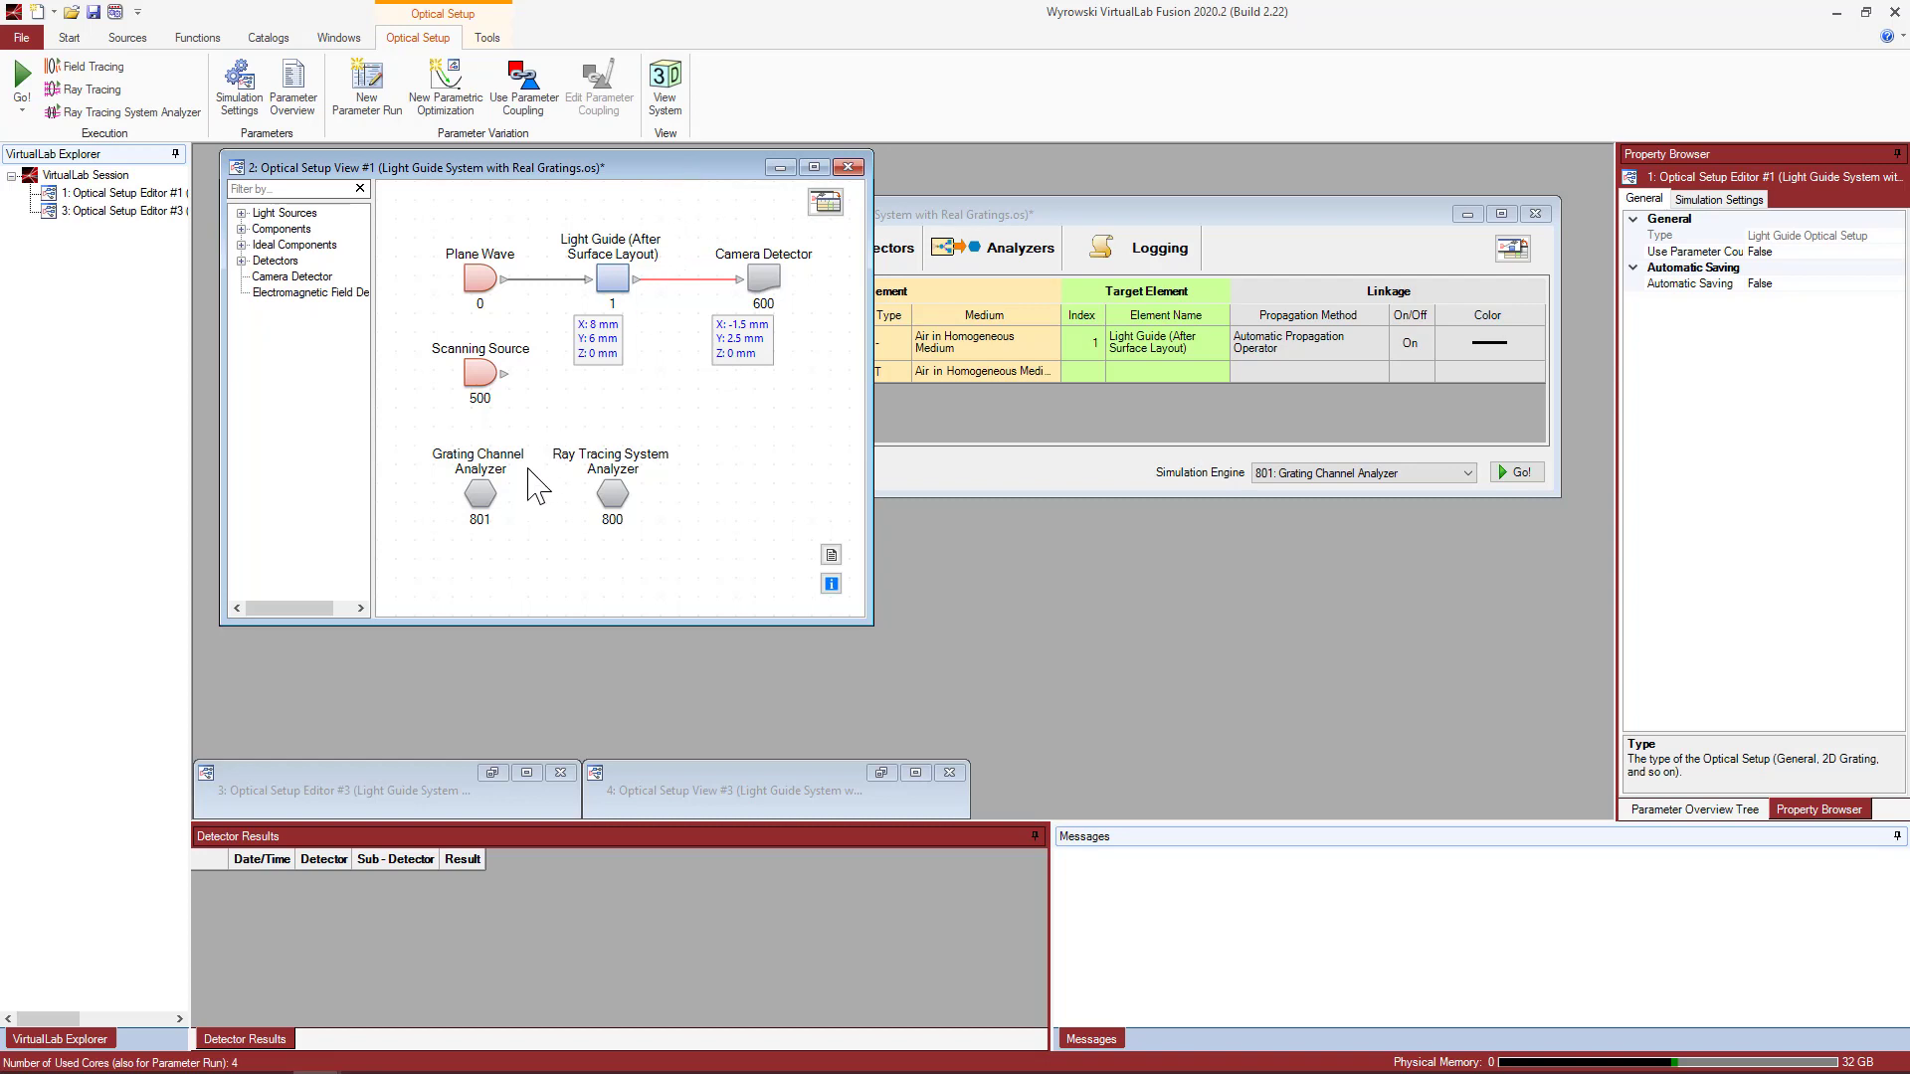
Inspect the Grating Channel Analyzer's custom Fourier Modal Method options, and close its settings without applying changes.
double_click(480, 494)
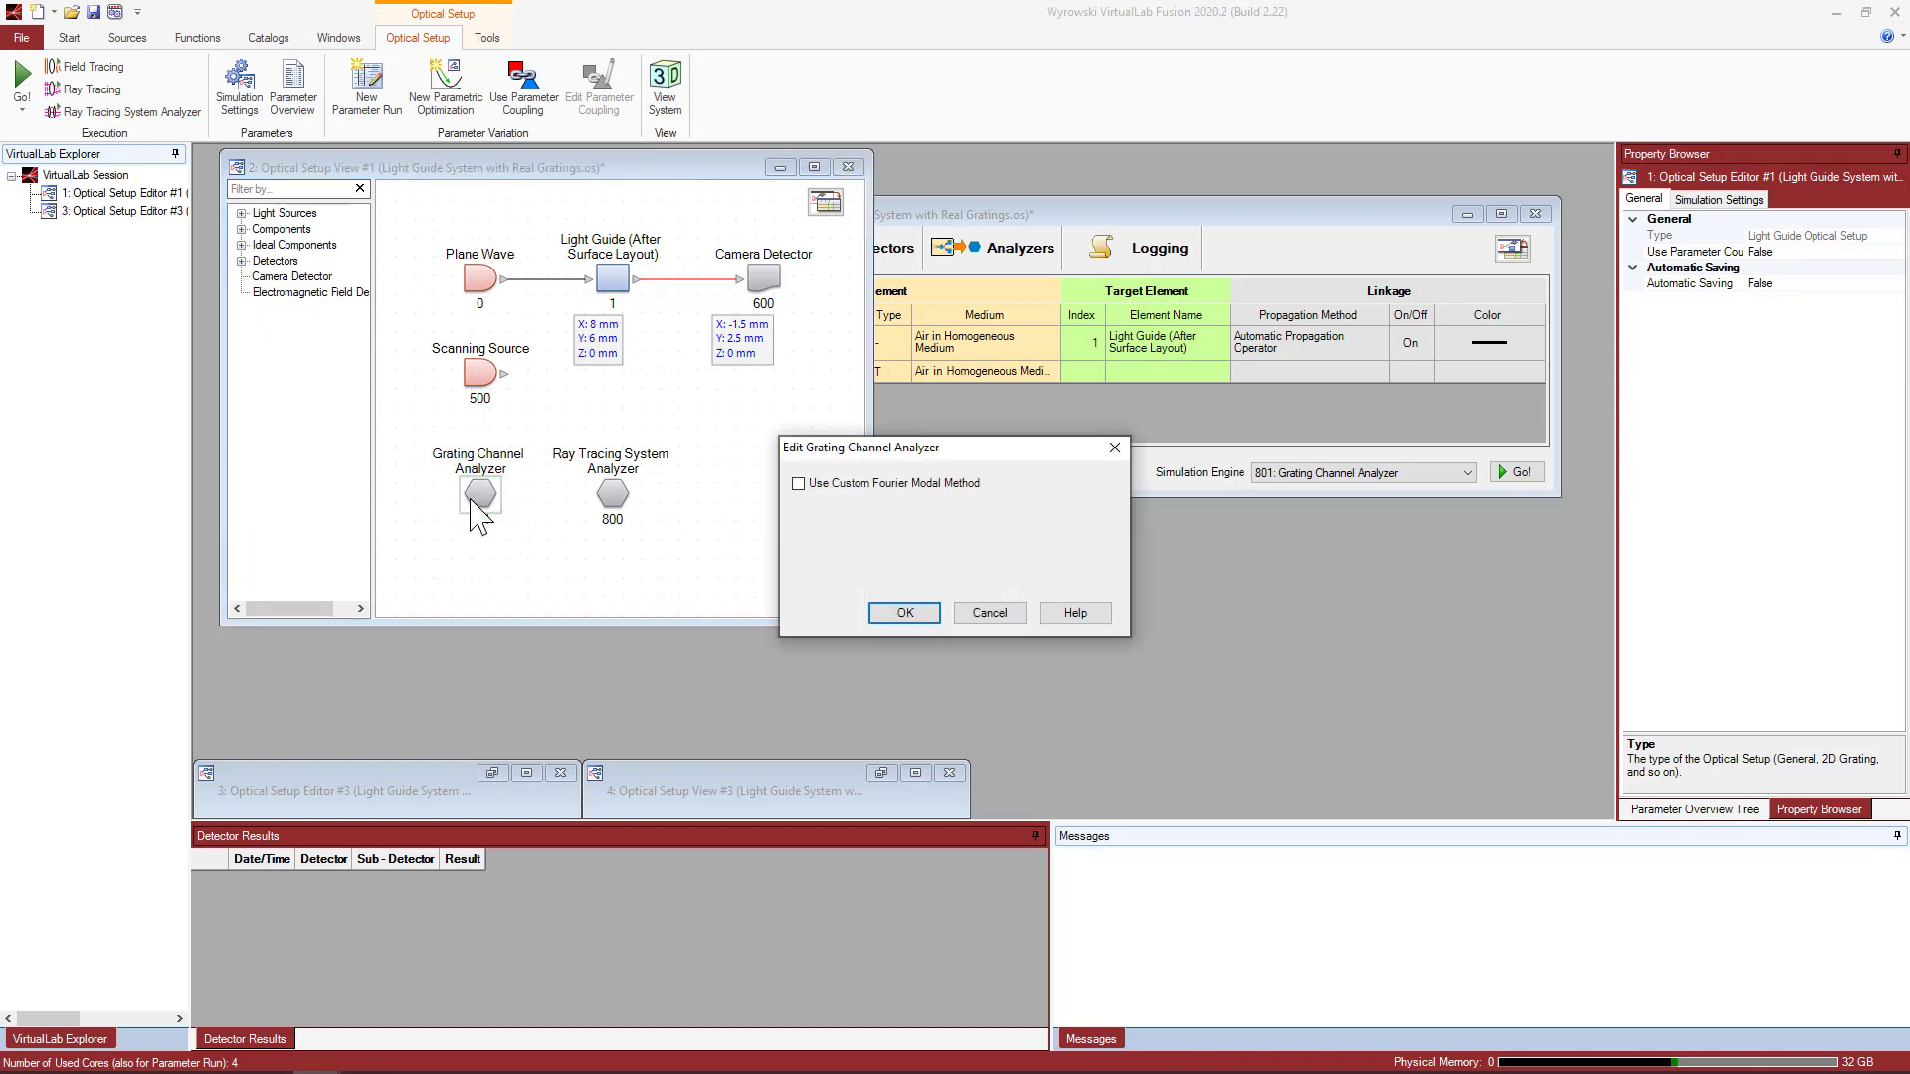
left_click_drag(872, 454, 898, 399)
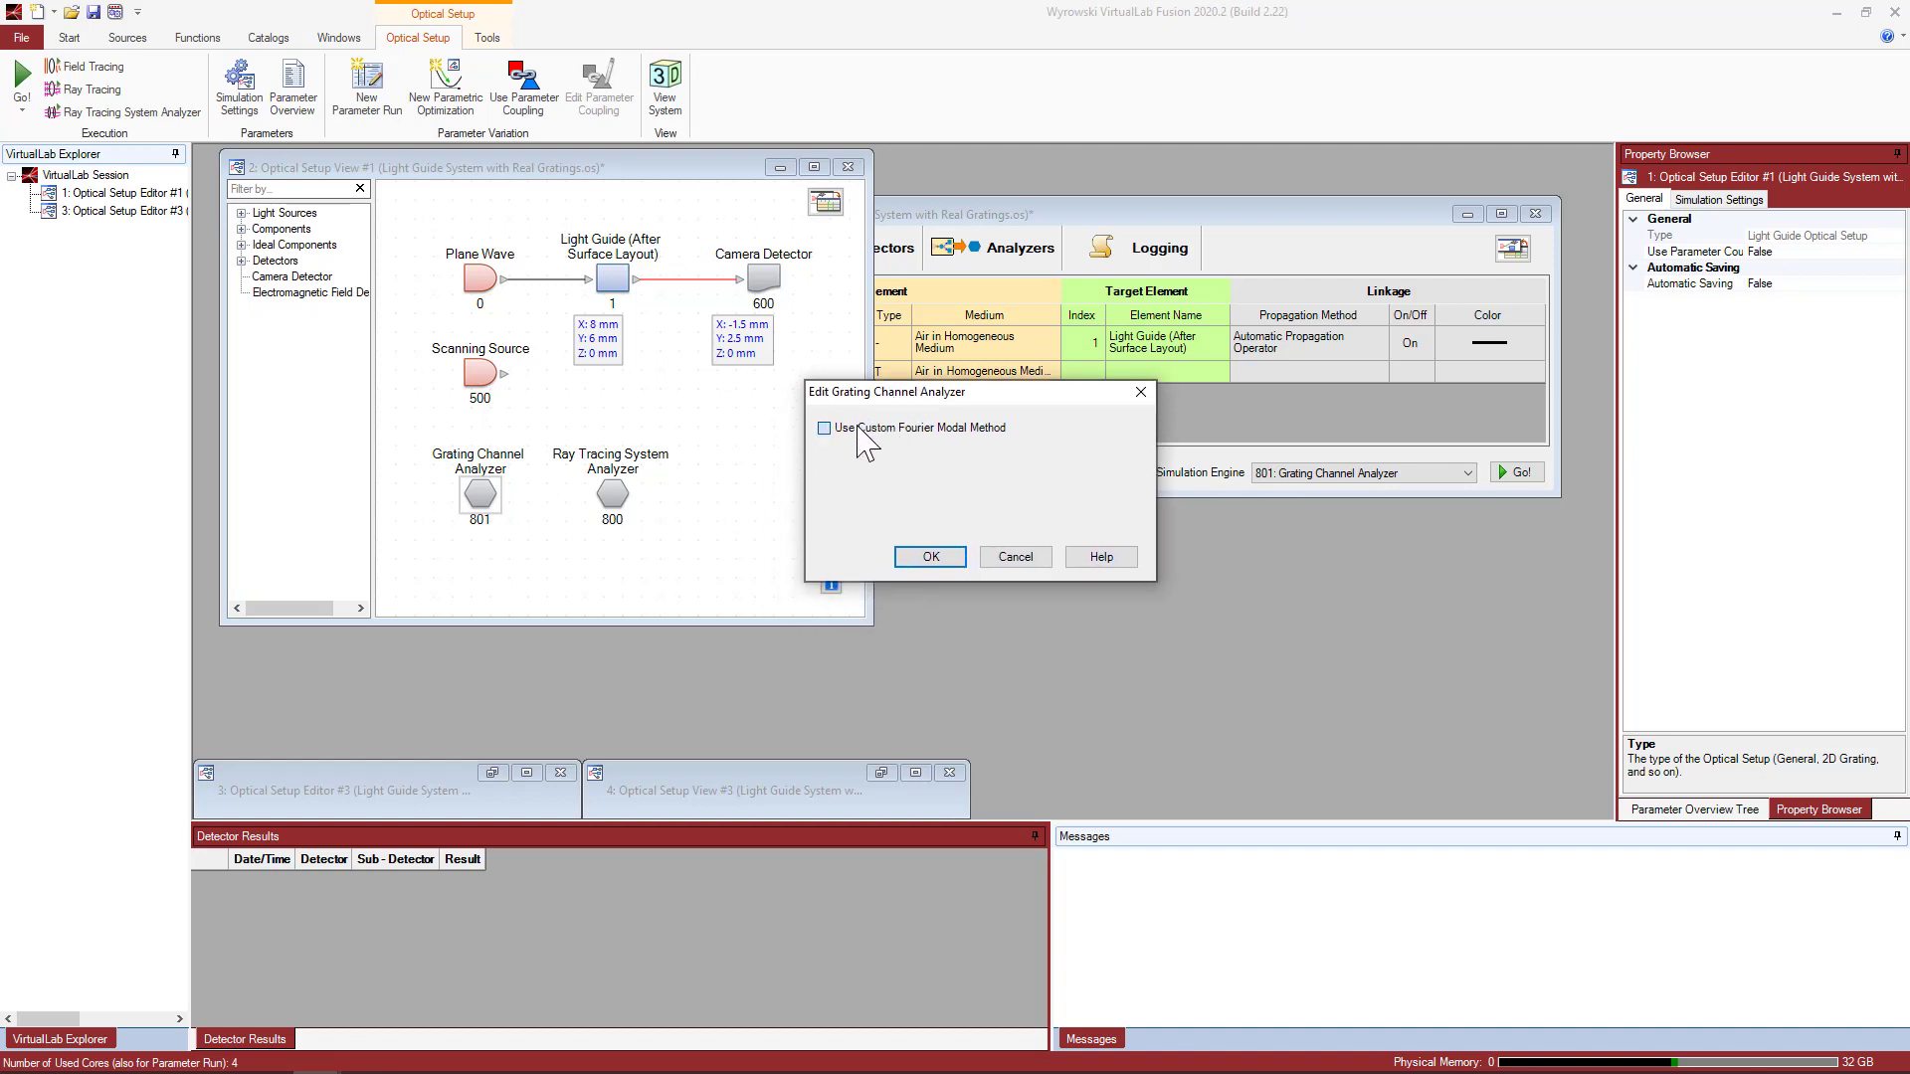
left_click(862, 428)
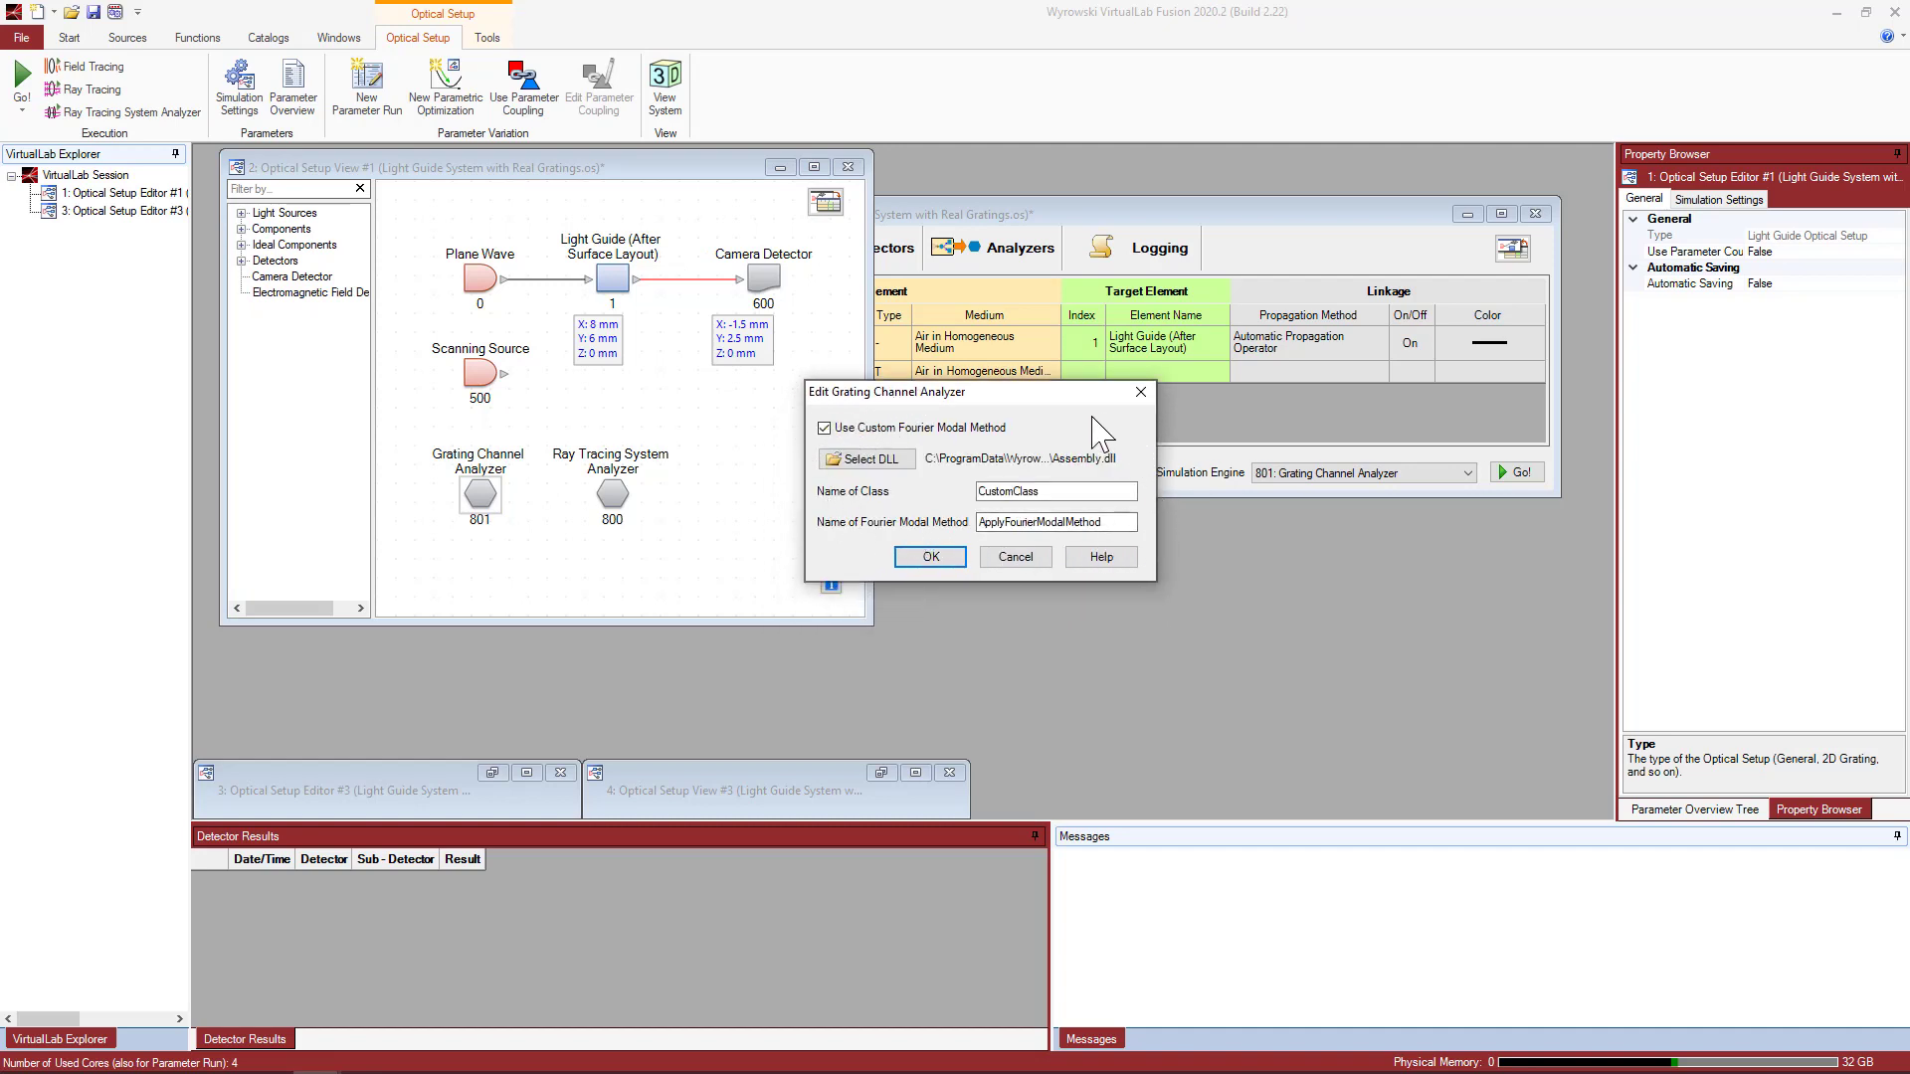
left_click(975, 433)
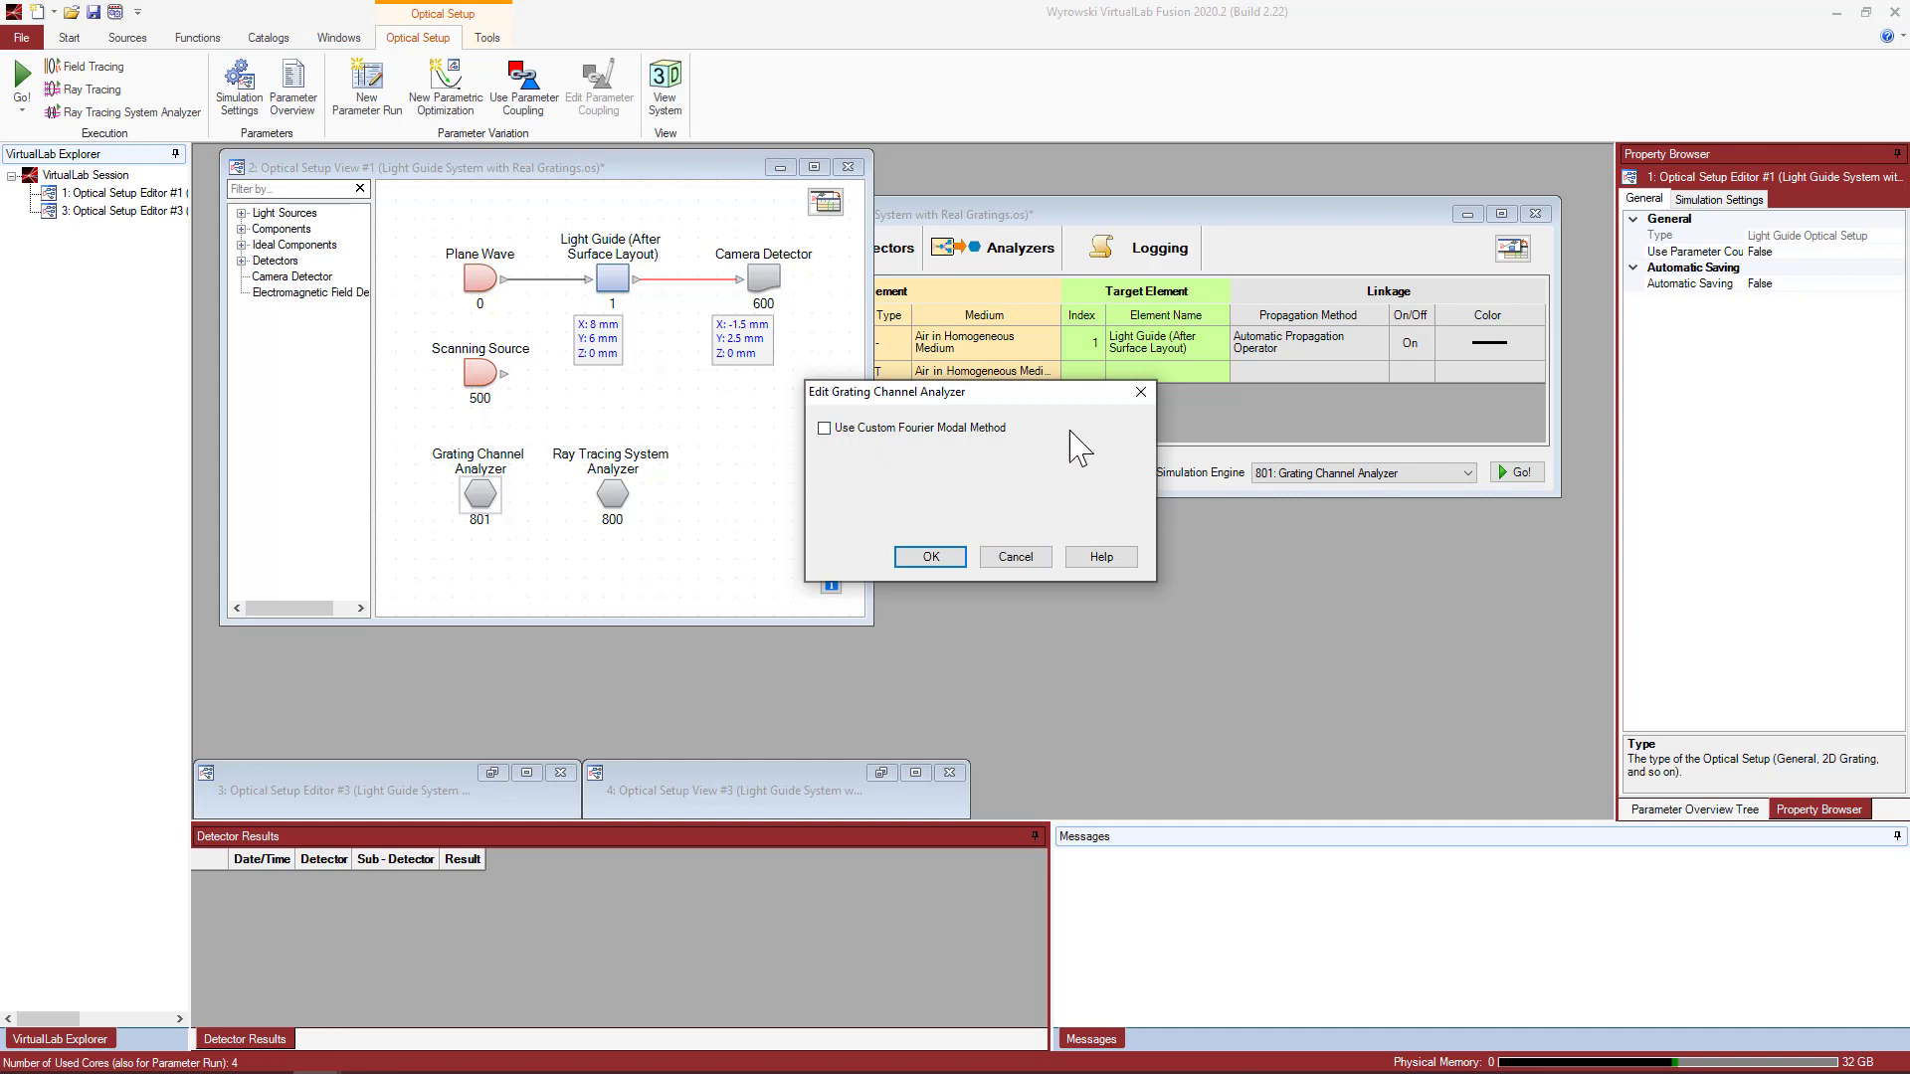
left_click(1141, 391)
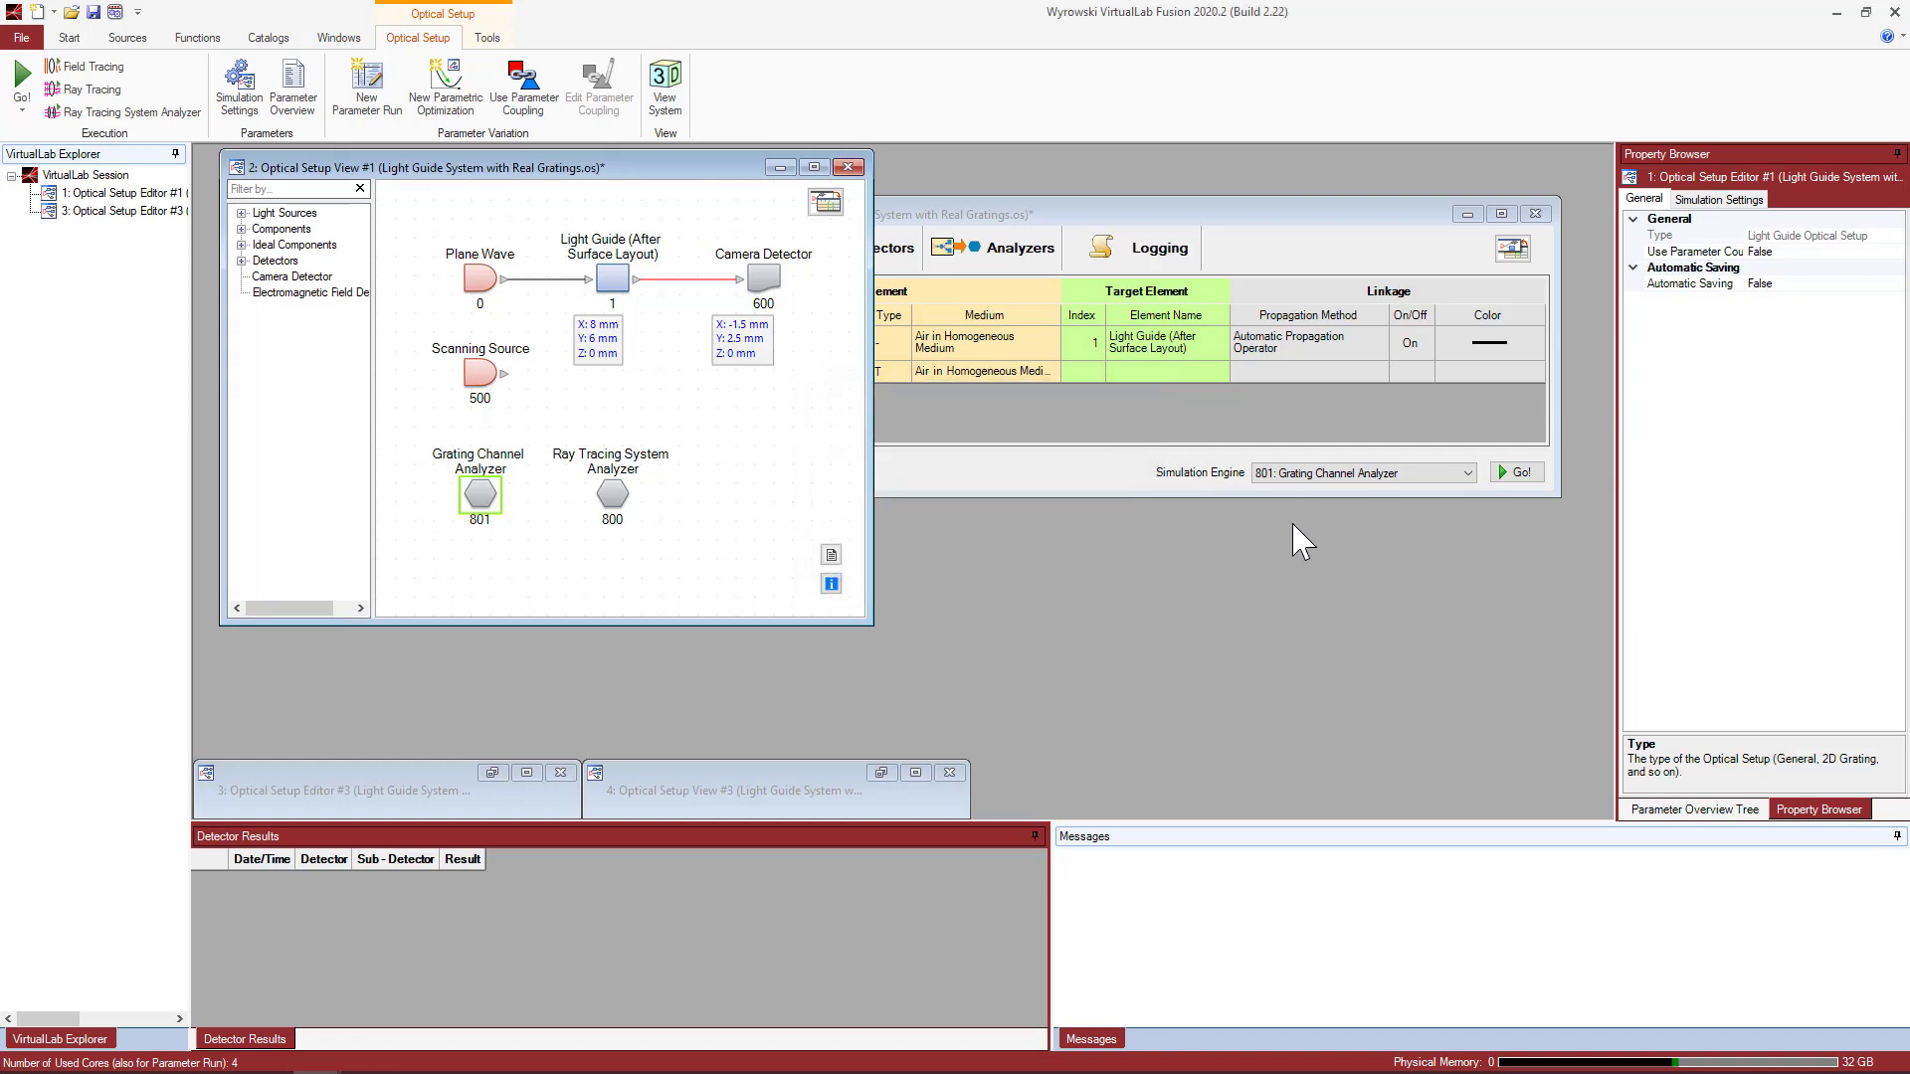
Run the Grating Channel Analyzer on the light guide system with real gratings and check its messages for new channels.
left_click(1517, 472)
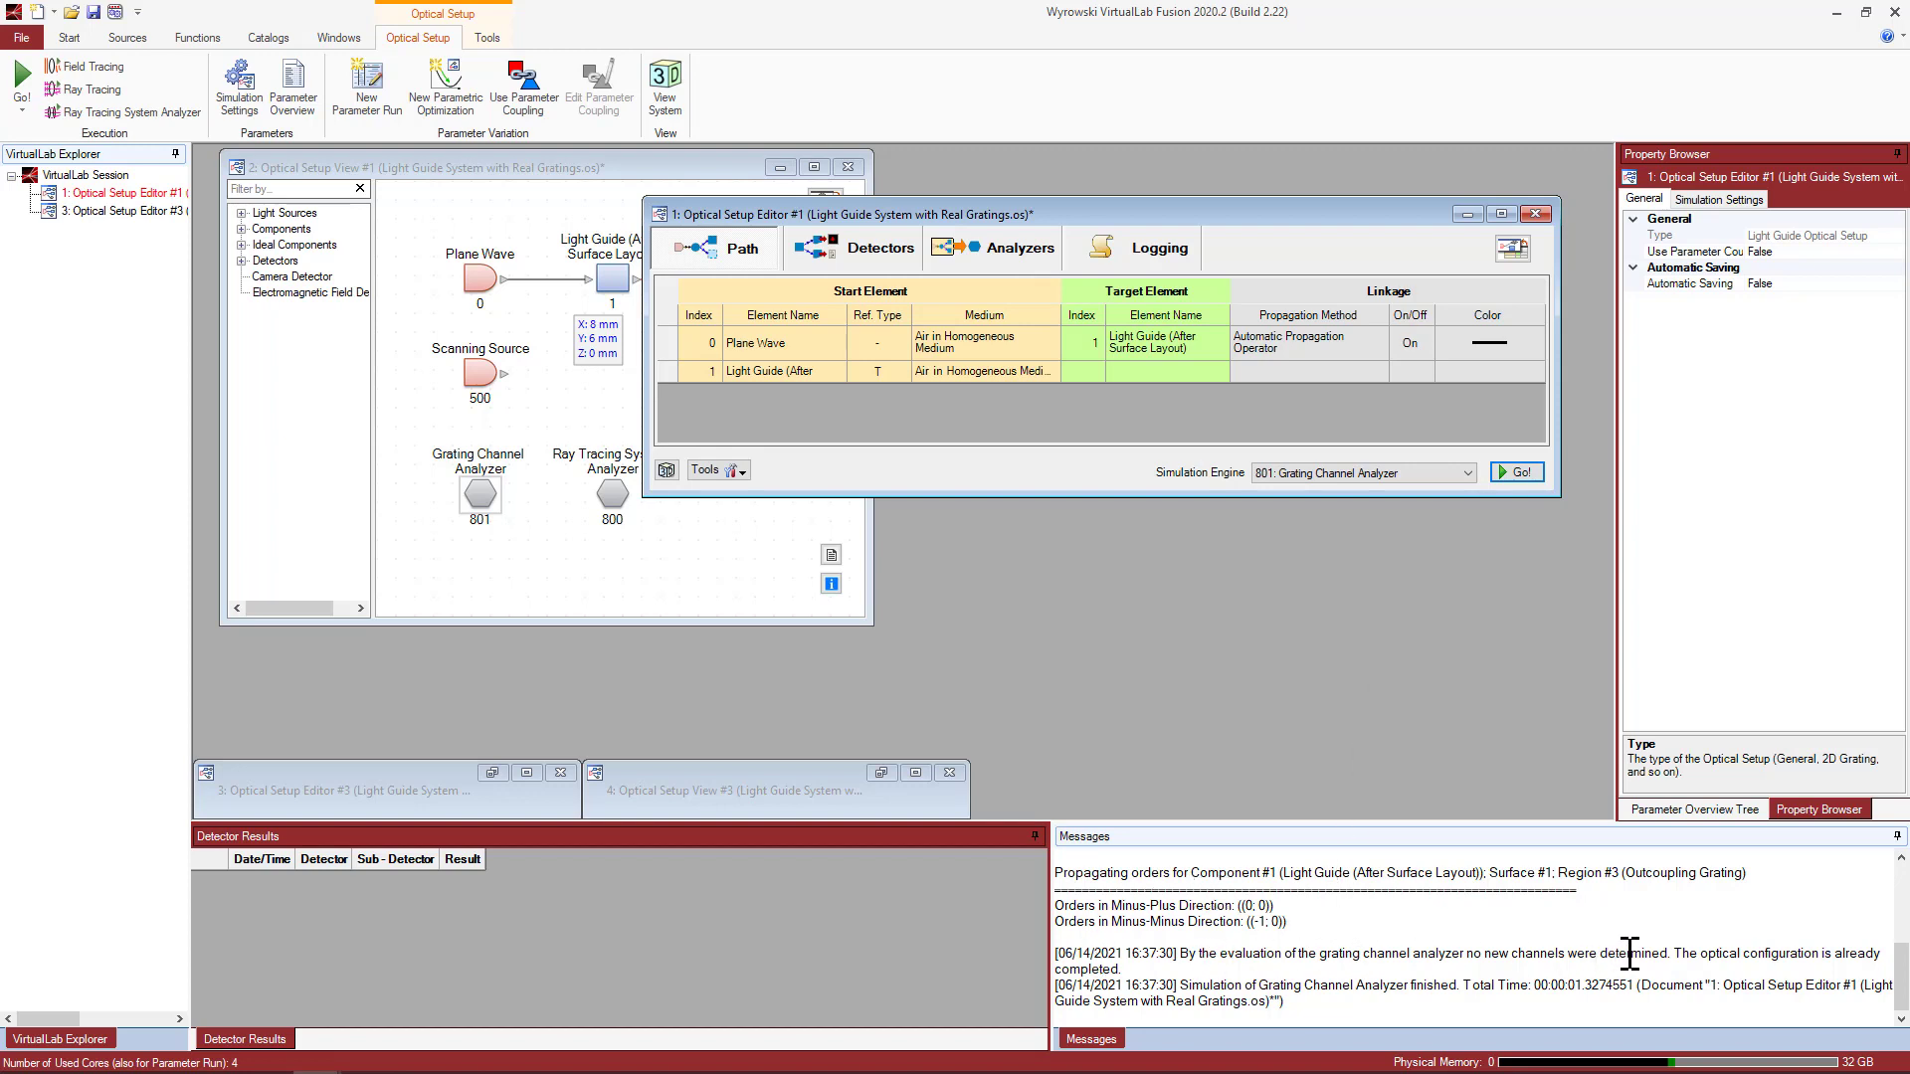
left_click_drag(1470, 955, 1566, 944)
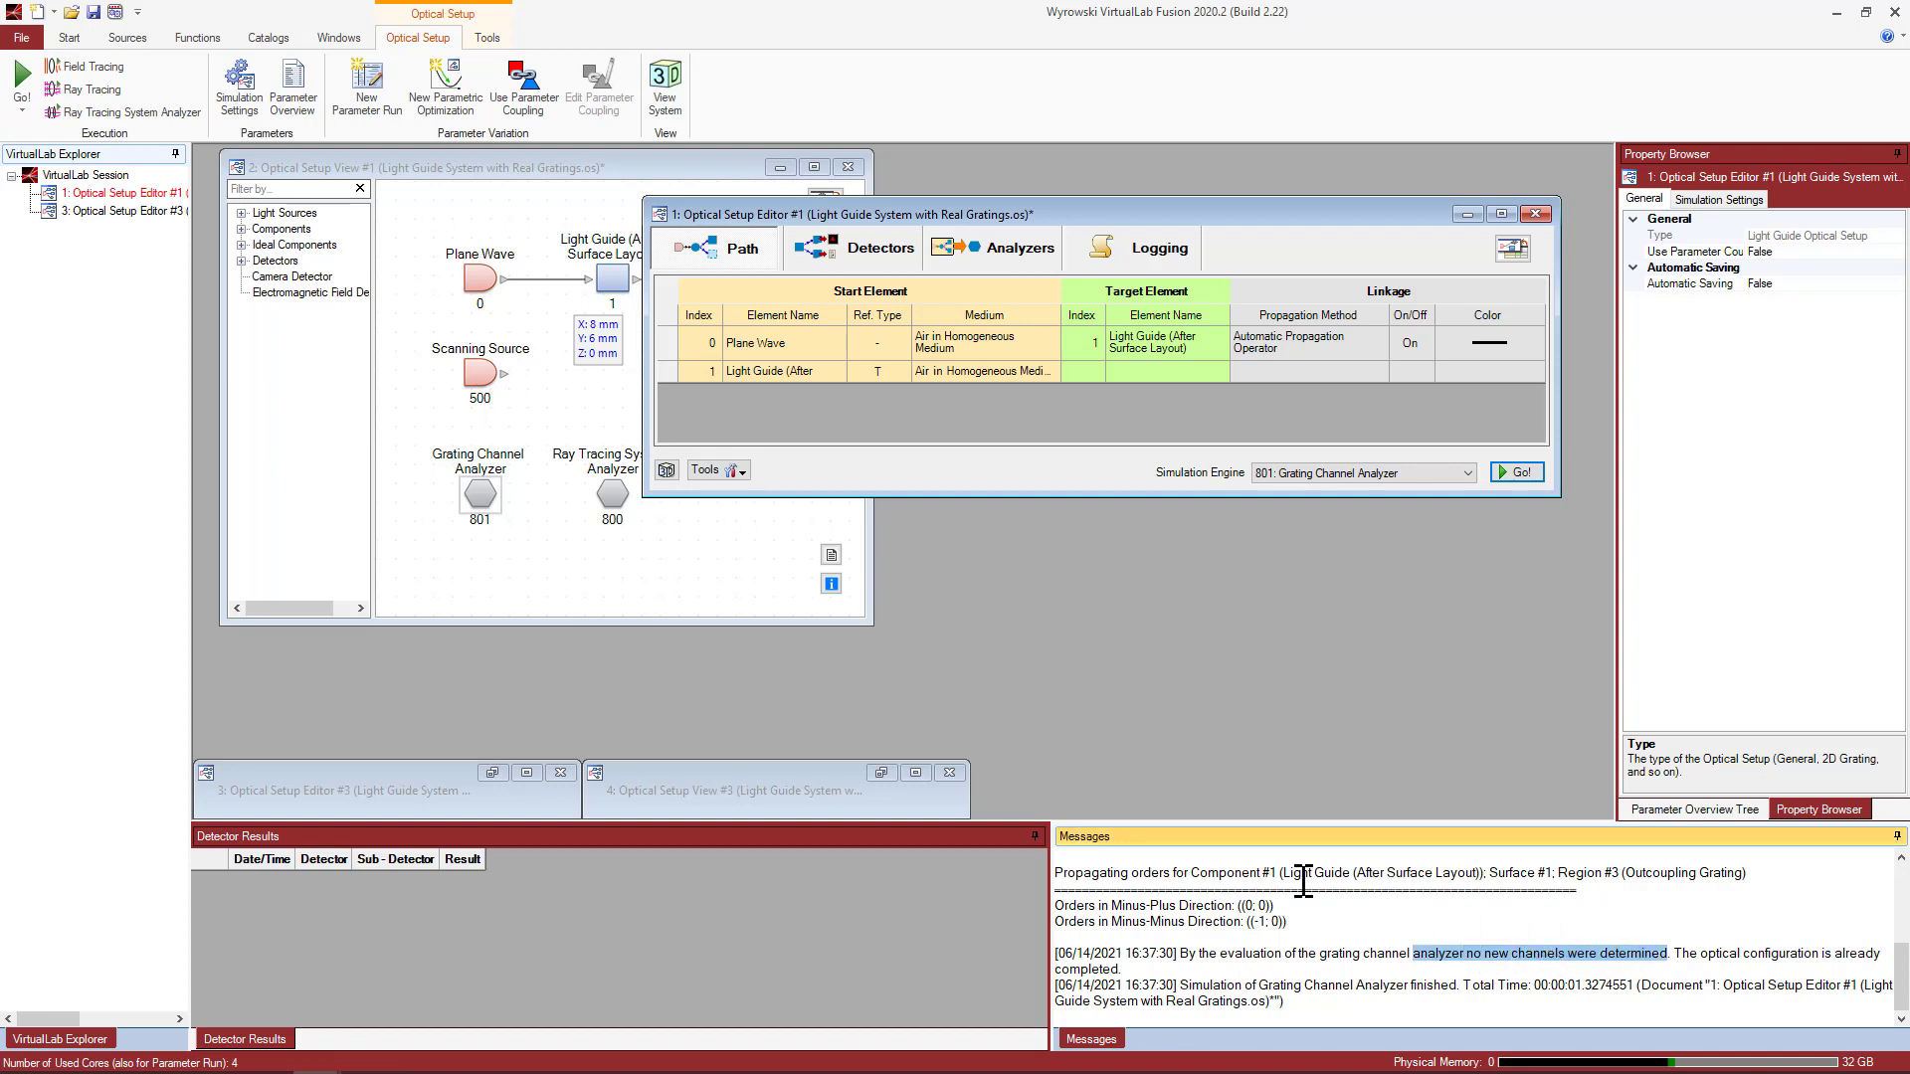
left_click(703, 557)
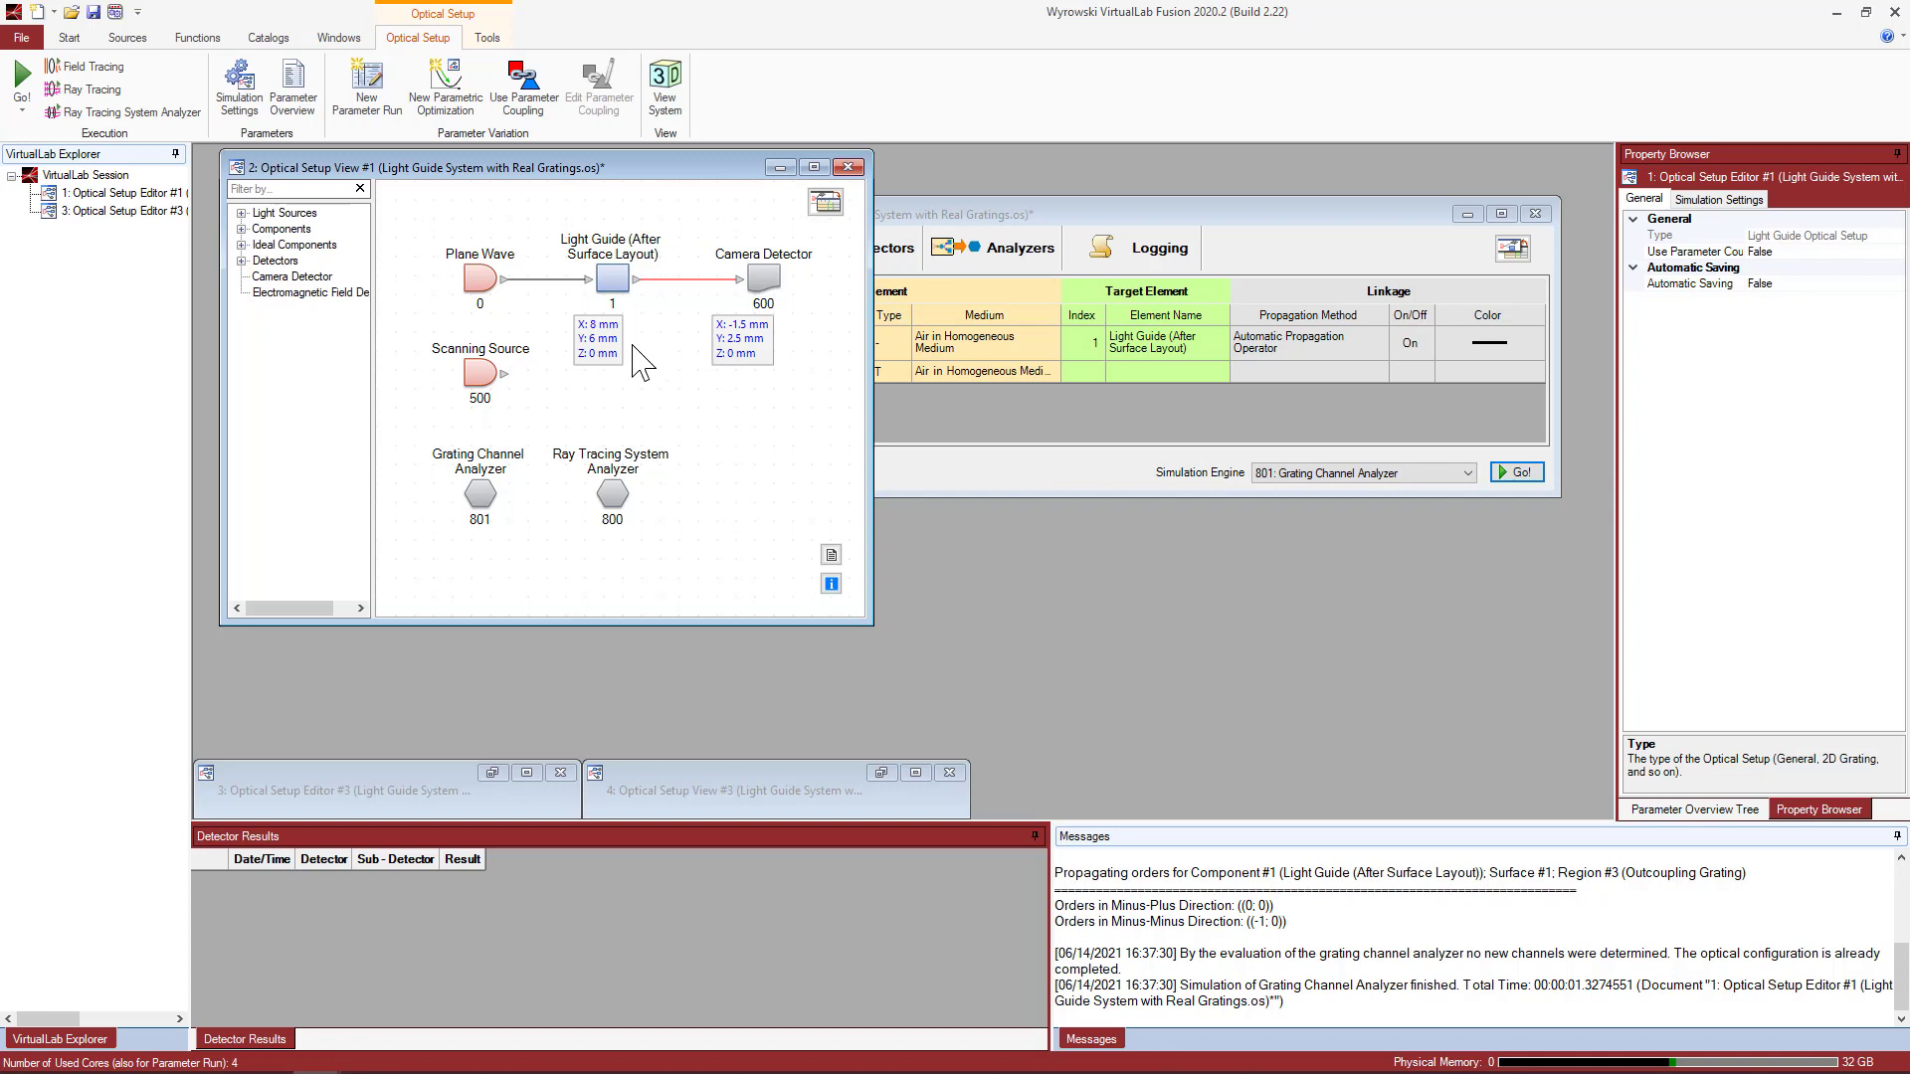
Review the Expansion Grating region's shape, propagating orders, grating stack and lookup table, and close the light guide settings.
double_click(613, 284)
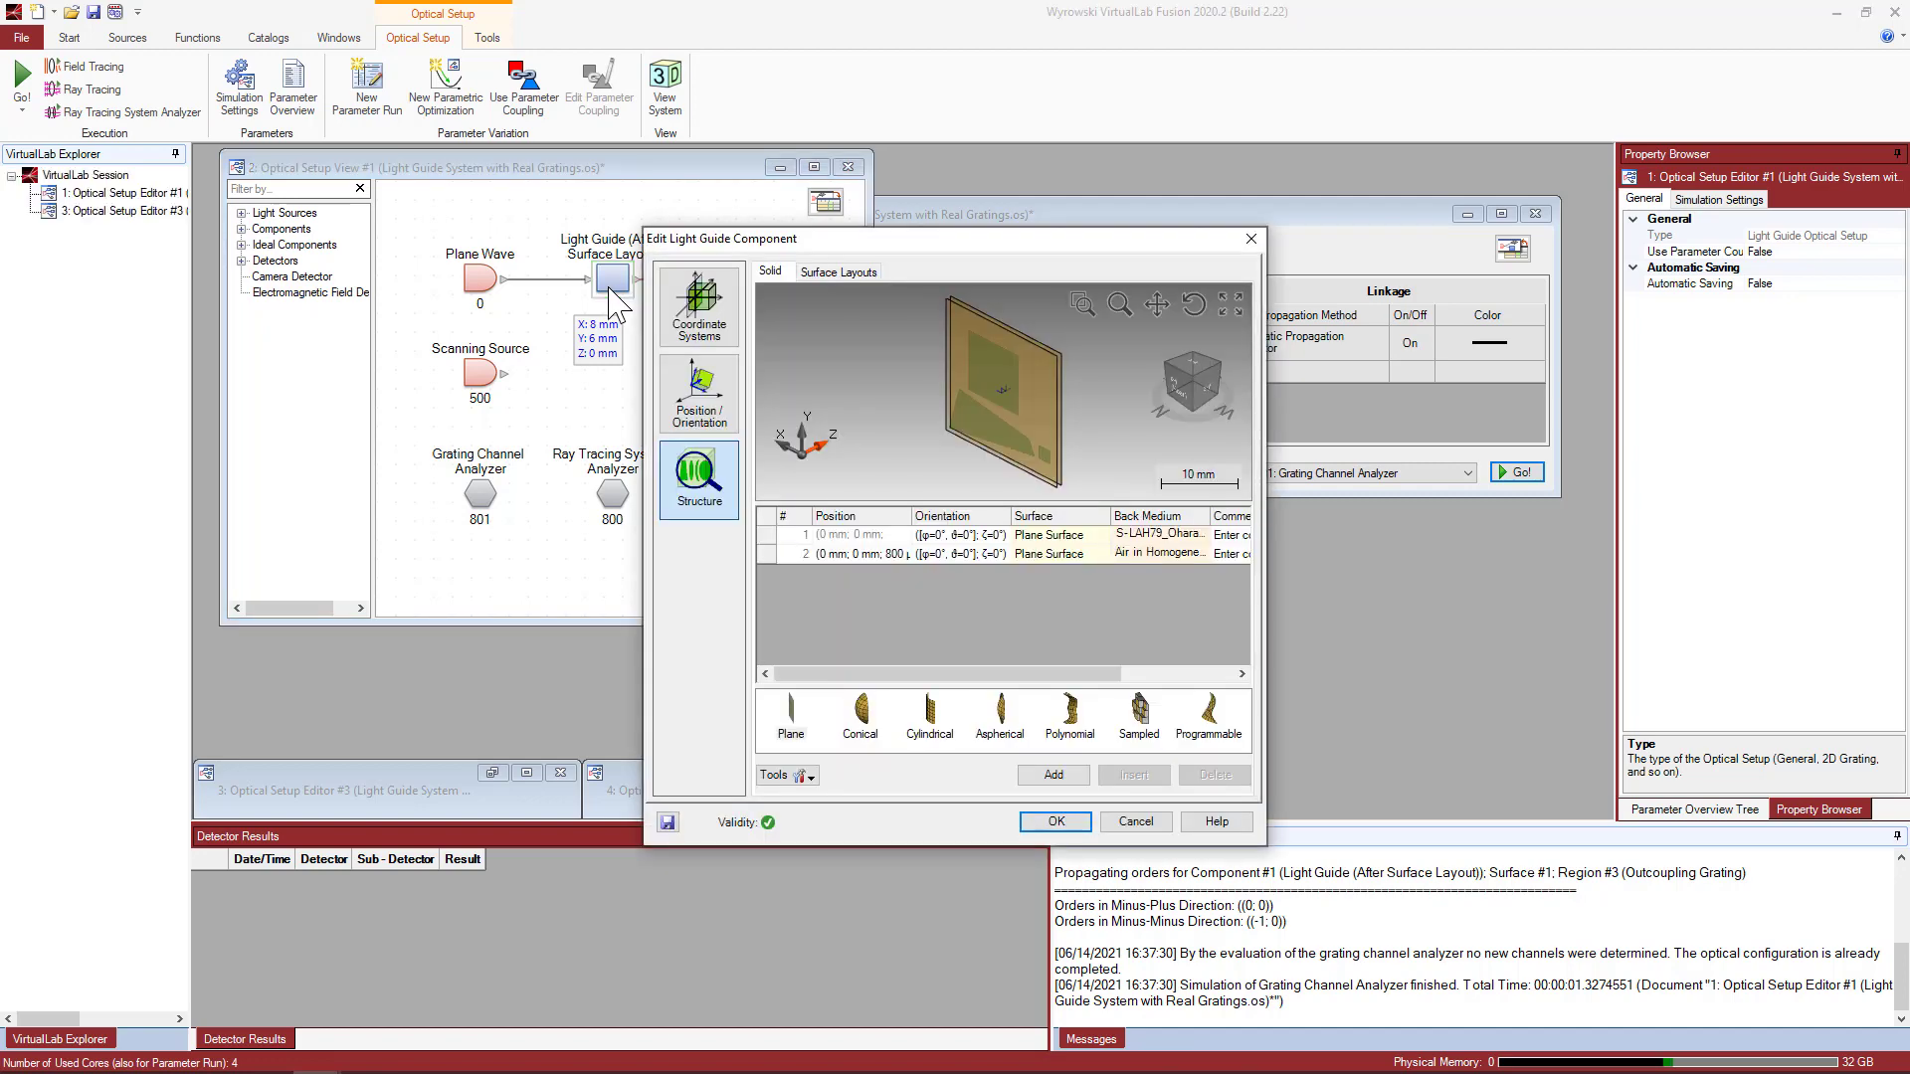
left_click(862, 275)
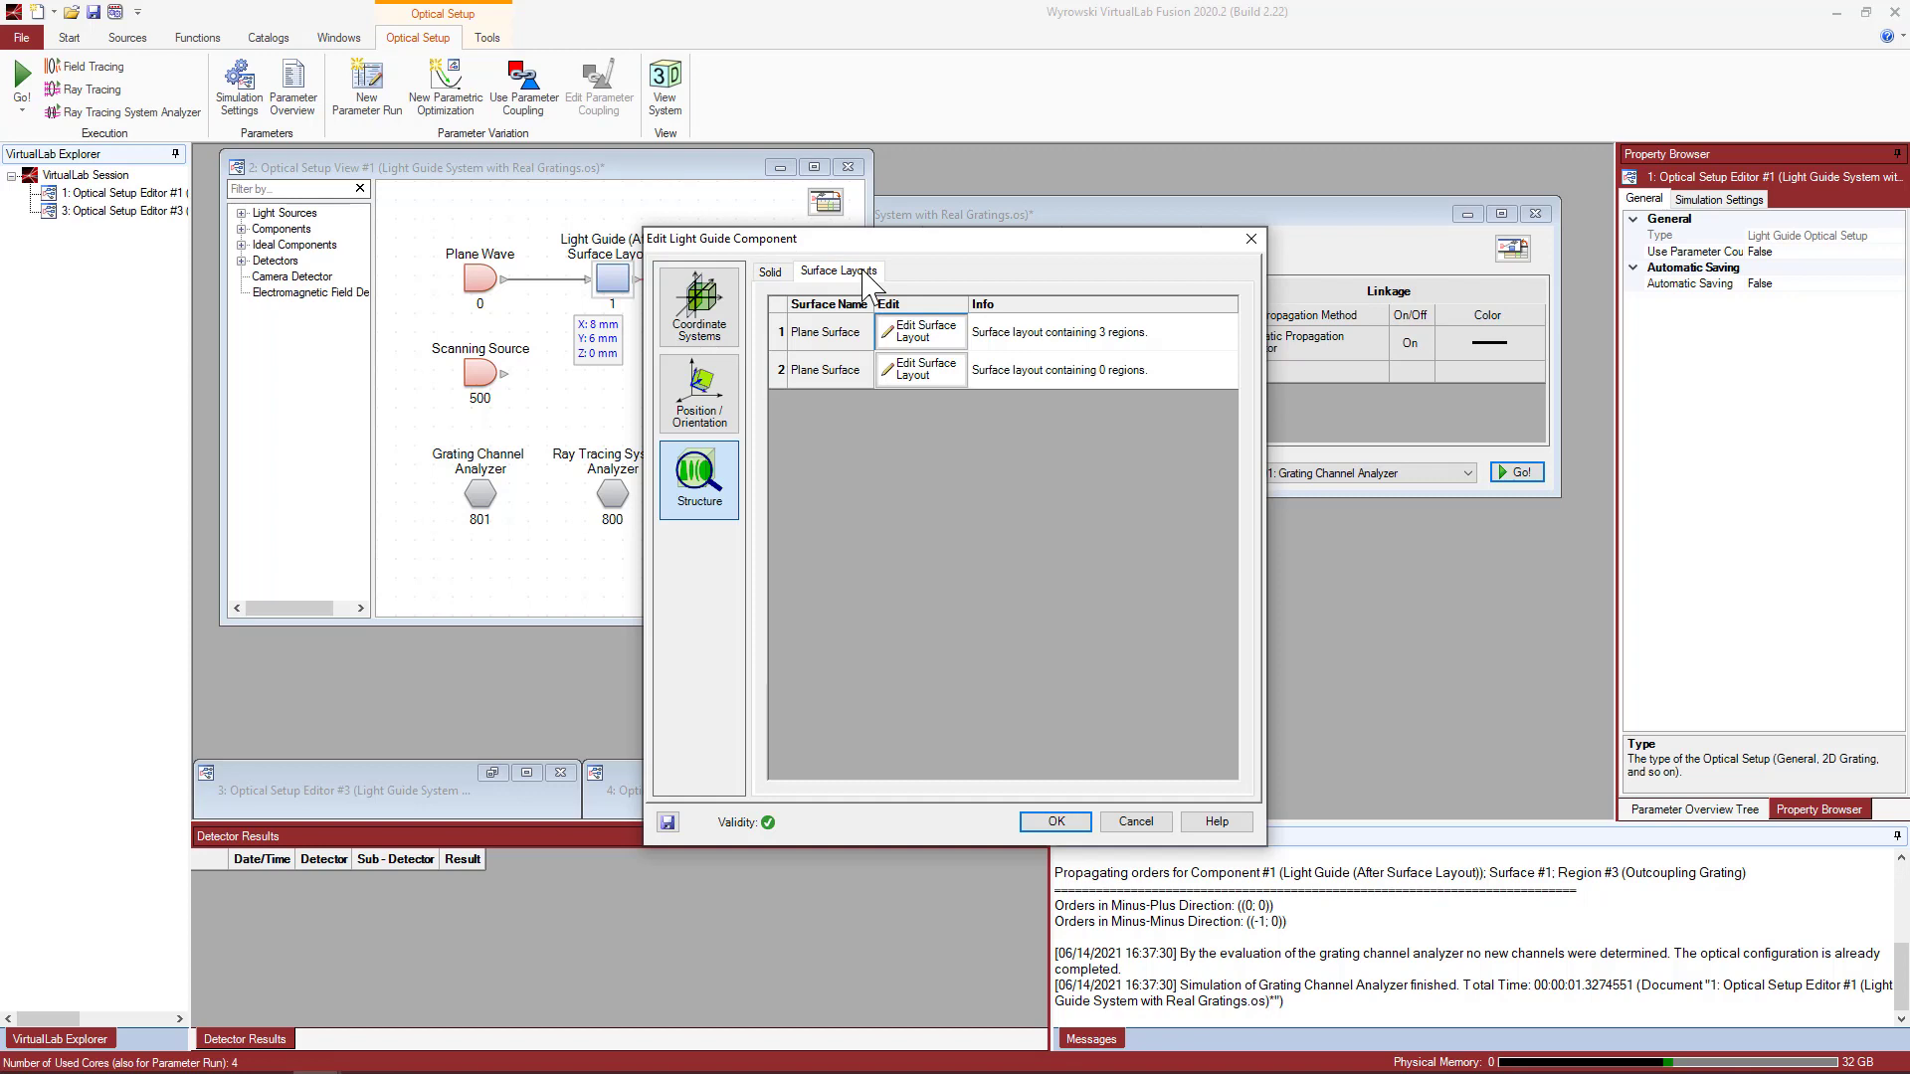
left_click(920, 331)
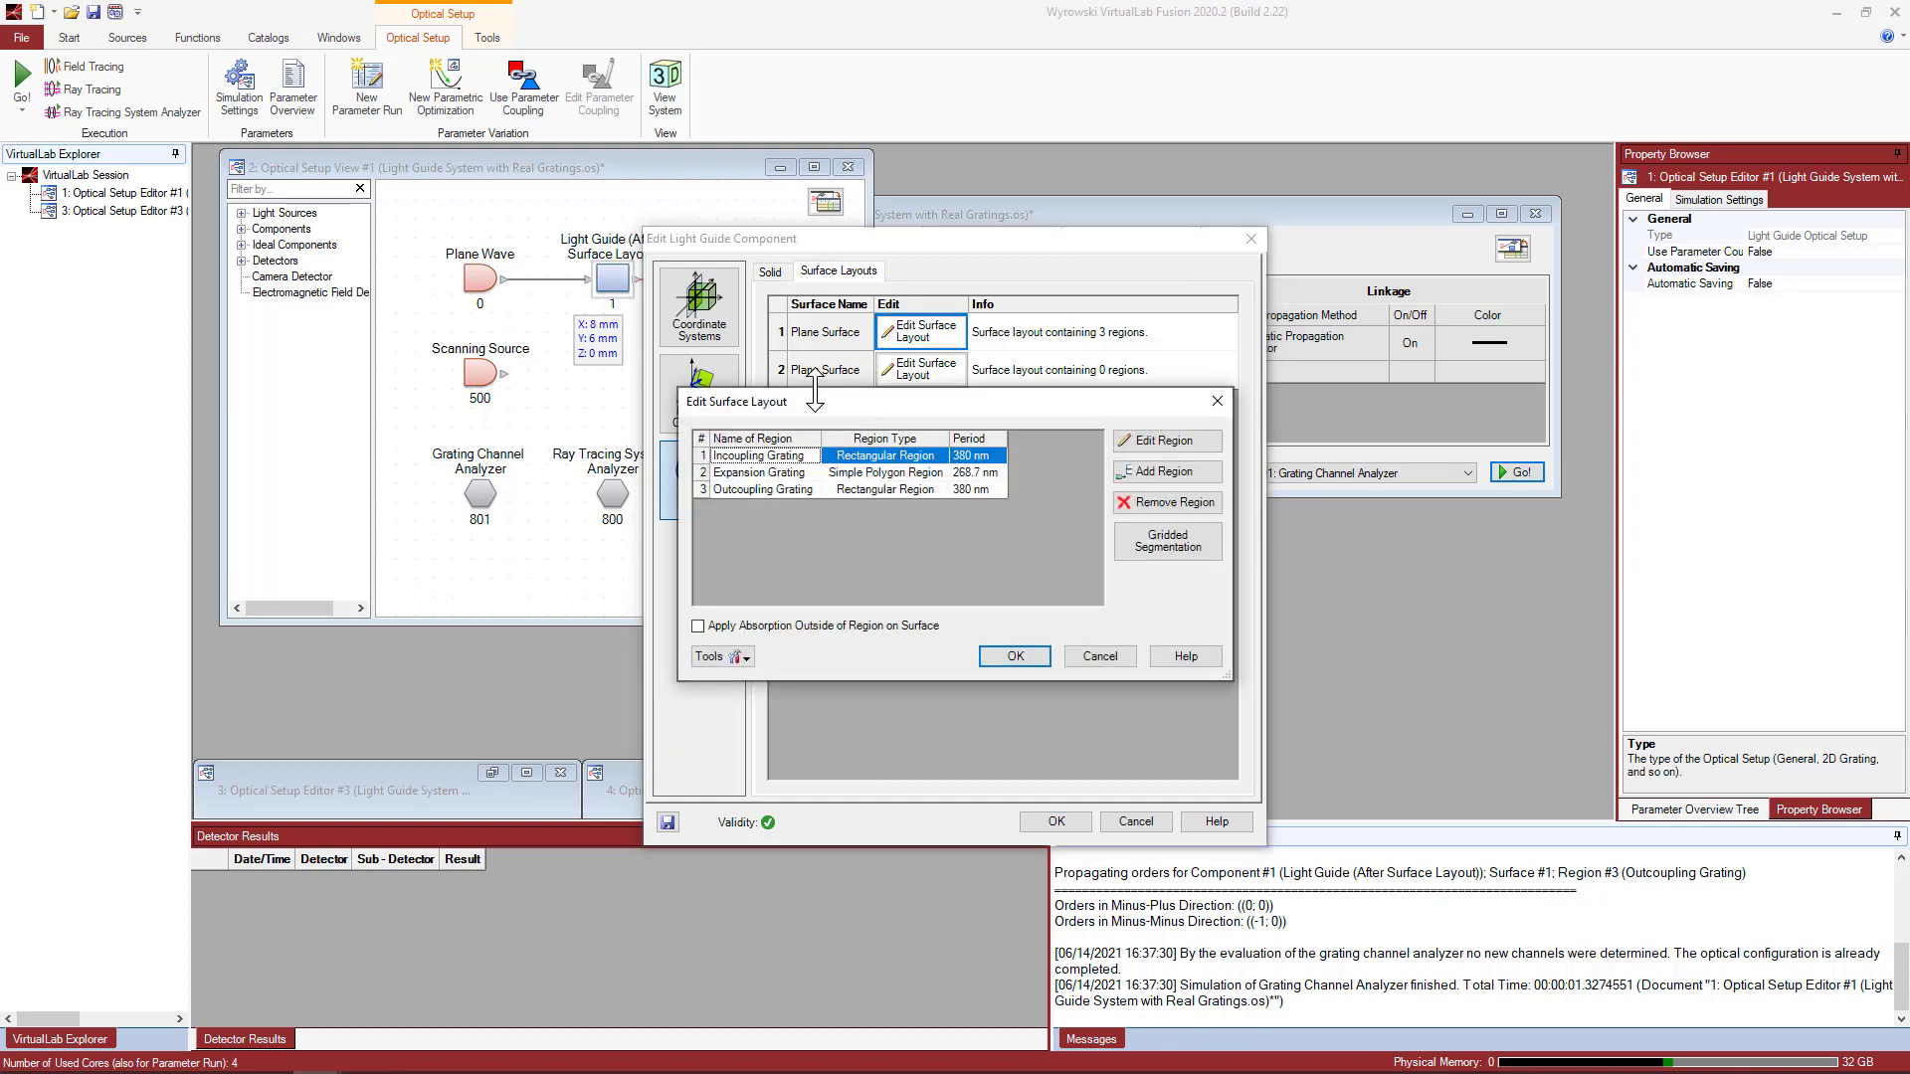
left_click(782, 473)
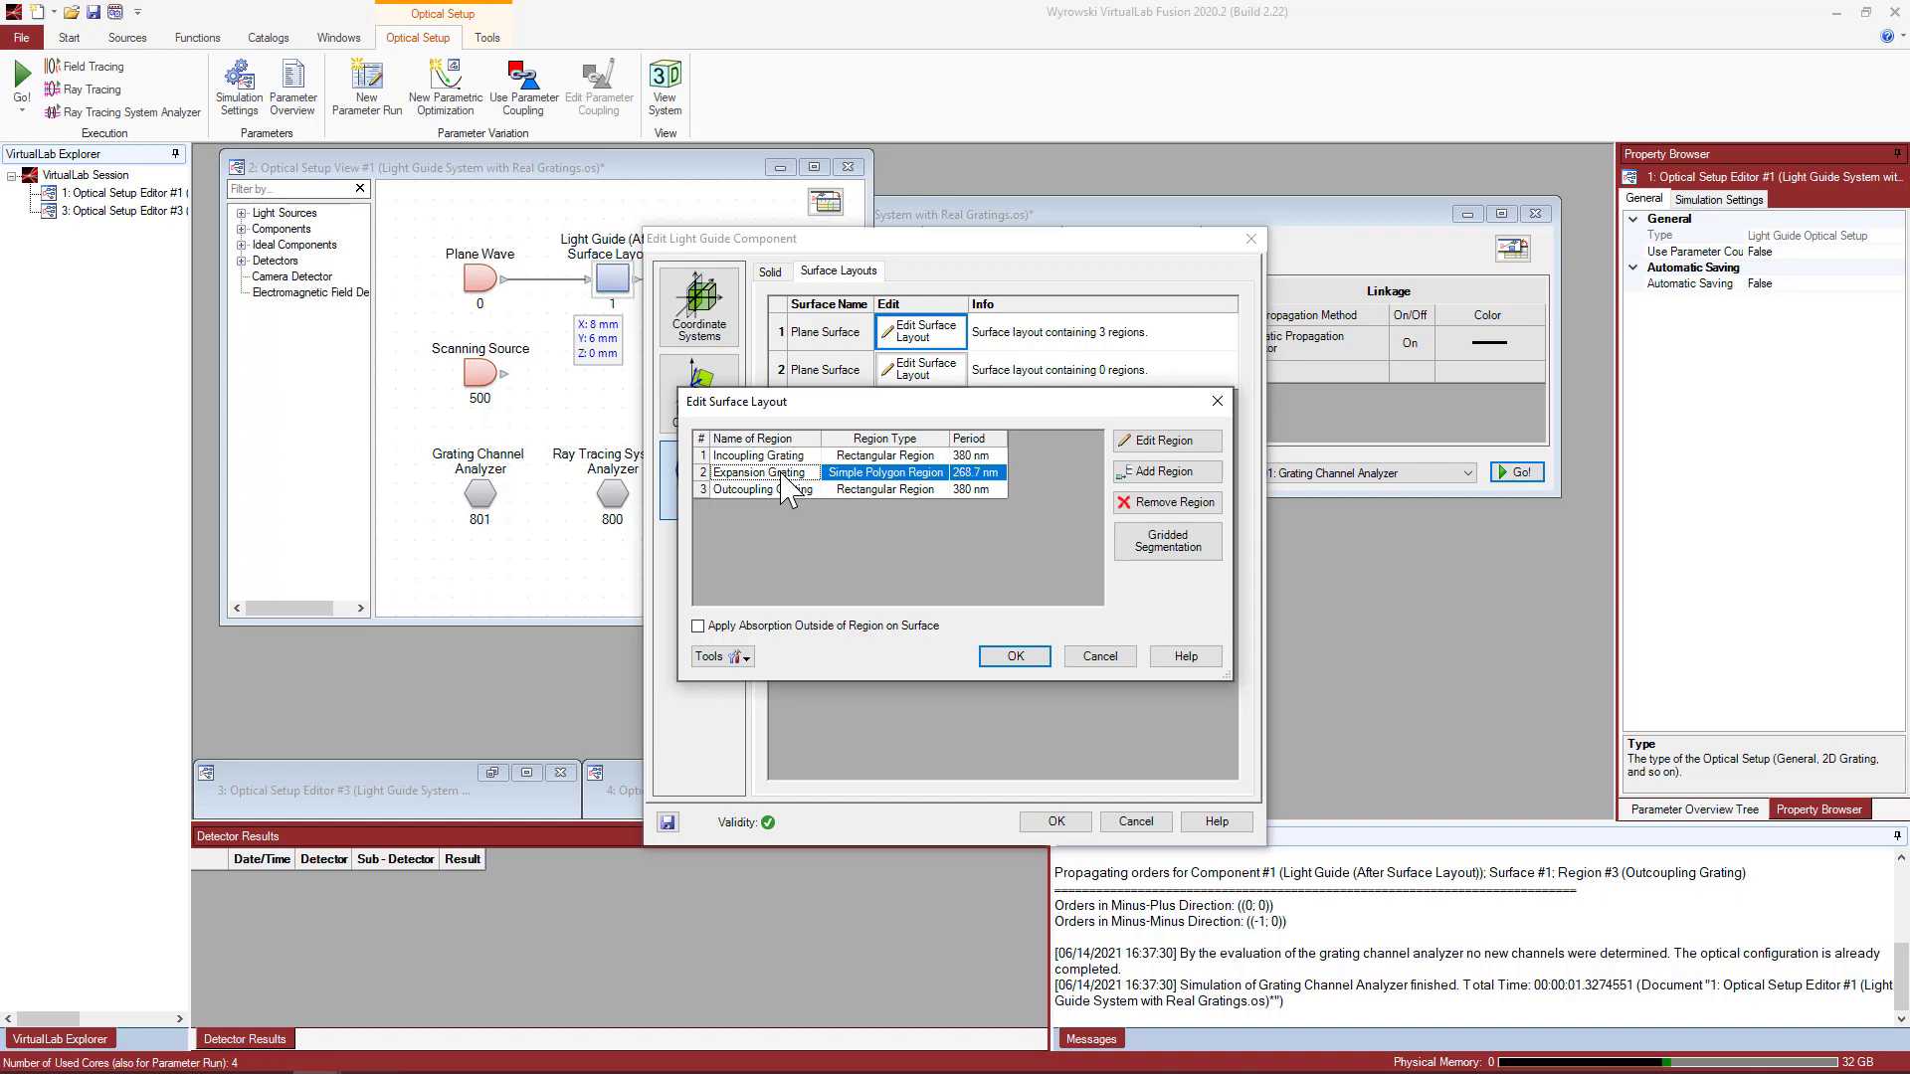
double_click(783, 473)
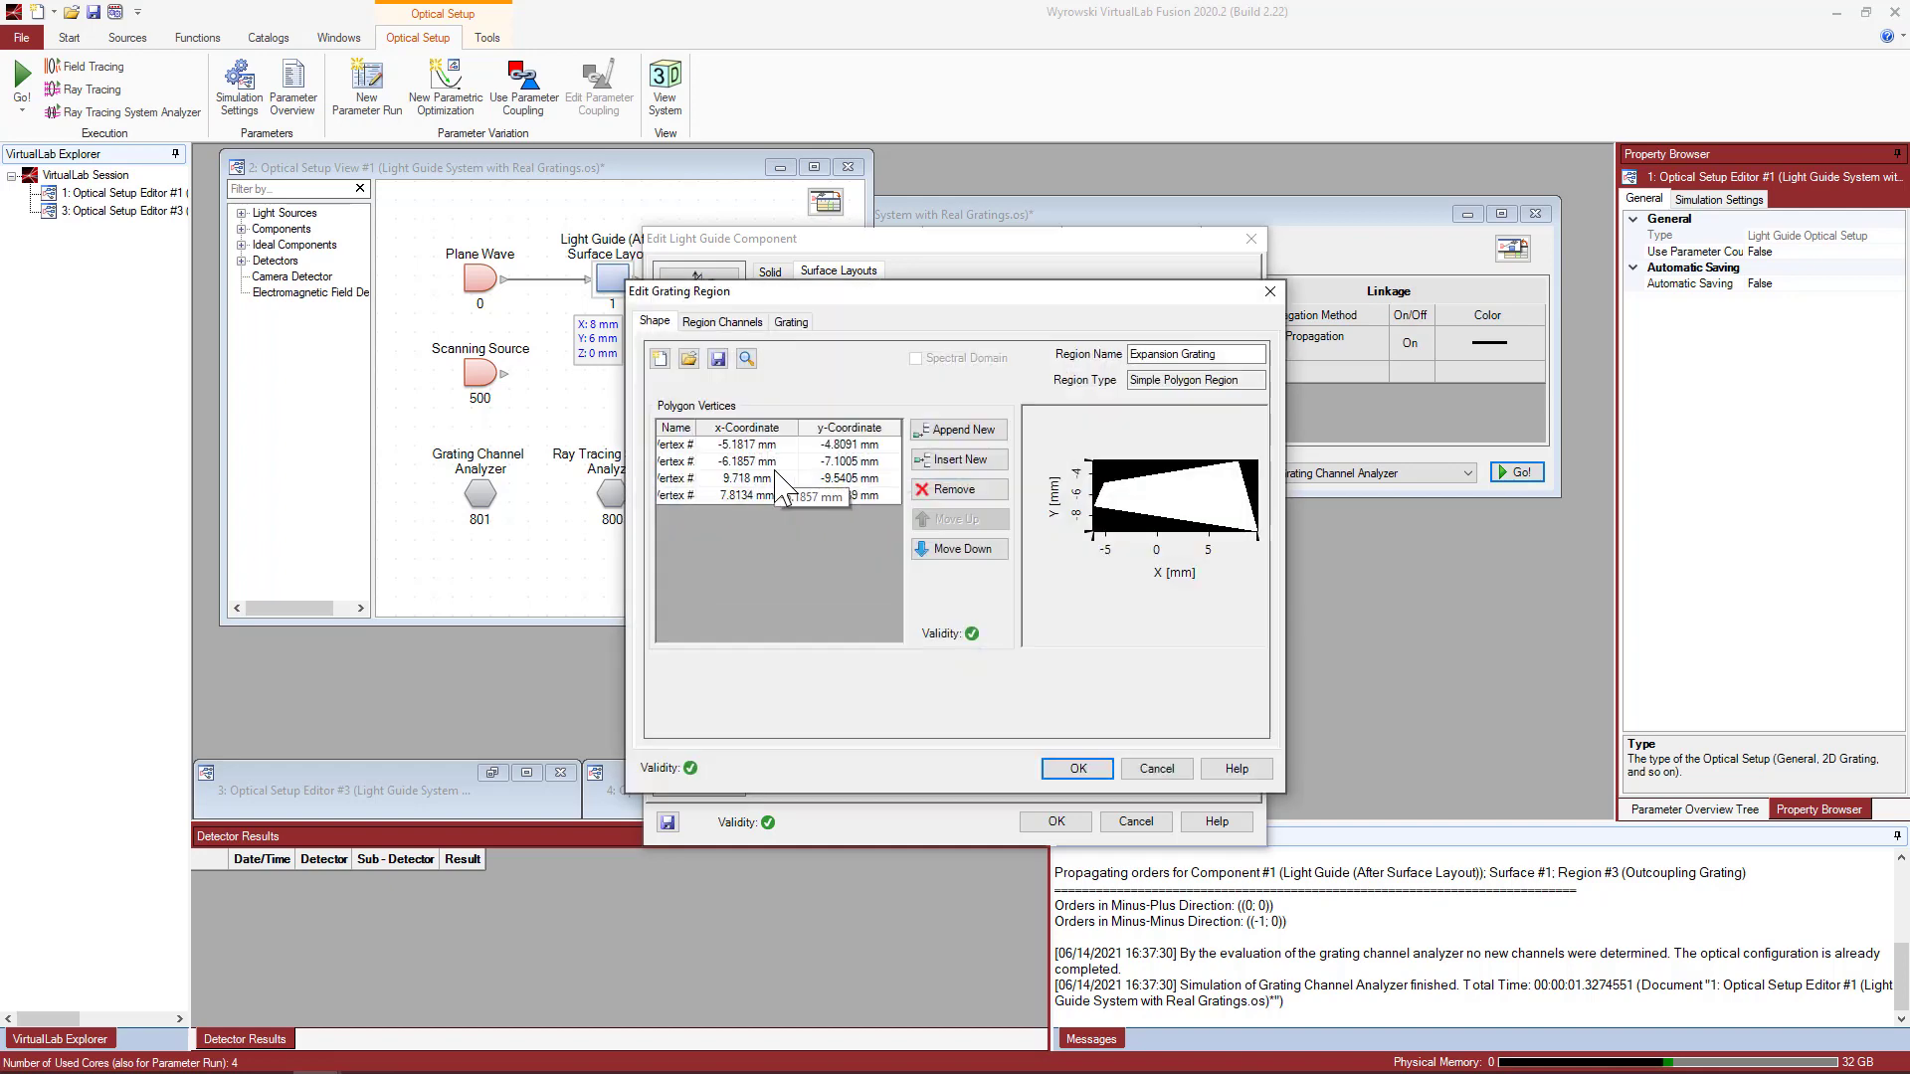
left_click(780, 324)
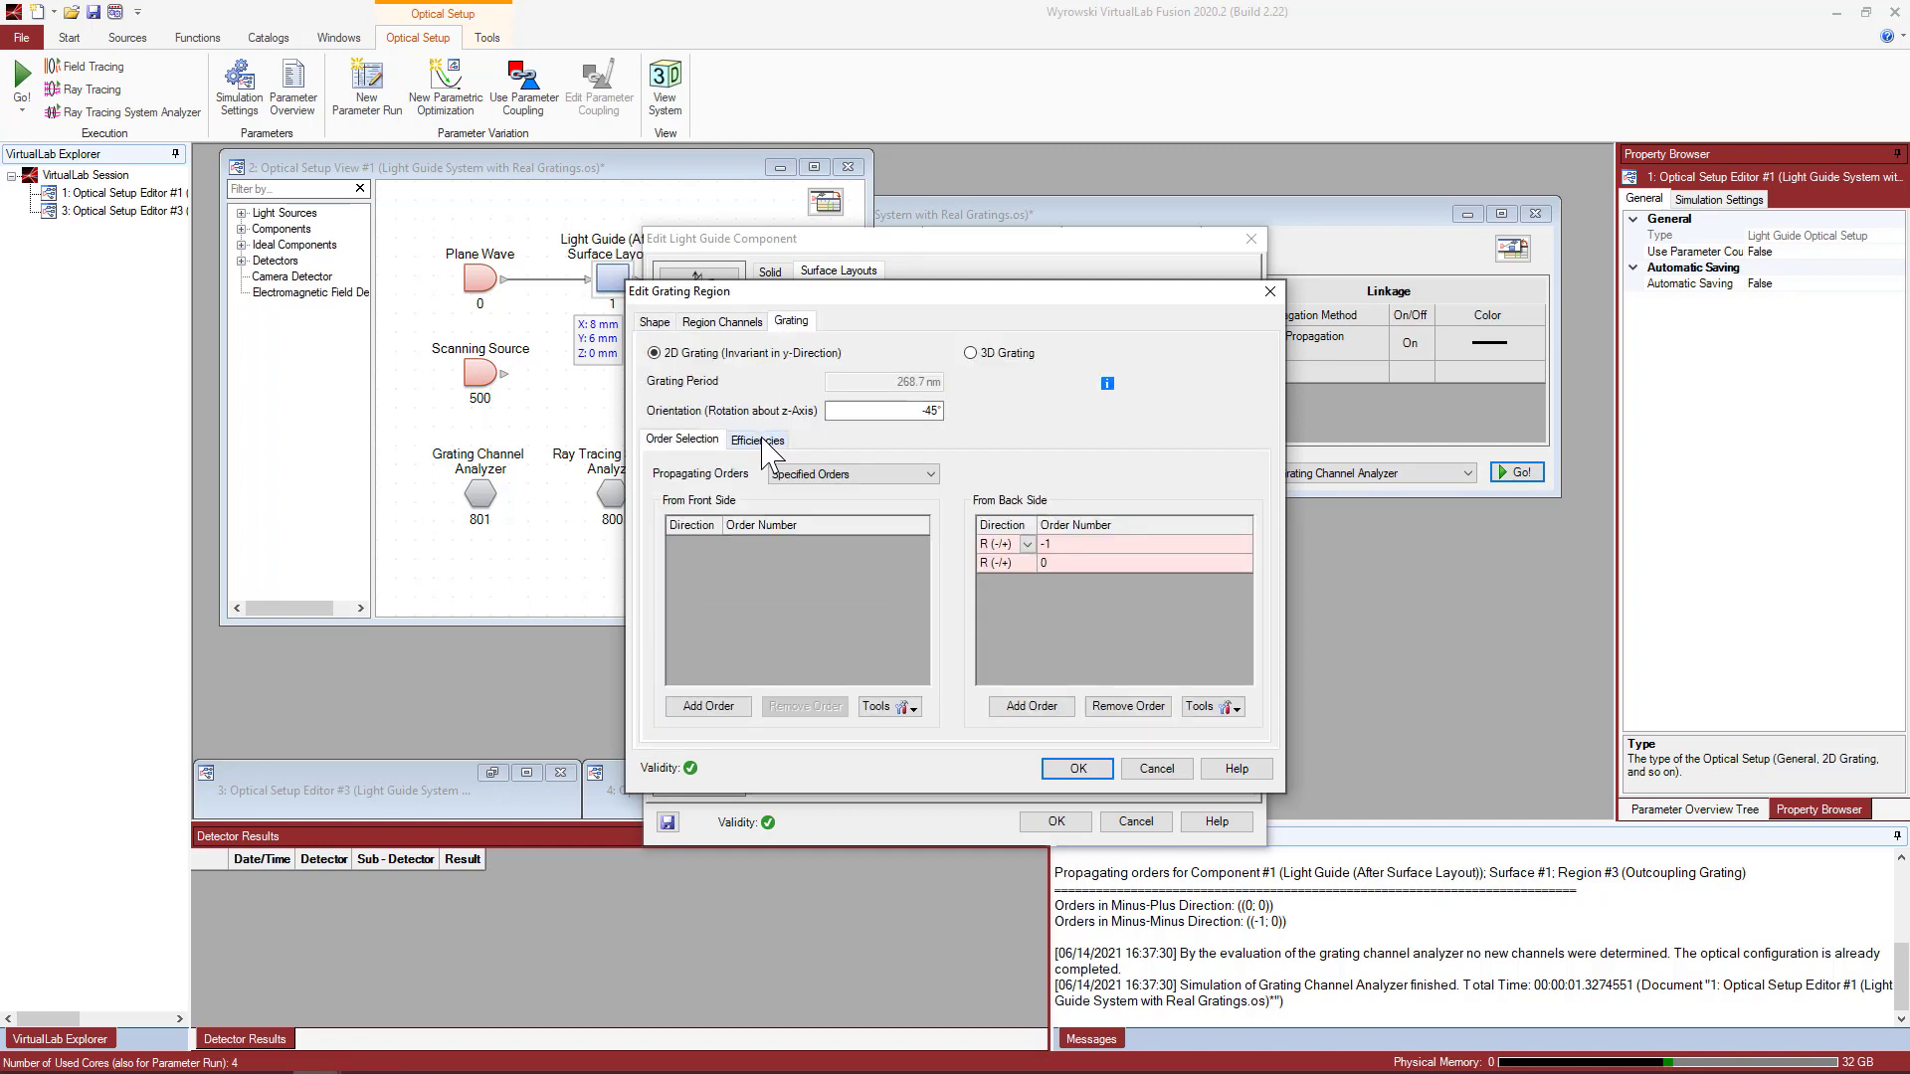
left_click(764, 440)
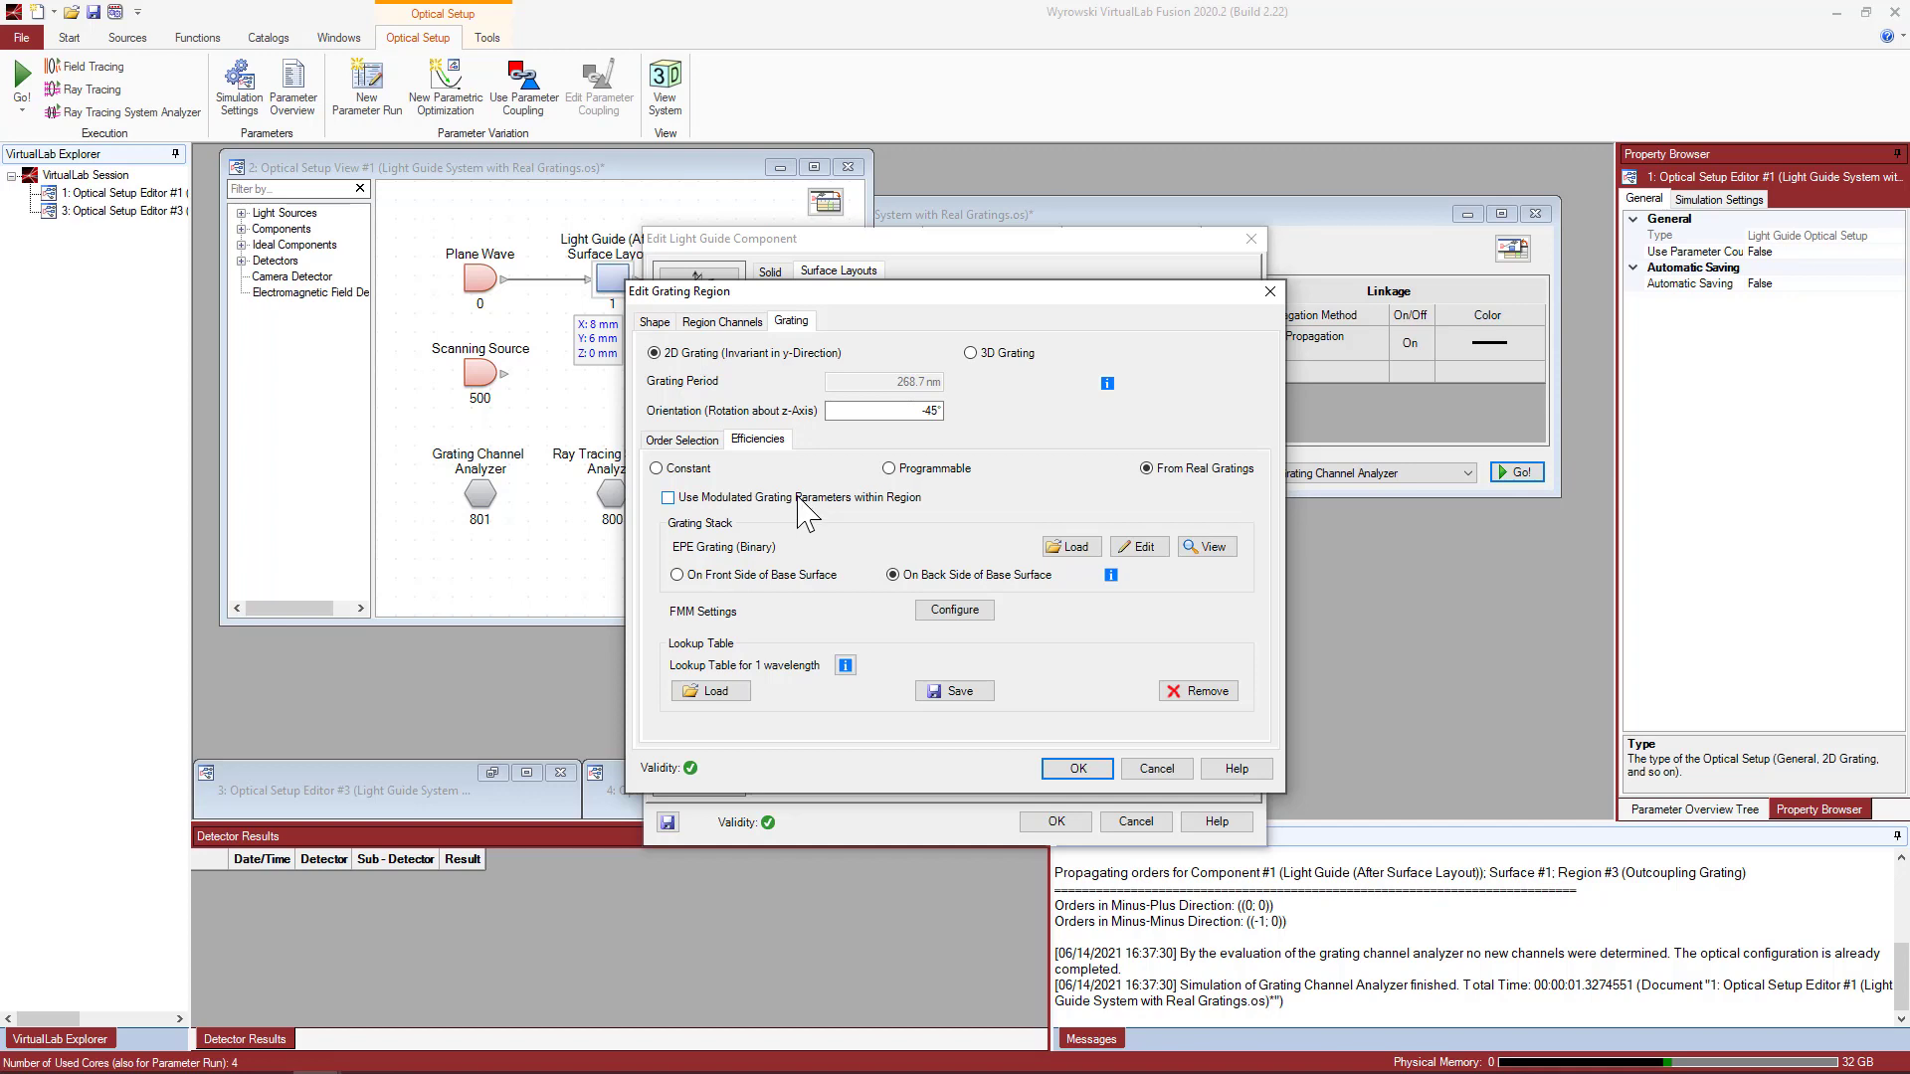
left_click(1270, 291)
left_click(1210, 402)
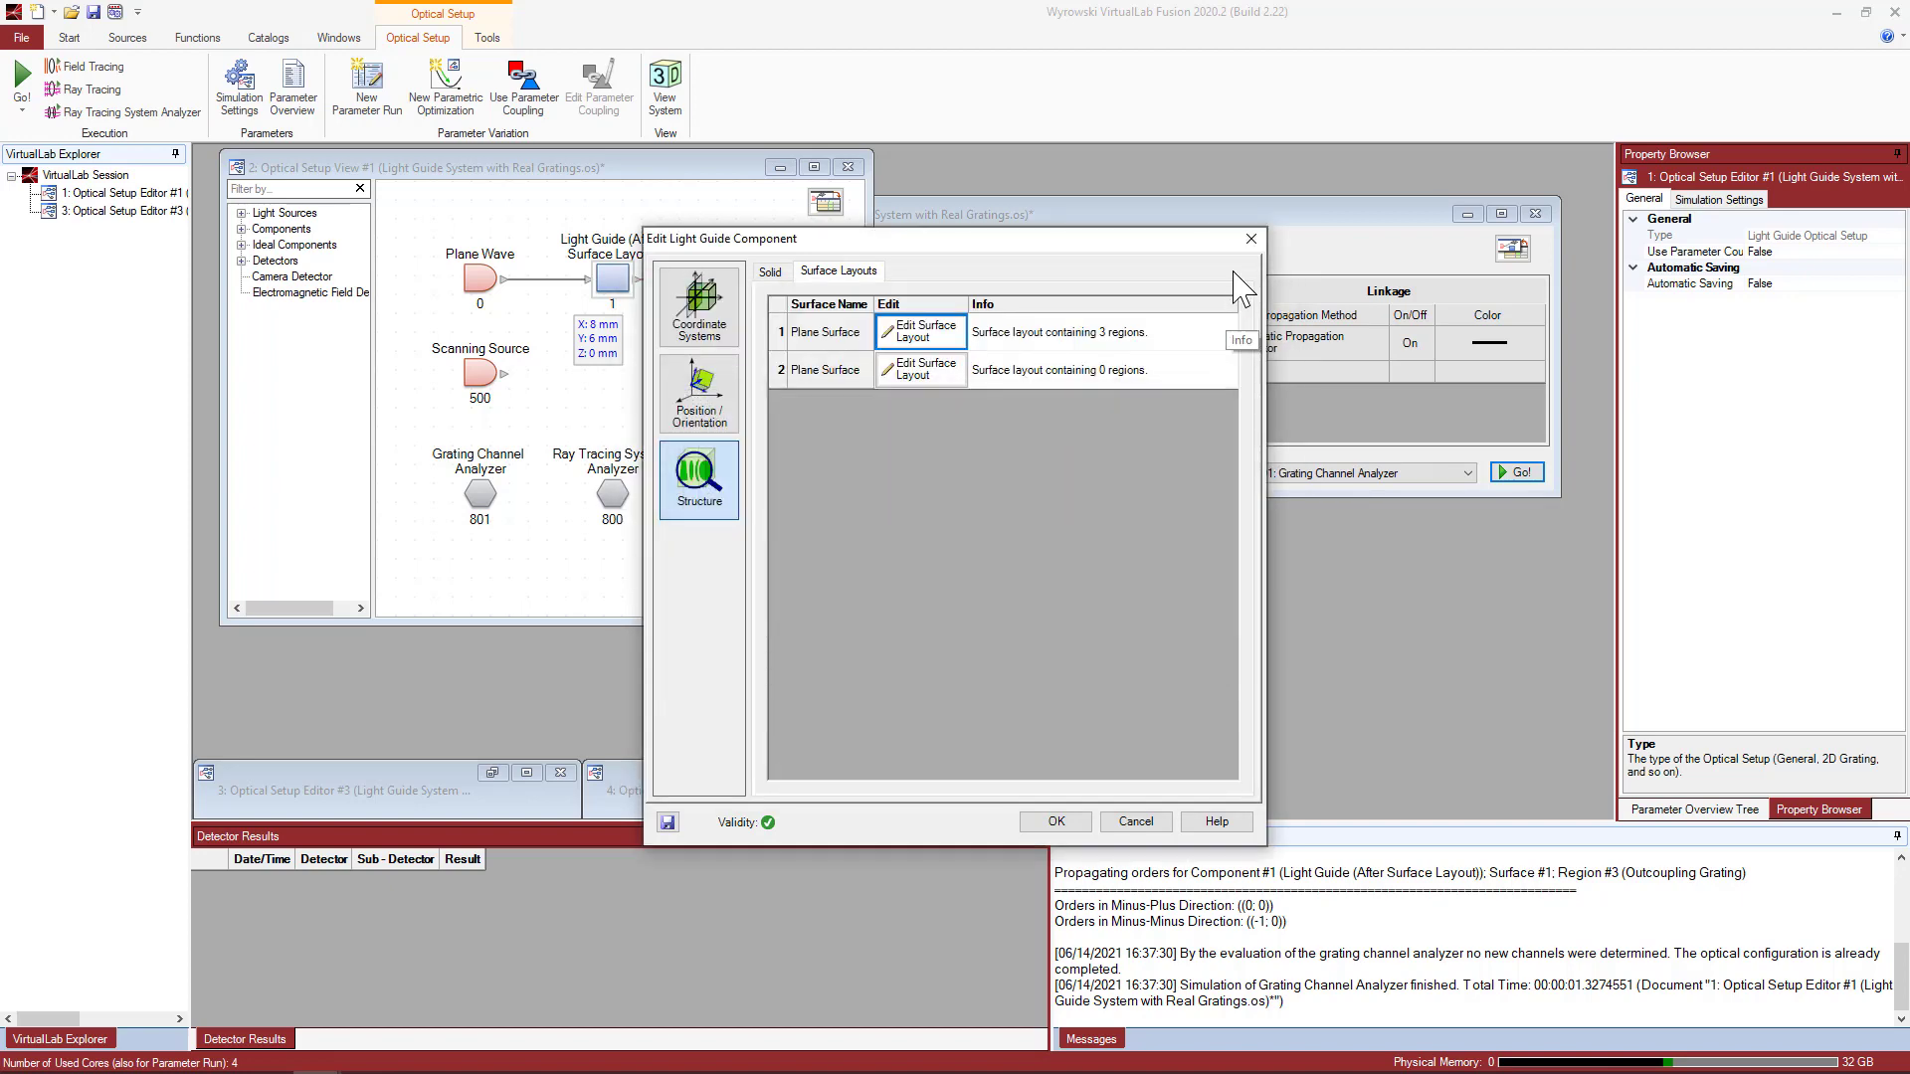
left_click(1252, 239)
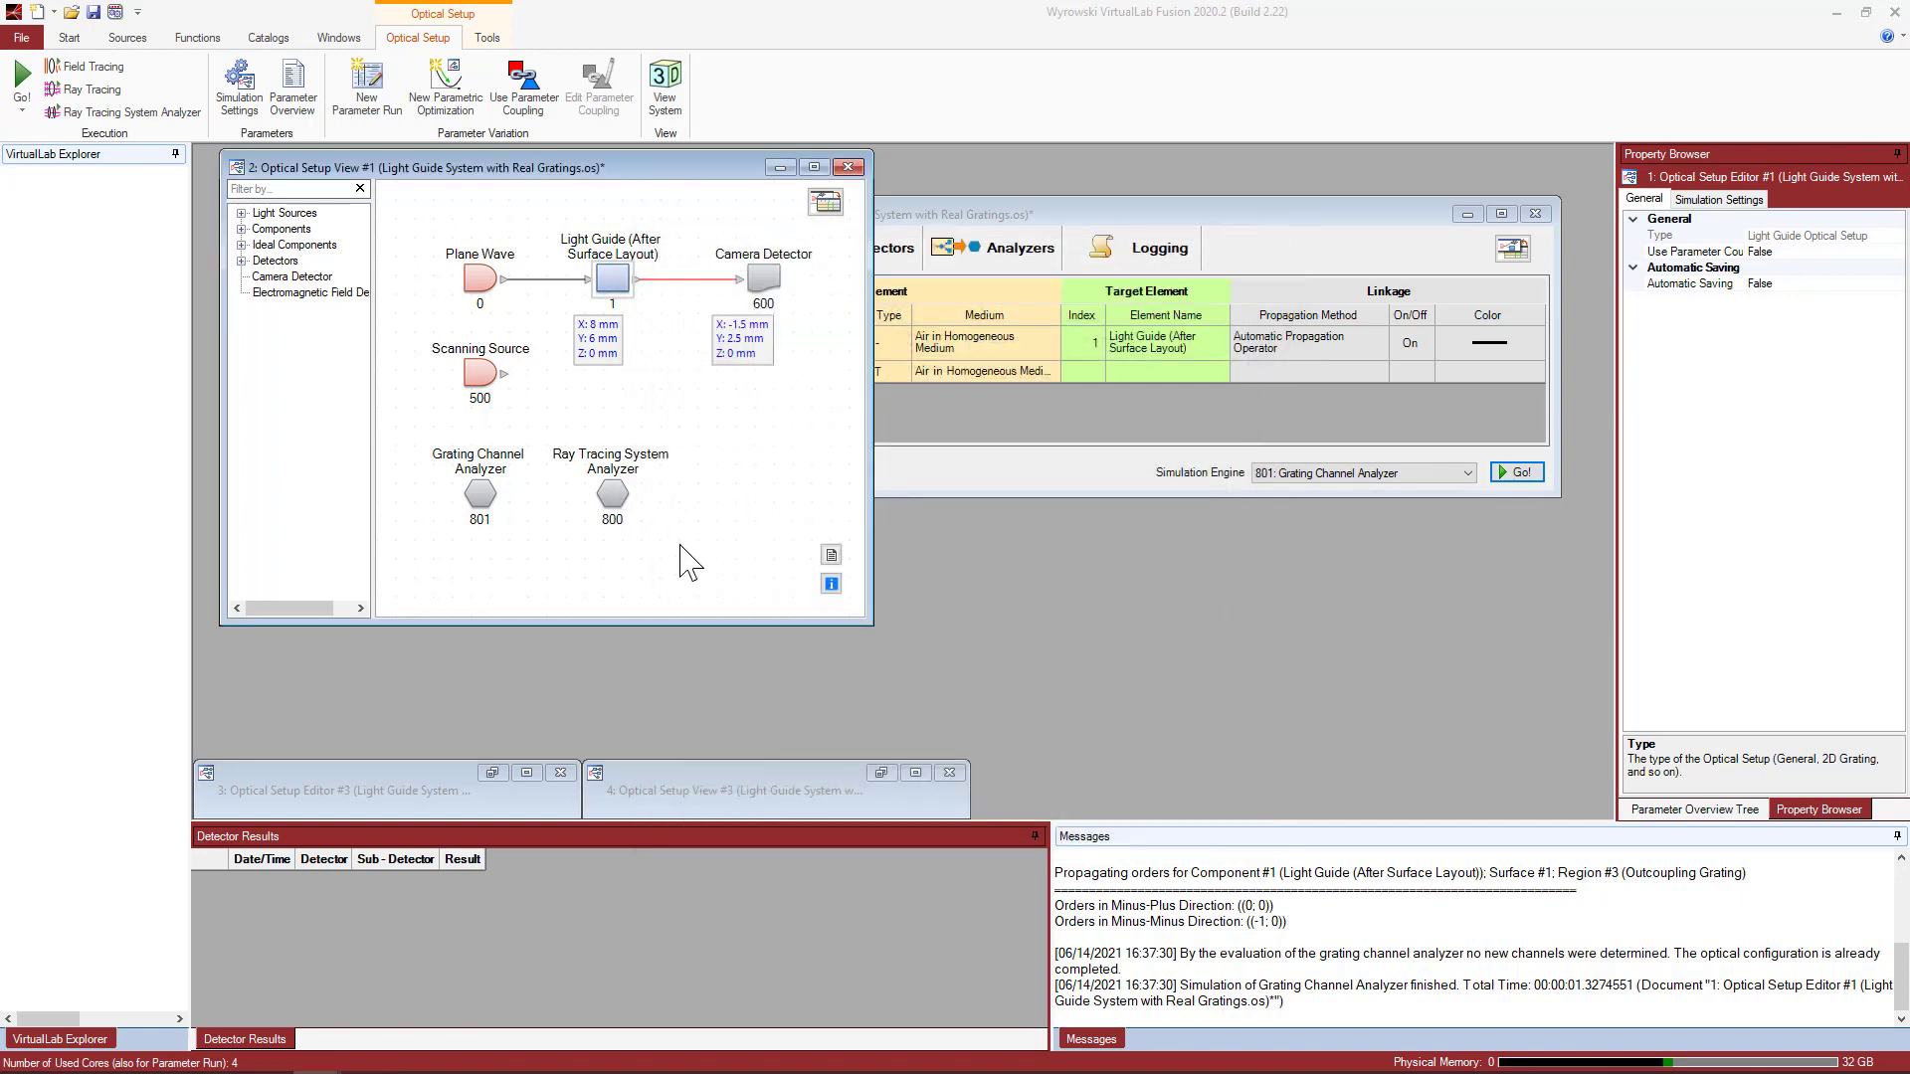
Restore the minimised editor and view windows of the Light Guide System with Real Gratings and Modulation.
left_click(492, 772)
left_click(882, 774)
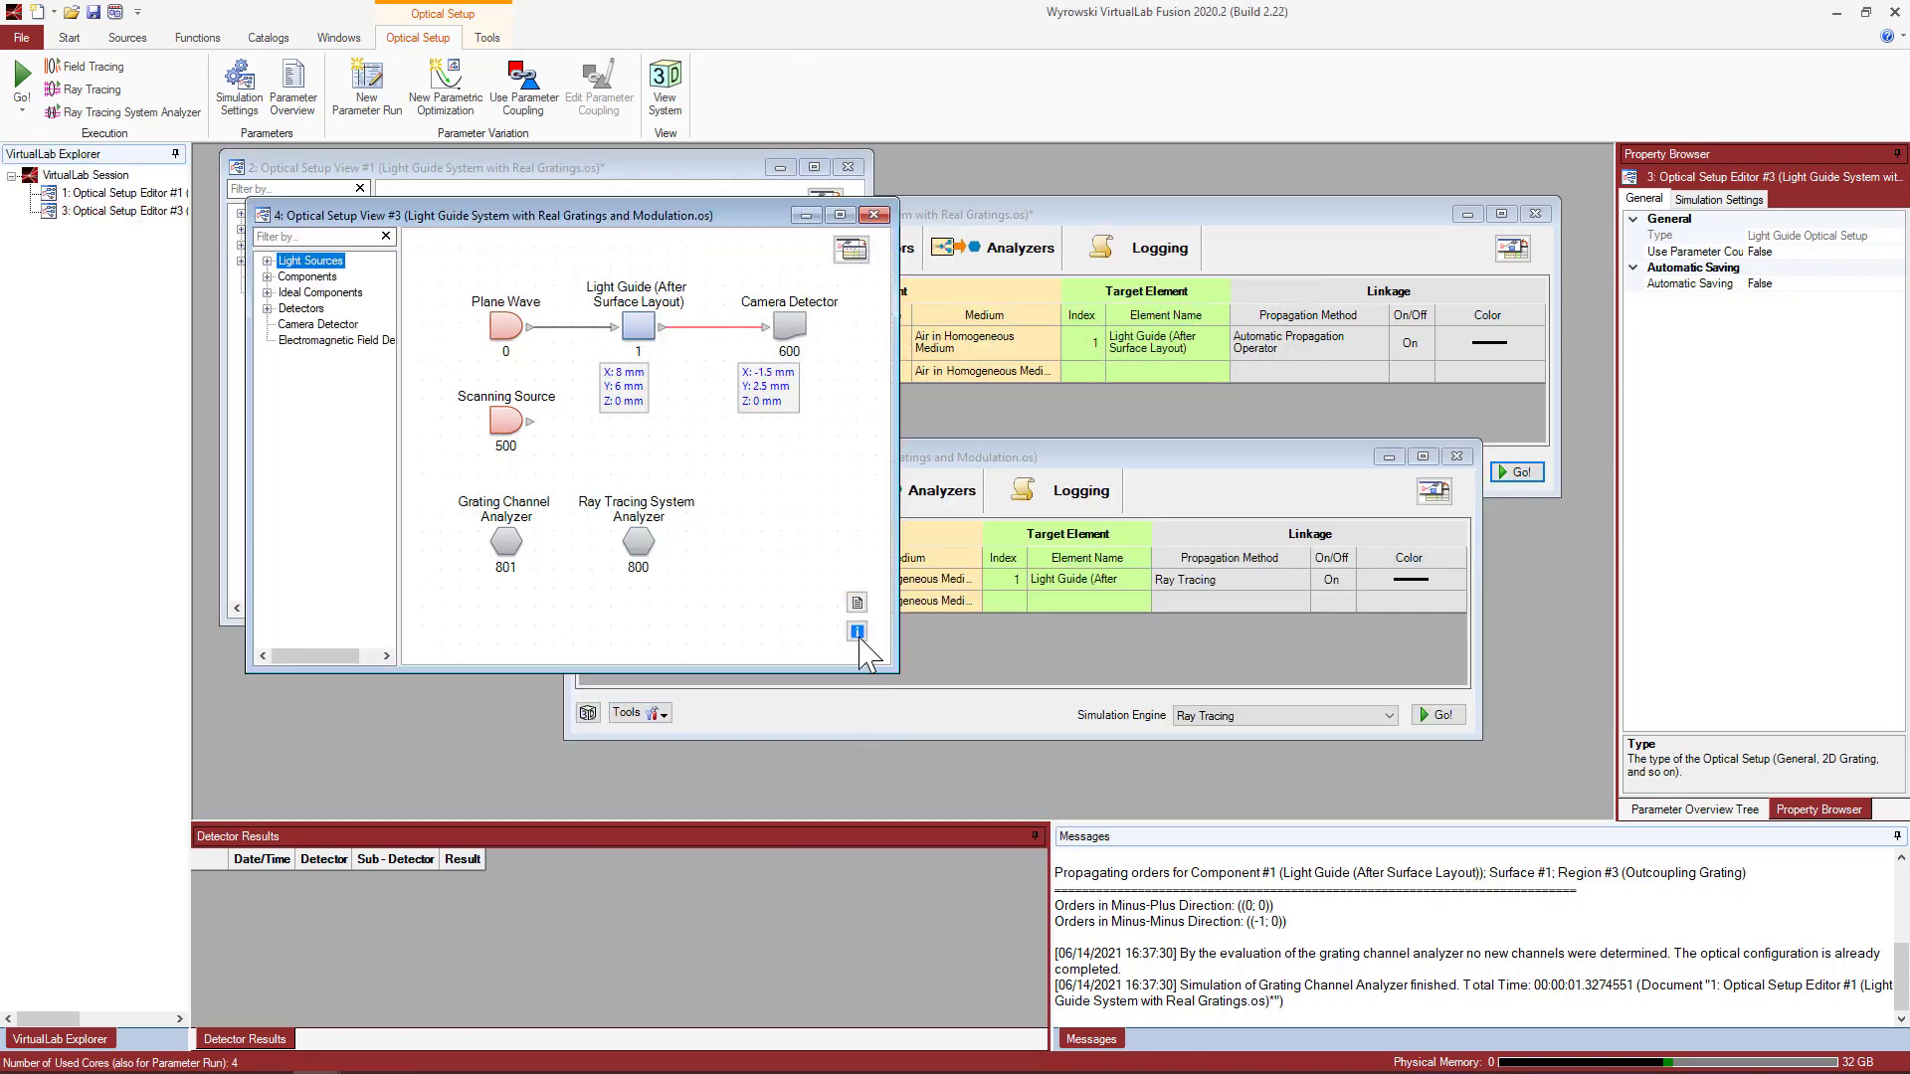
Open the efficiency settings of the light guide's Expansion Grating region in the Light Guide System with Real Gratings and Modulation.
left_click_drag(759, 217, 734, 346)
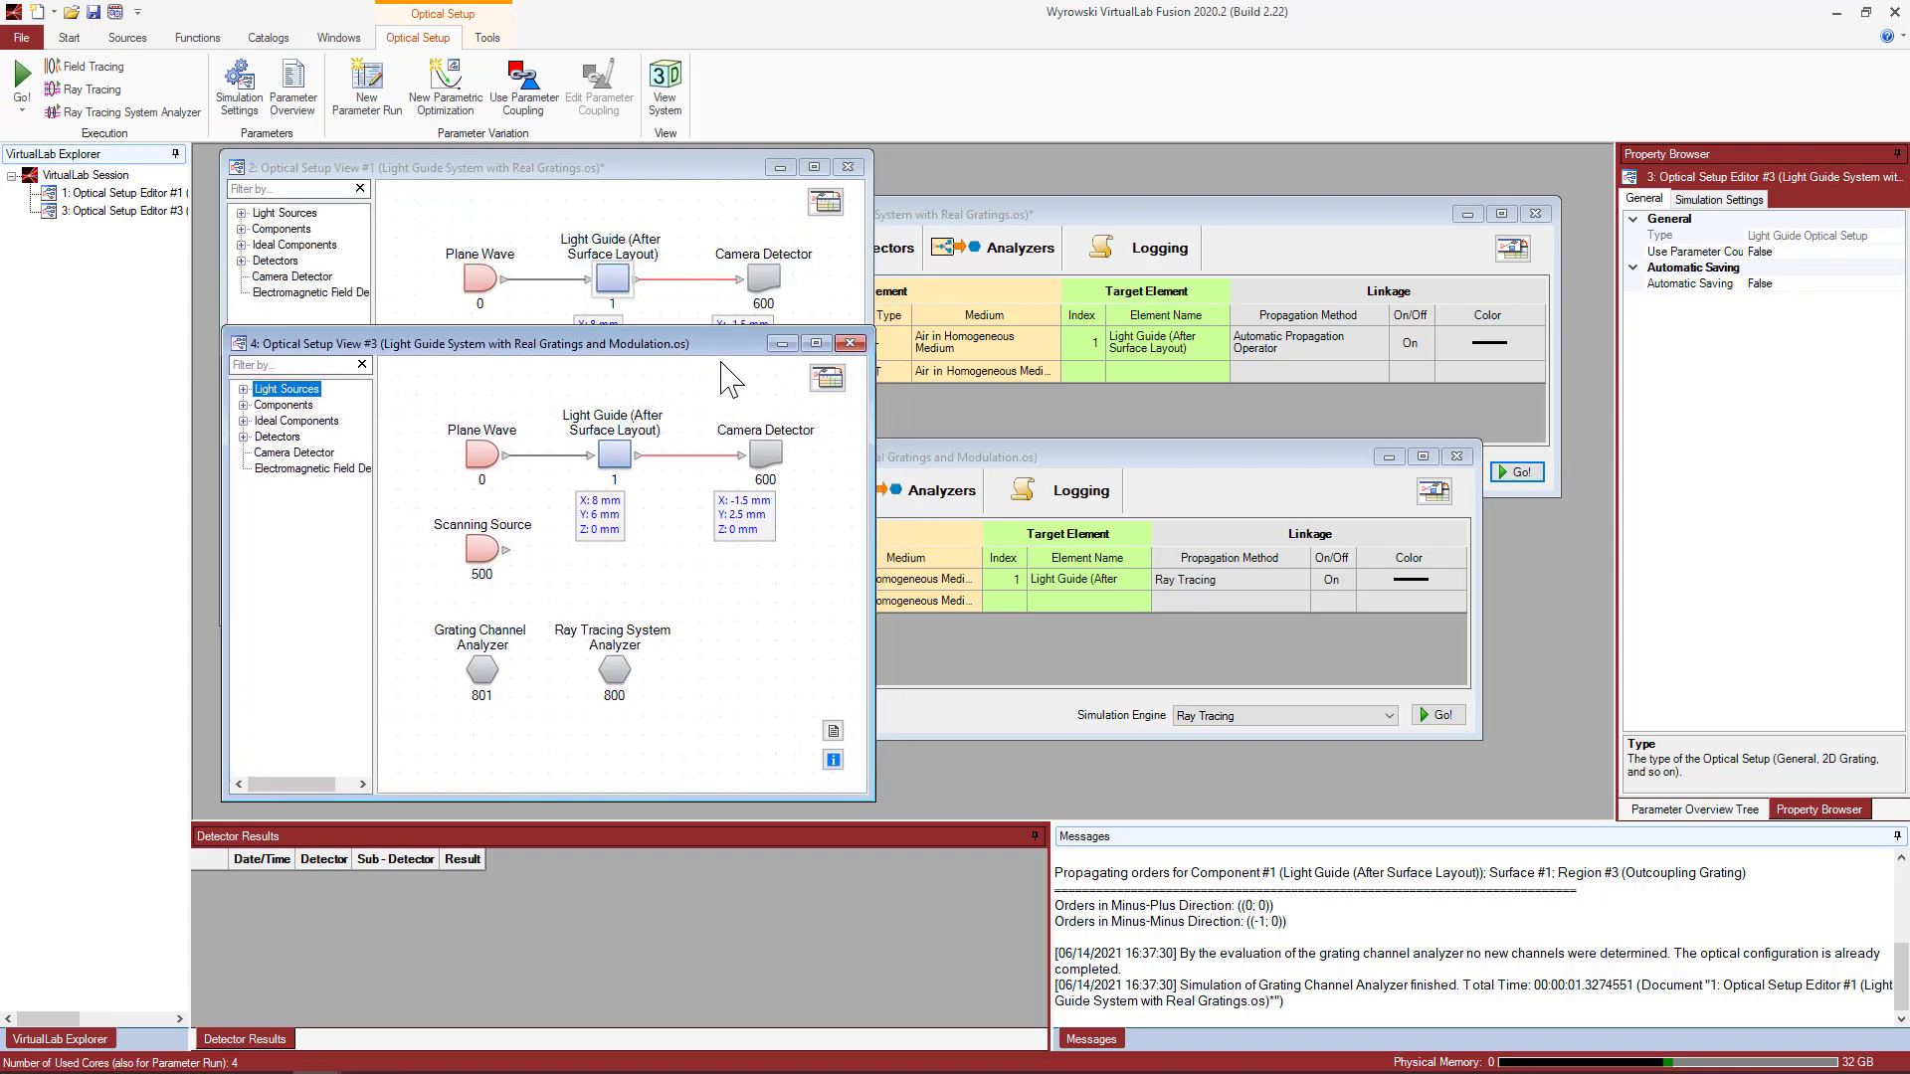
left_click(615, 459)
double_click(616, 460)
left_click(853, 276)
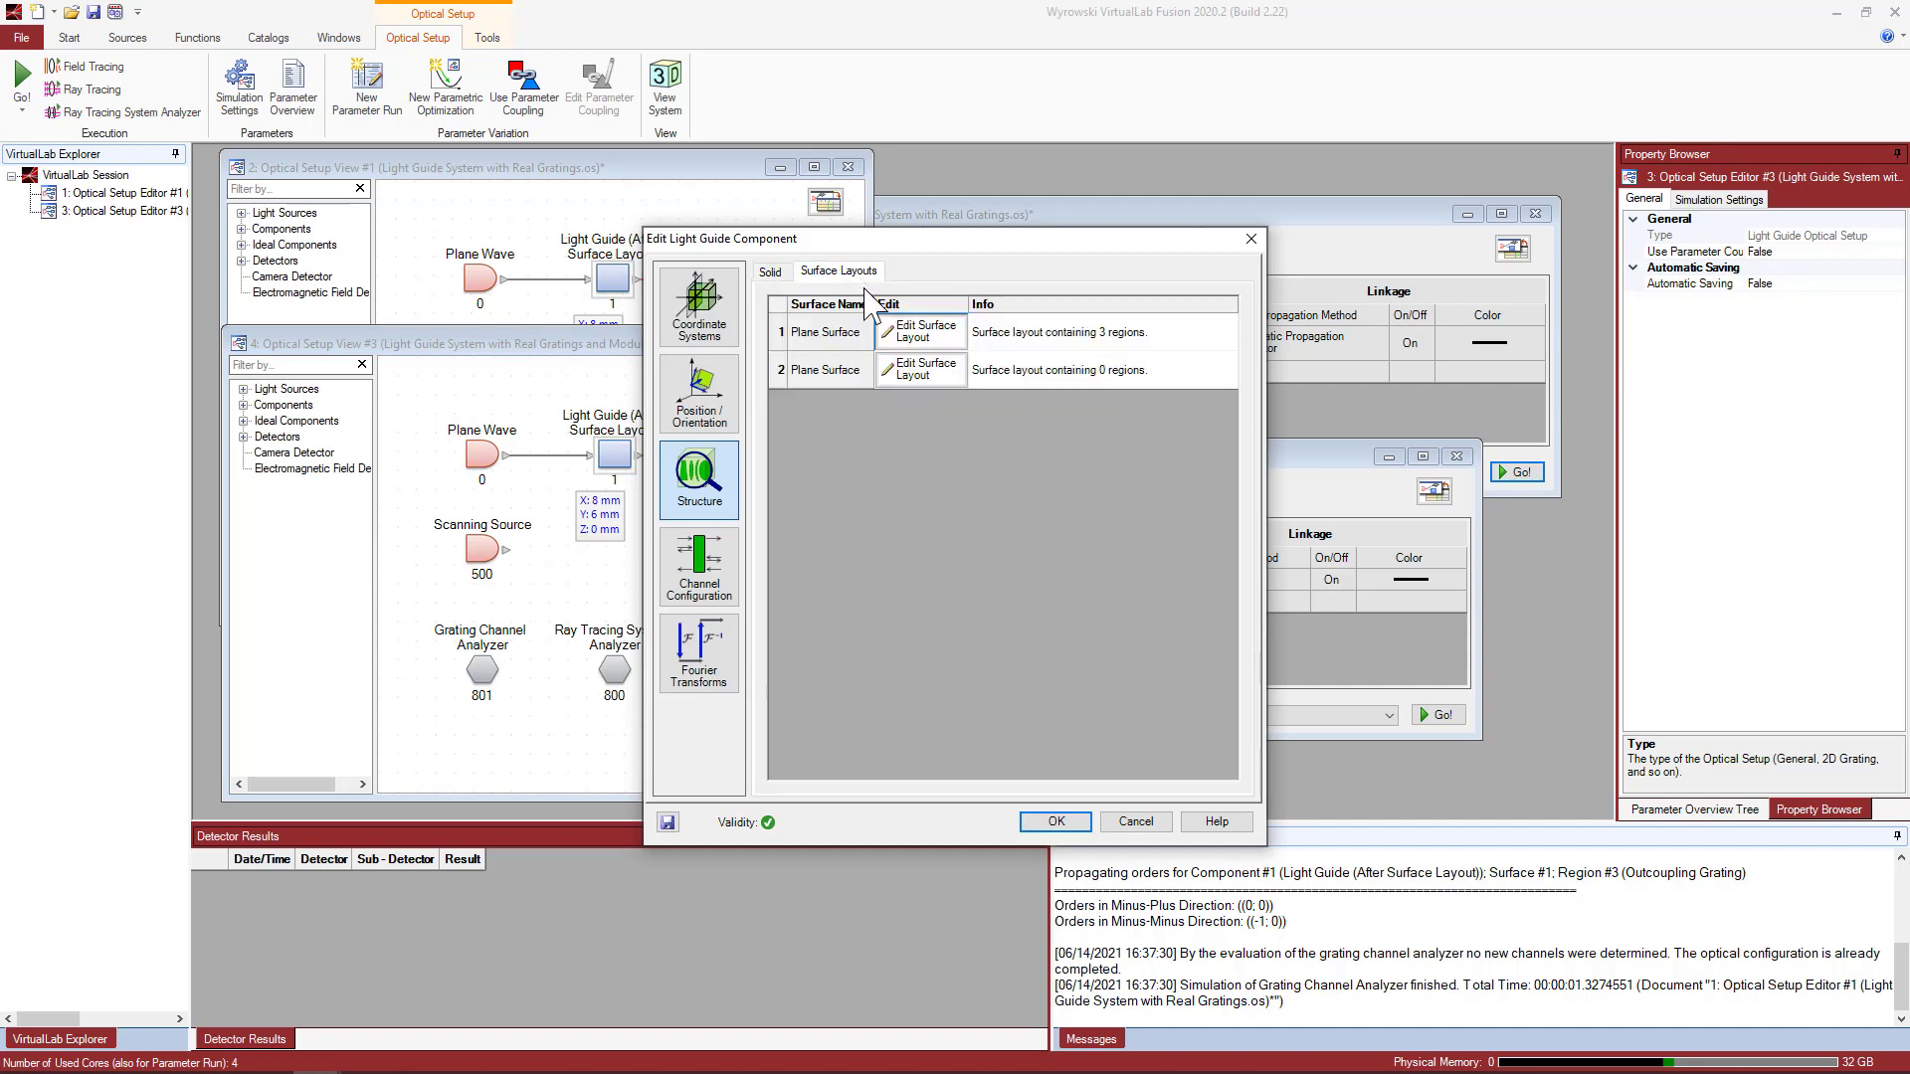
left_click(920, 332)
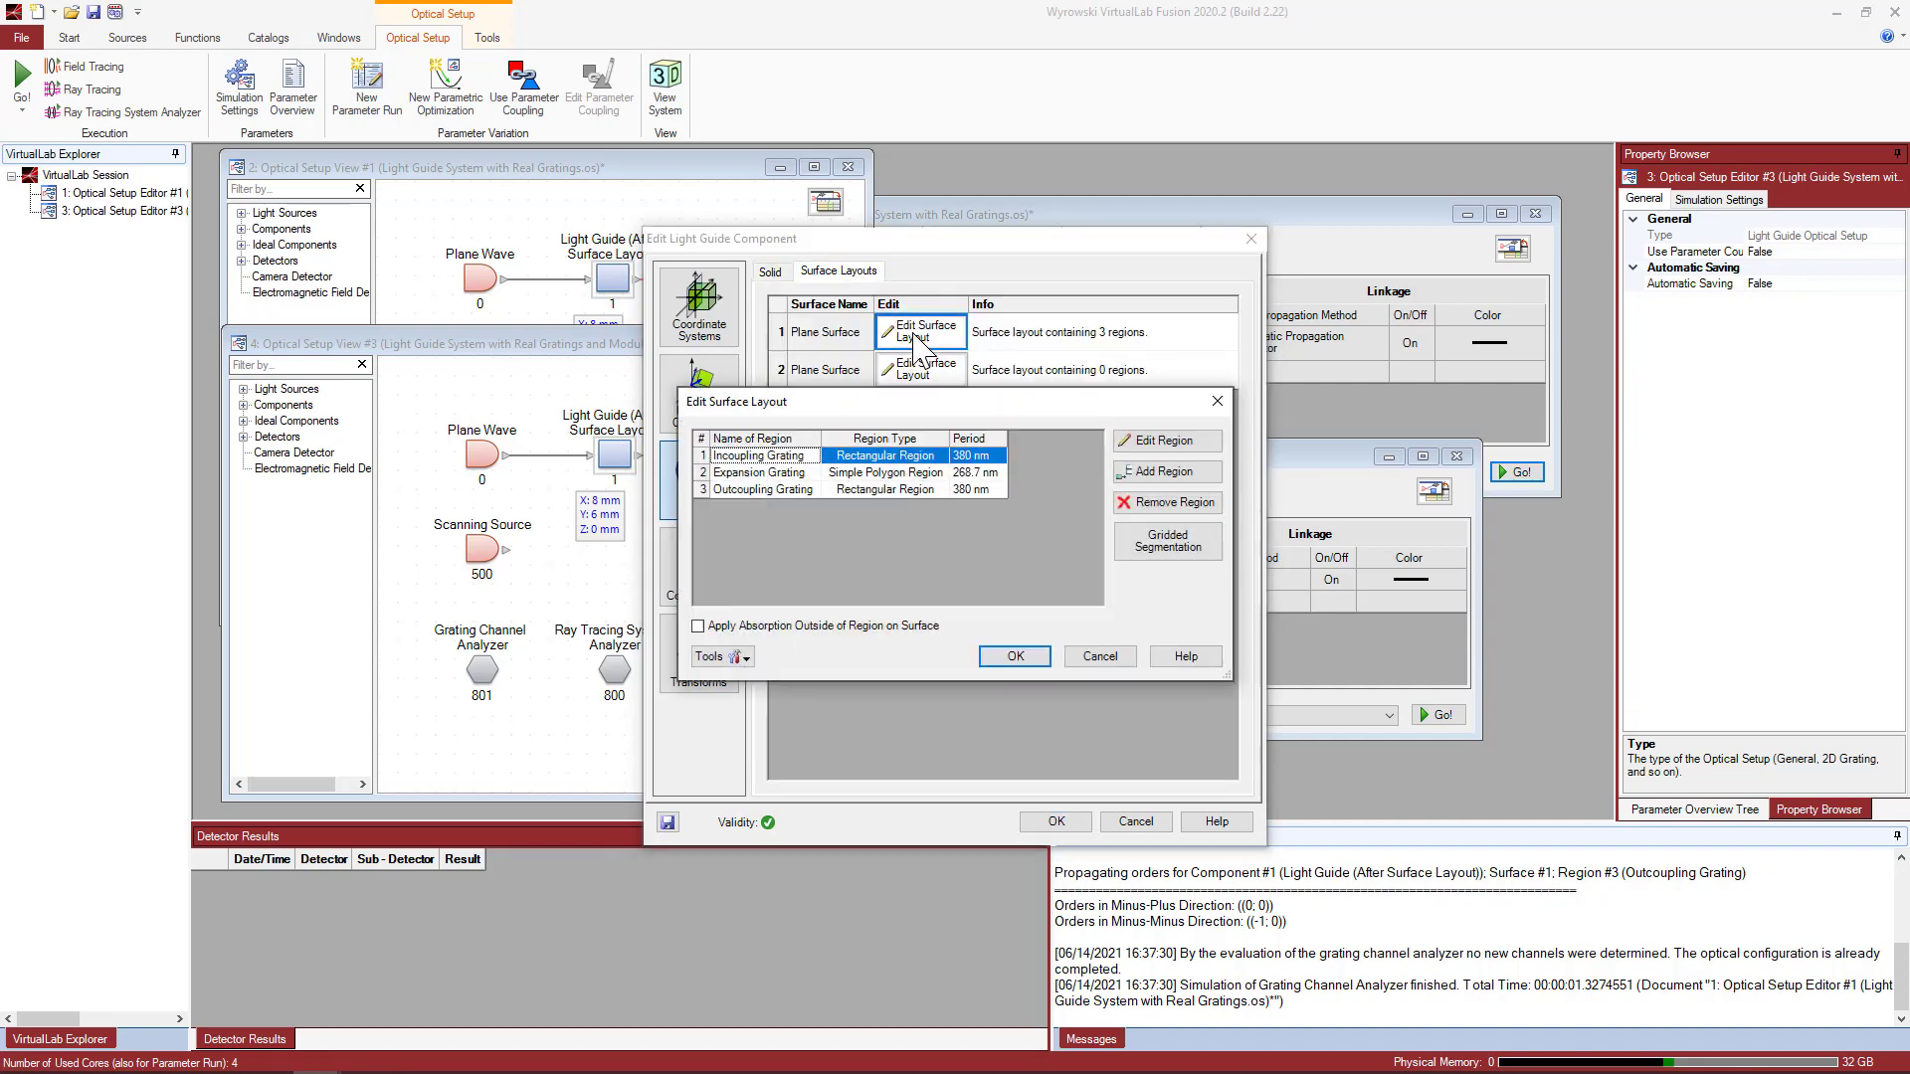
double_click(793, 475)
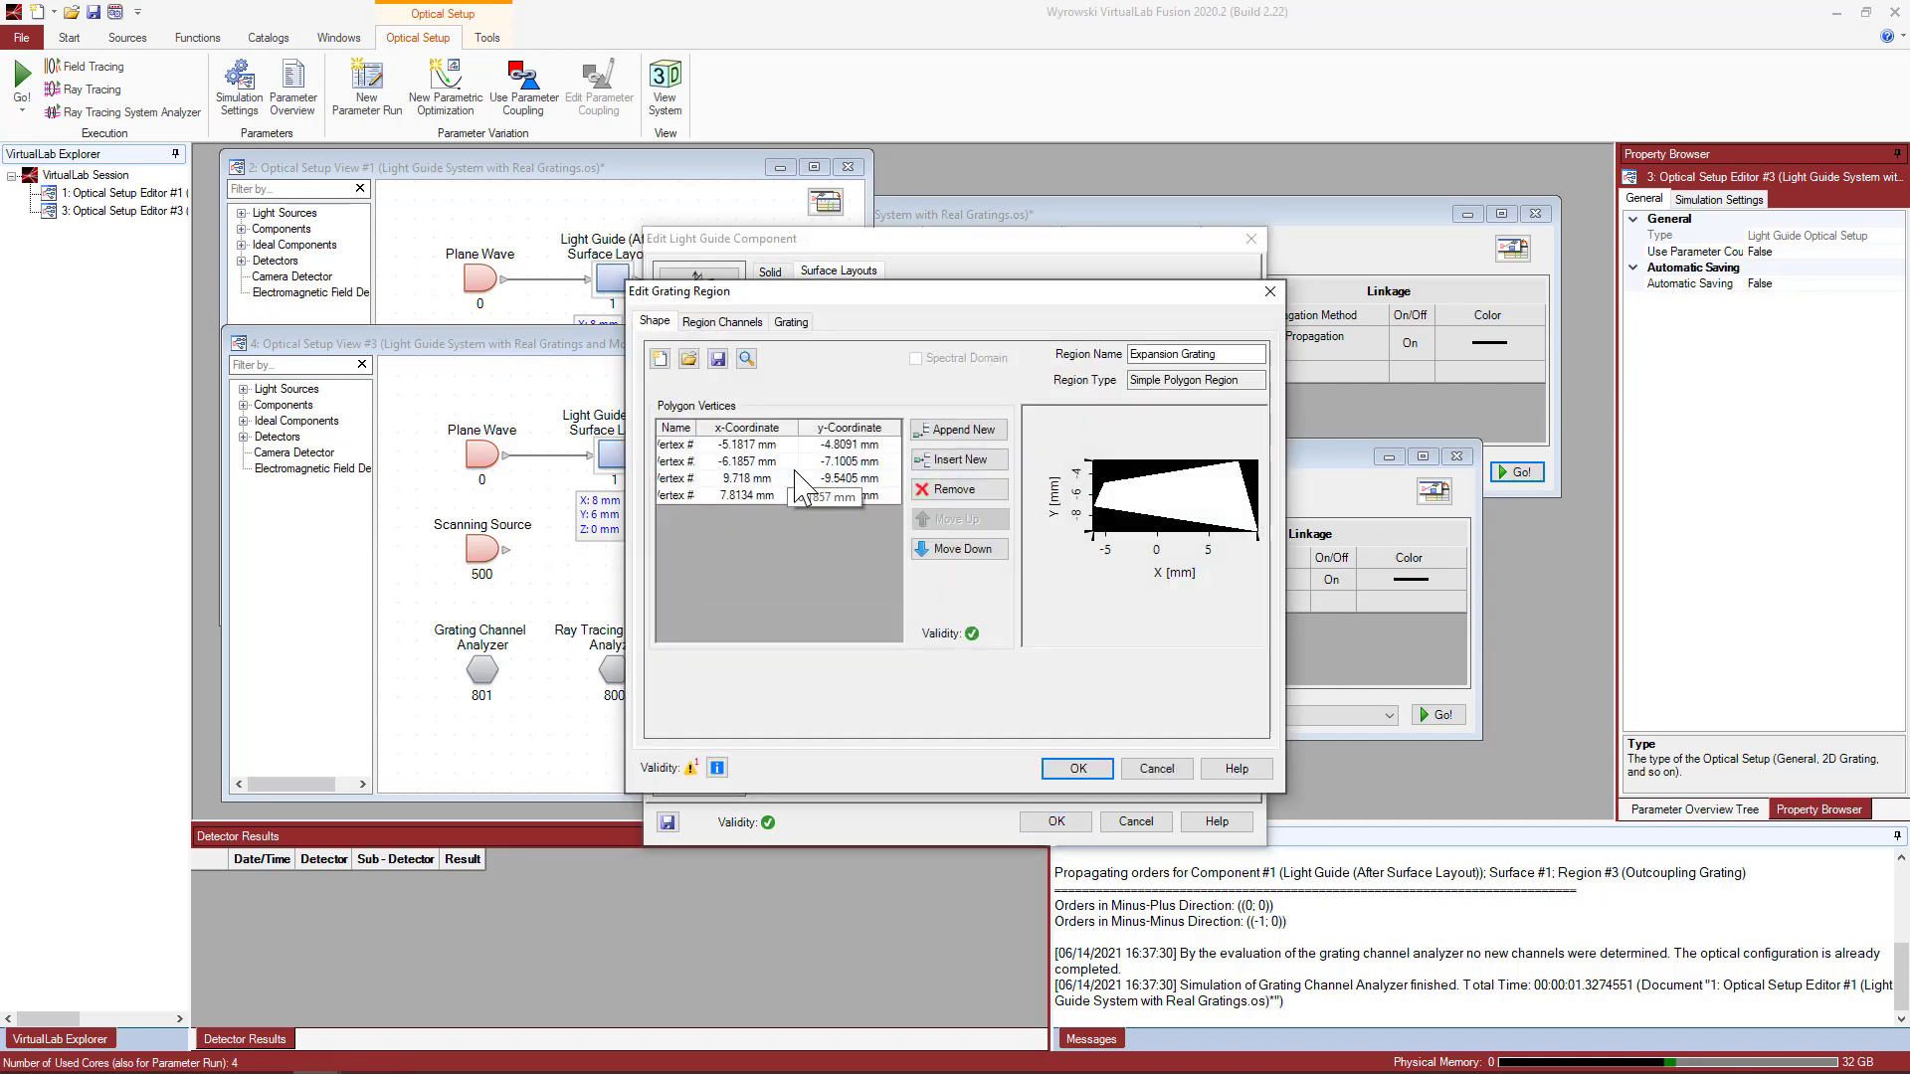
left_click(800, 324)
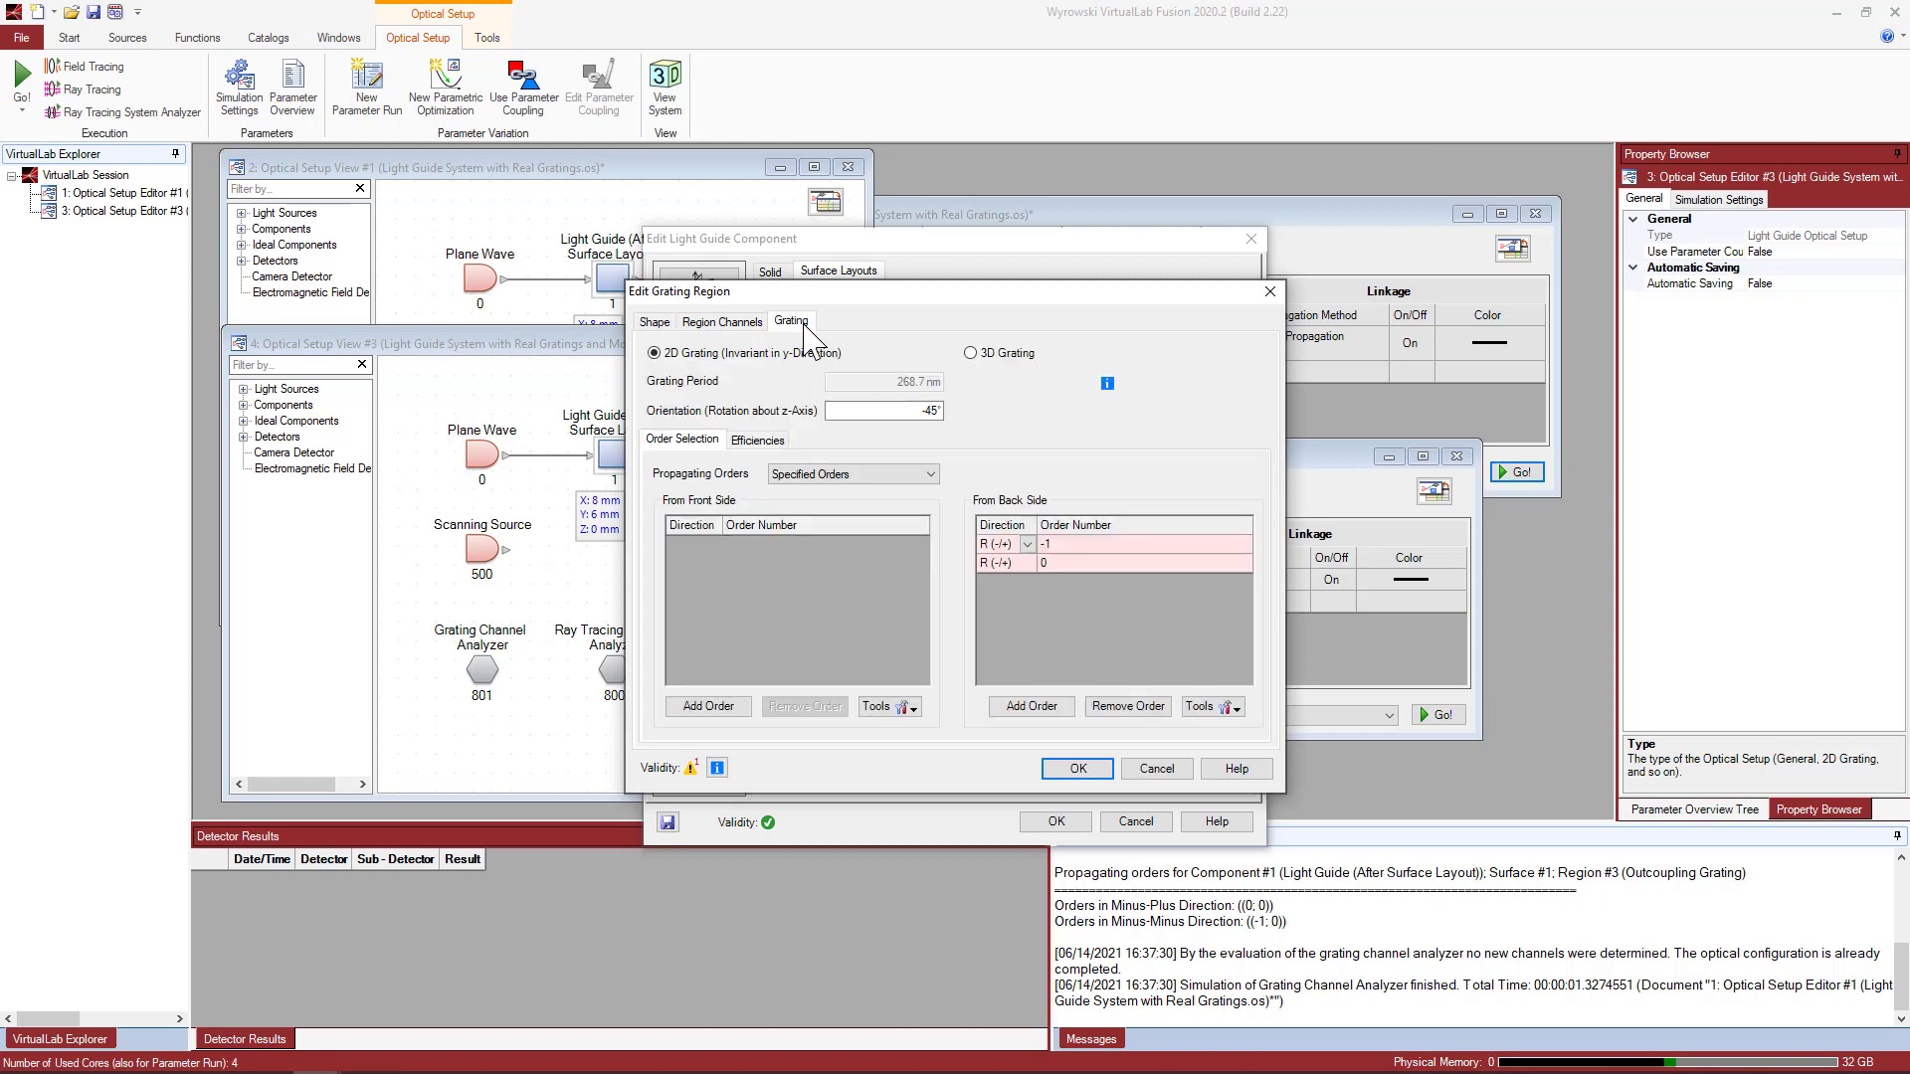
left_click(761, 441)
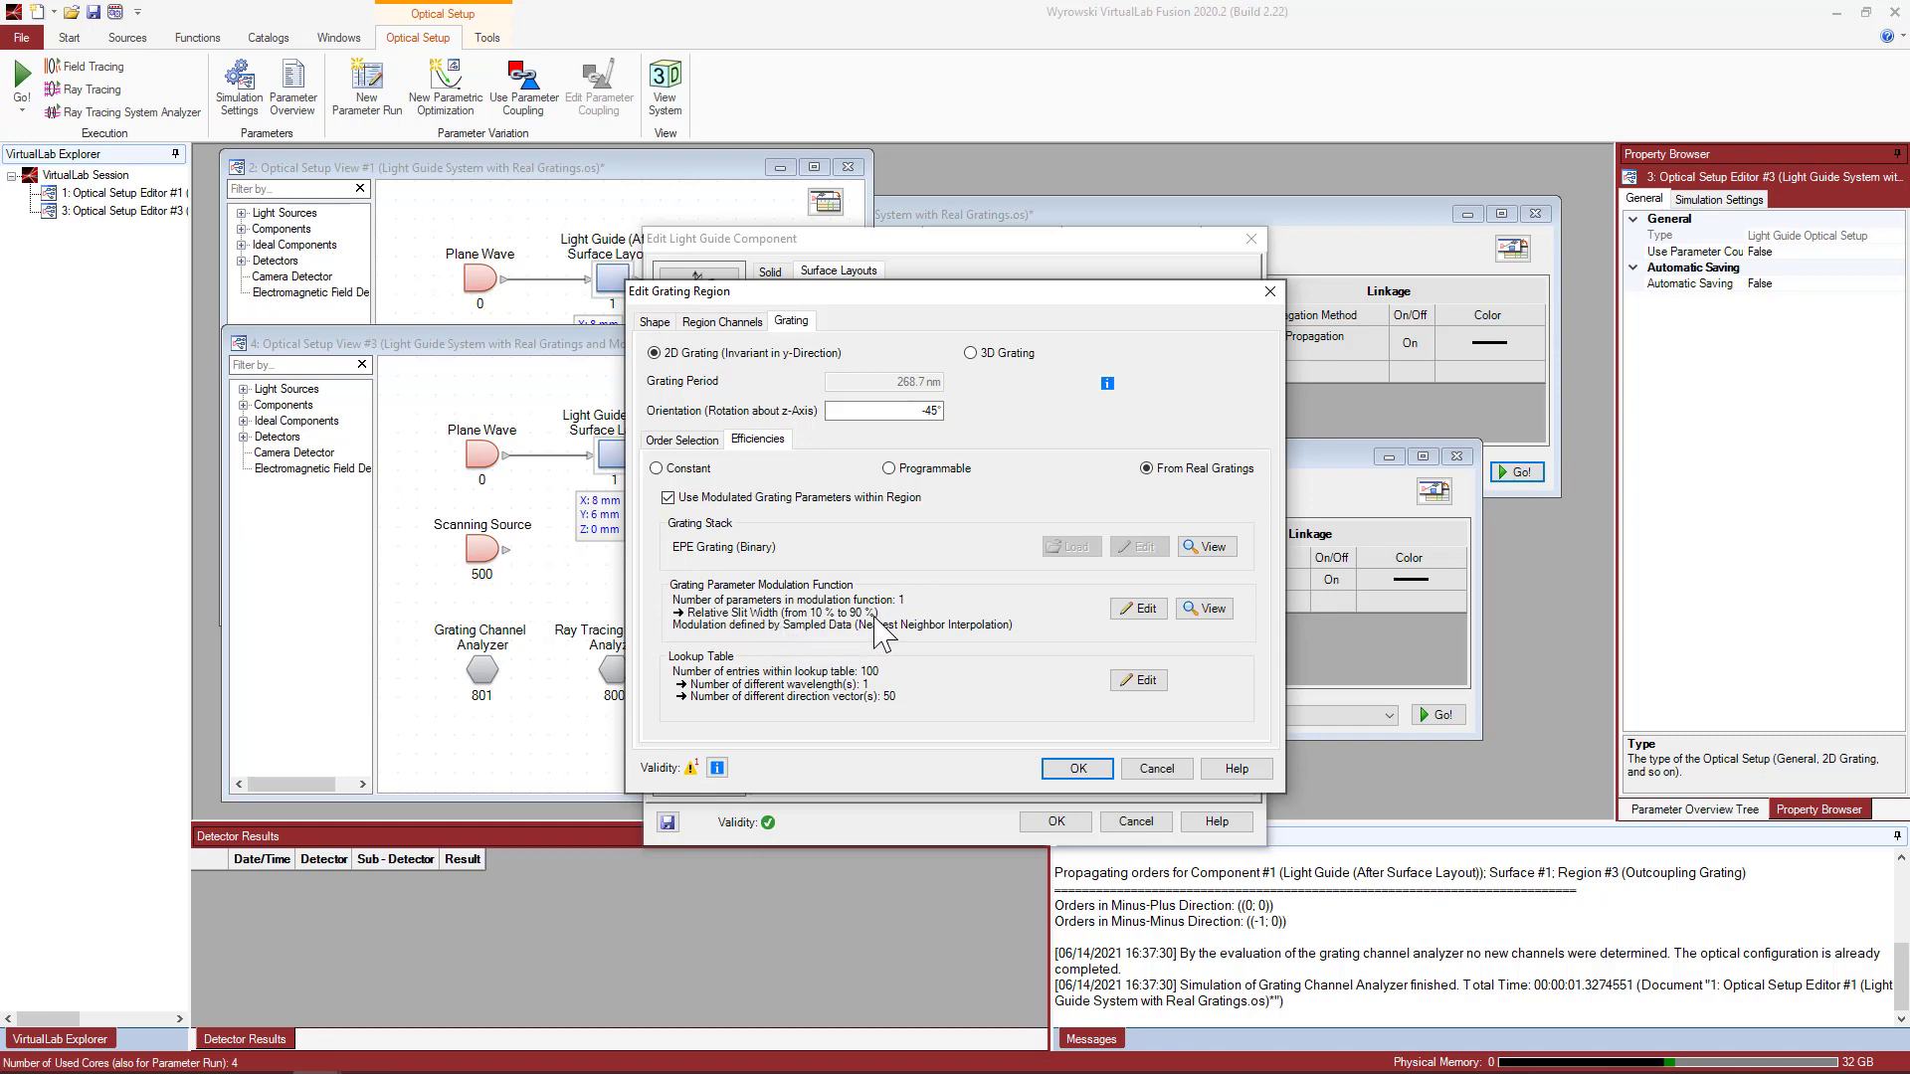
View the Relative Slit Width modulation across the Expansion Grating region, and open its grating parameter modulation function for editing.
left_click(1208, 610)
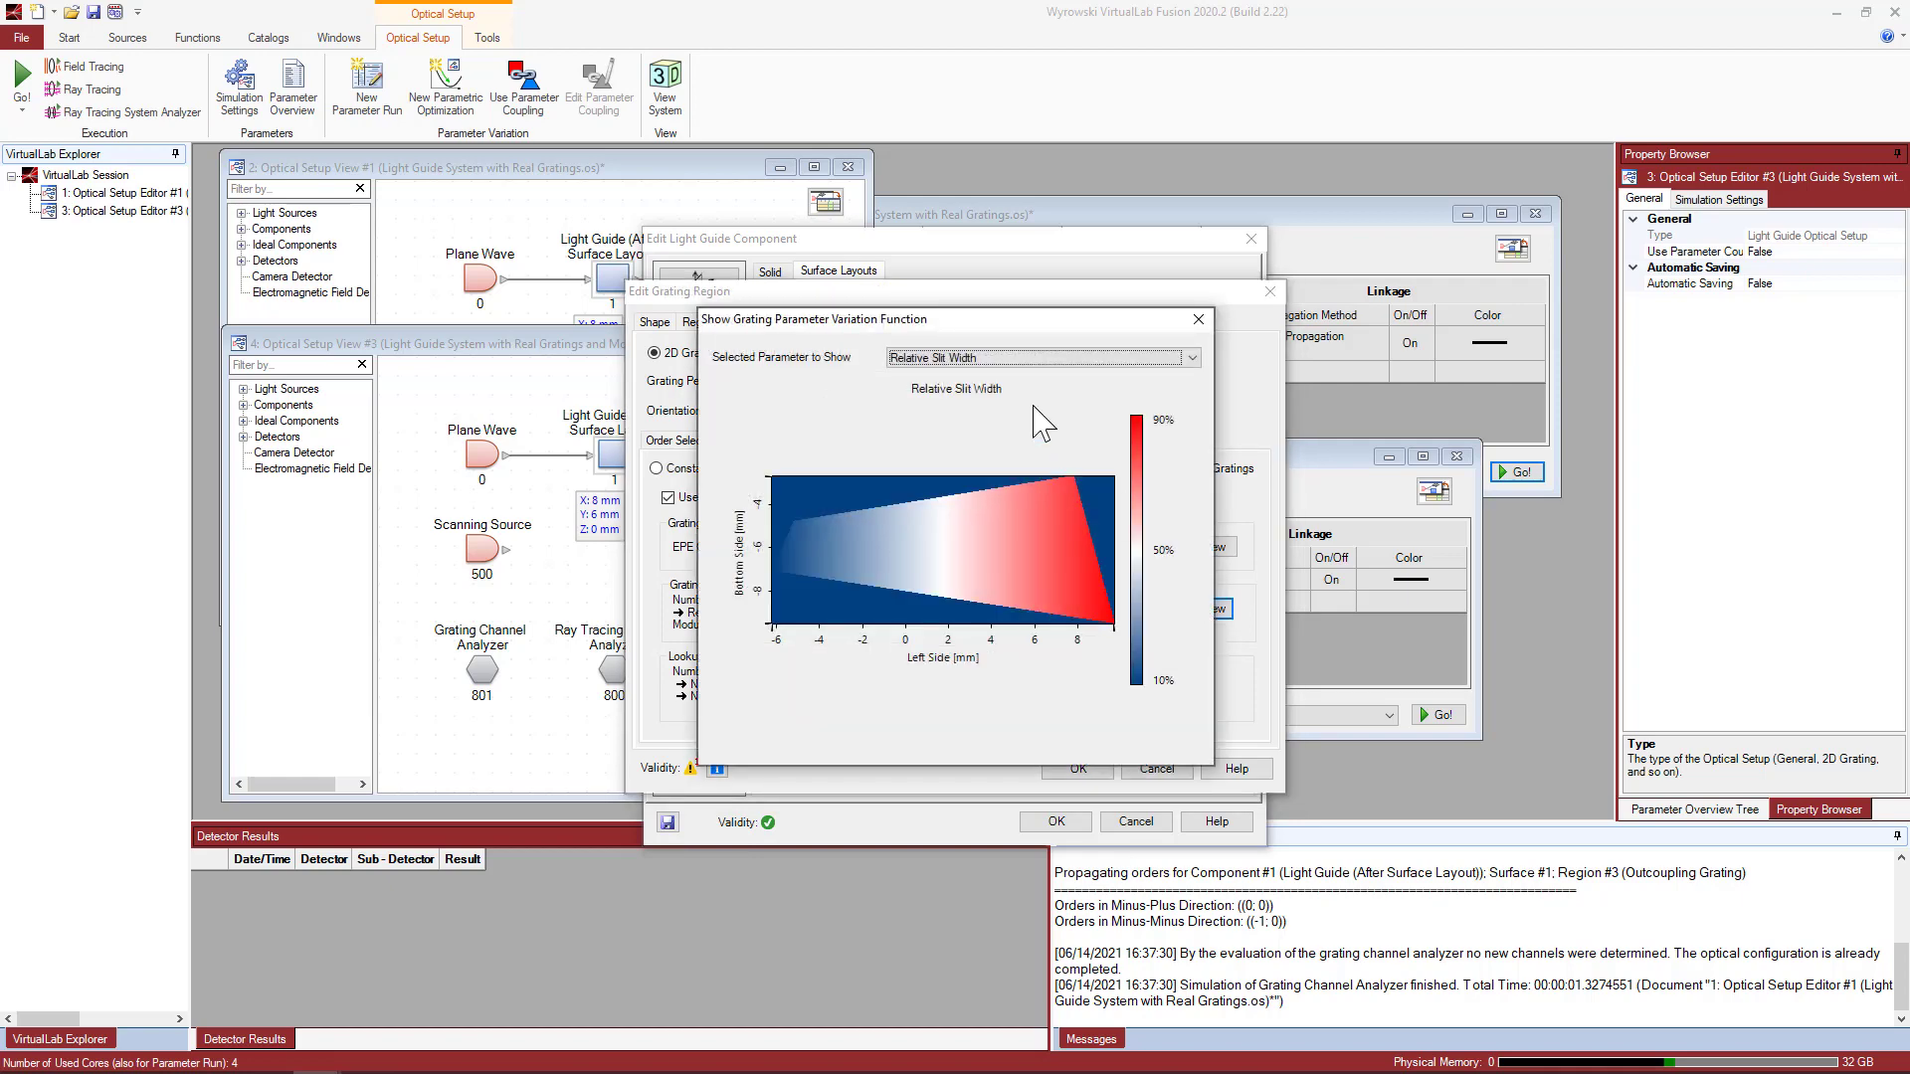
left_click_drag(1062, 329, 1452, 265)
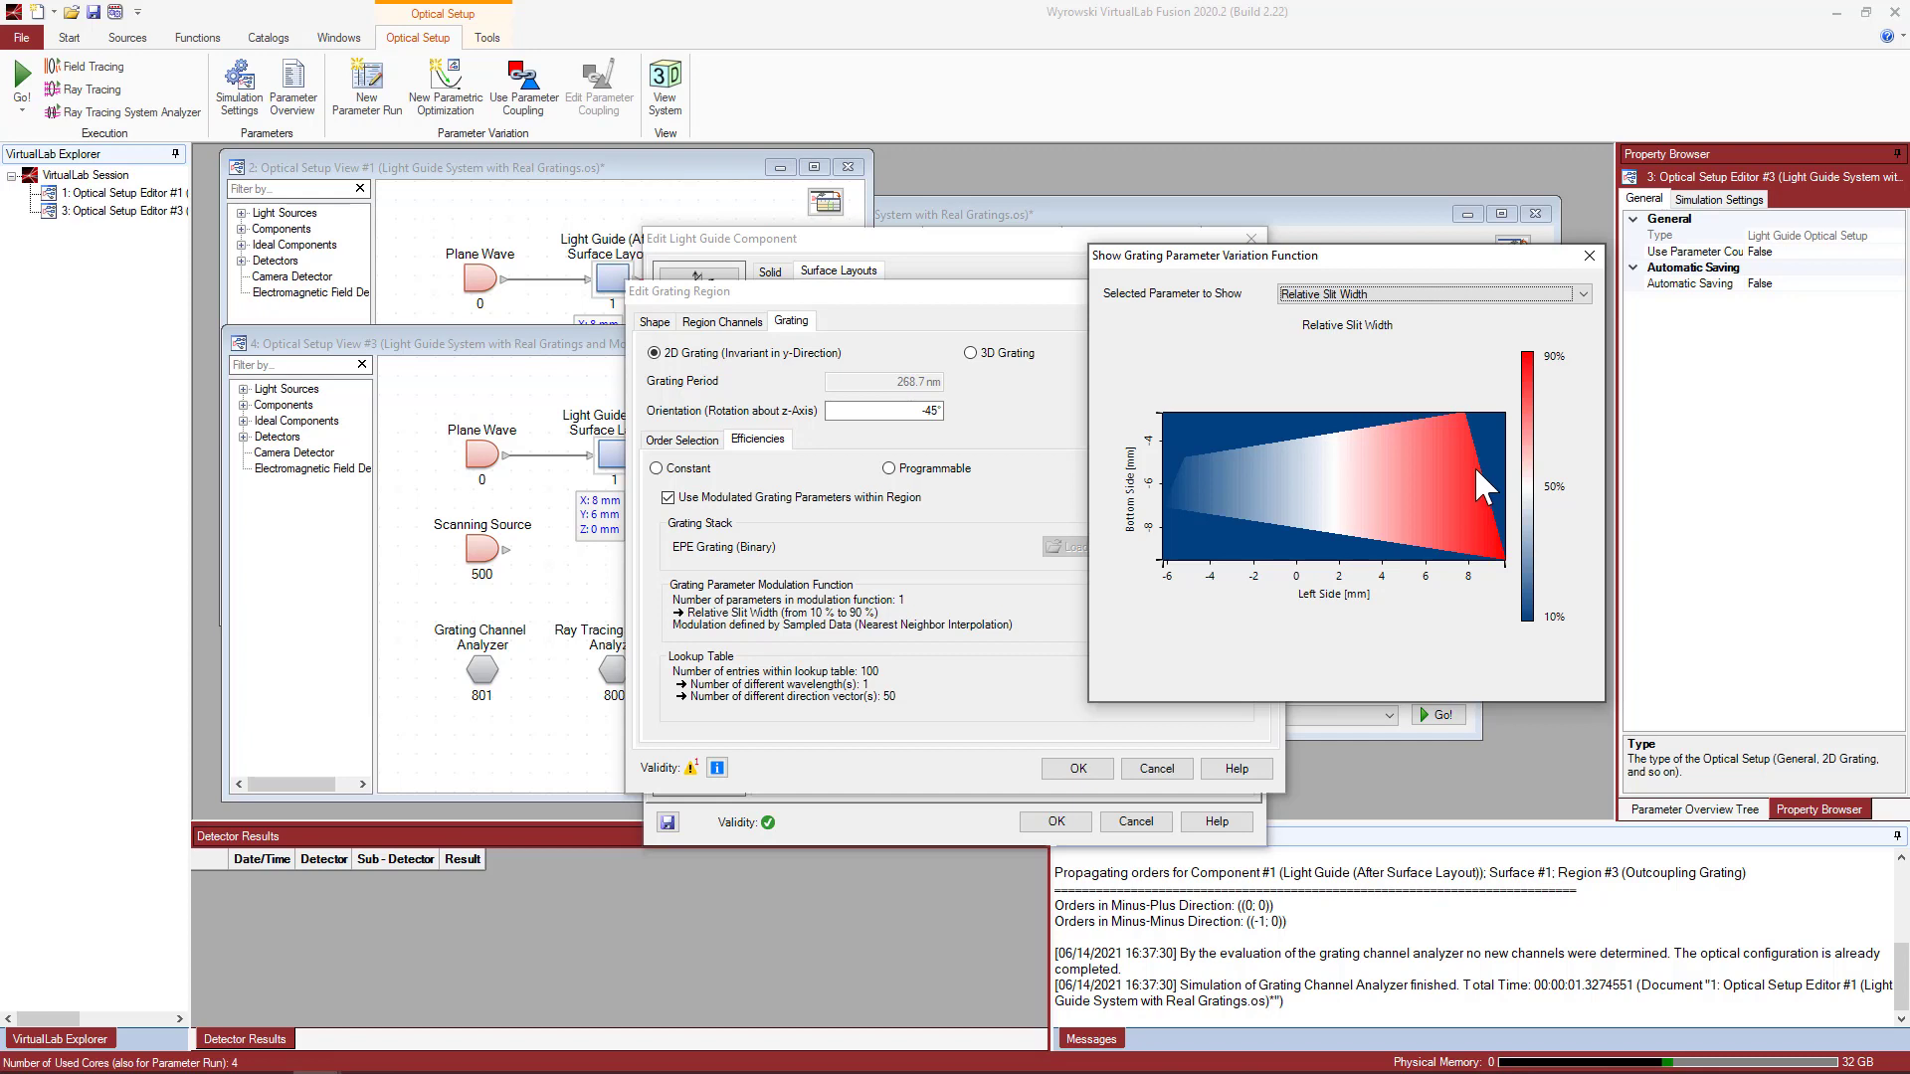
left_click(1588, 255)
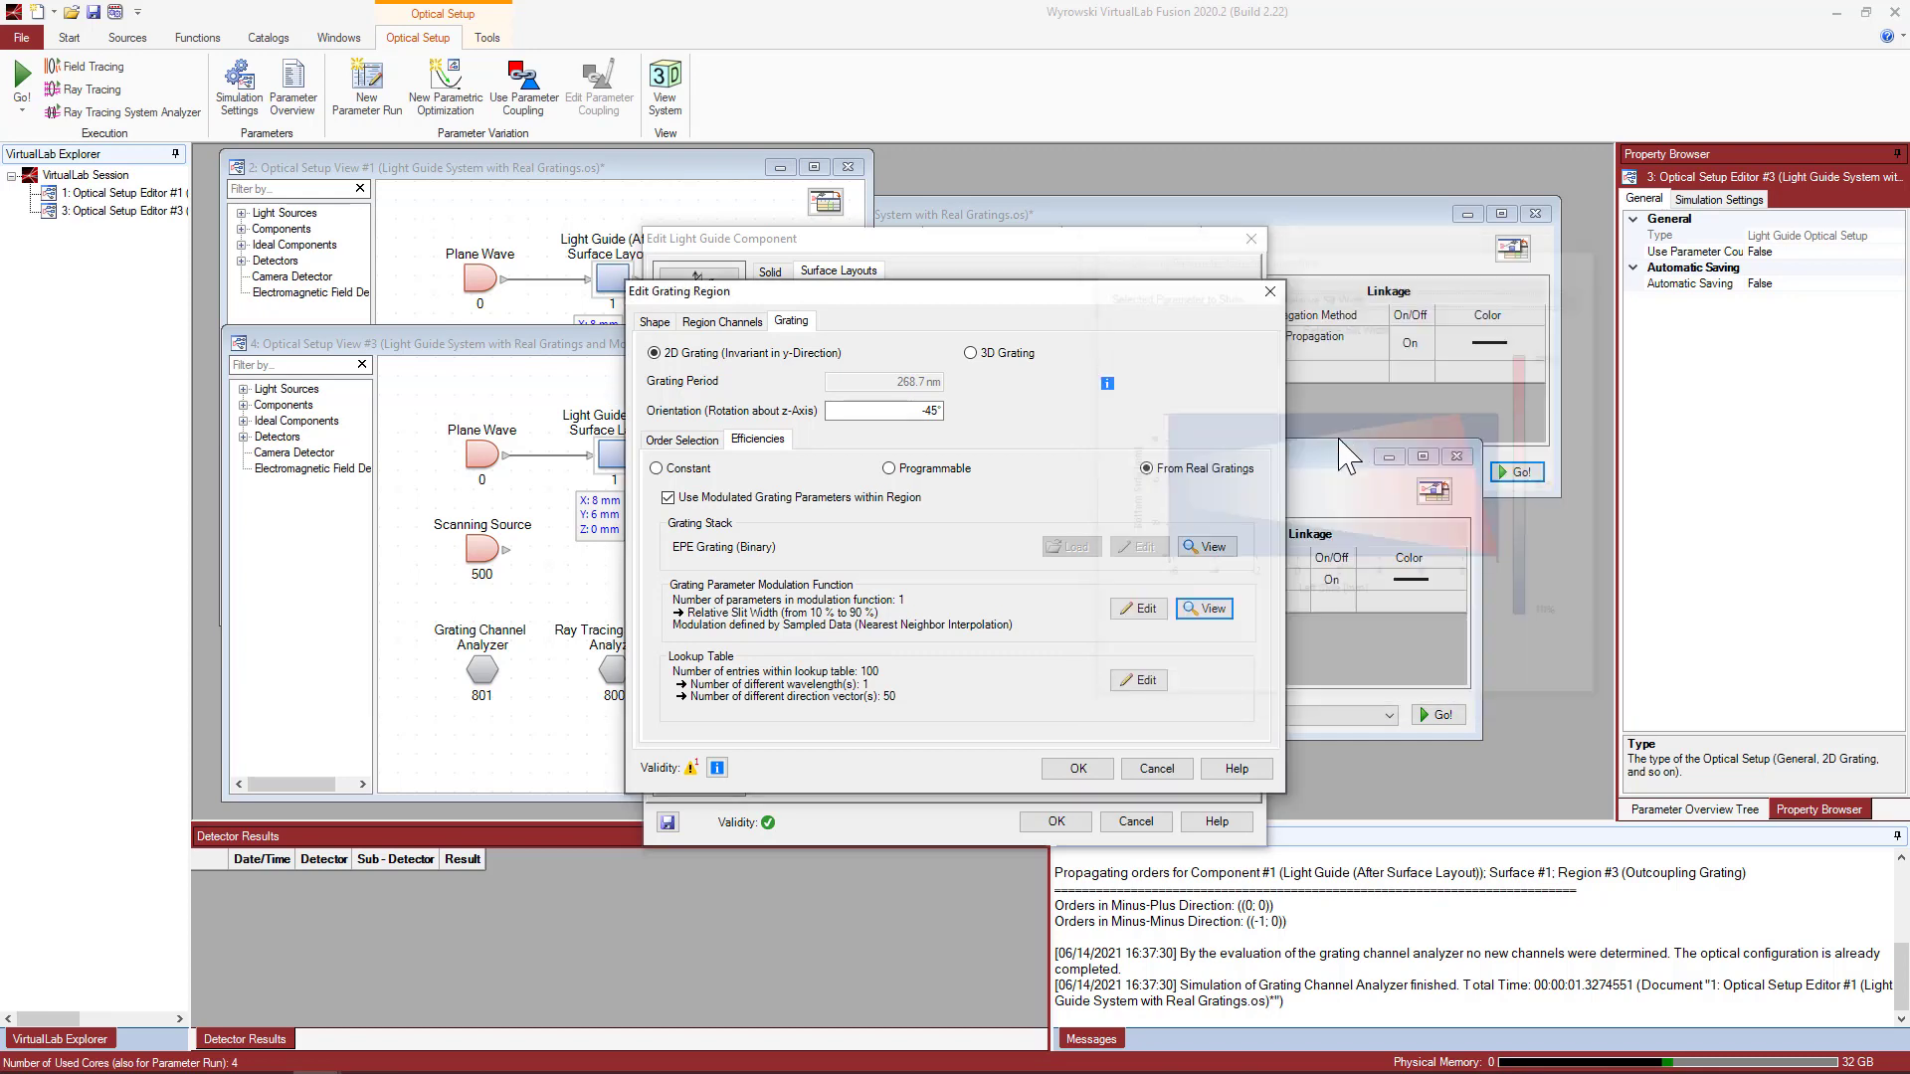
left_click(1136, 609)
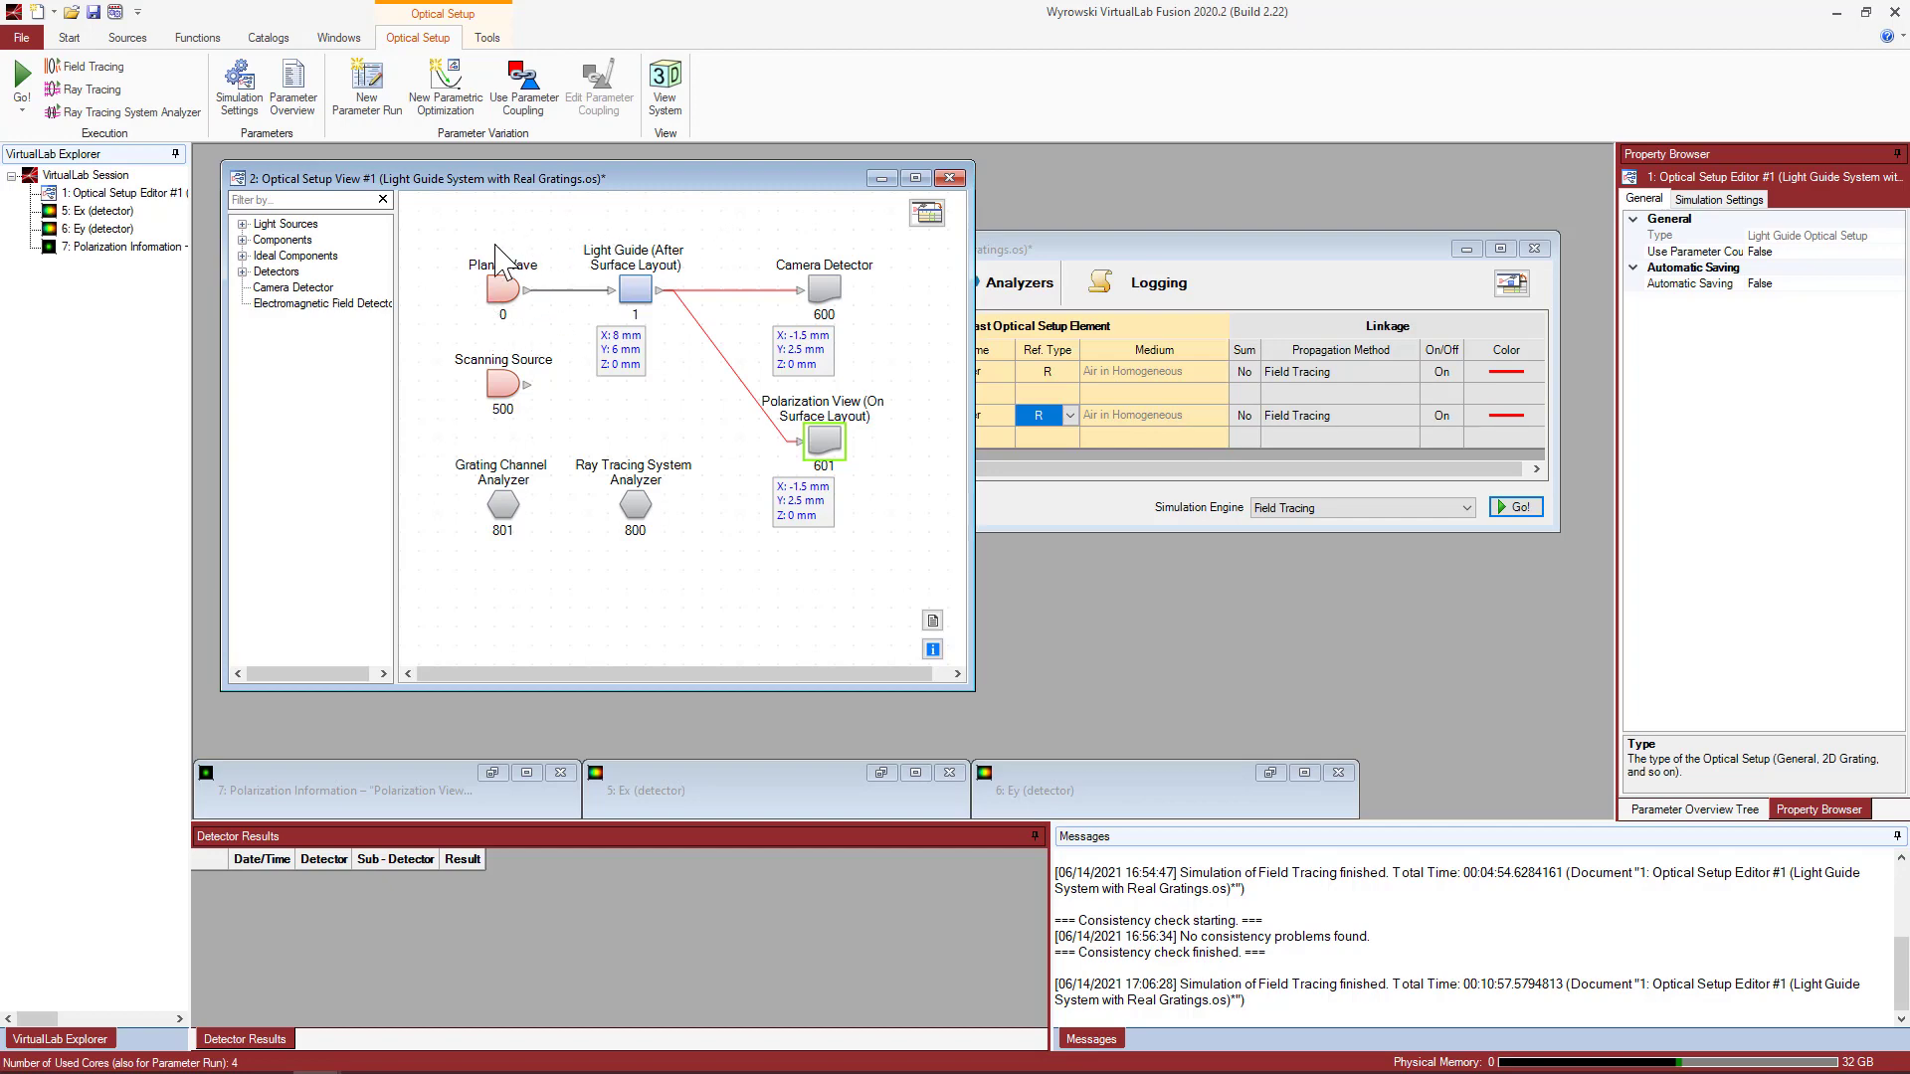
Check the Plane Wave's polarization settings in the Light Guide System with Real Gratings, and close them.
left_click(503, 294)
double_click(503, 294)
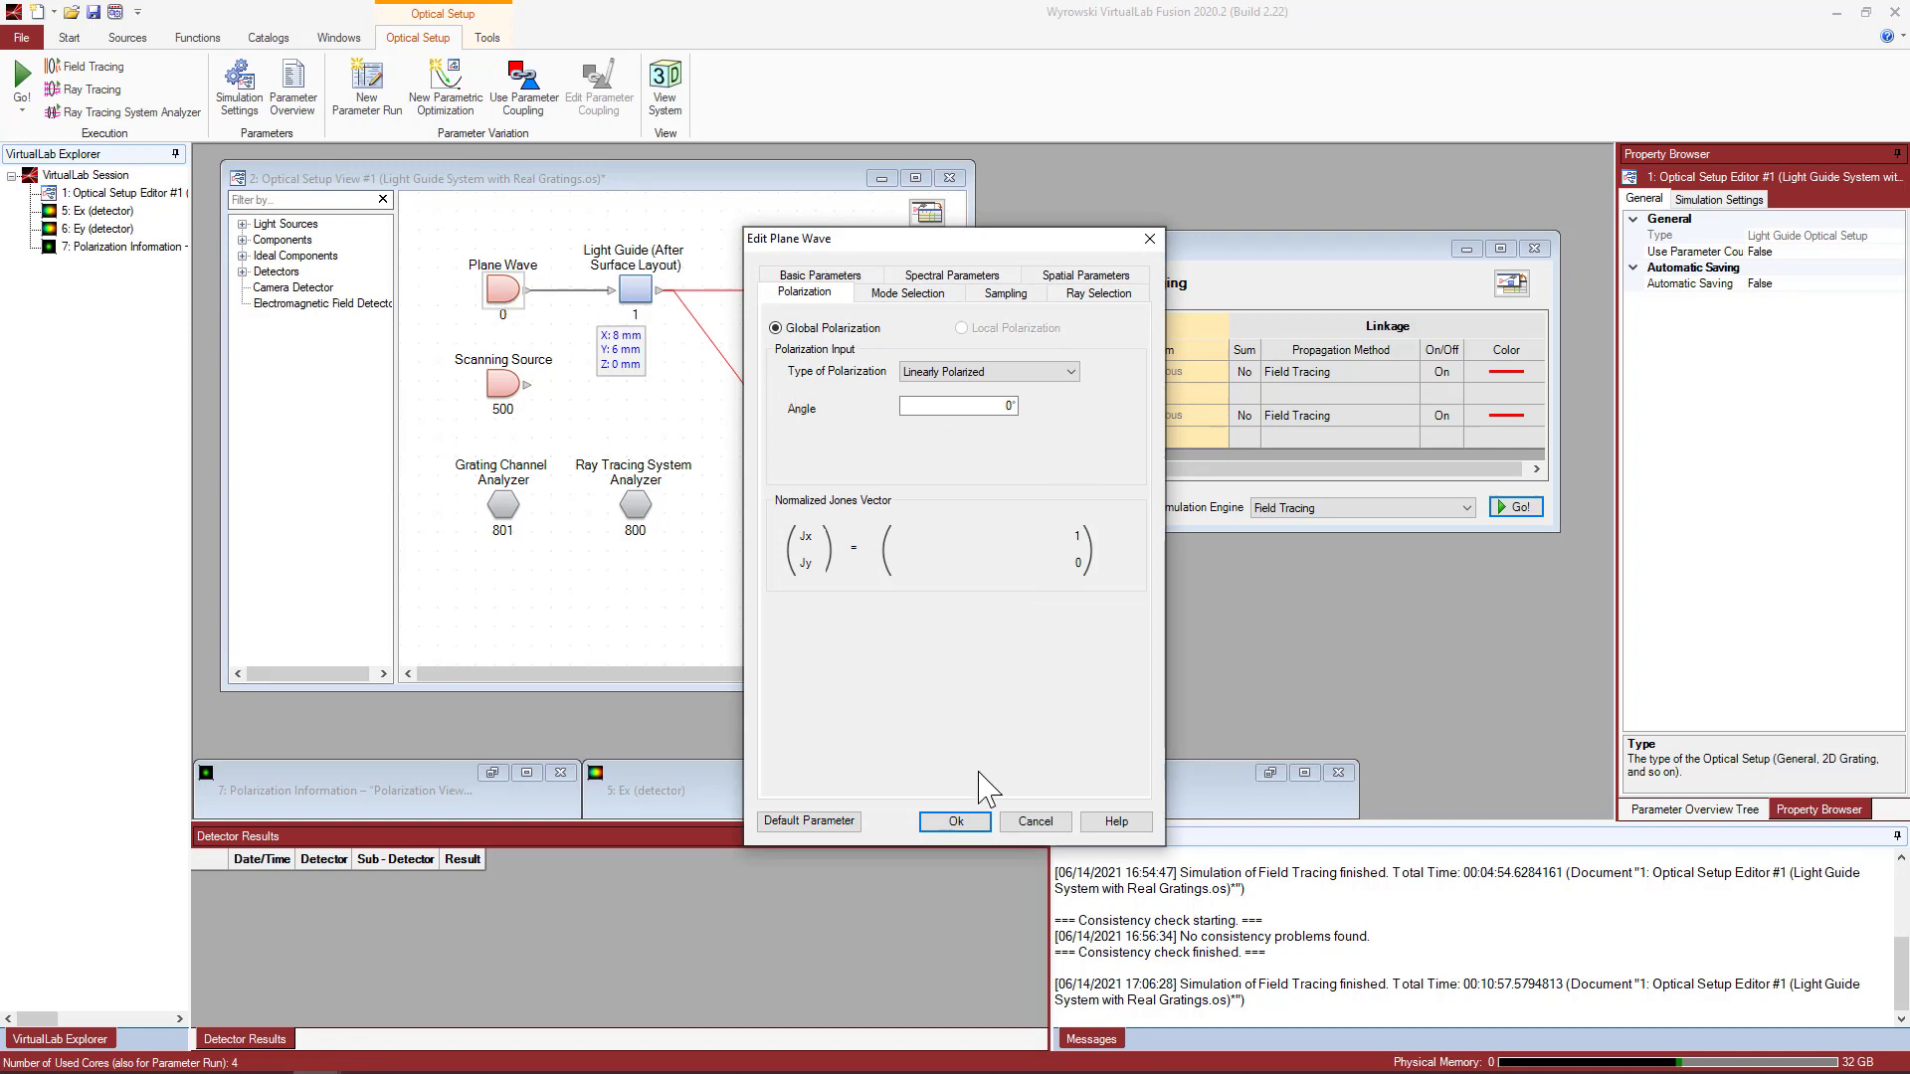
left_click(956, 823)
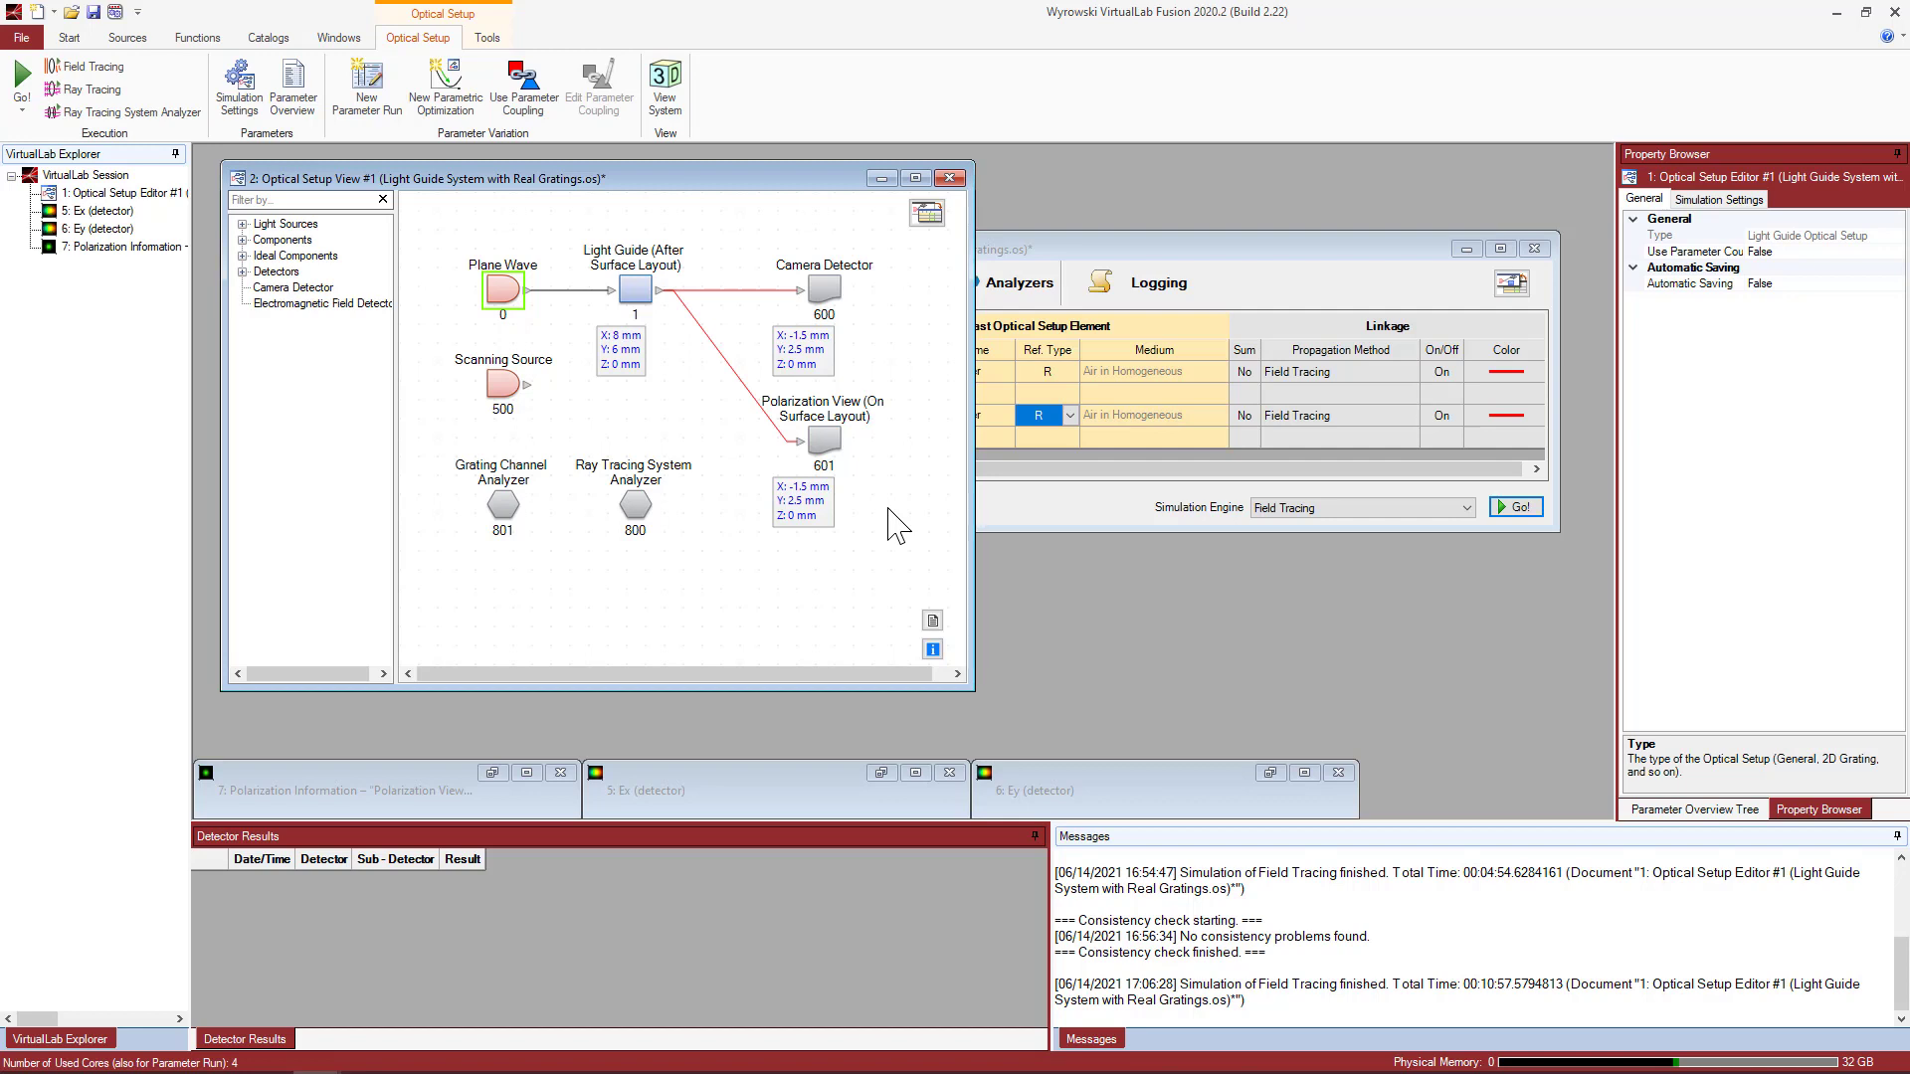
Examine the Camera Detector's window, resolution and field components to integrate, and close its settings without applying changes.
left_click(832, 290)
double_click(829, 290)
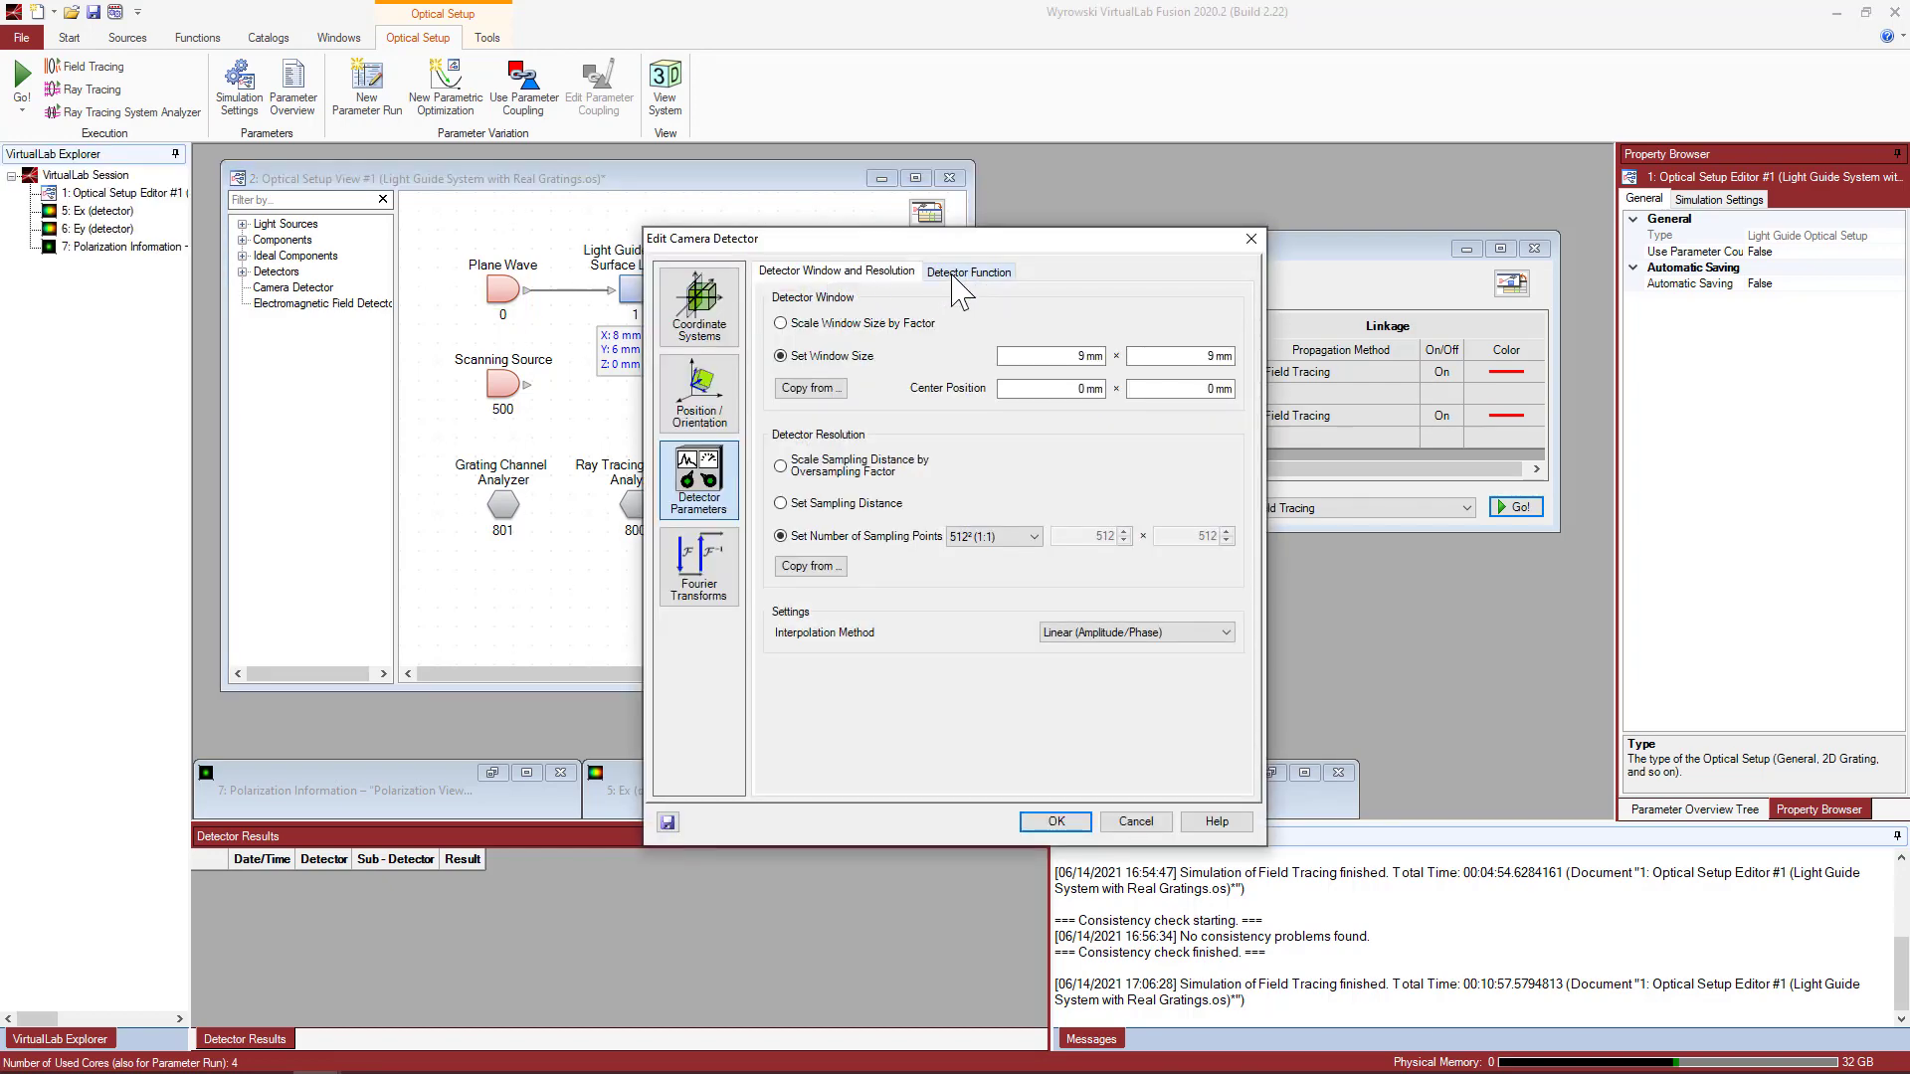
left_click(960, 284)
left_click(940, 413)
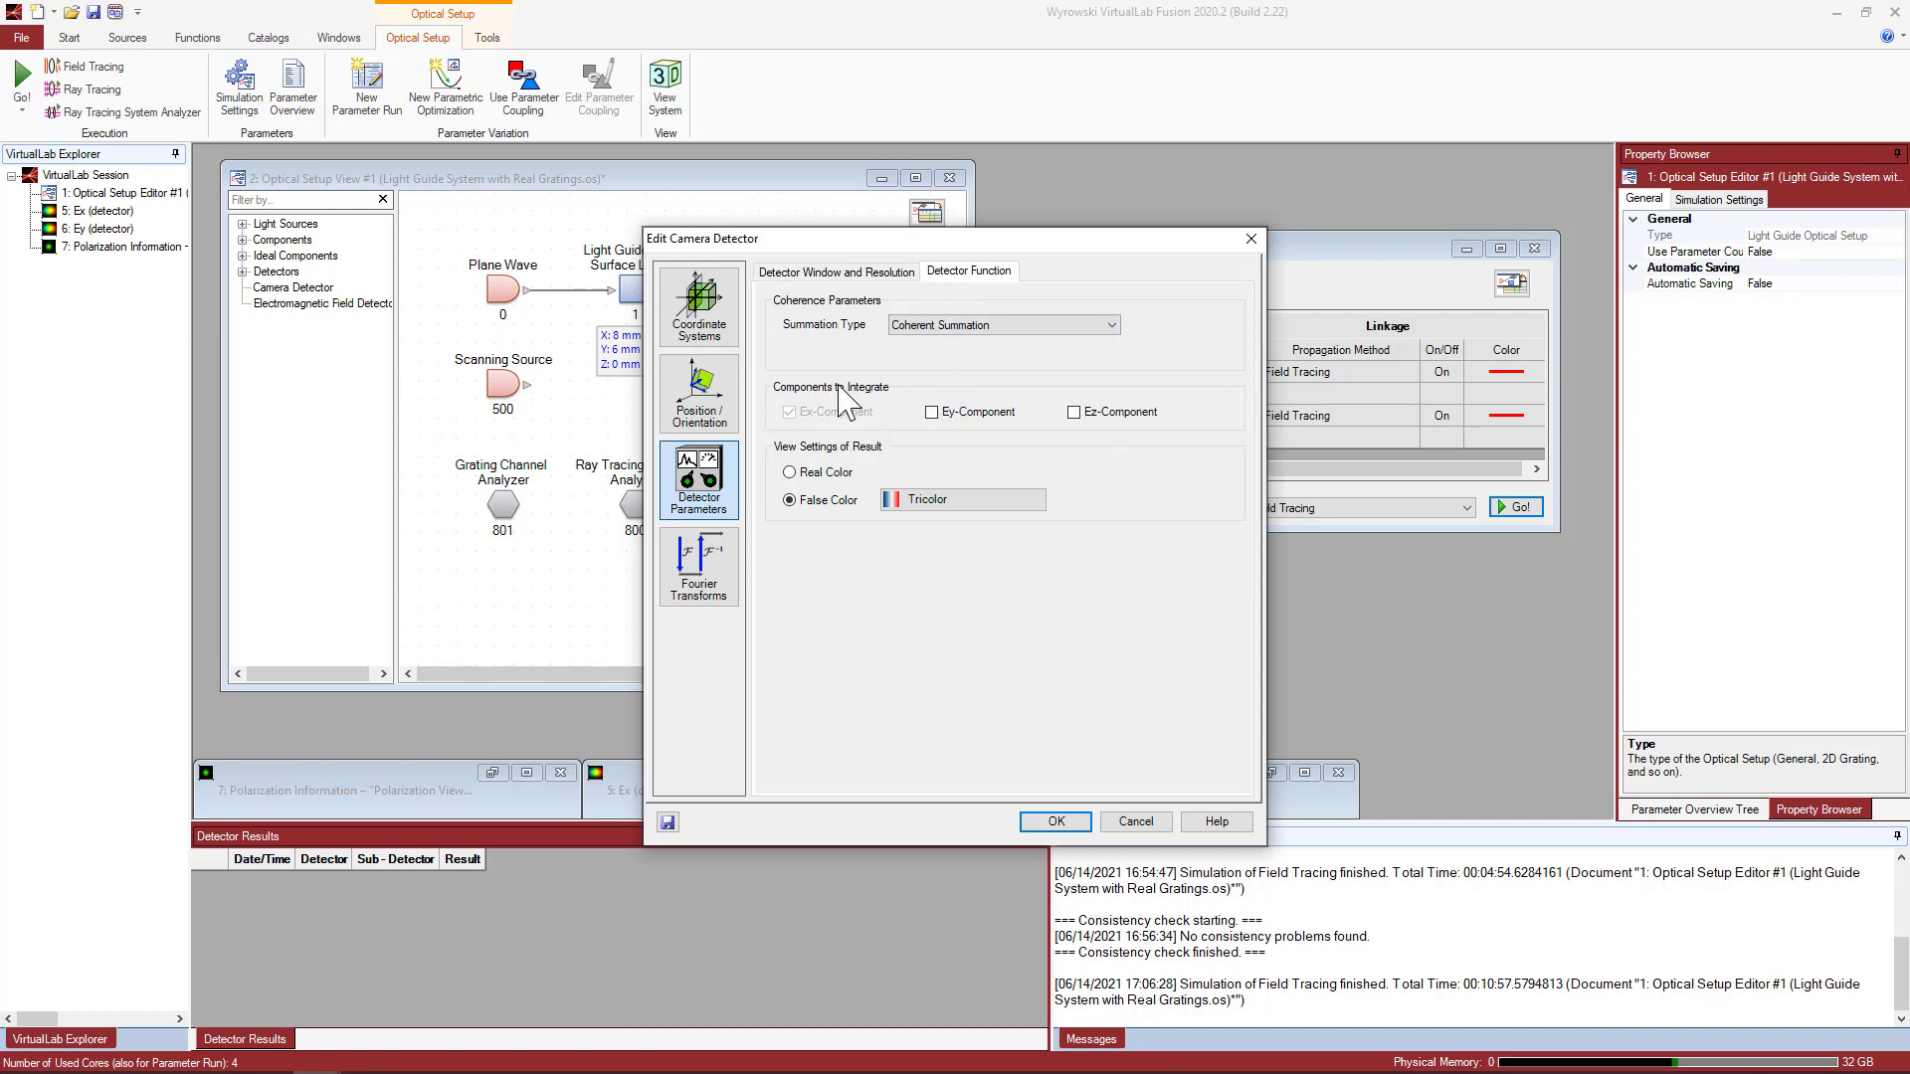
left_click(932, 412)
left_click(840, 412)
left_click(837, 414)
left_click(1252, 239)
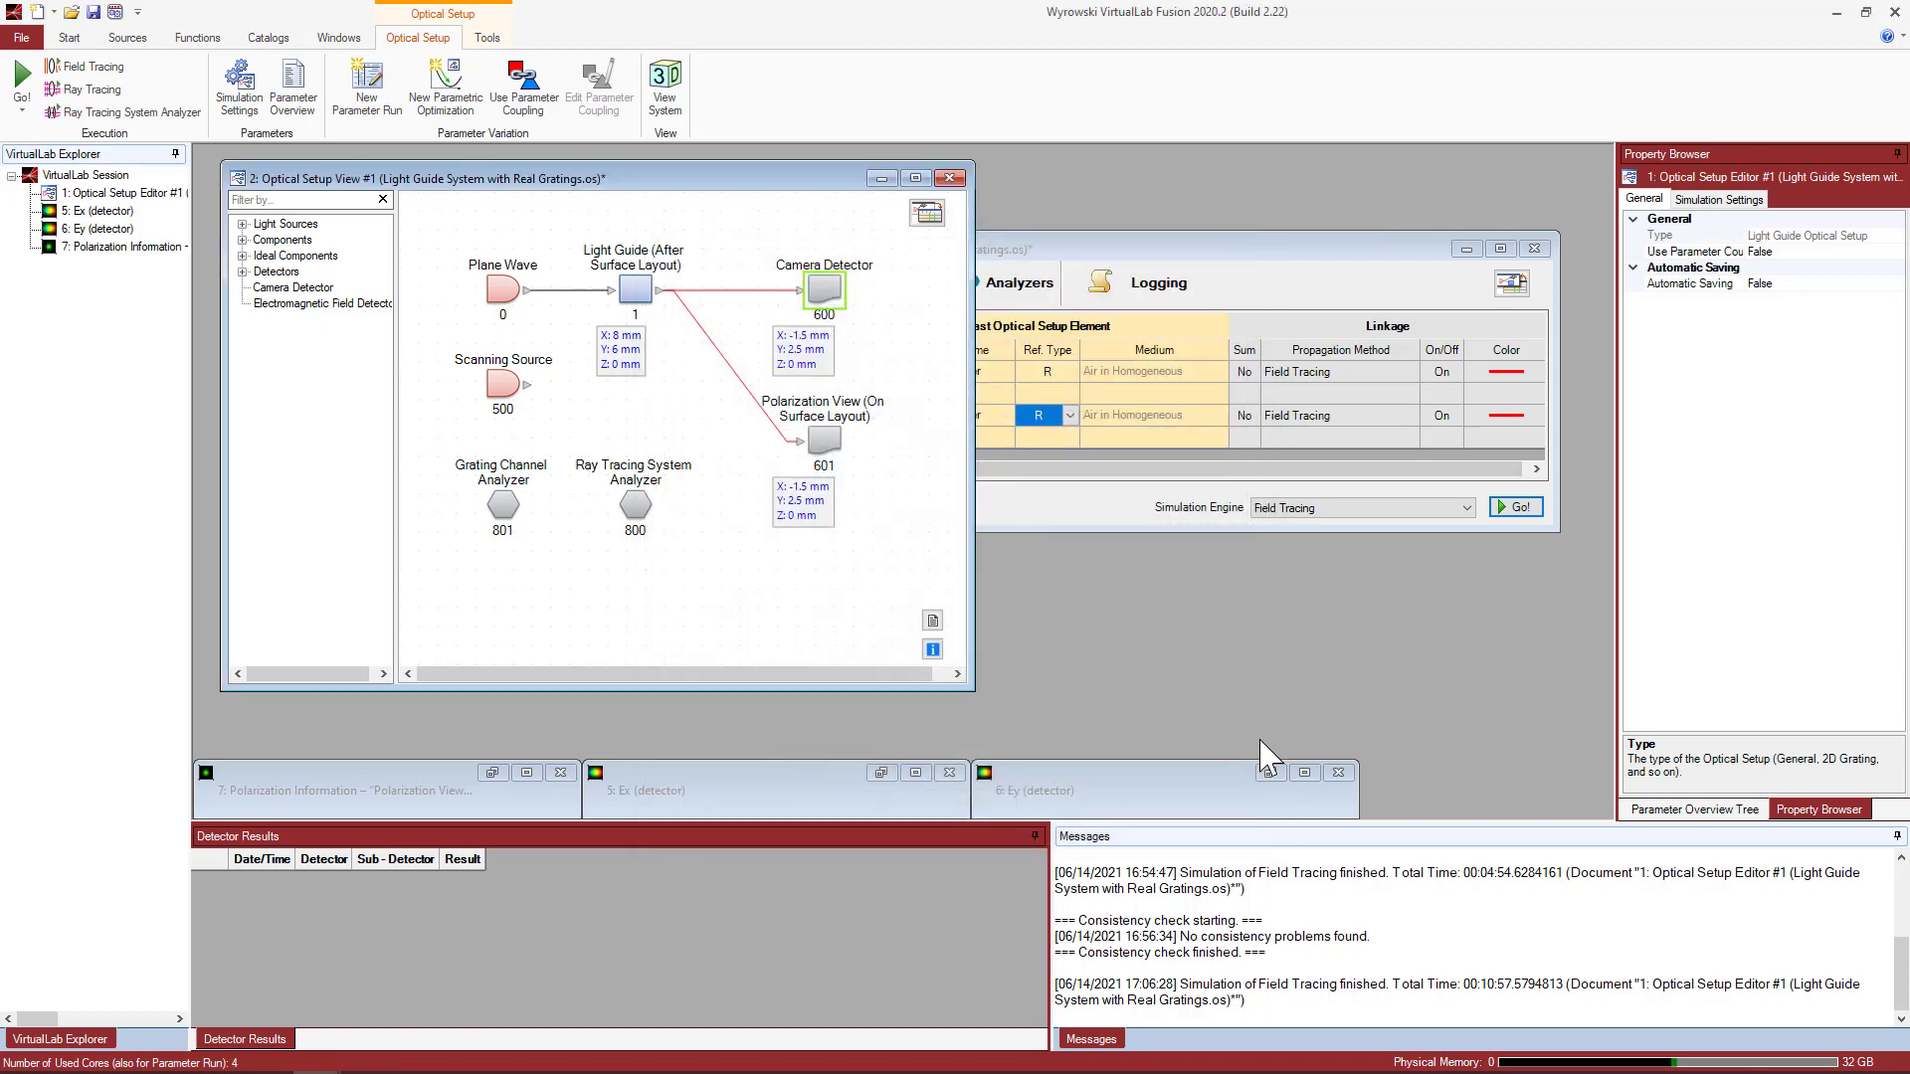
Restore the minimised Ex and Ey detector results to compare them side by side.
left_click(1270, 774)
left_click(881, 773)
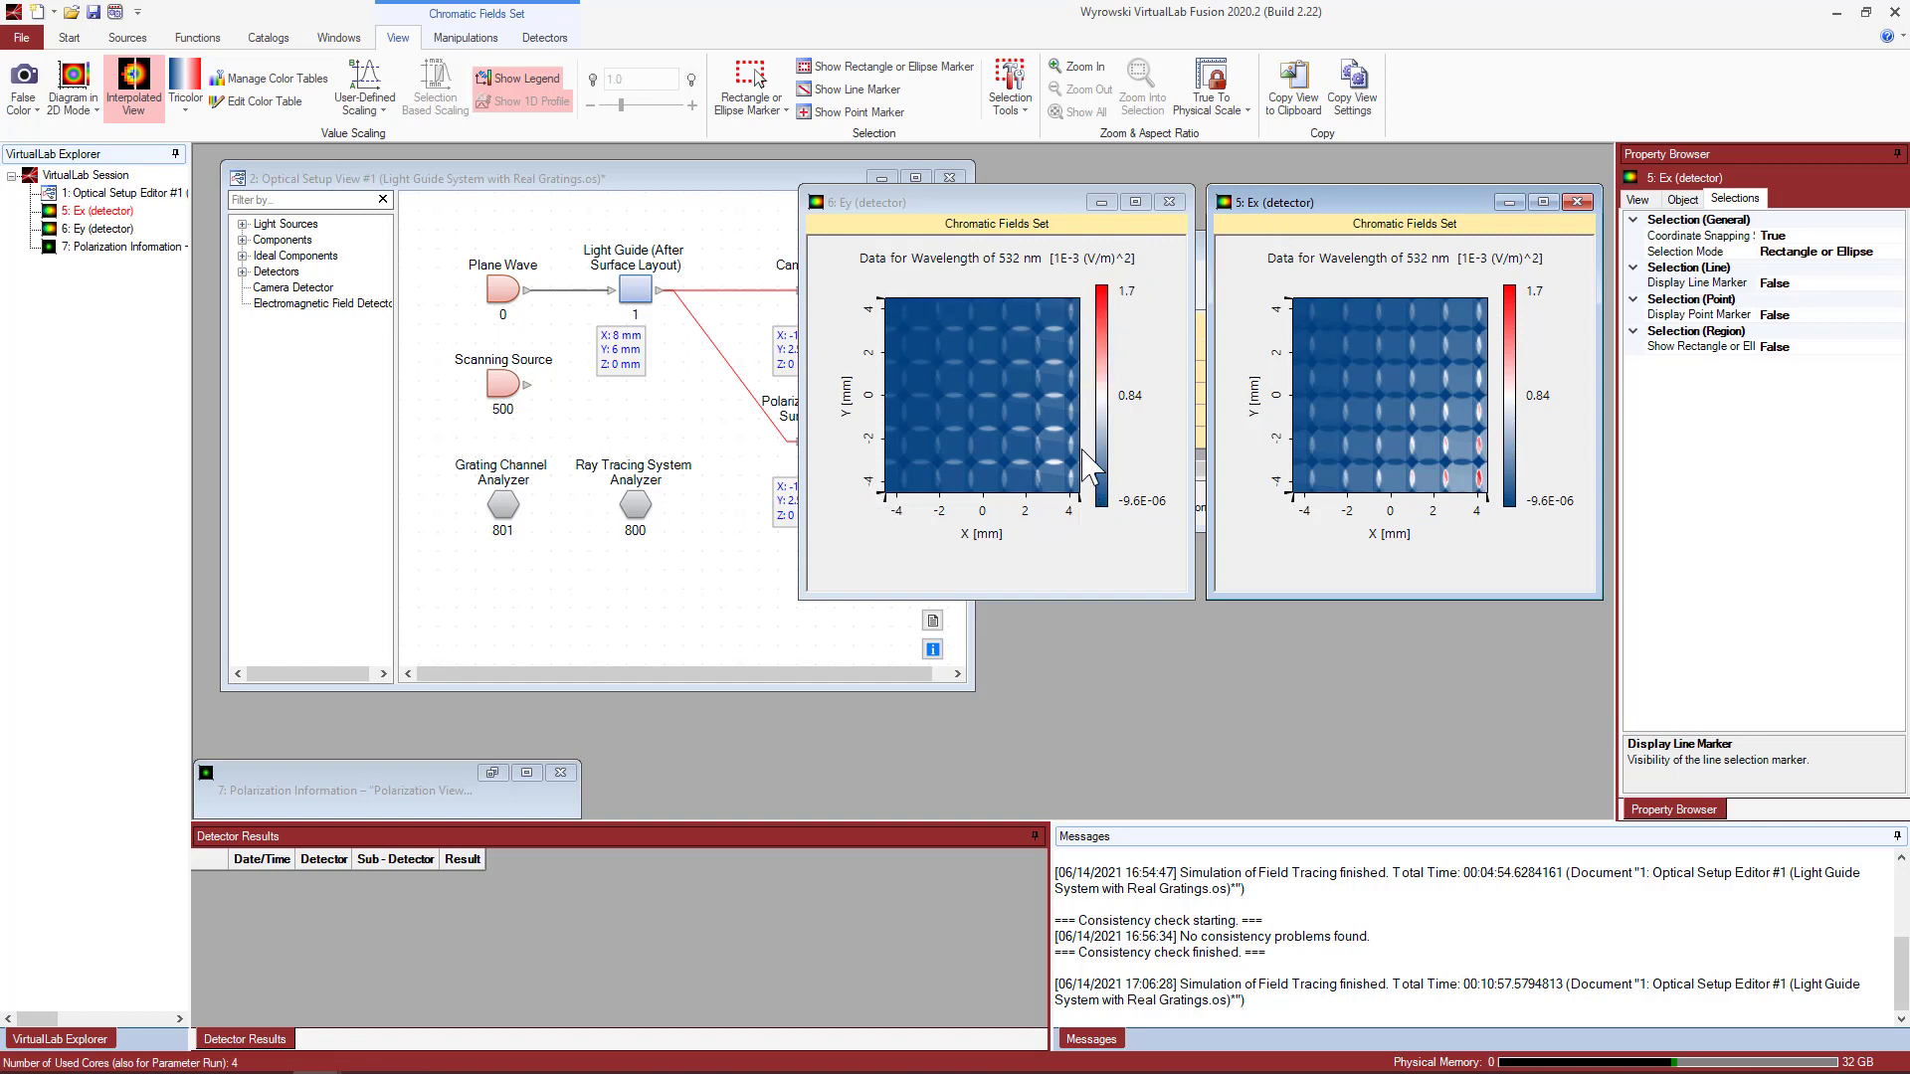
left_click(898, 202)
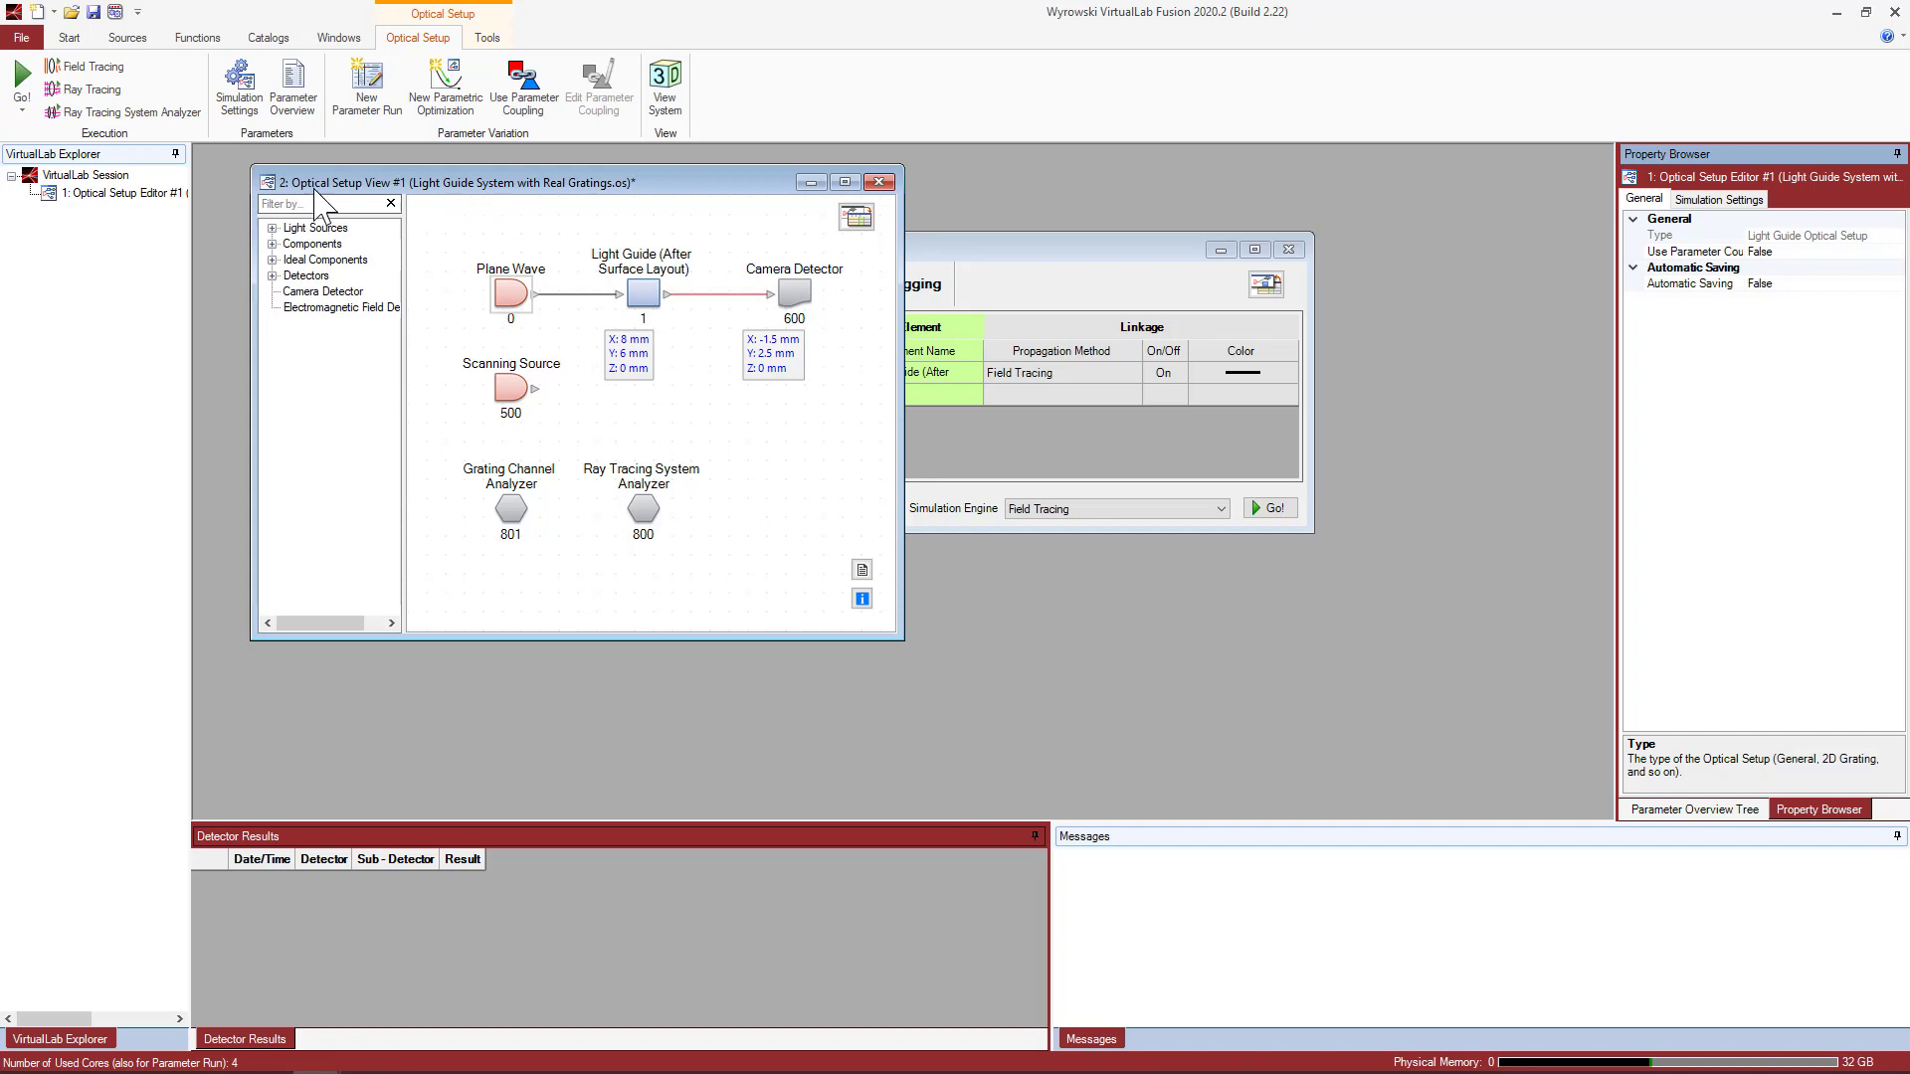
Generate a Gaussian power spectrum with a 532 nm peak wavelength and 2 nm half width at half-max, and place it beside the optical setup.
left_click(128, 40)
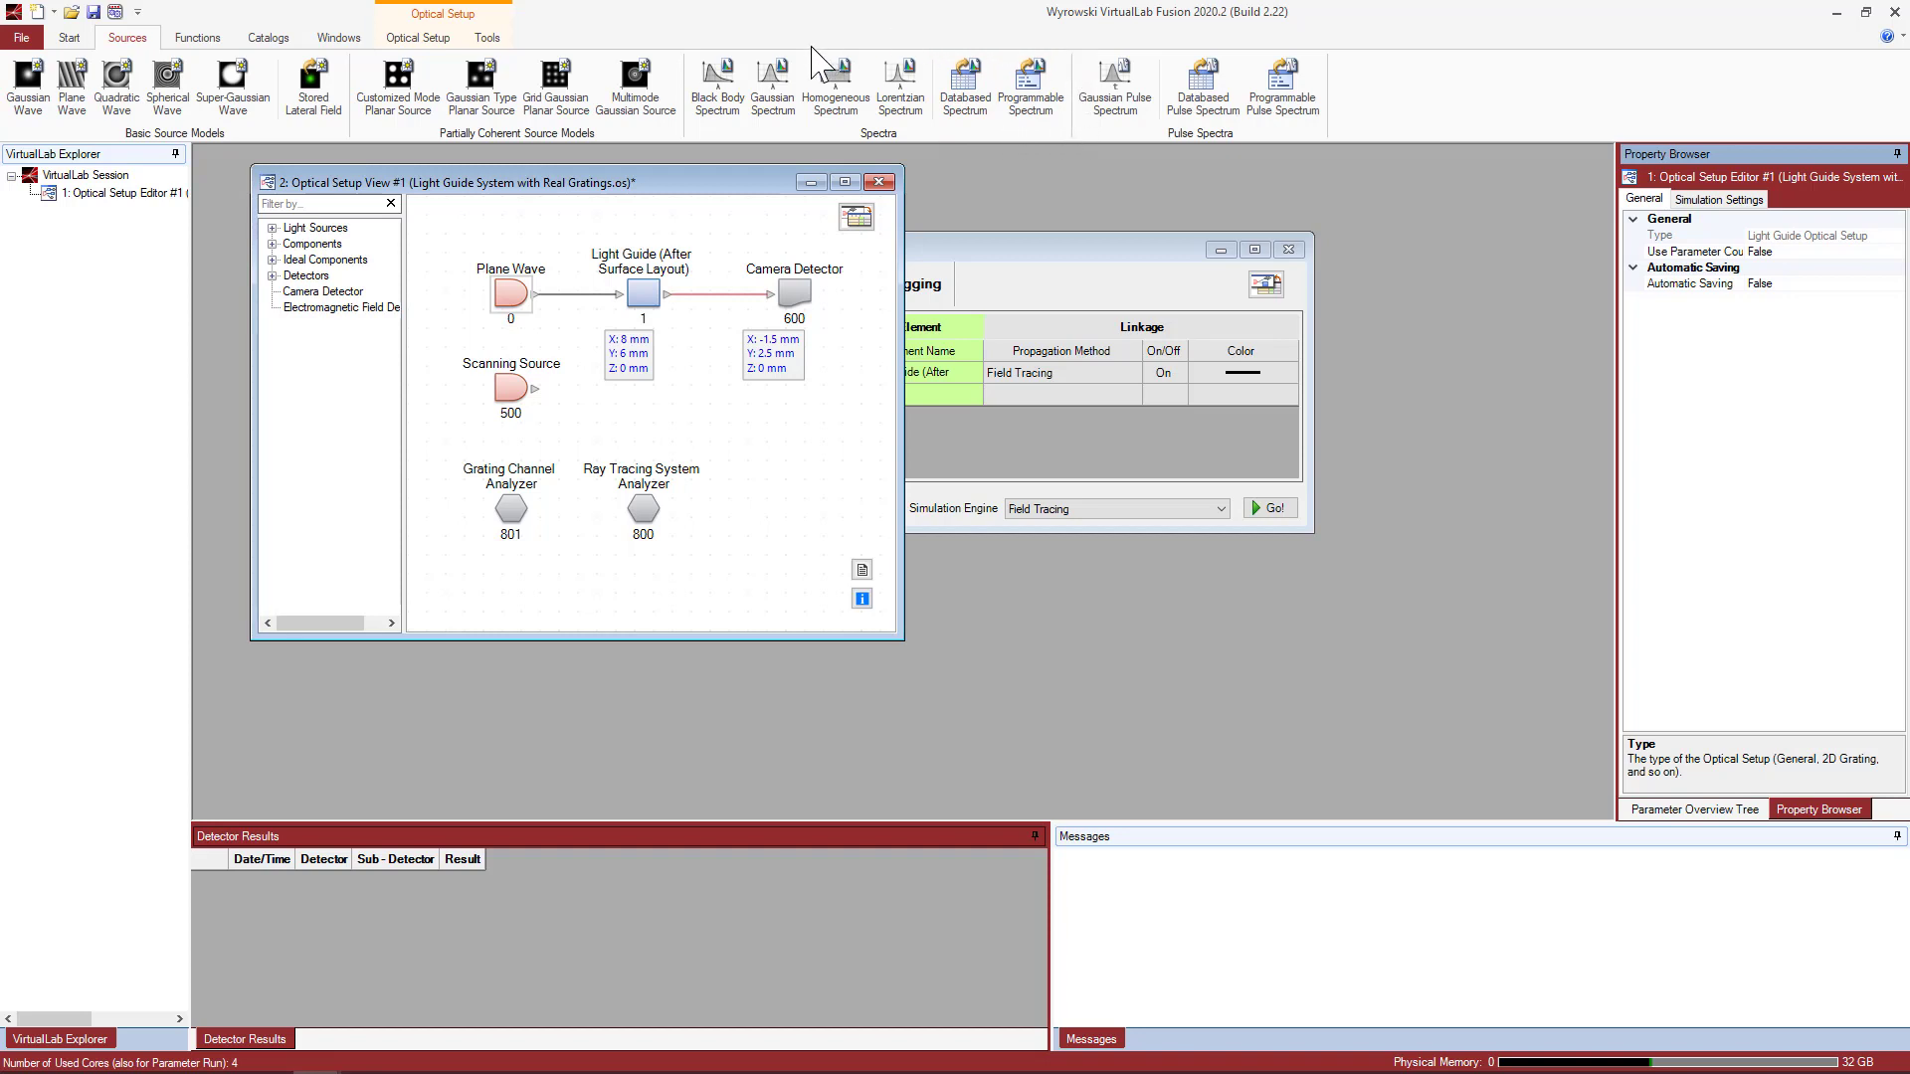
left_click(773, 82)
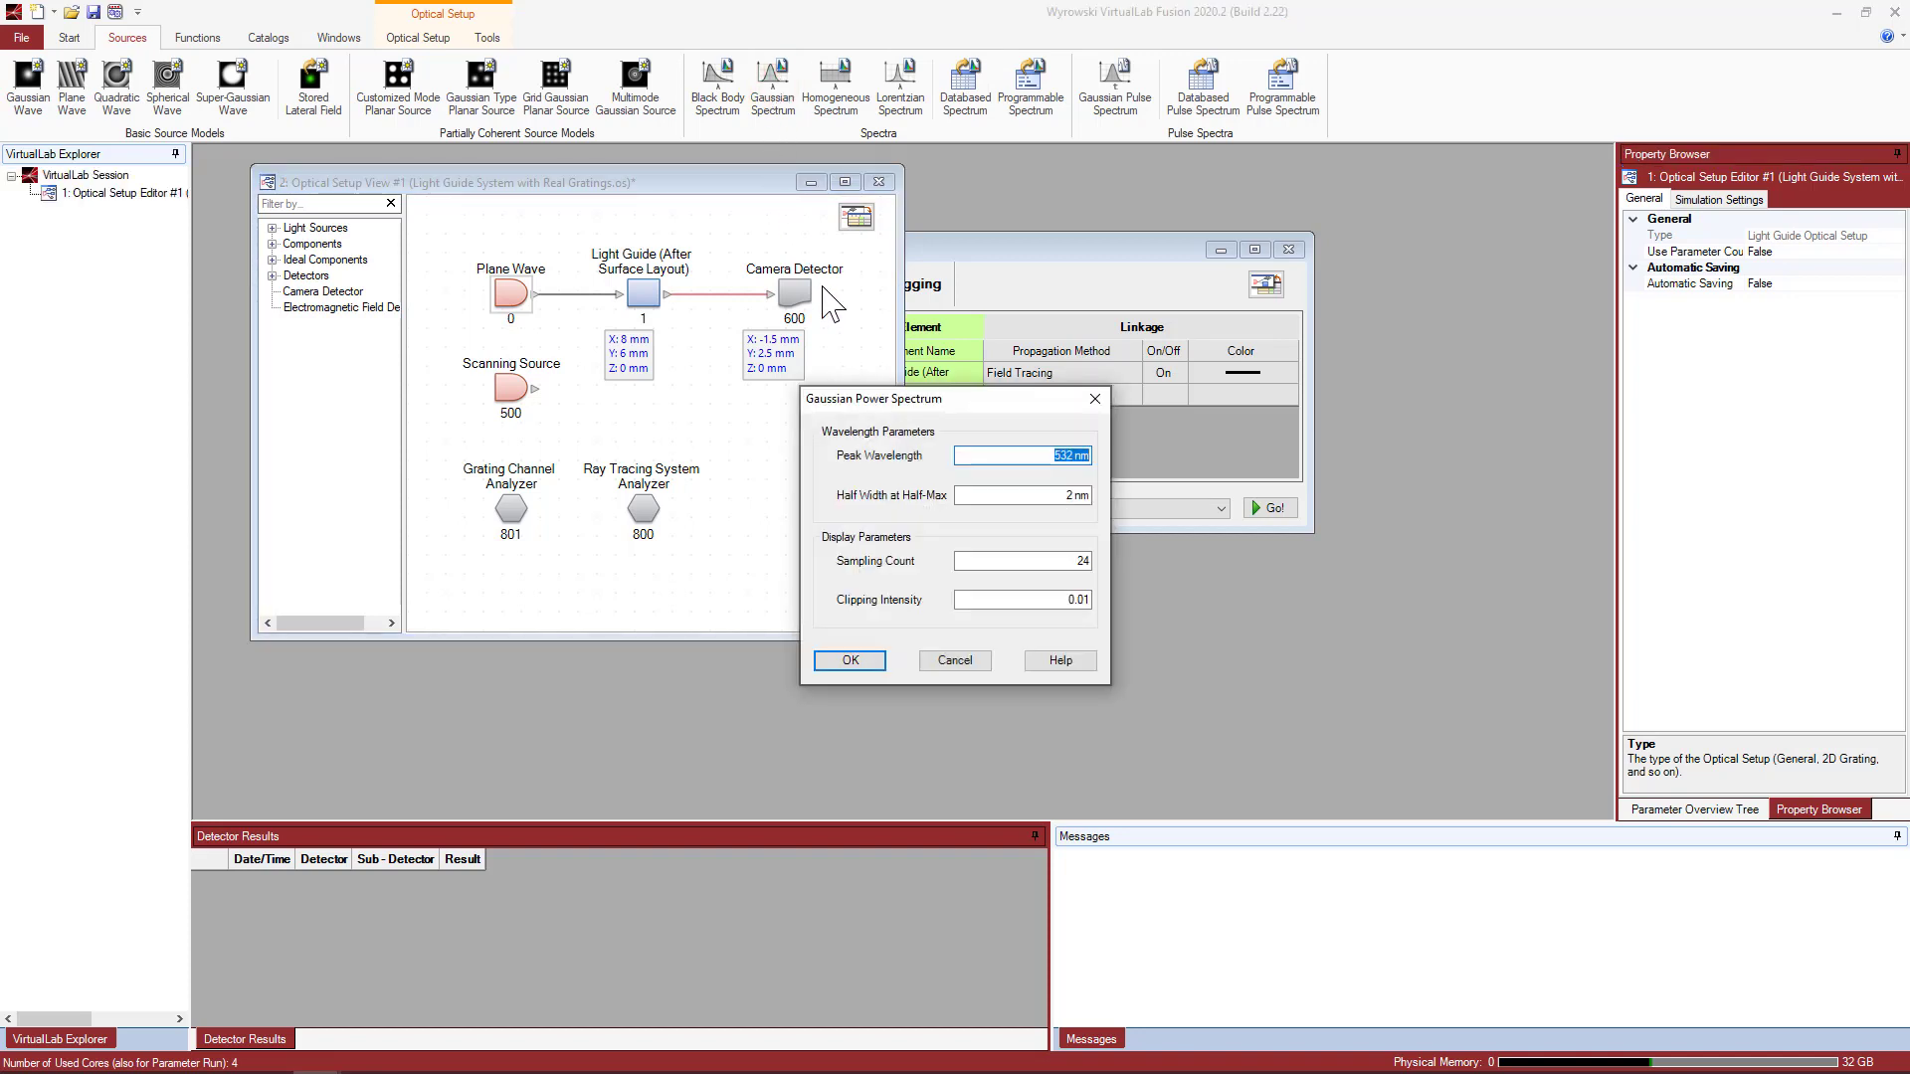
left_click_drag(895, 396, 1157, 219)
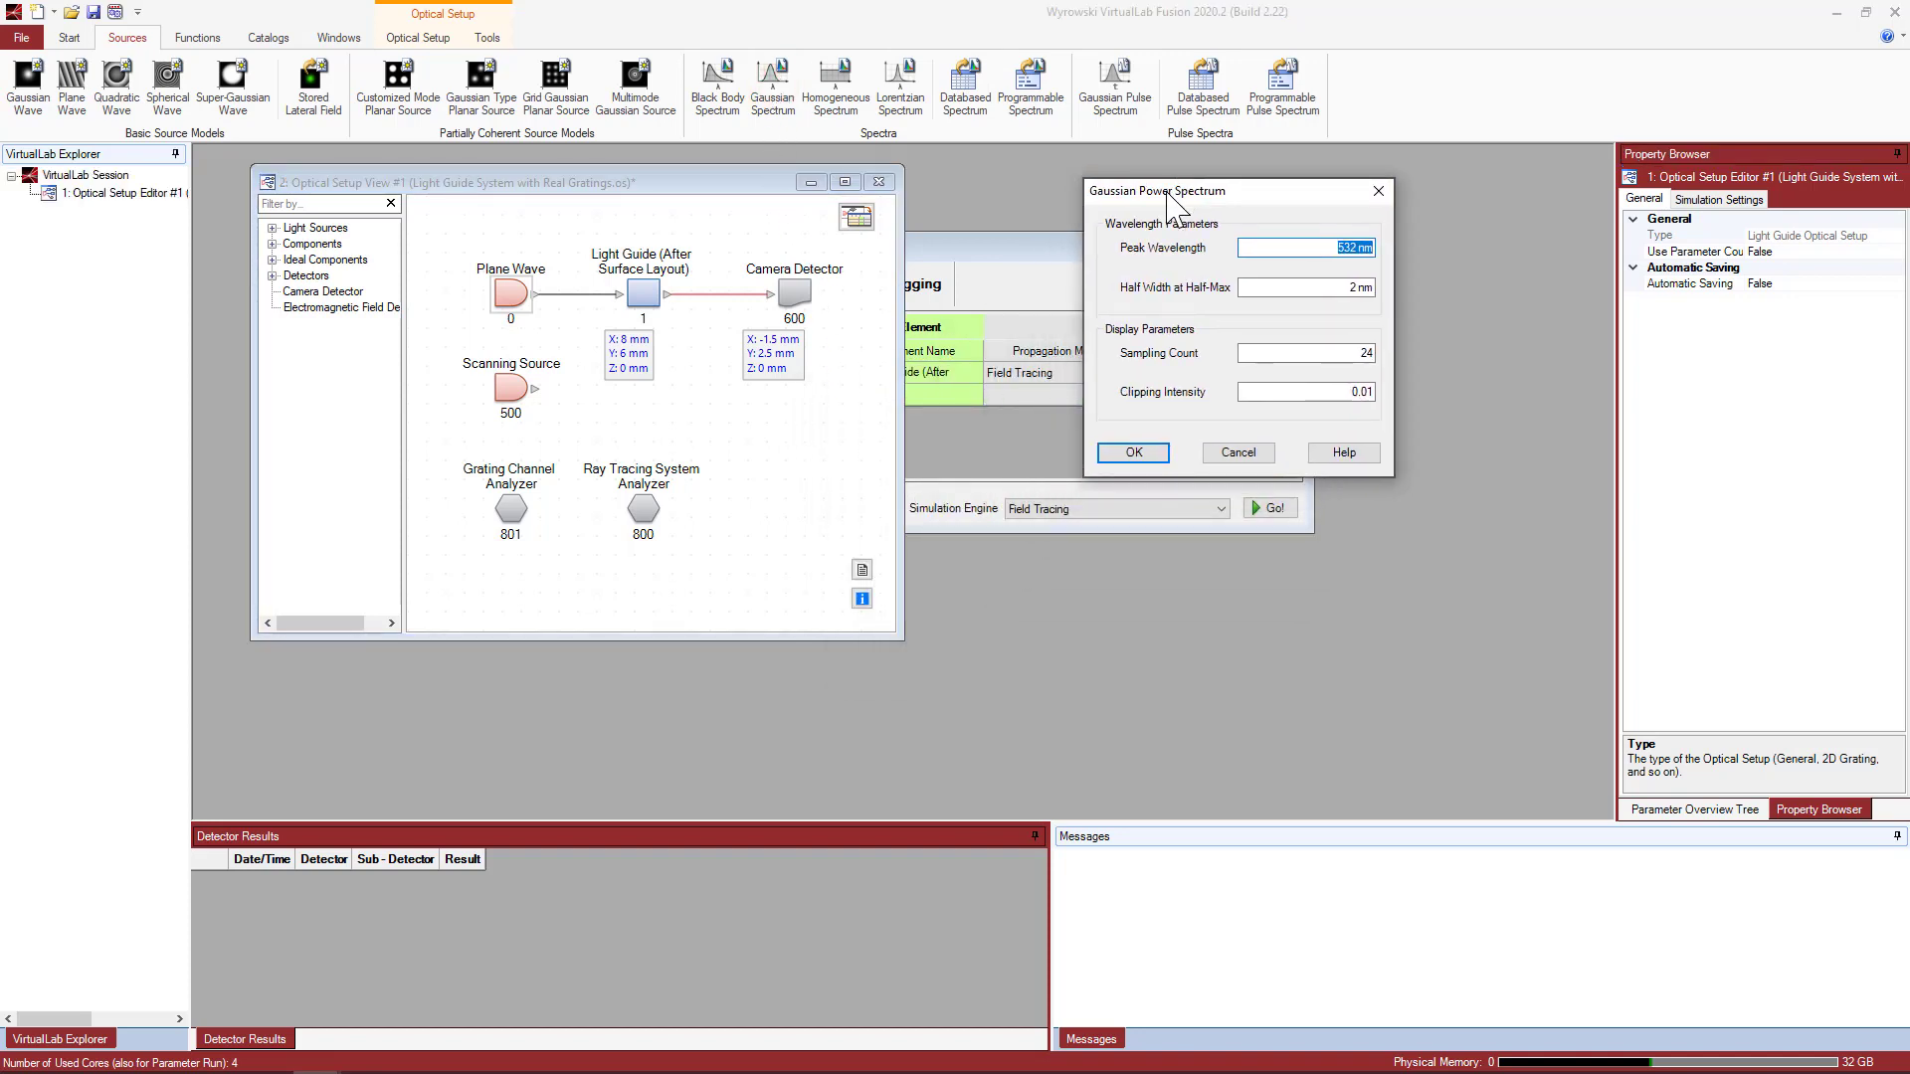
left_click(1112, 497)
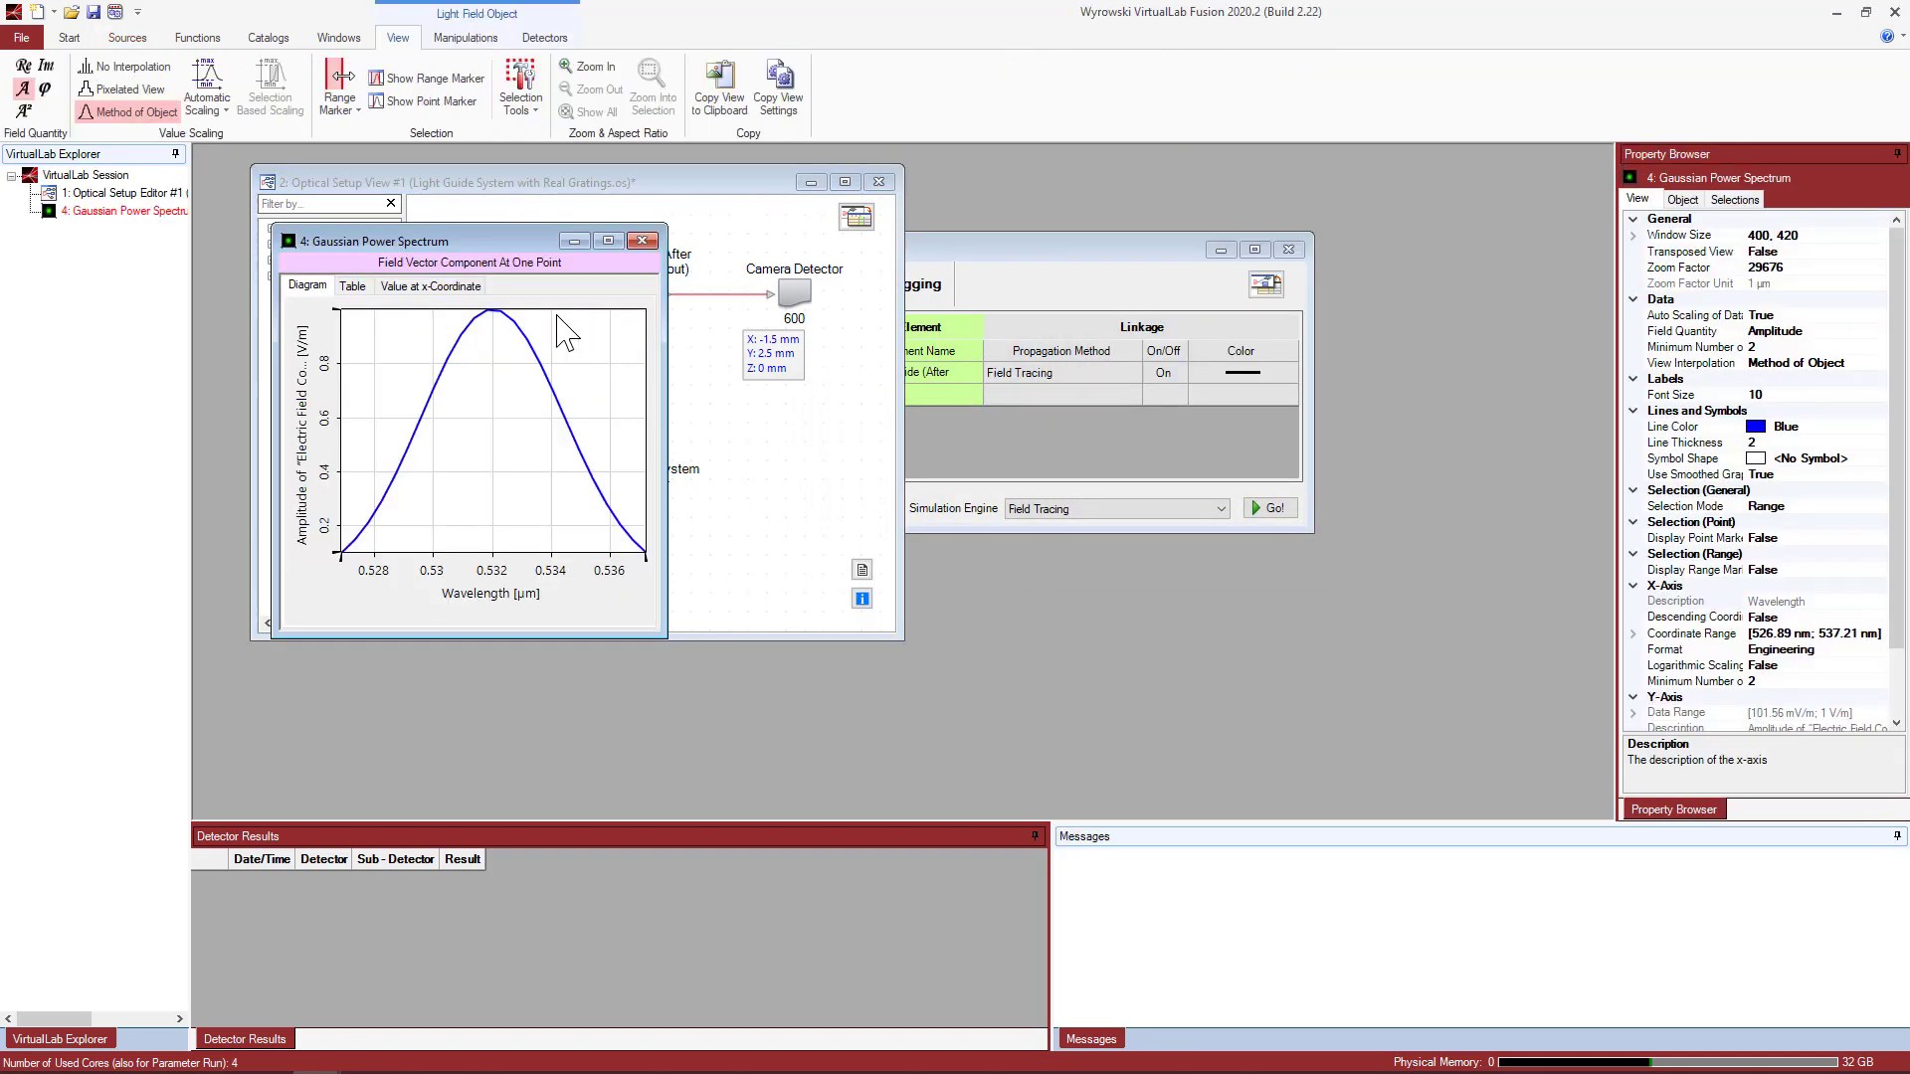
left_click_drag(497, 217, 1337, 210)
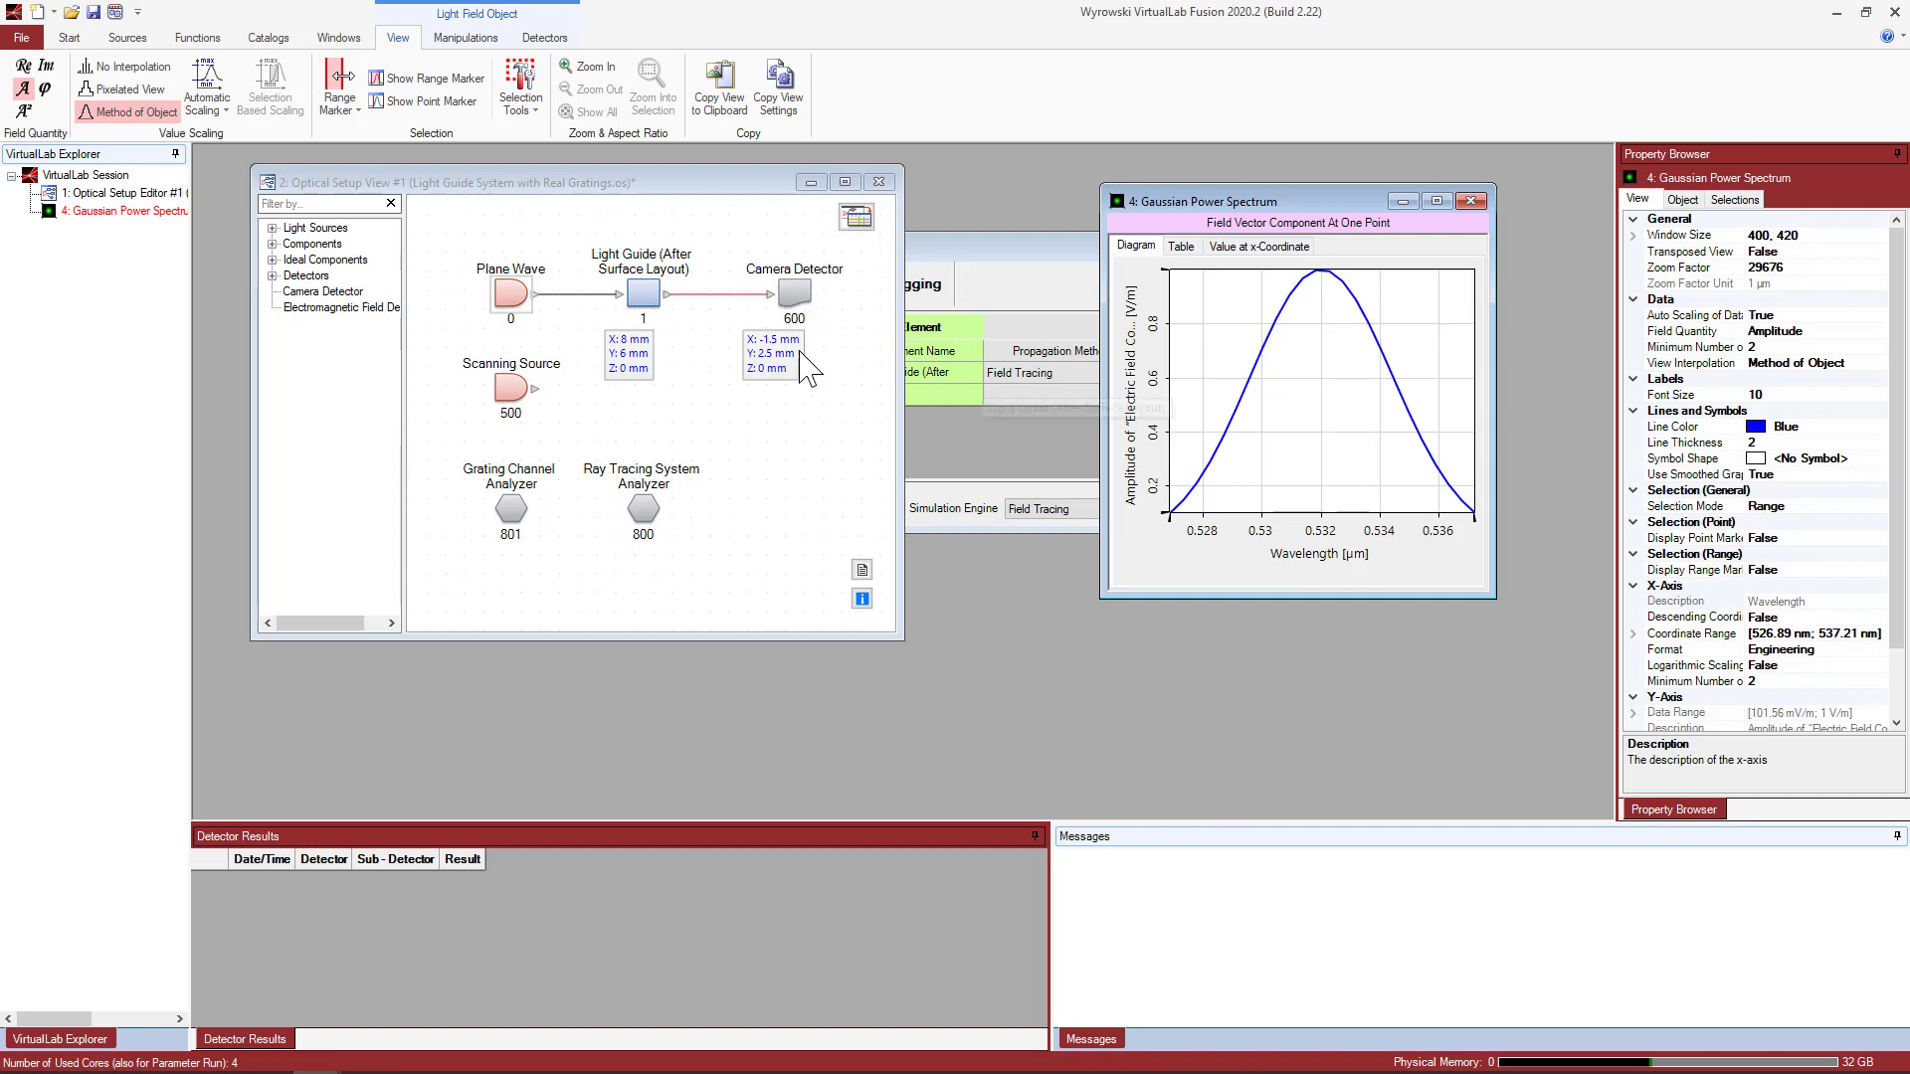
Open the Plane Wave's spectral parameters.
left_click(510, 300)
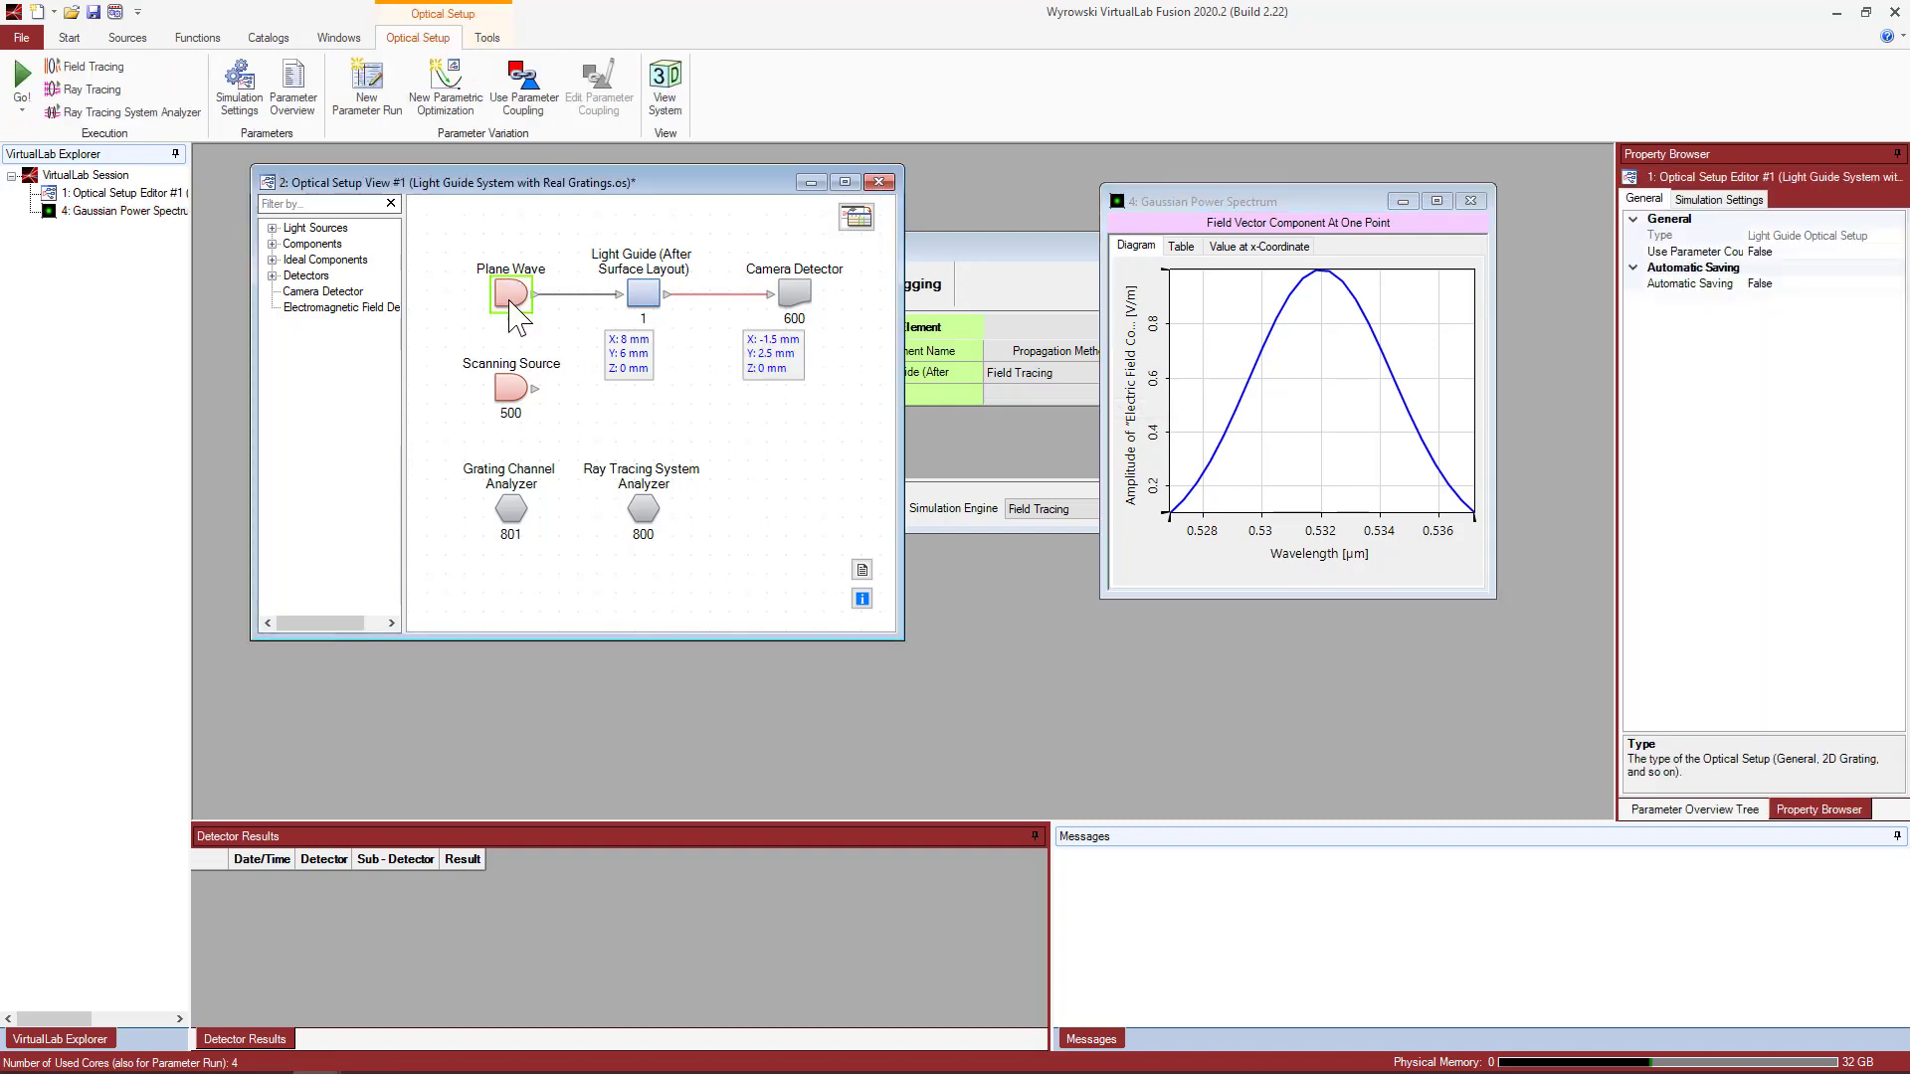
double_click(510, 301)
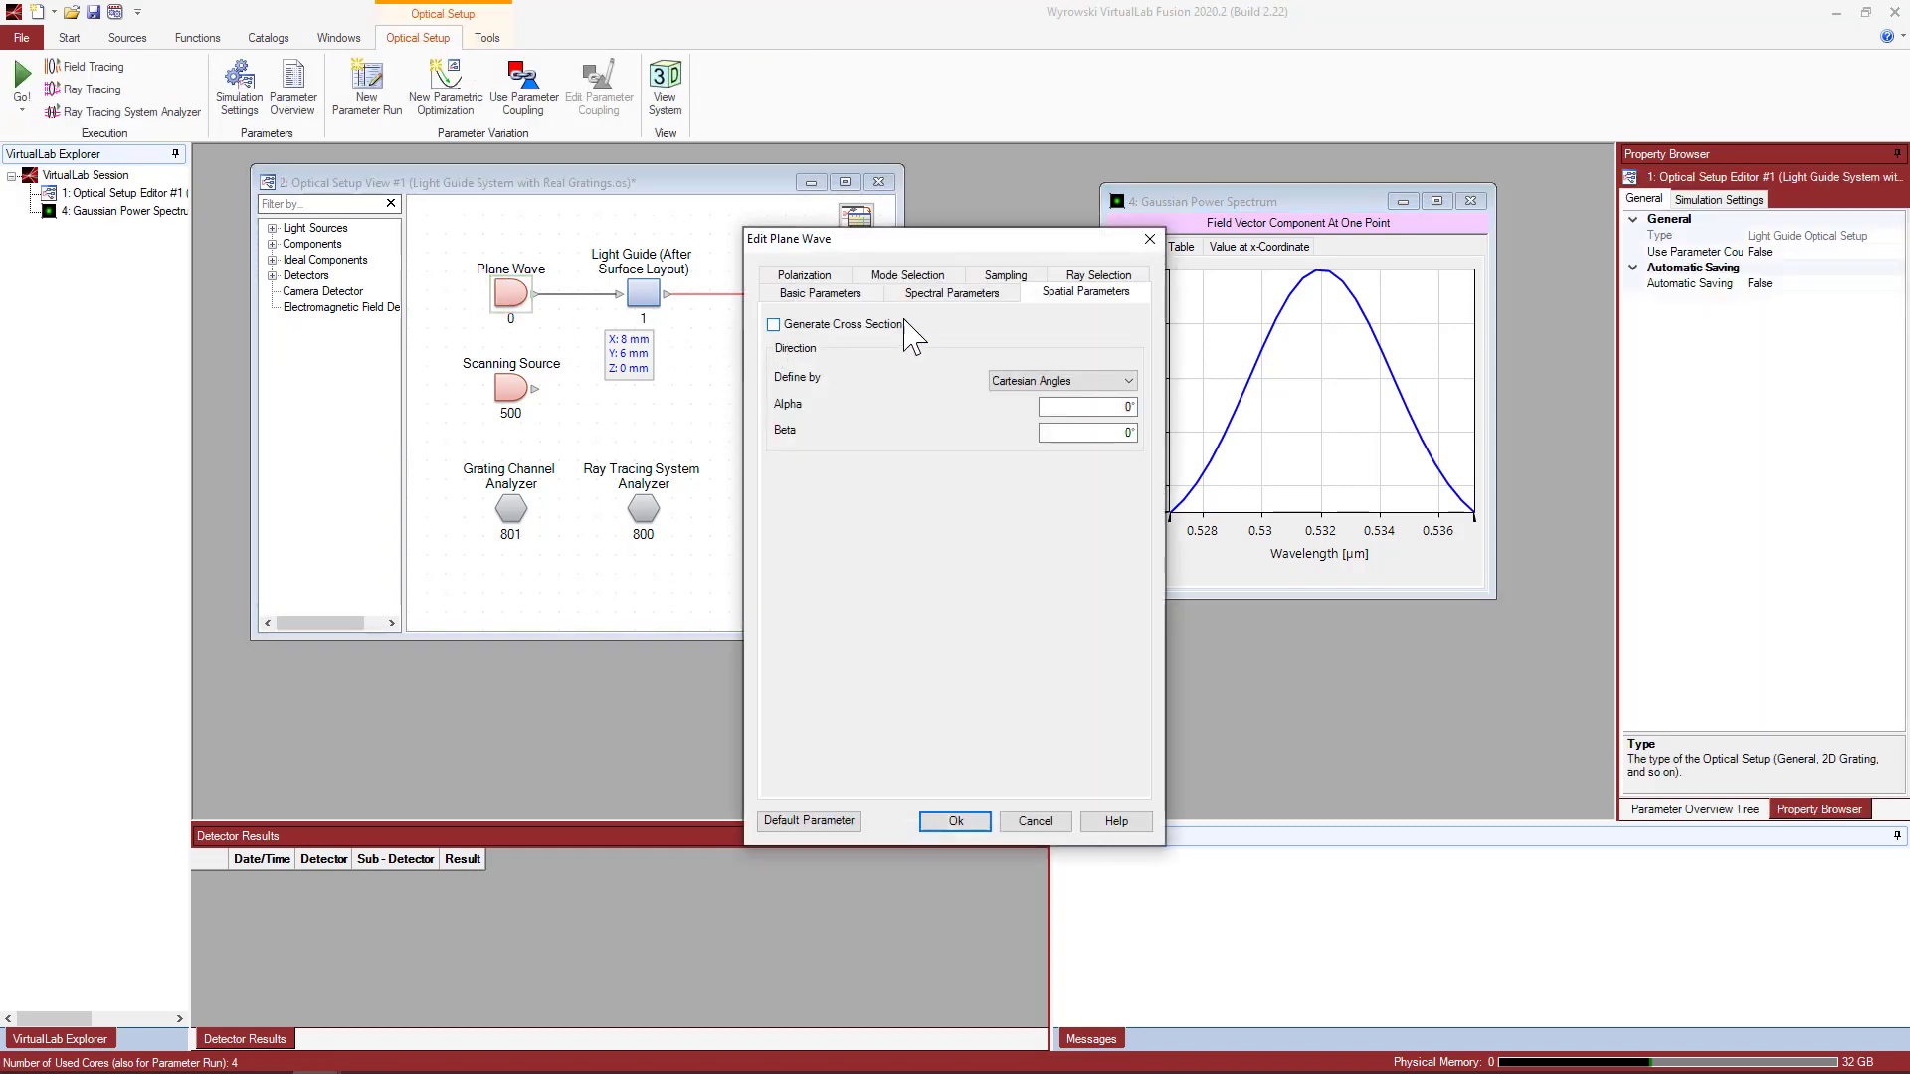
left_click(953, 295)
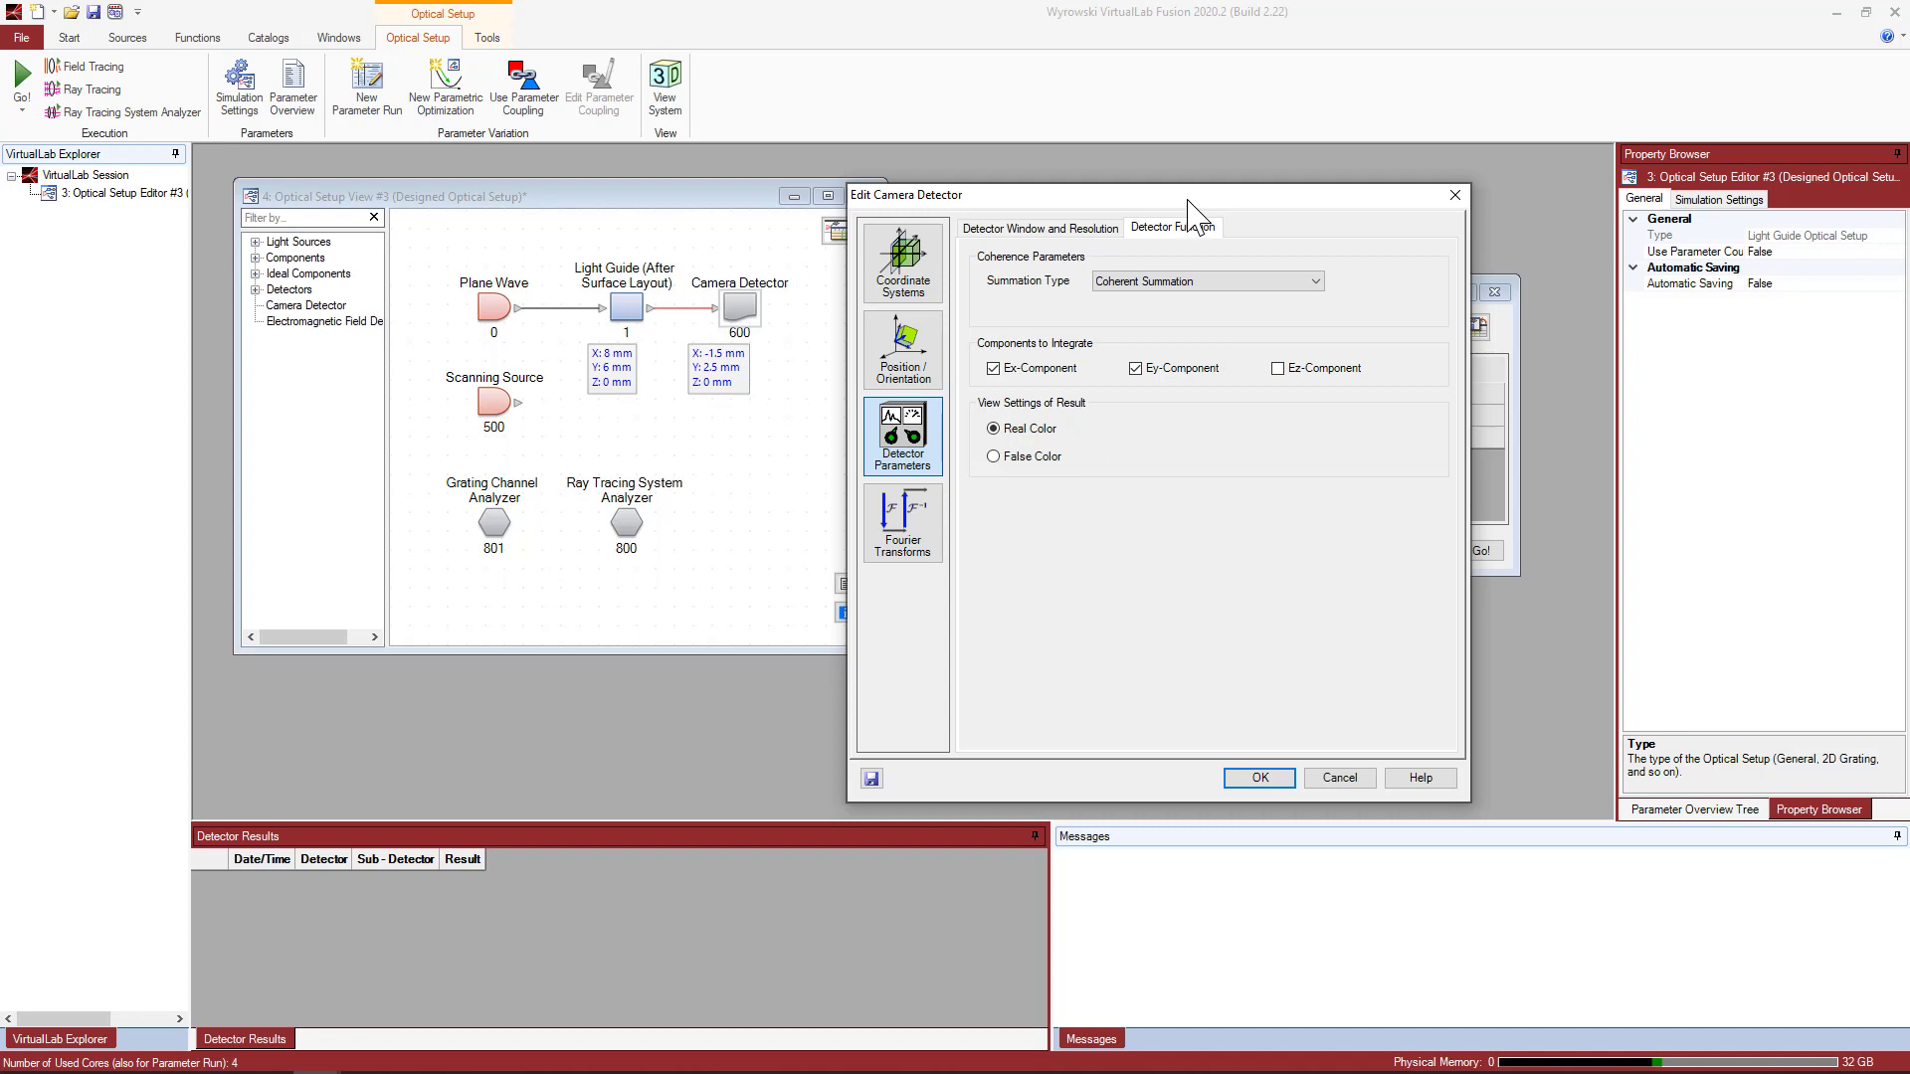
Set the Camera Detector's summation type to Partially Coherent Summation and select its coherence time for editing.
left_click_drag(1190, 202, 1216, 189)
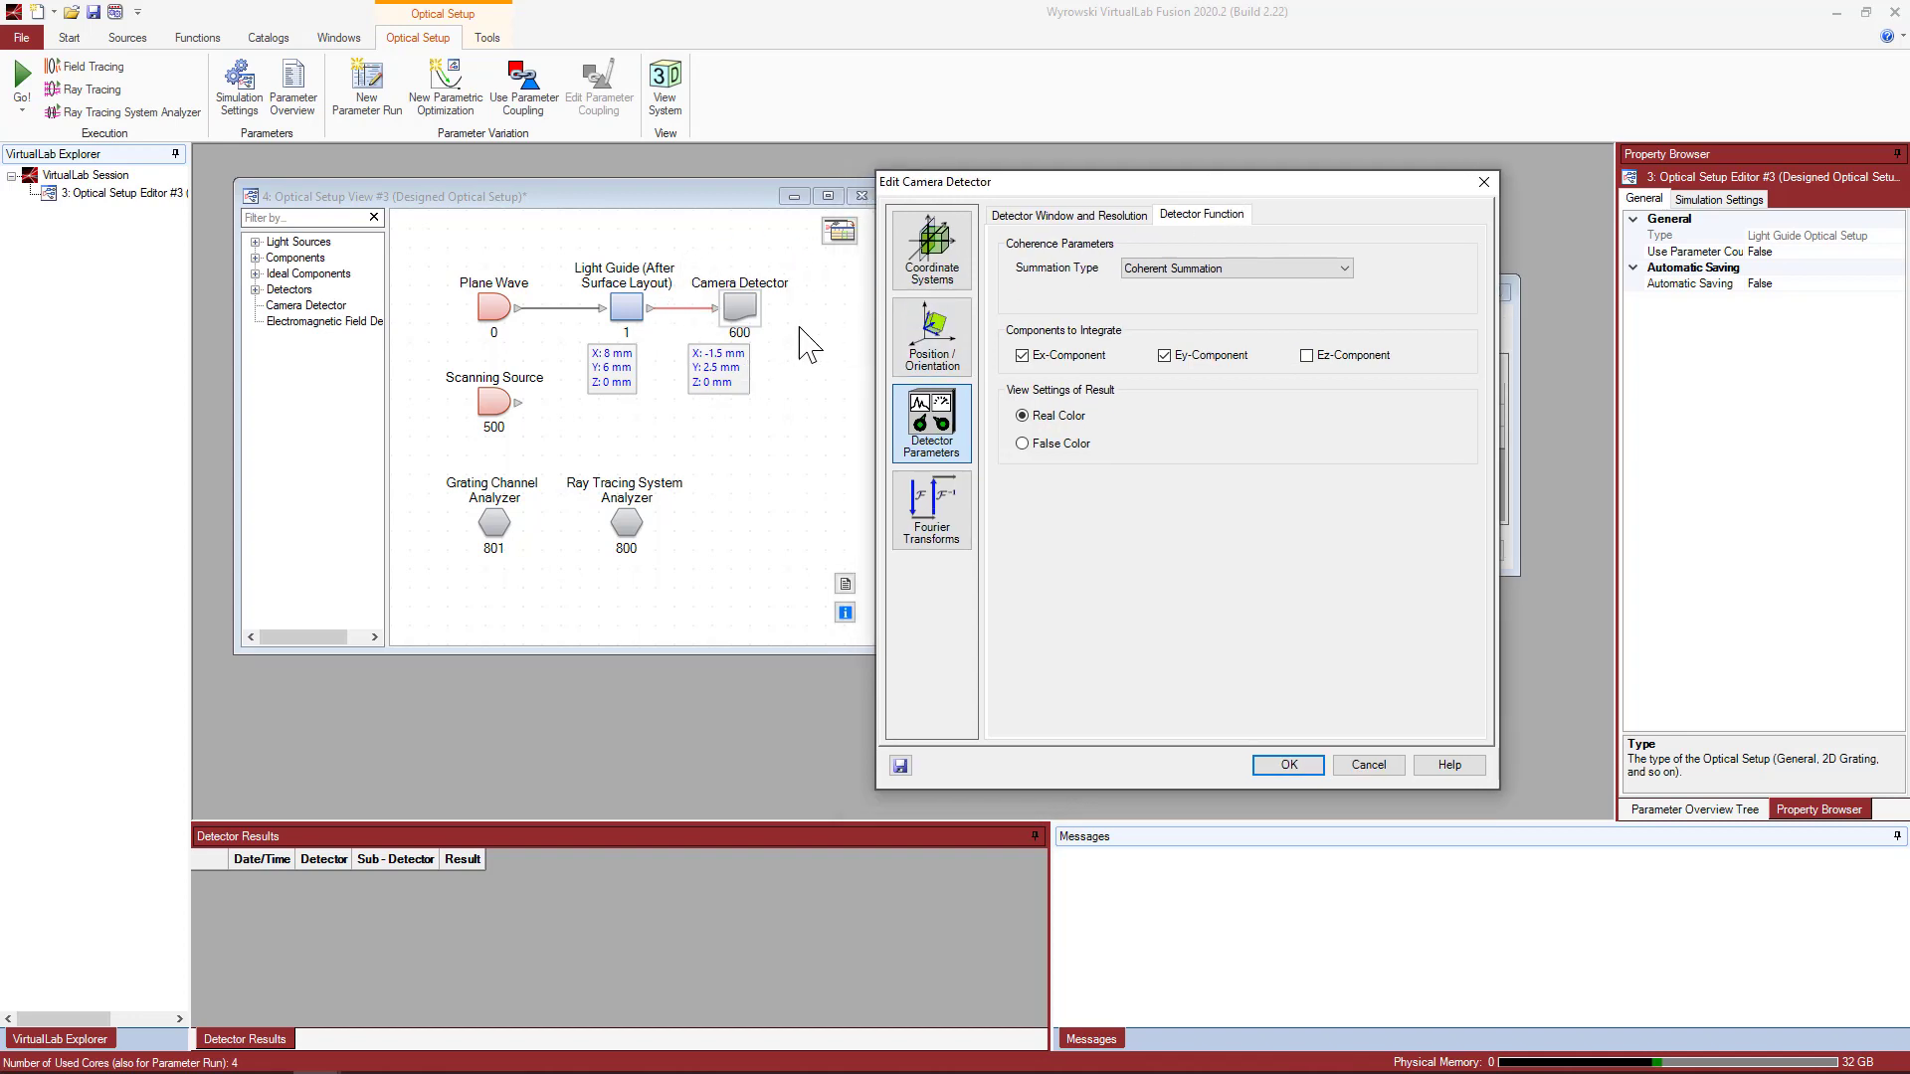
left_click_drag(1237, 190, 1251, 192)
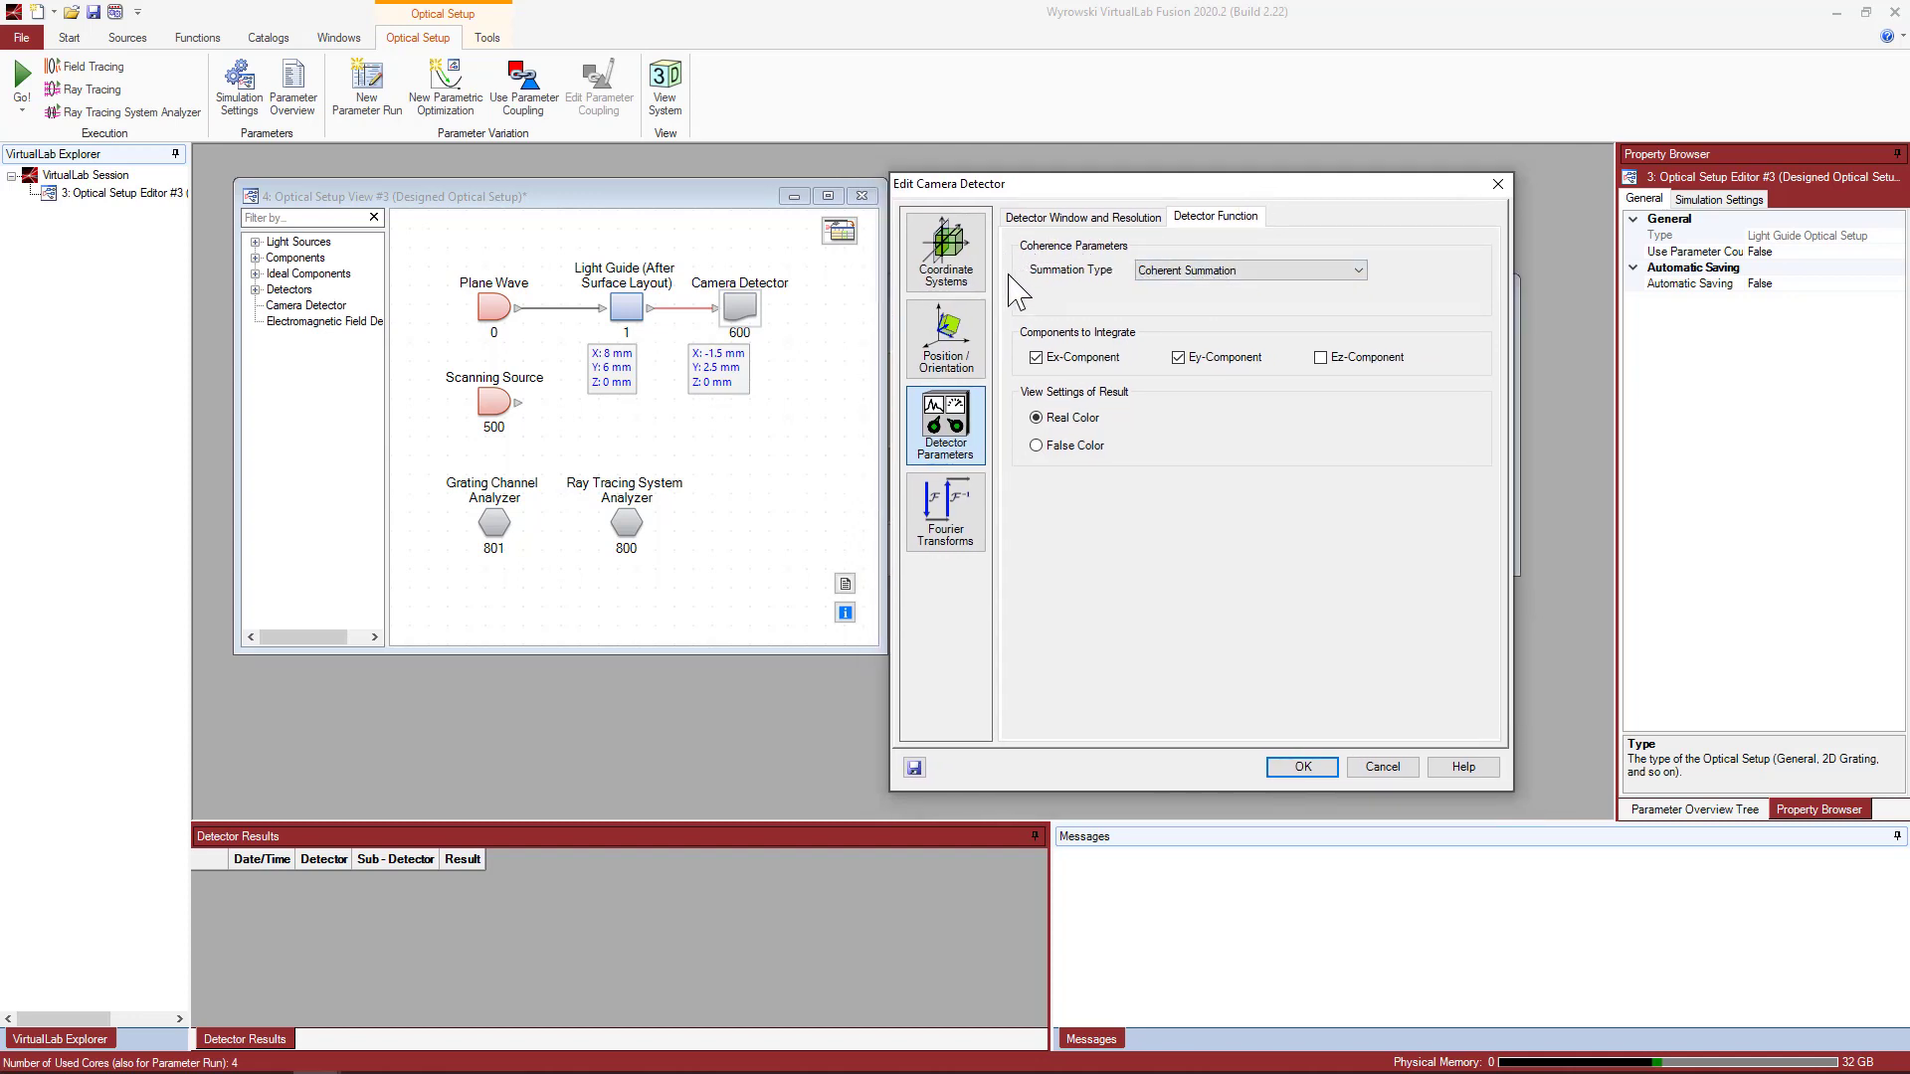
left_click(1185, 273)
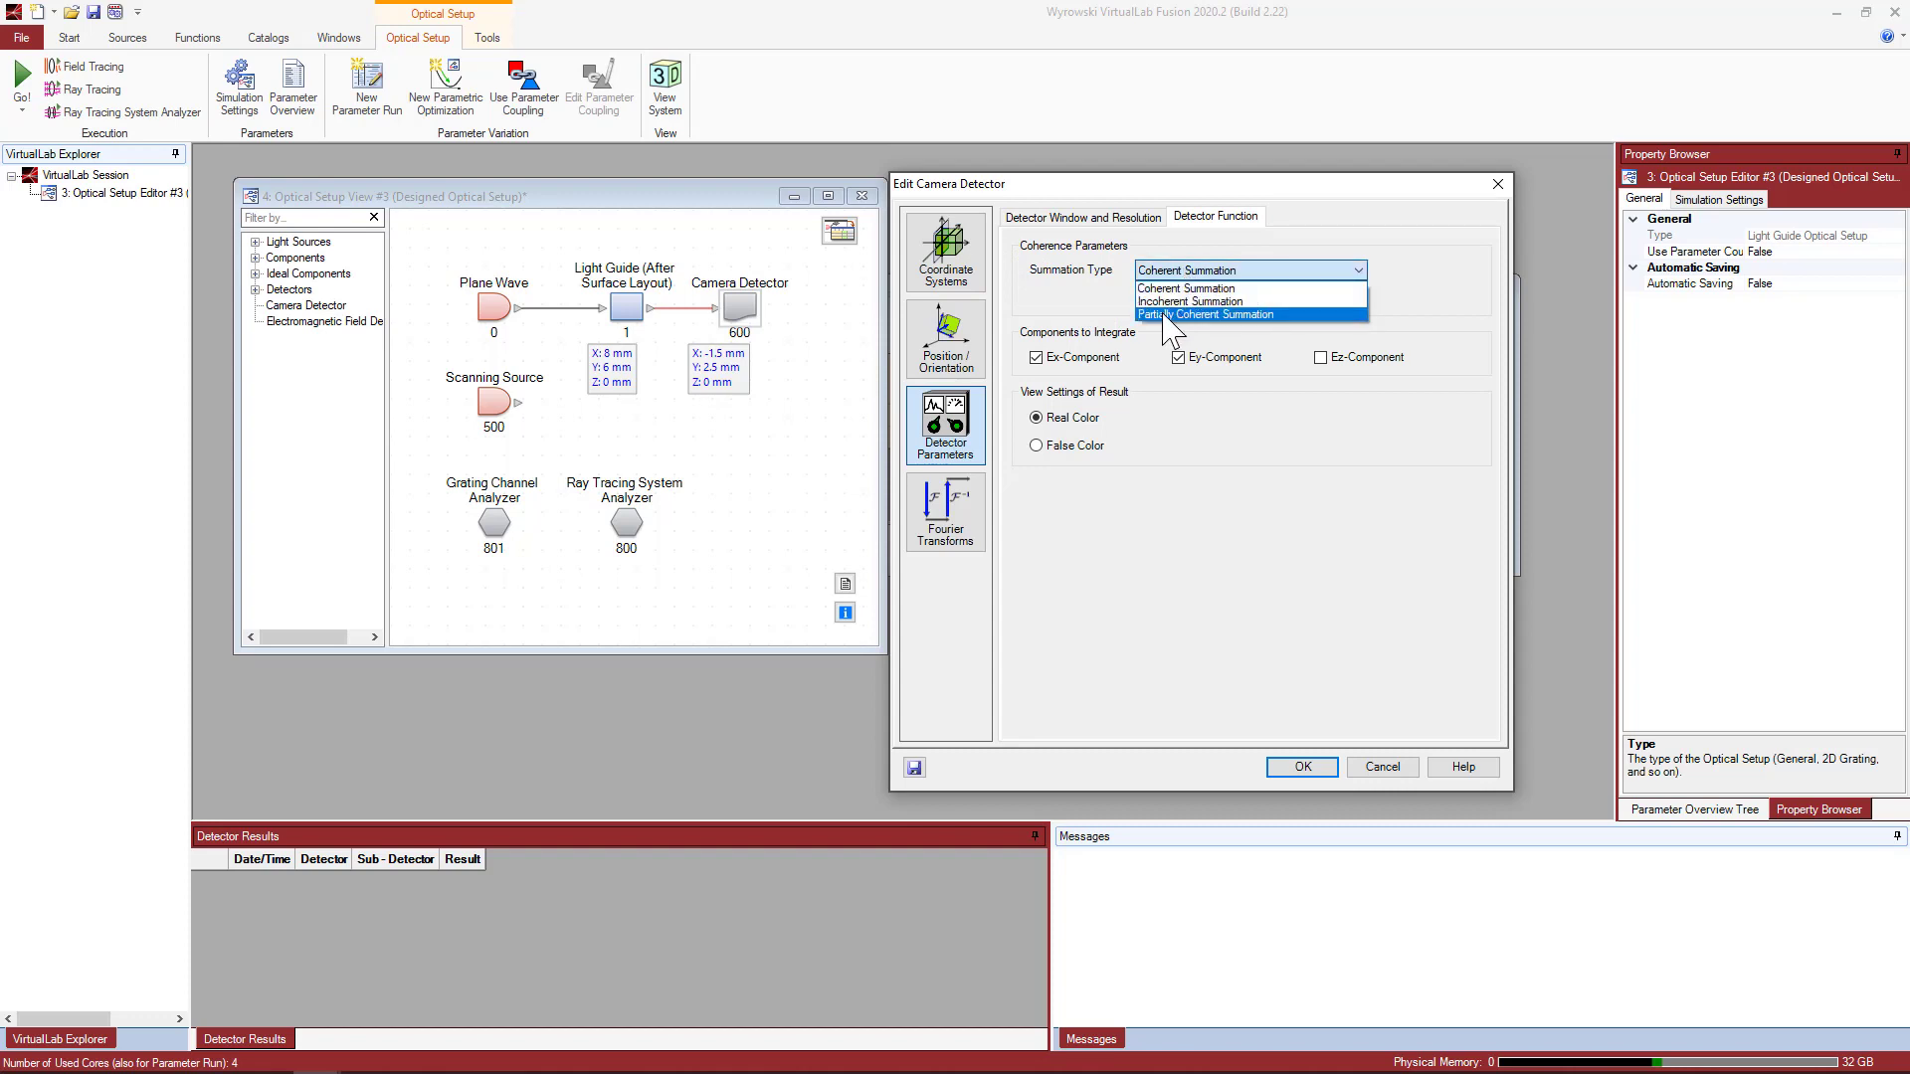
left_click(1272, 315)
left_click_drag(1226, 296, 1252, 297)
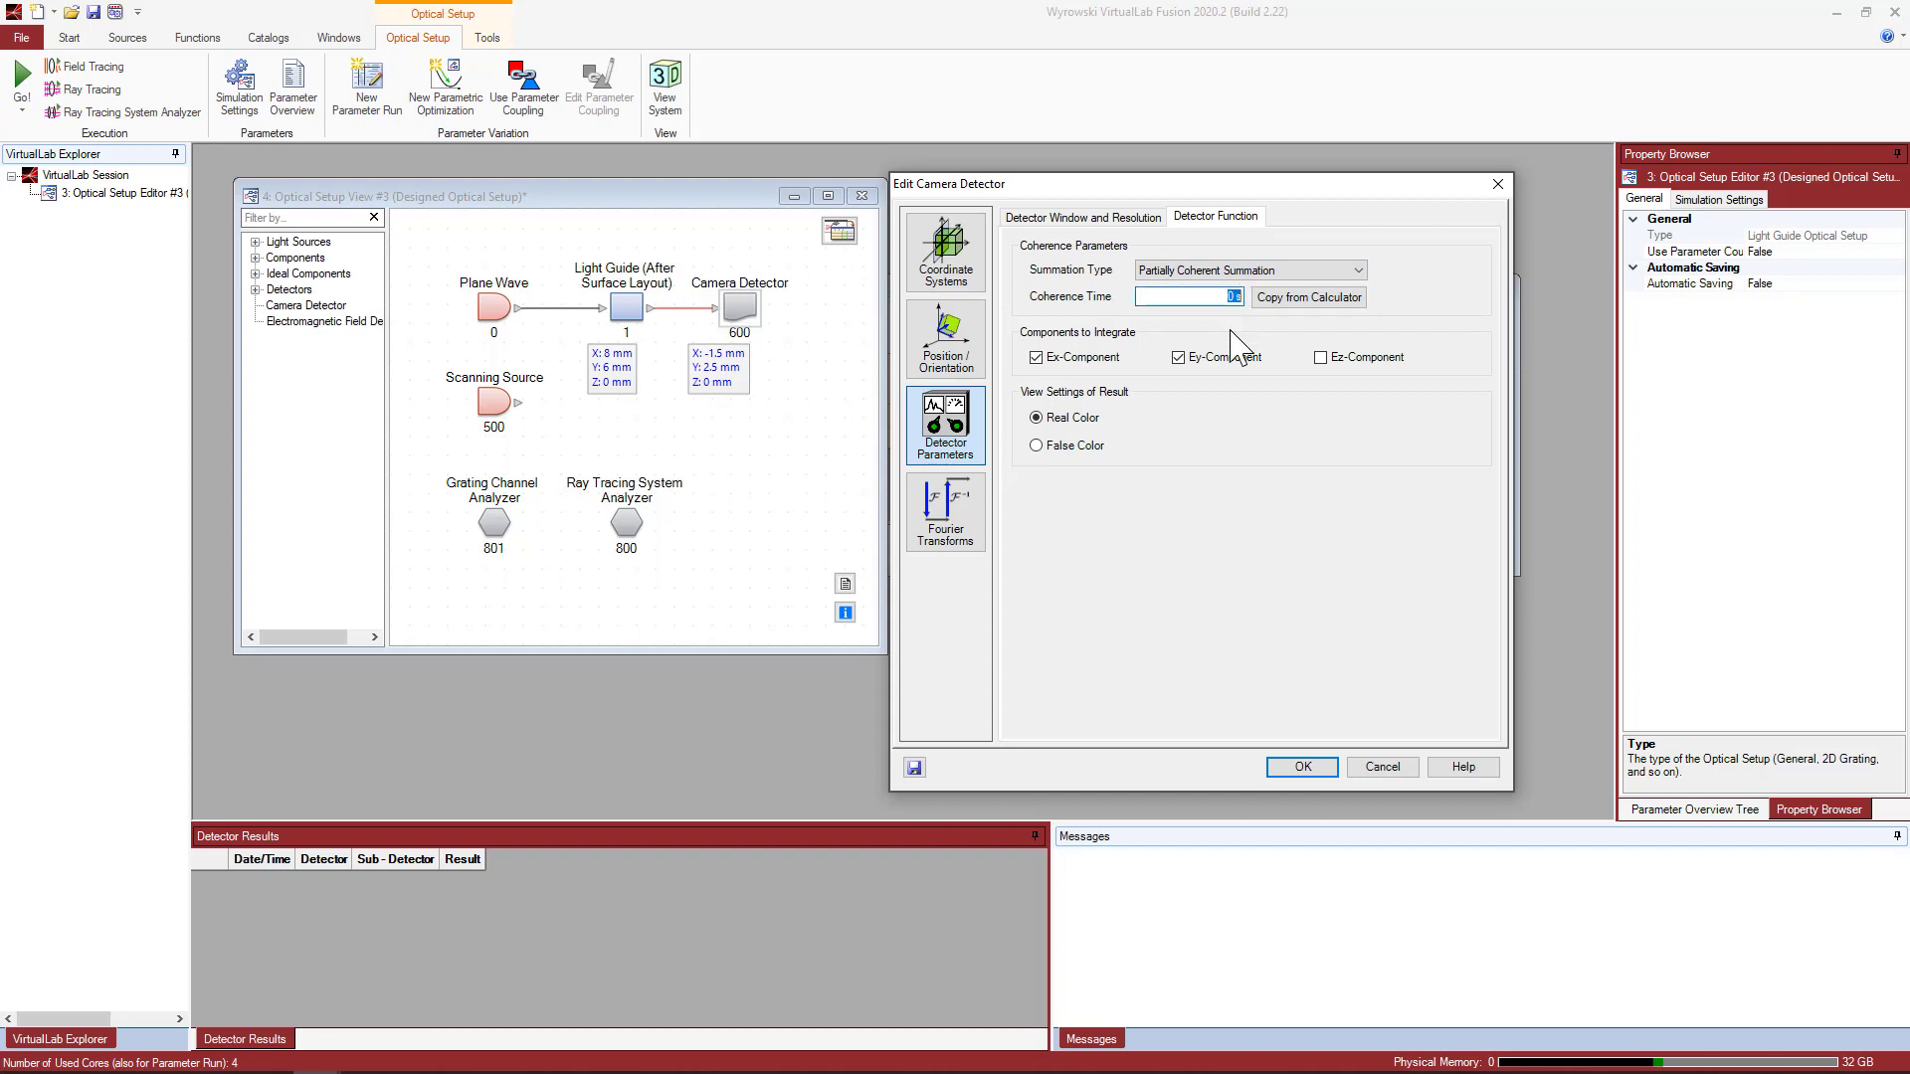